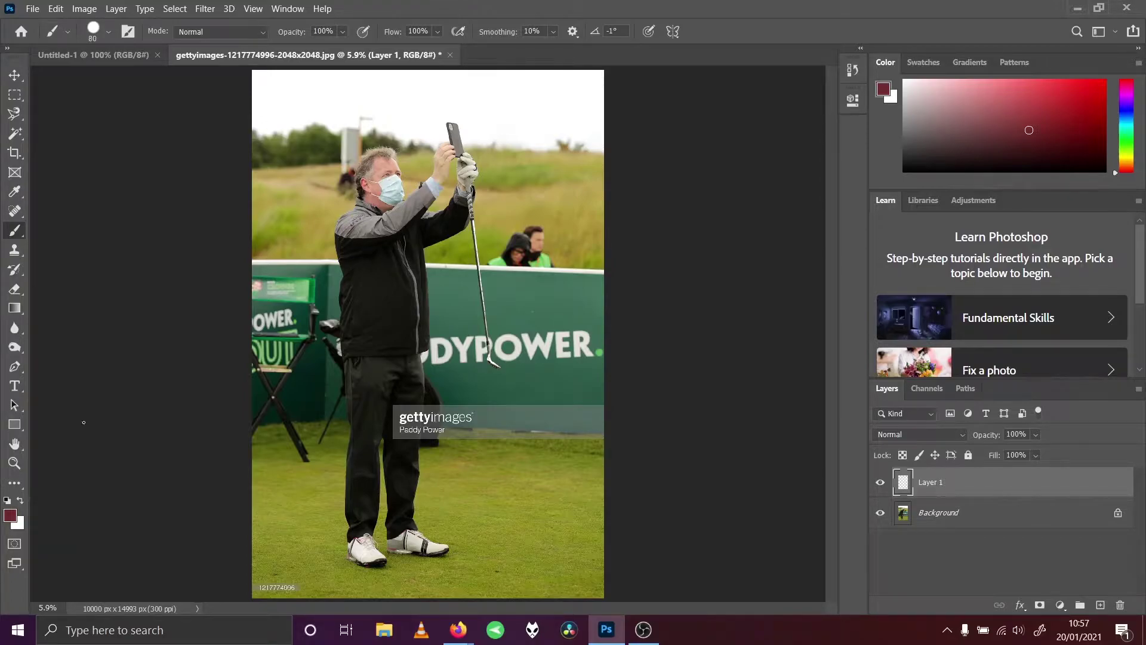
Reset the foreground colour to default black and set up a 15 px brush for tracing the man's head.
key("z")
key("d")
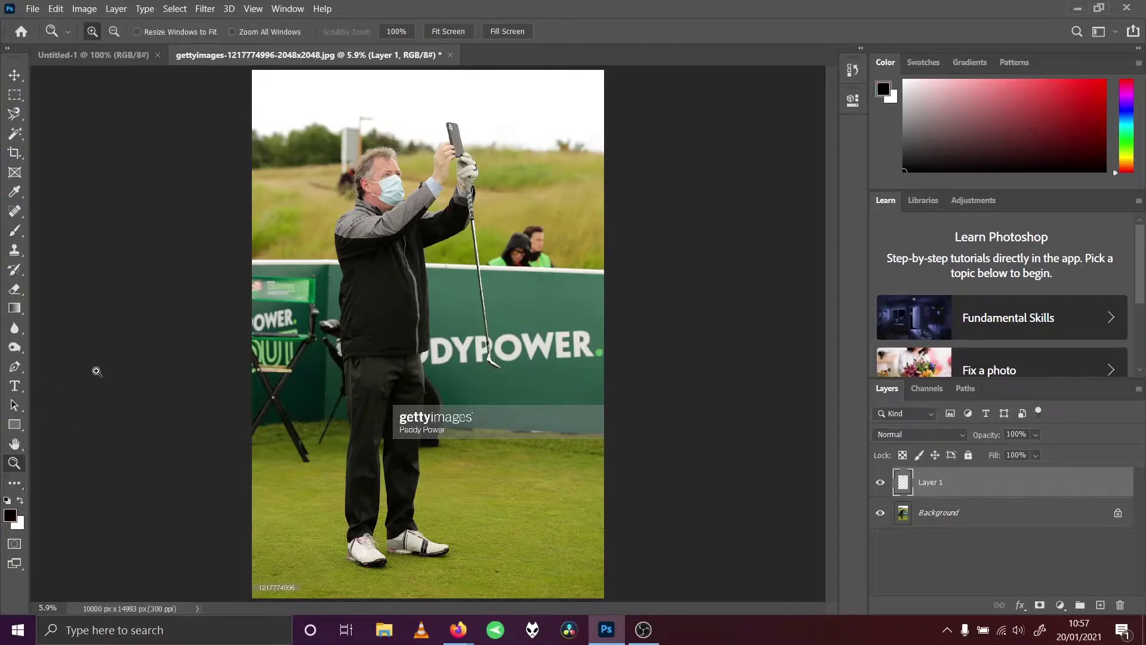
left_click(358, 153)
left_click(421, 134)
left_click(427, 131)
left_click(425, 134)
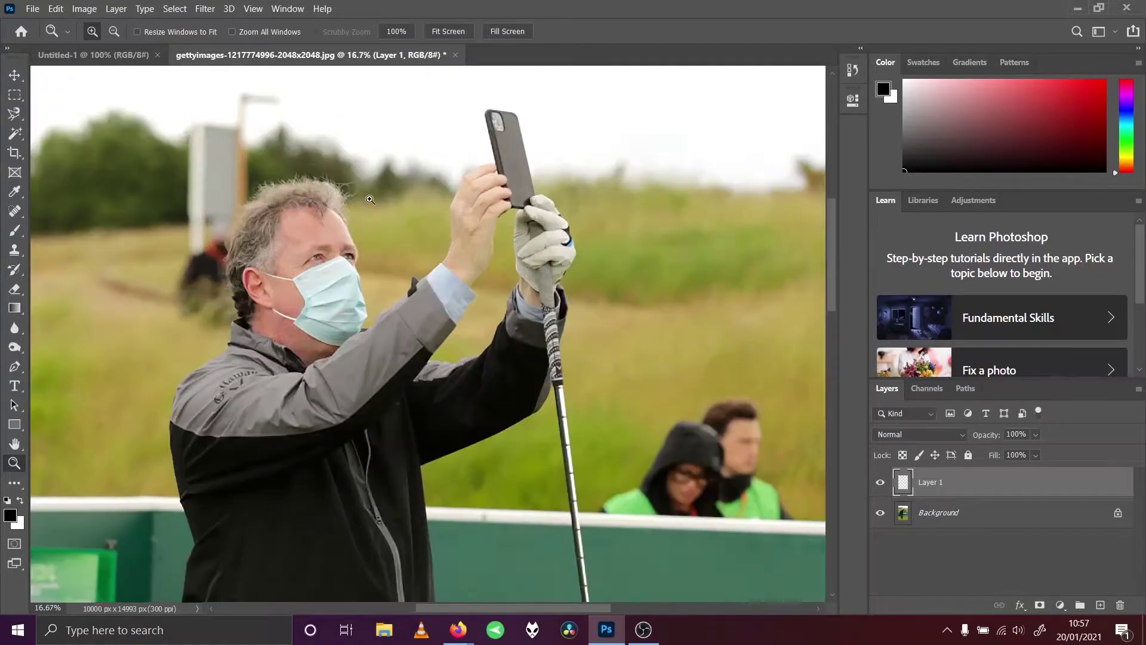
left_click(425, 133)
left_click(14, 230)
key("bracketleft")
key("bracketleft")
key("bracketleft")
key("bracketleft")
key("bracketleft")
key("bracketleft")
key("bracketleft")
key("bracketleft")
Trace the hair, forehead, face edge and face mask outline in black on Layer 1.
left_click_drag(262, 195, 292, 190)
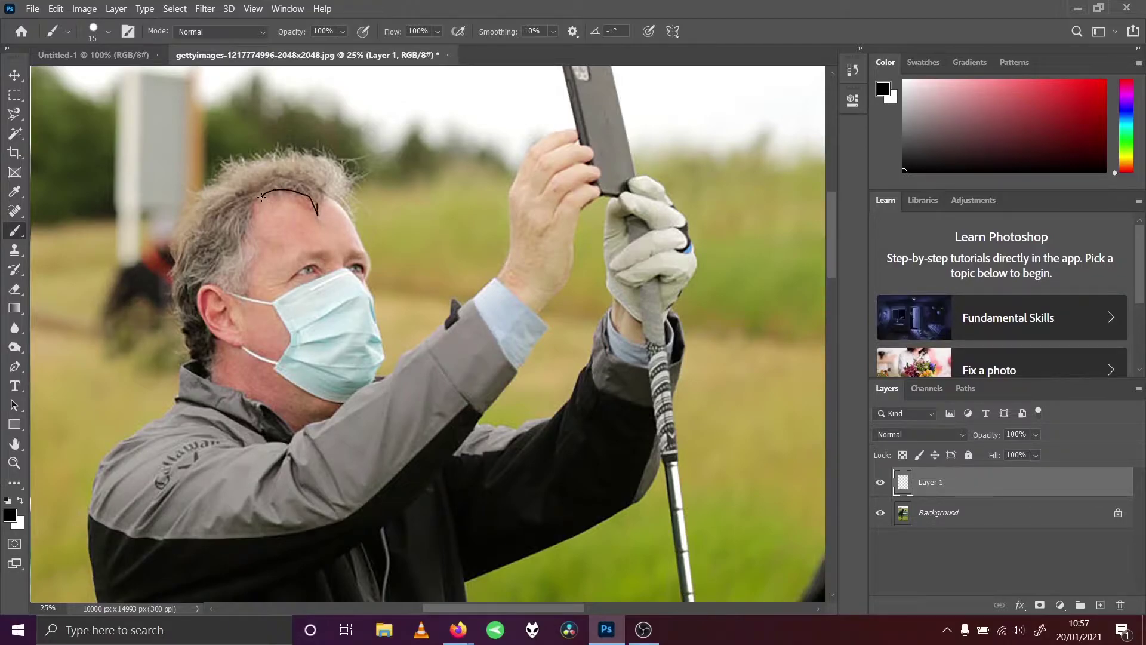
mouse_move(340, 184)
left_mouse_down()
mouse_move(321, 155)
mouse_move(218, 175)
mouse_move(178, 252)
mouse_move(186, 328)
left_mouse_up()
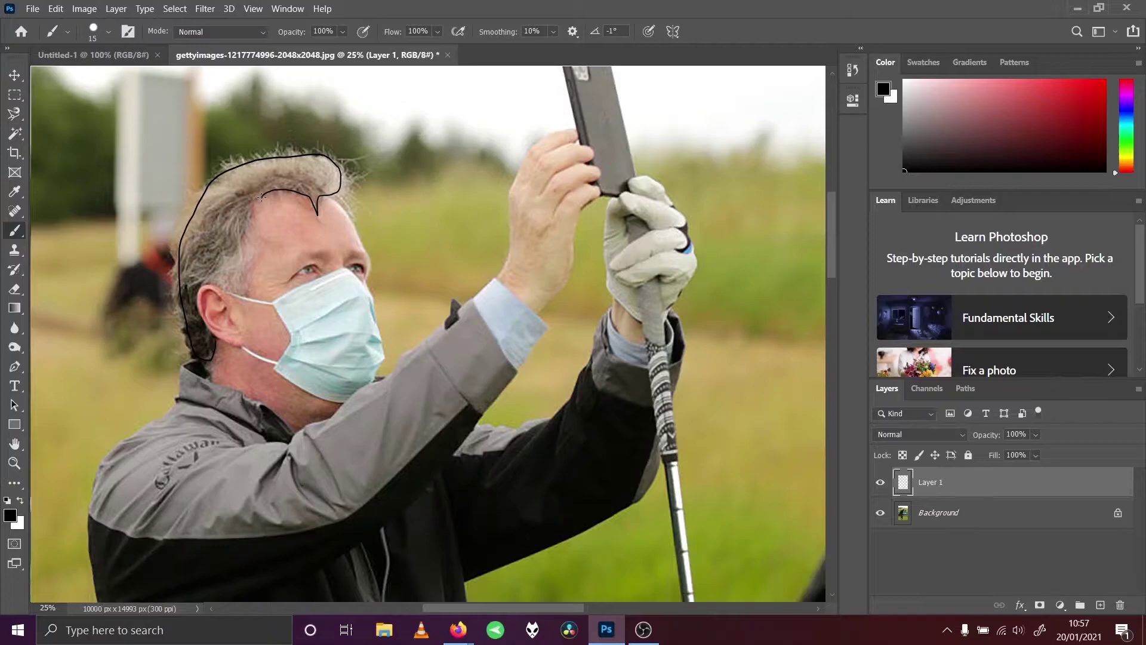
mouse_move(224, 286)
left_mouse_down()
mouse_move(251, 295)
mouse_move(253, 206)
left_mouse_up()
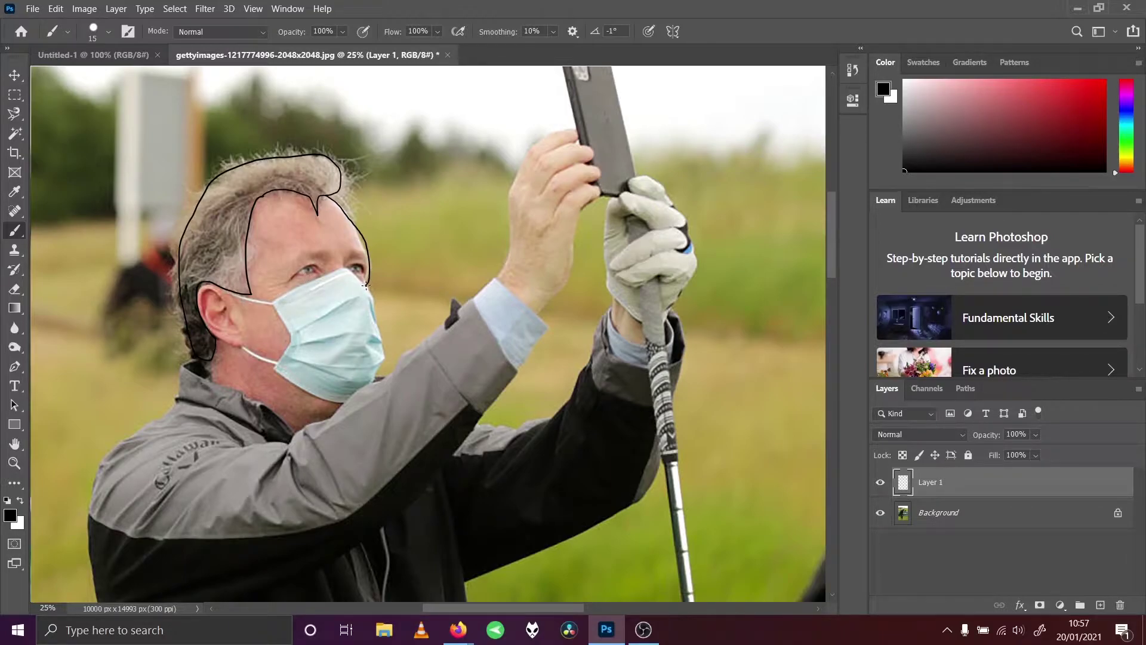
mouse_move(378, 331)
left_mouse_down()
mouse_move(385, 357)
mouse_move(353, 397)
mouse_move(293, 395)
mouse_move(275, 376)
mouse_move(286, 347)
mouse_move(277, 311)
mouse_move(337, 273)
left_mouse_up()
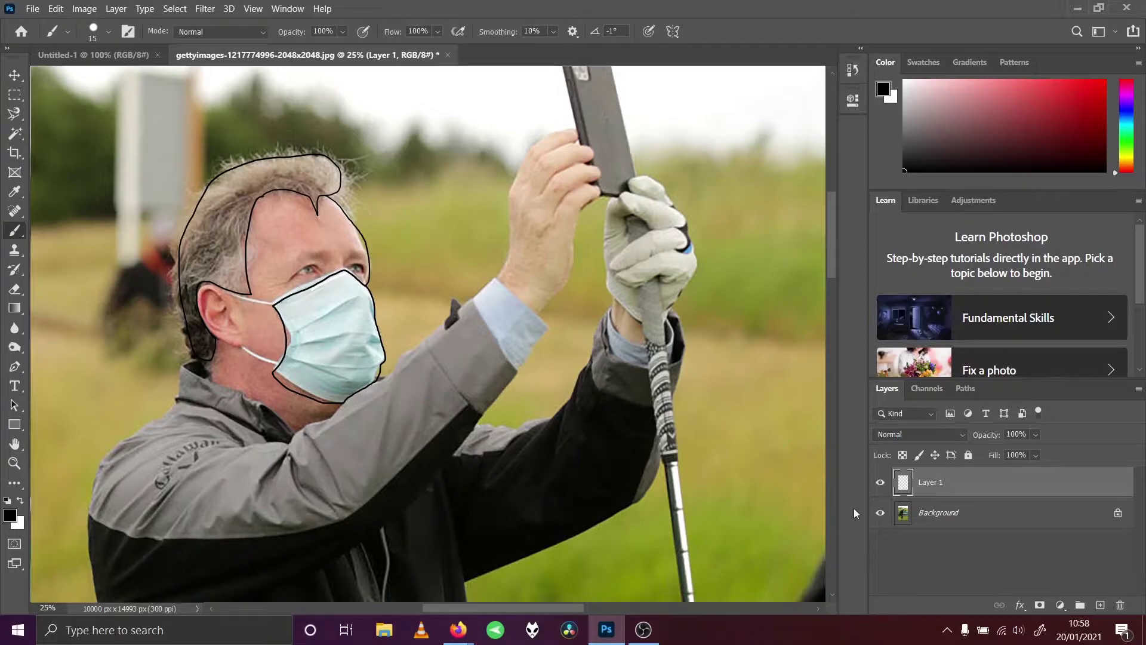
Trace the mask's upper ear strap, checking the line art with the Background photo hidden.
left_click(880, 513)
left_click(880, 512)
left_click(56, 8)
left_click(78, 23)
left_click(880, 511)
left_click(880, 511)
Trace the inner contours of the ear, redoing the stroke around the lobe and inner fold.
left_click(15, 463)
left_click(200, 308)
left_click(200, 308)
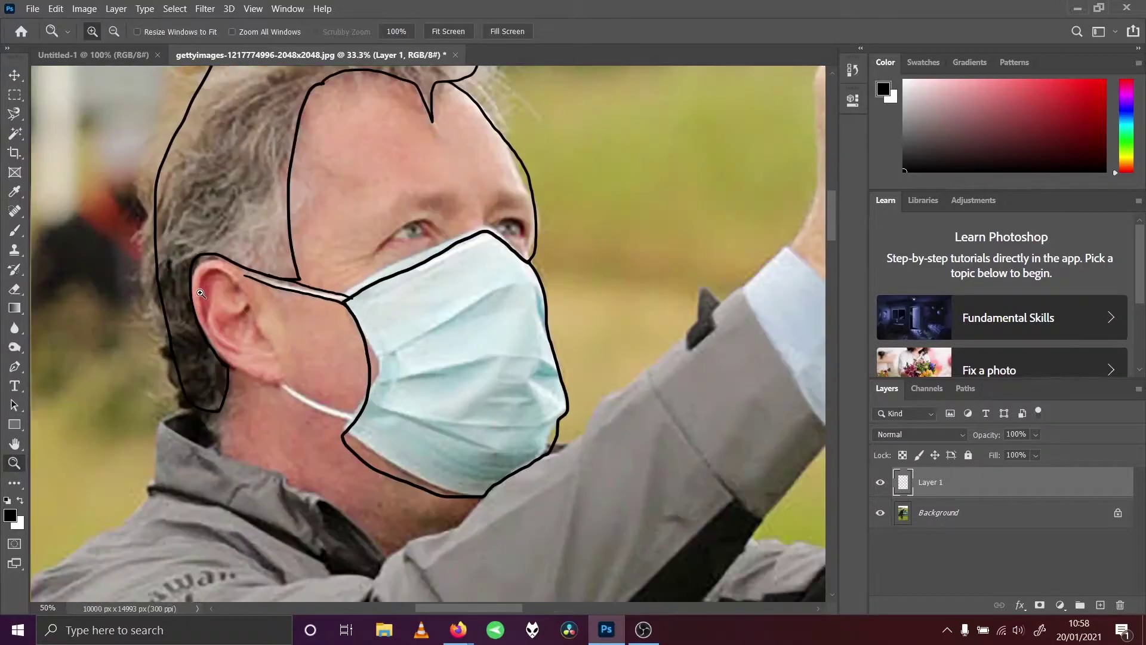
left_click(200, 308)
left_click(15, 232)
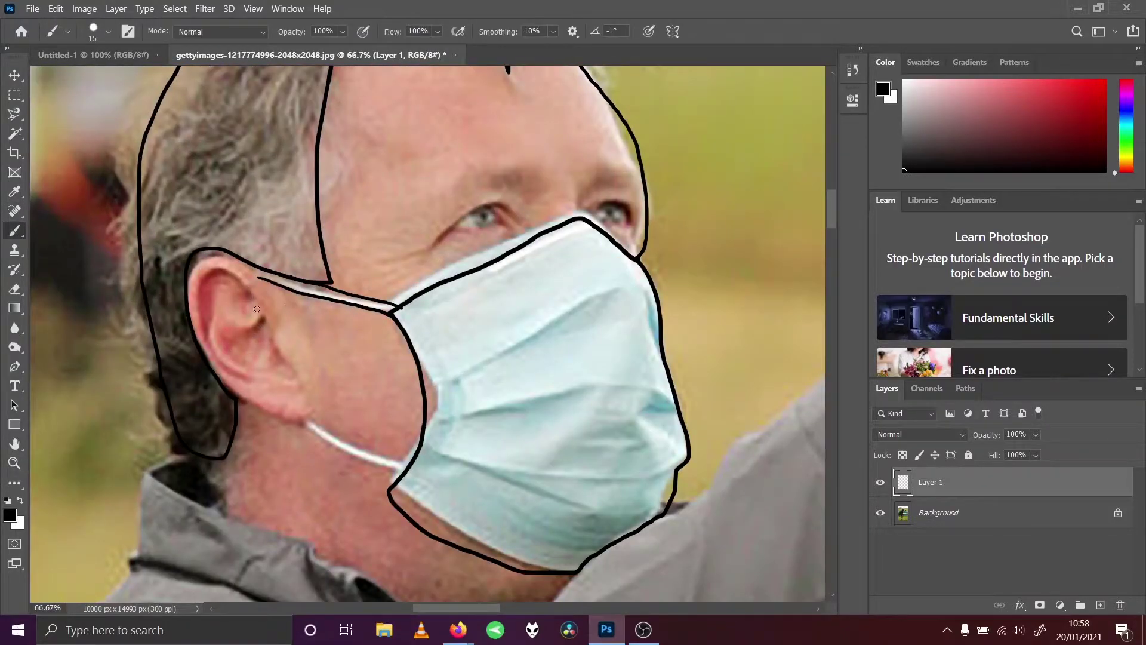
mouse_move(252, 296)
left_mouse_down()
mouse_move(221, 271)
mouse_move(200, 302)
mouse_move(212, 349)
mouse_move(242, 382)
left_mouse_up()
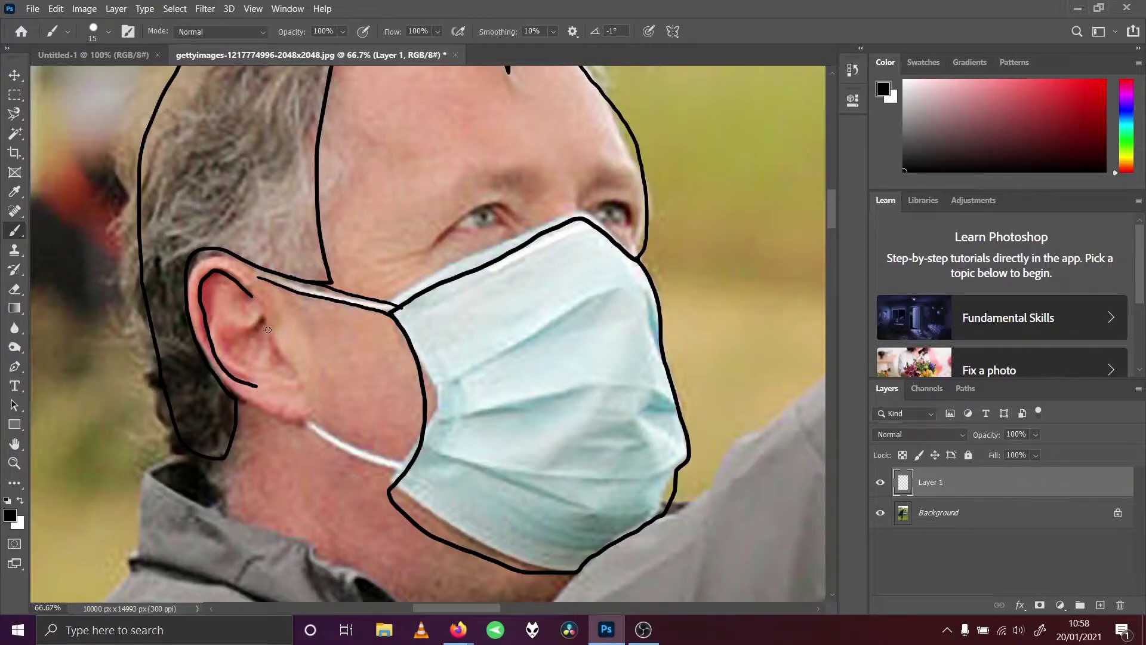
mouse_move(249, 329)
left_mouse_down()
mouse_move(260, 317)
mouse_move(297, 379)
left_mouse_up()
left_click(58, 8)
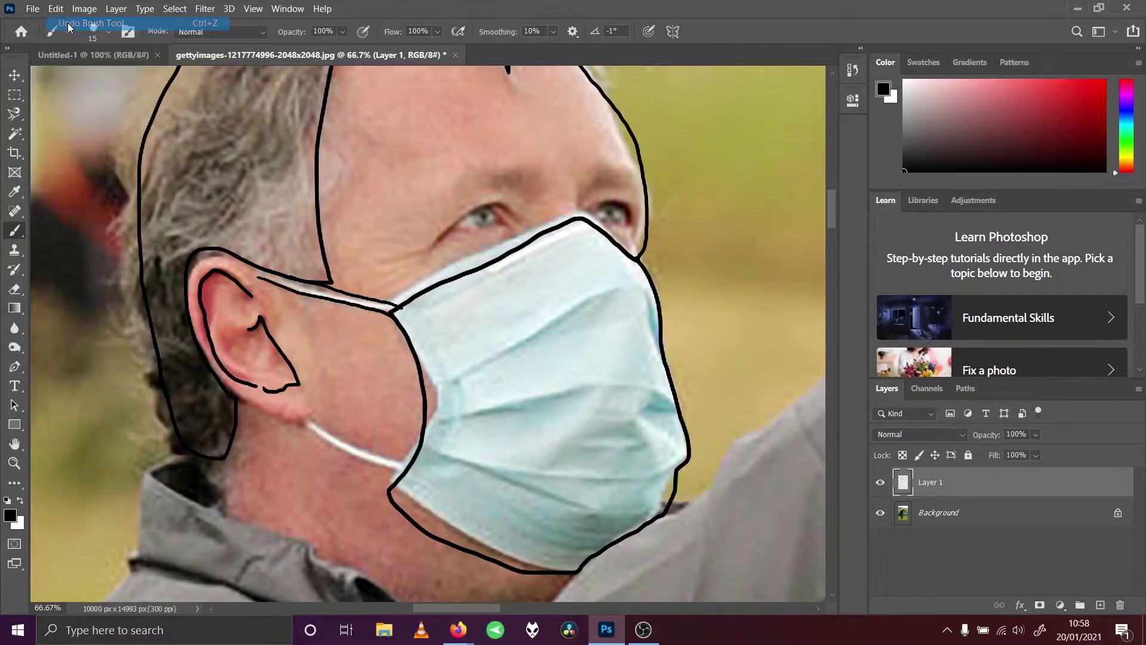
left_click(68, 27)
mouse_move(261, 317)
left_mouse_down()
mouse_move(297, 388)
mouse_move(261, 392)
left_mouse_up()
left_click_drag(248, 332, 247, 333)
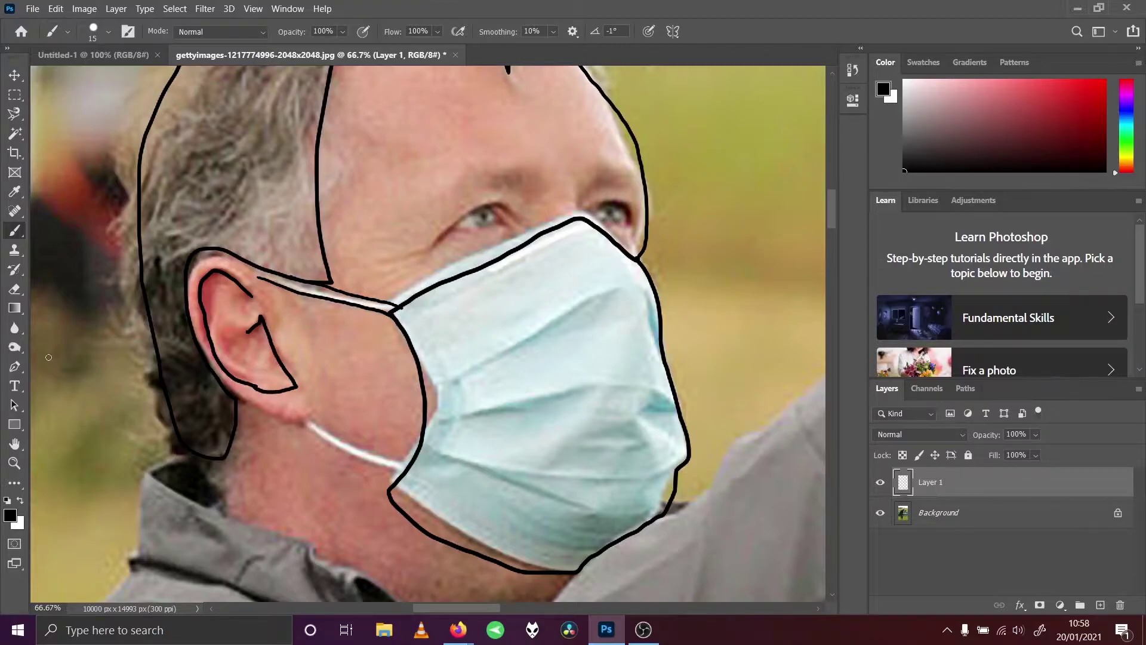
Trace the outline of the near eye, including the lid crease running towards the temple.
left_click(15, 289)
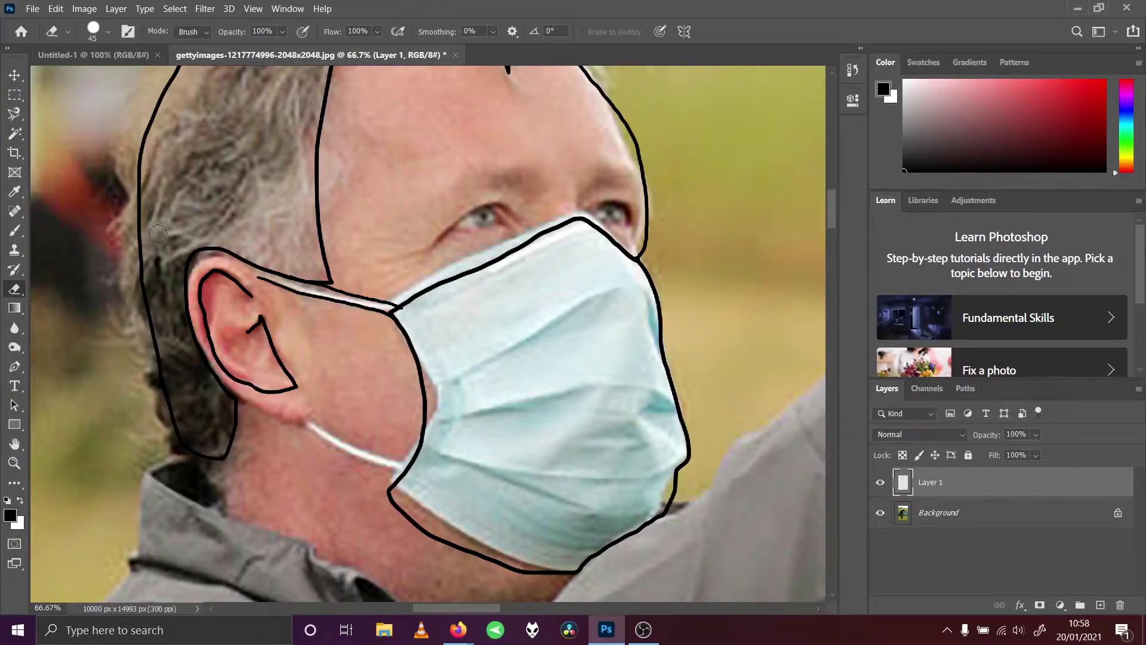
left_click(15, 230)
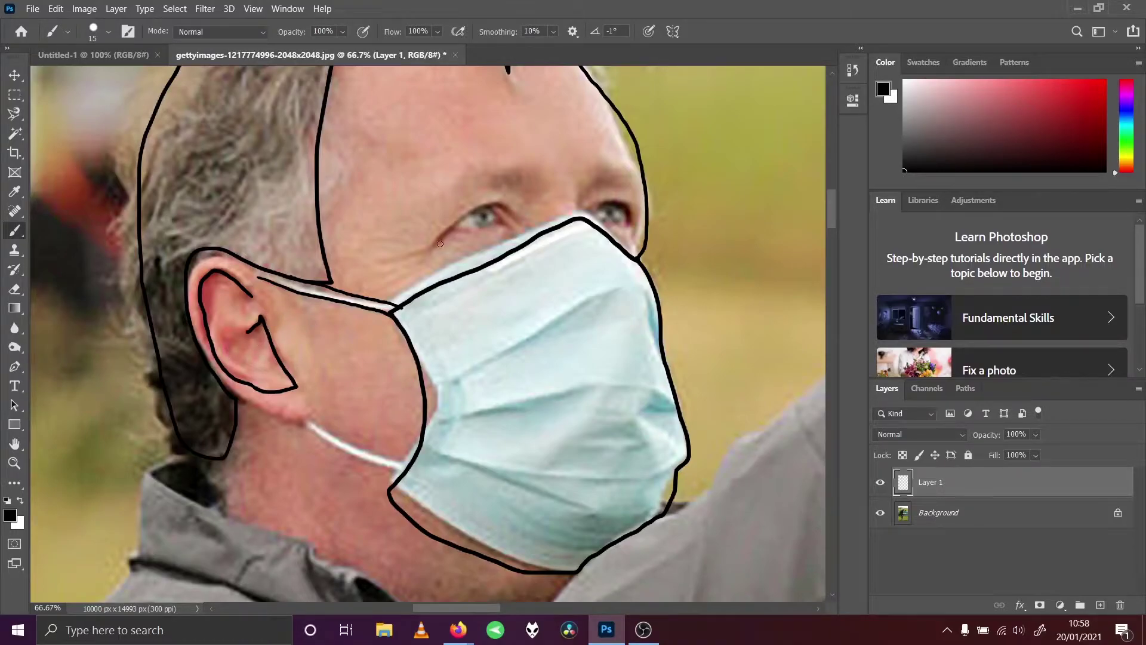
mouse_move(472, 209)
left_mouse_down()
mouse_move(435, 244)
mouse_move(497, 205)
mouse_move(500, 222)
left_mouse_up()
Erase the mask's upper edge line from the nose bridge to both cheek corners.
left_click(14, 289)
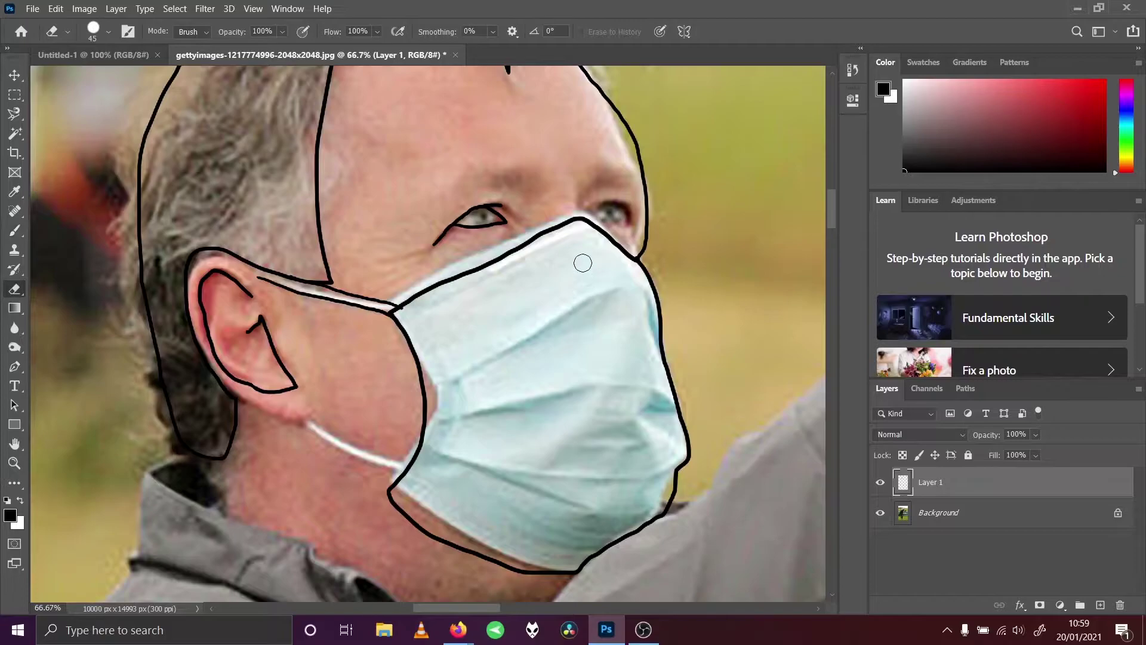
mouse_move(583, 220)
left_mouse_down()
mouse_move(595, 227)
mouse_move(579, 219)
left_mouse_up()
left_click(644, 629)
left_click(607, 628)
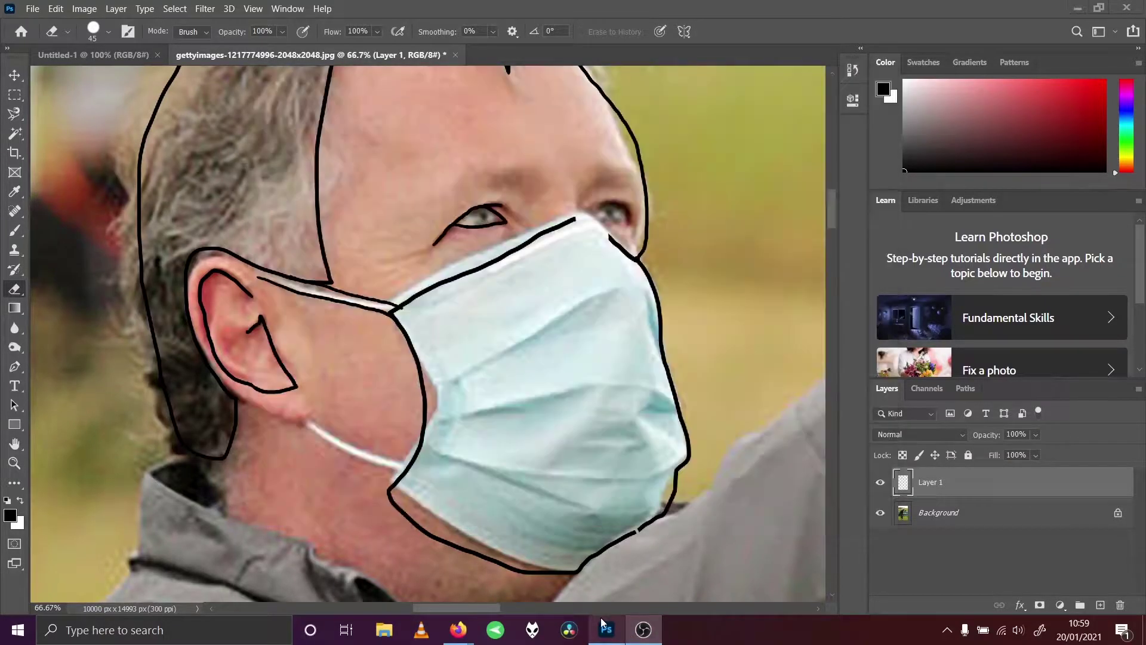
left_click_drag(608, 236, 634, 261)
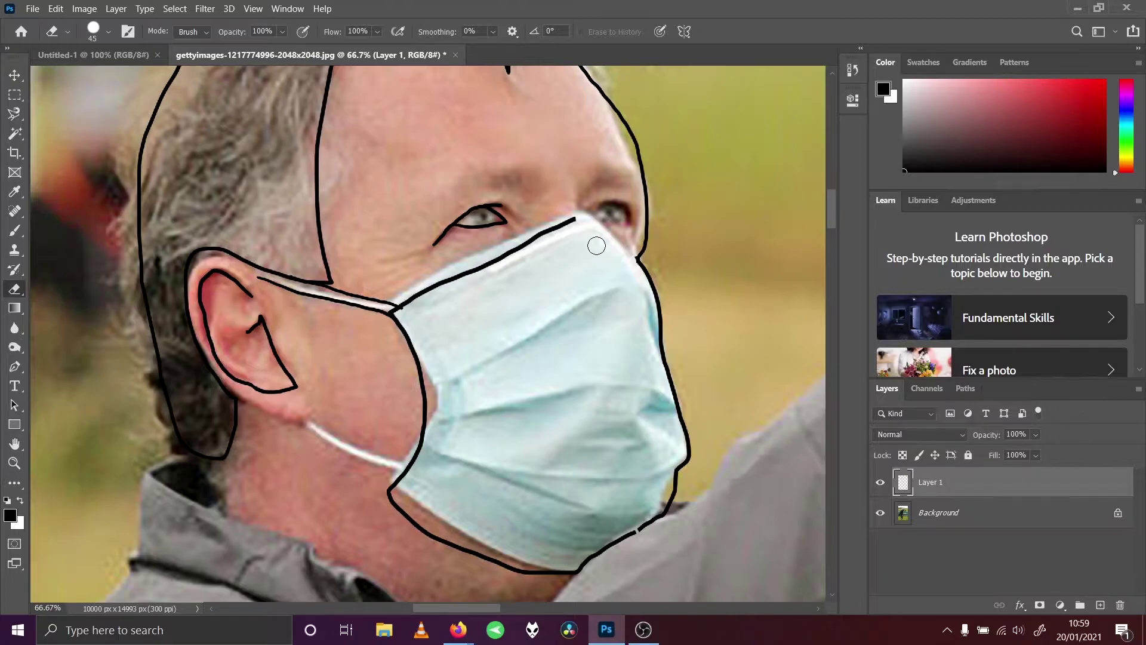
left_click(414, 301, "shift")
Redraw the mask's upper edge along the photo, from the nose bridge to both cheeks, redoing the near-cheek stroke.
left_click(15, 230)
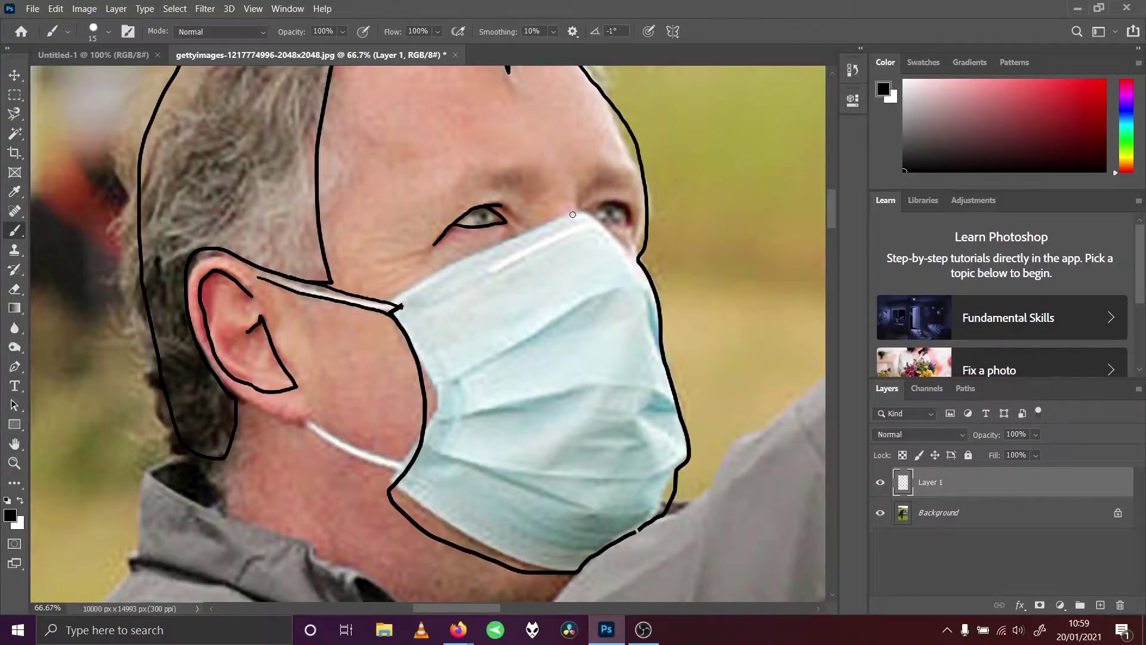
left_click_drag(572, 216, 637, 260)
left_click_drag(388, 301, 572, 216)
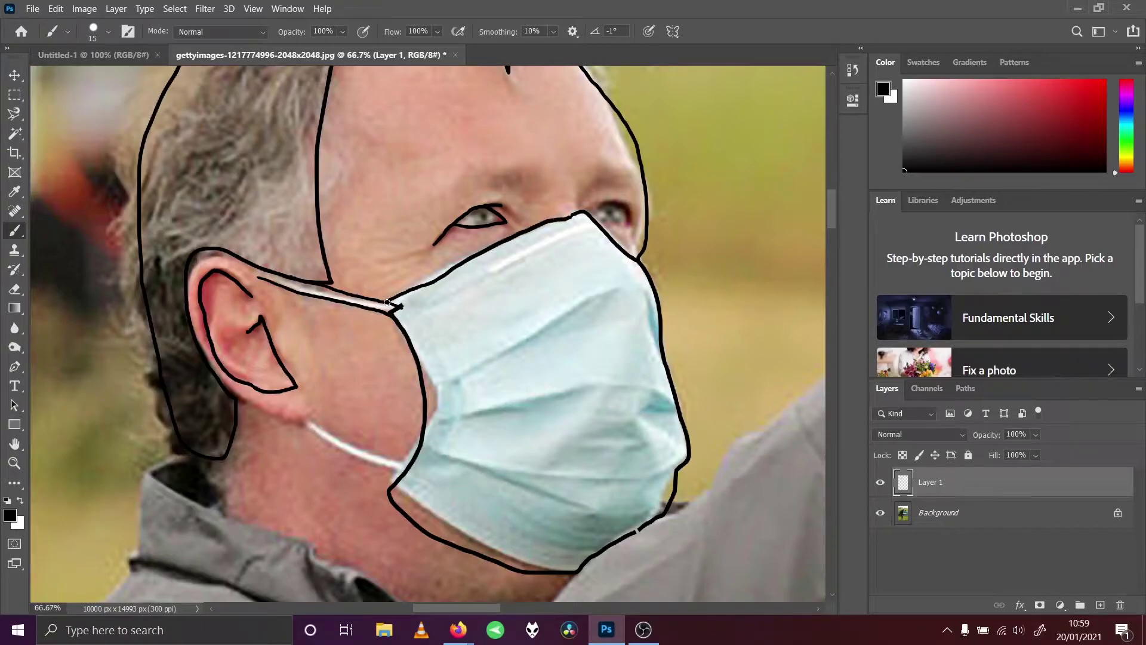
left_click(55, 8)
left_click(68, 19)
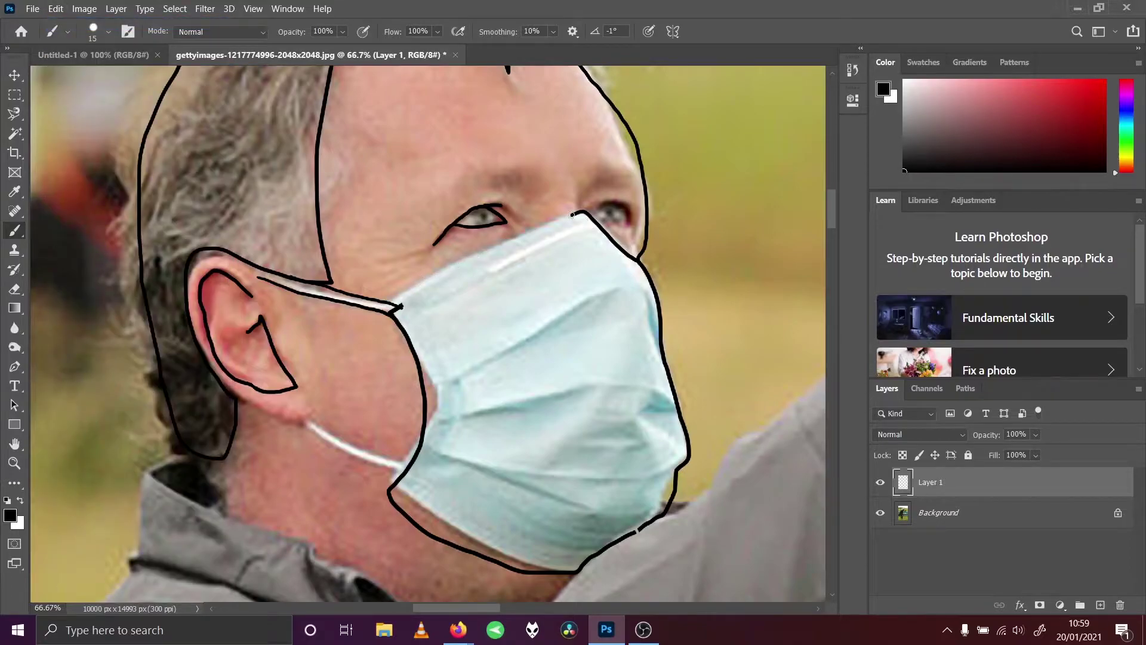
left_click_drag(572, 216, 399, 297)
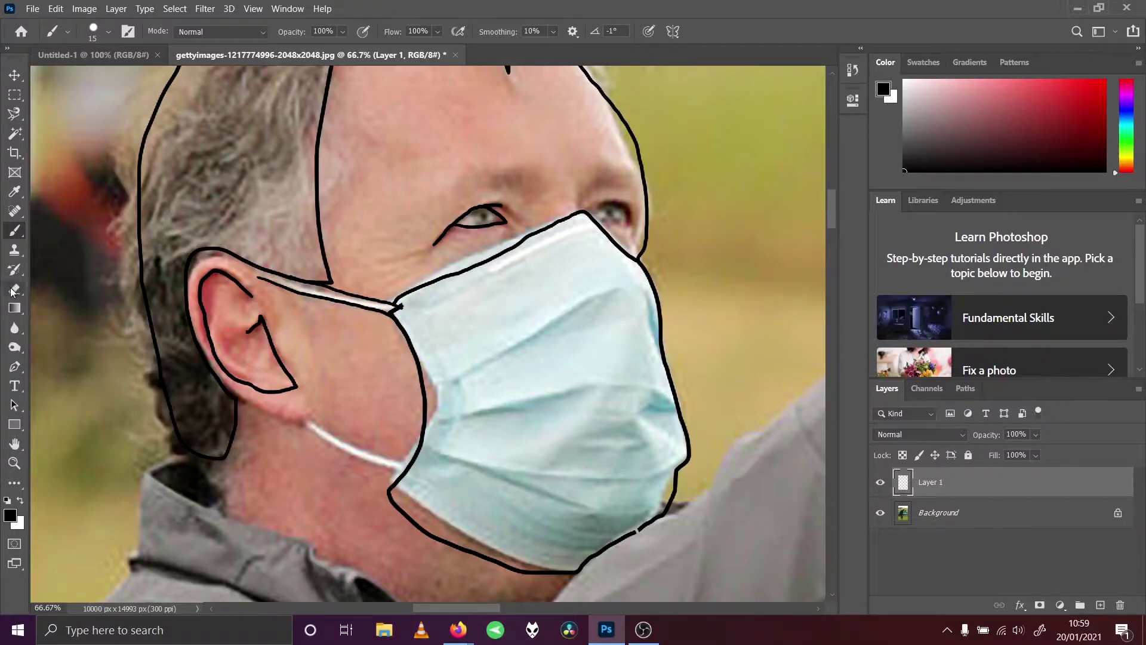
Erase the stray overlap where the upper strap meets the mask corner and rejoin the lines with the brush.
left_click(13, 290)
left_click(400, 307)
left_click(392, 307)
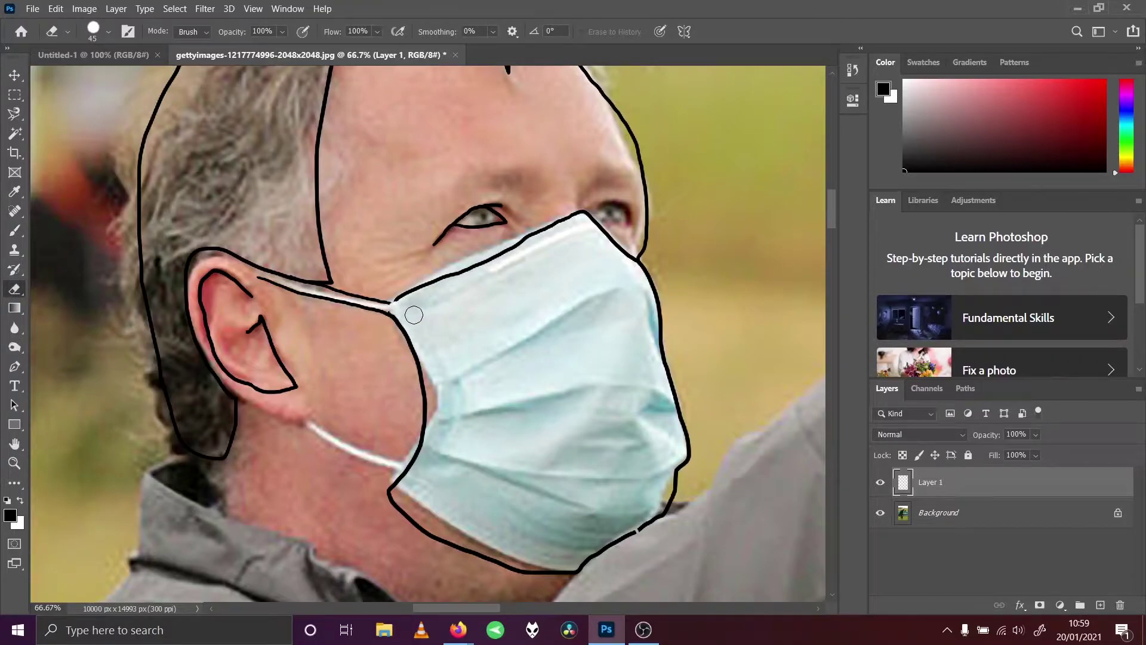
left_click(15, 231)
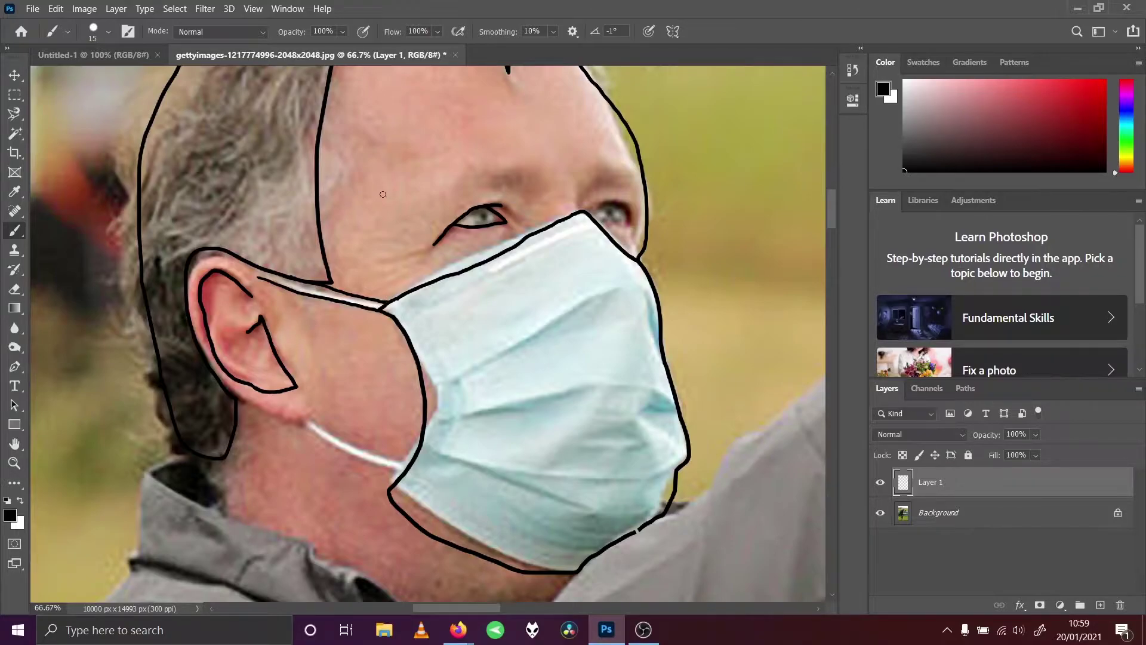
Trace the far eye beside the mask and scribble in both eyebrows in black.
left_click(880, 512)
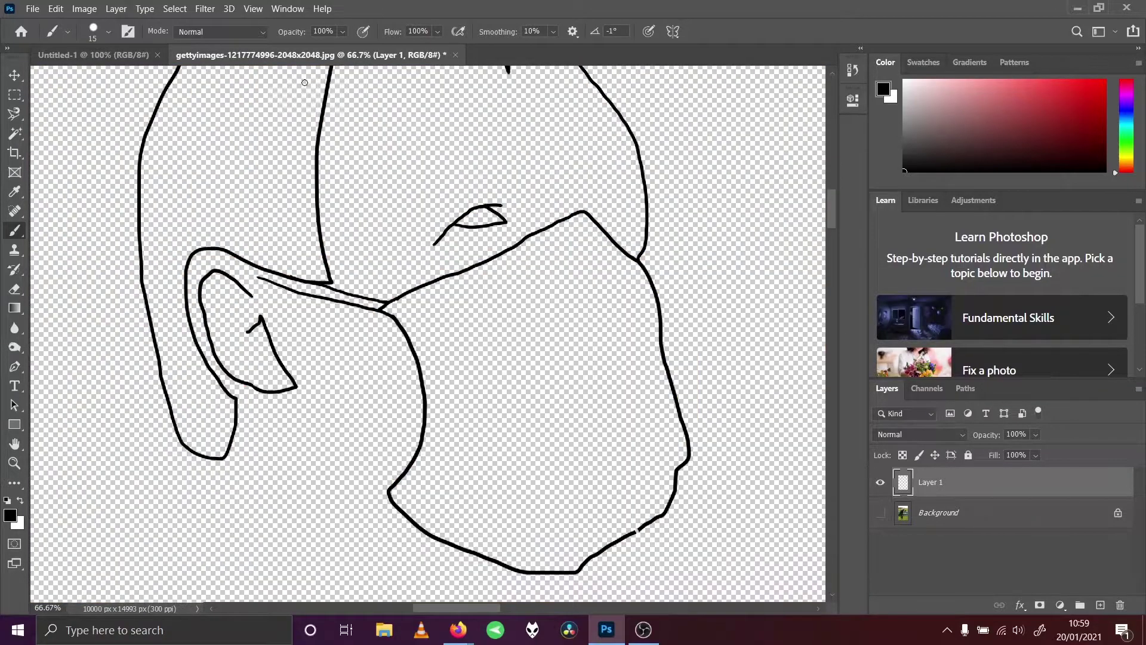
left_click(253, 8)
left_click(277, 124)
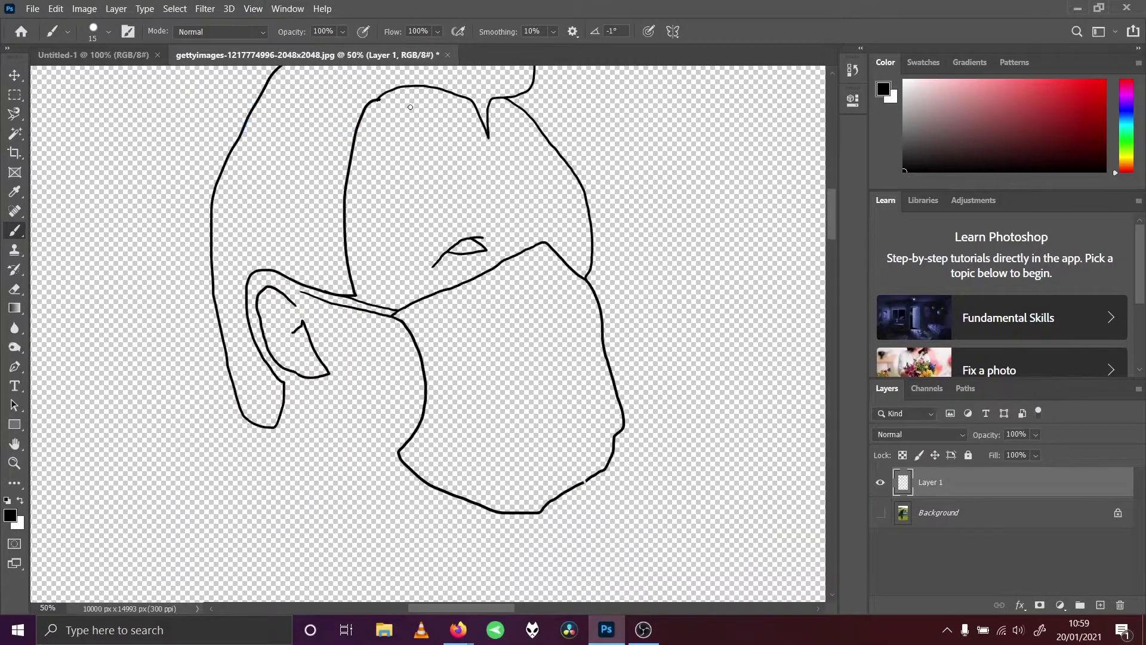
left_click(881, 513)
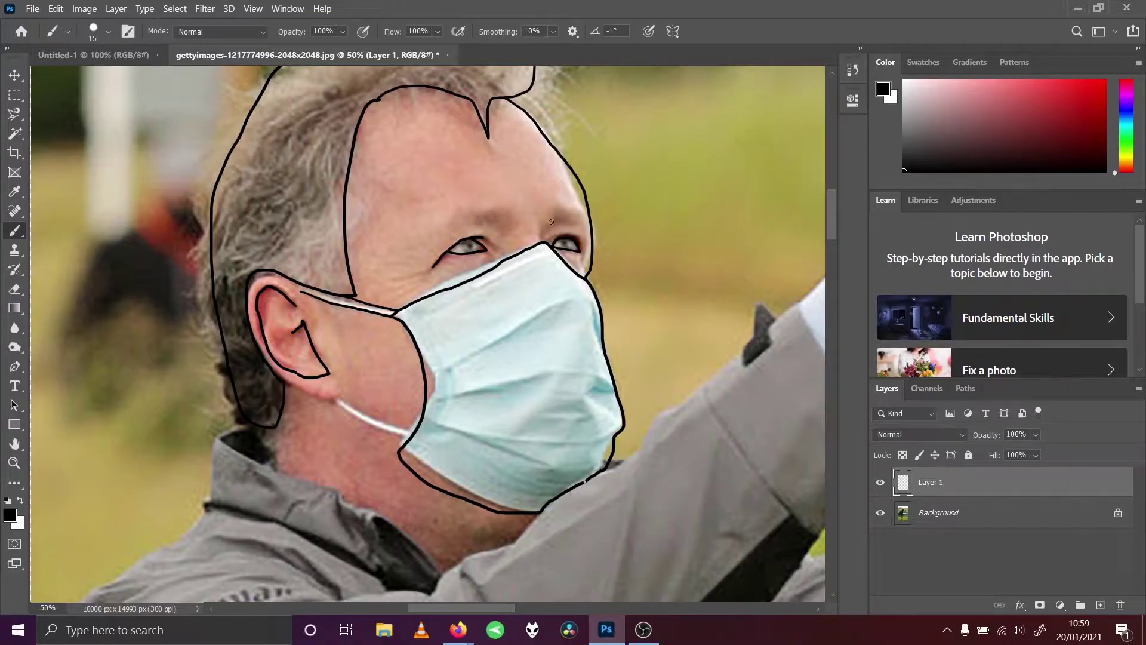
left_click_drag(558, 207, 561, 212)
left_click_drag(463, 217, 493, 217)
left_click(877, 515)
left_click(878, 515)
Trace the mask's lower ear strap and the earlobe edge, checking the lines with the Background photo hidden.
mouse_move(411, 438)
left_mouse_down()
mouse_move(336, 402)
mouse_move(411, 429)
left_mouse_up()
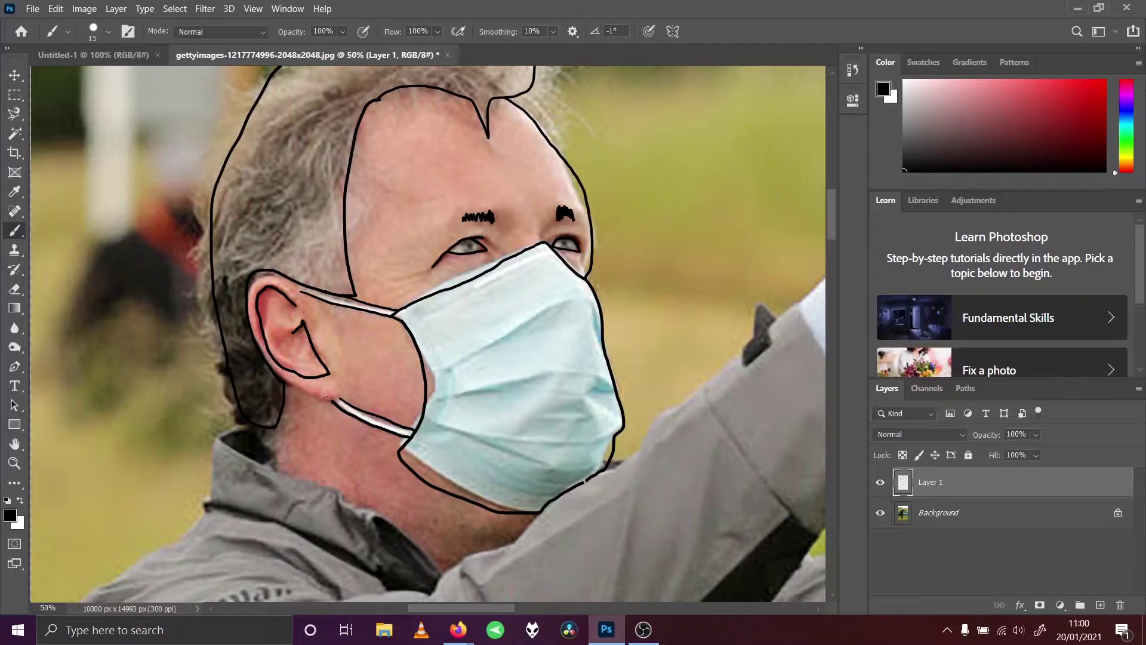
left_click_drag(327, 400, 287, 387)
left_click(880, 512)
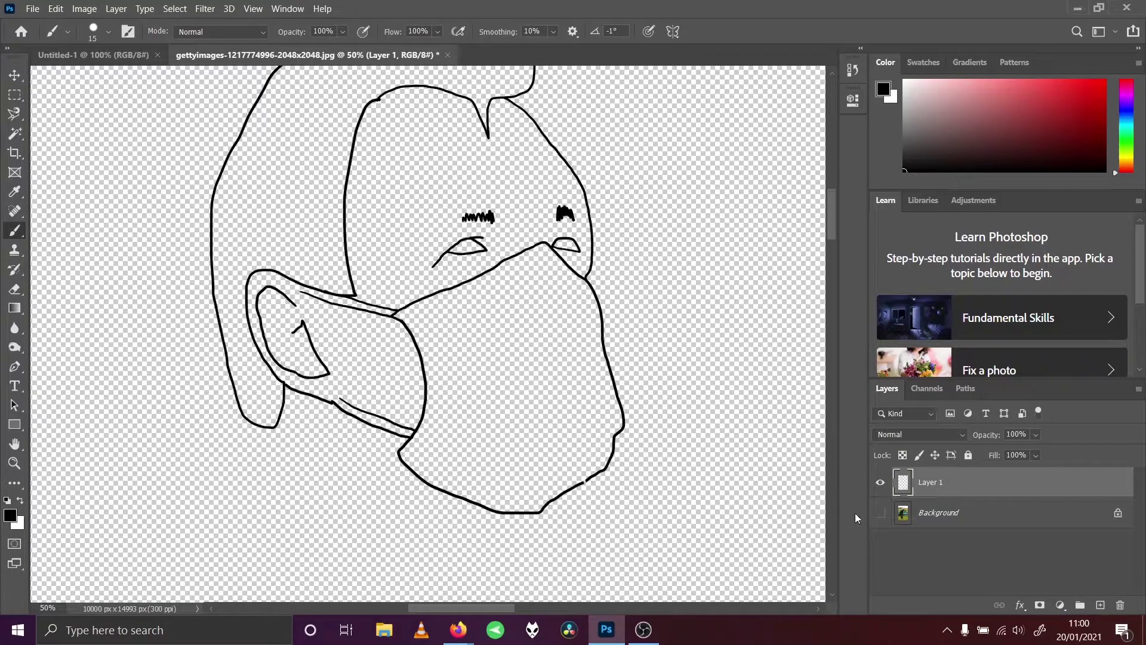
left_click(880, 513)
left_click(880, 514)
Draw the iris and pupil in both eyes with a 10 px brush.
left_click(14, 463)
left_click(597, 211)
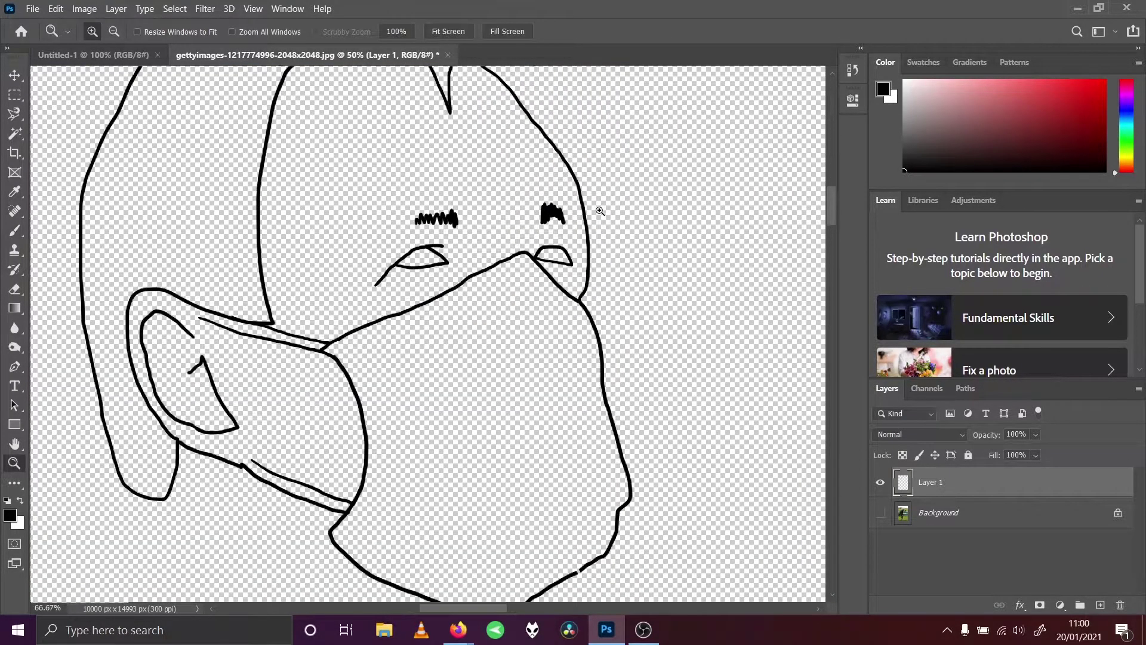
left_click(482, 244)
left_click(881, 513)
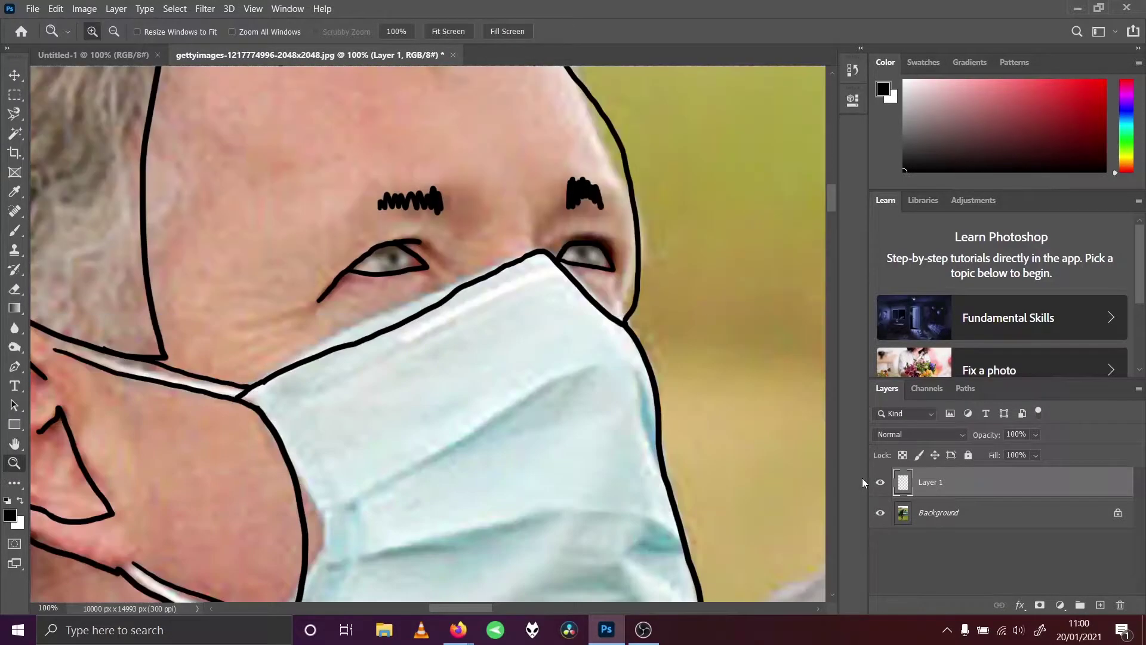
left_click(15, 231)
key("bracketleft")
key("bracketleft")
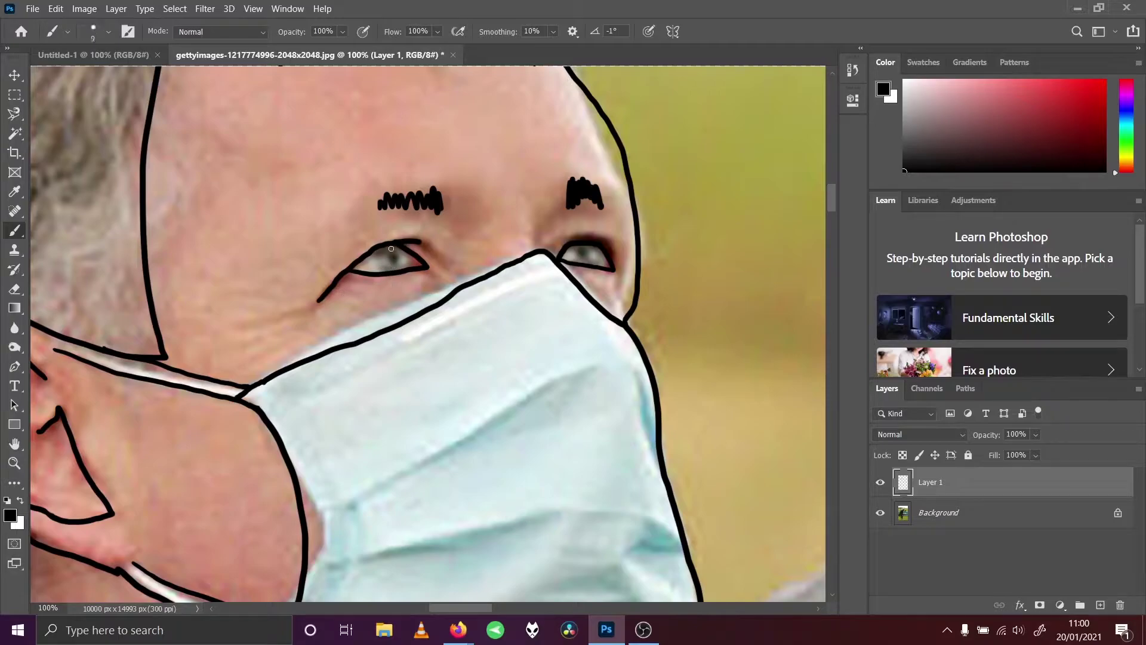
key("bracketright")
left_click_drag(395, 263, 394, 257)
left_click(880, 512)
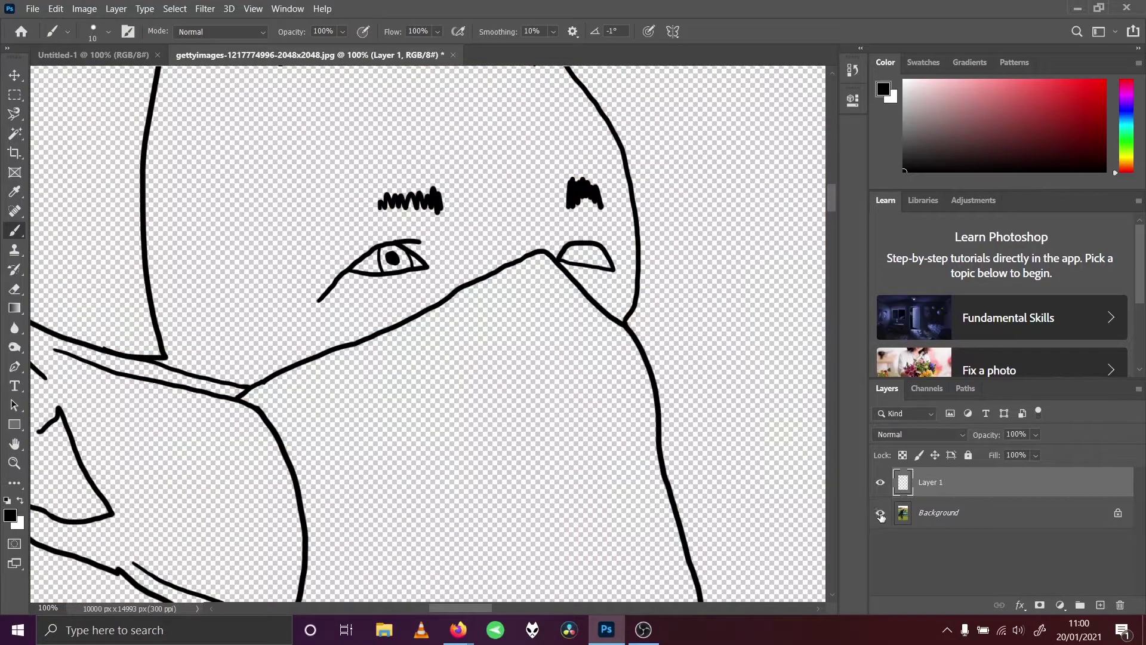
left_click(880, 512)
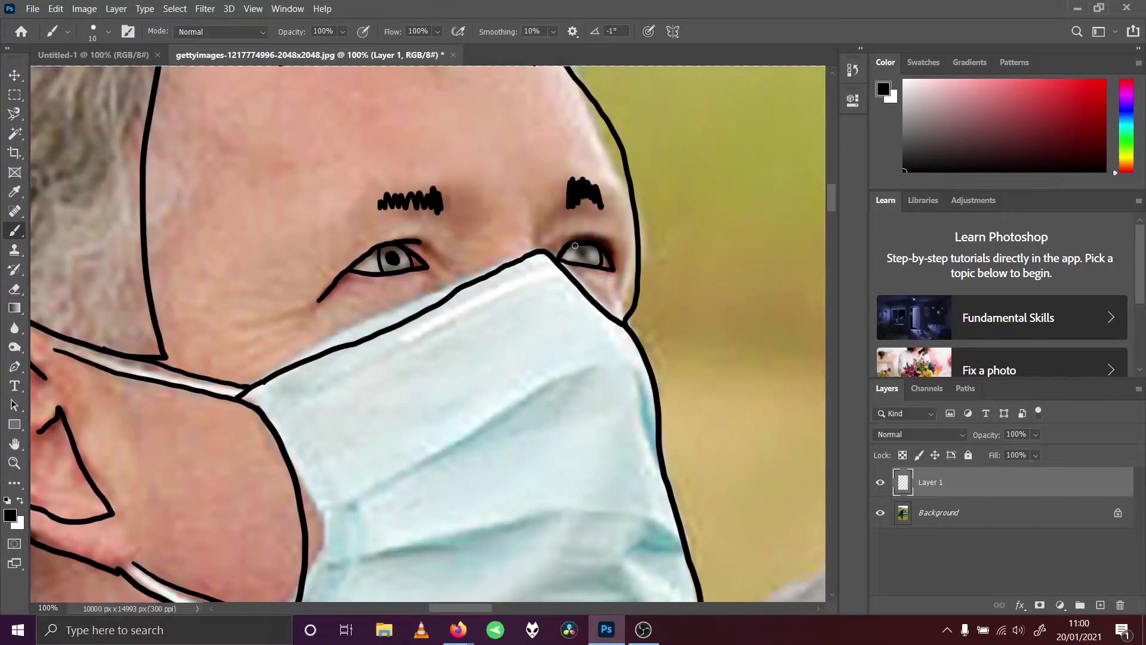
left_click_drag(589, 259, 589, 259)
Examine the whole head's line art with the Background photo hidden, and show the photo again.
left_click(880, 513)
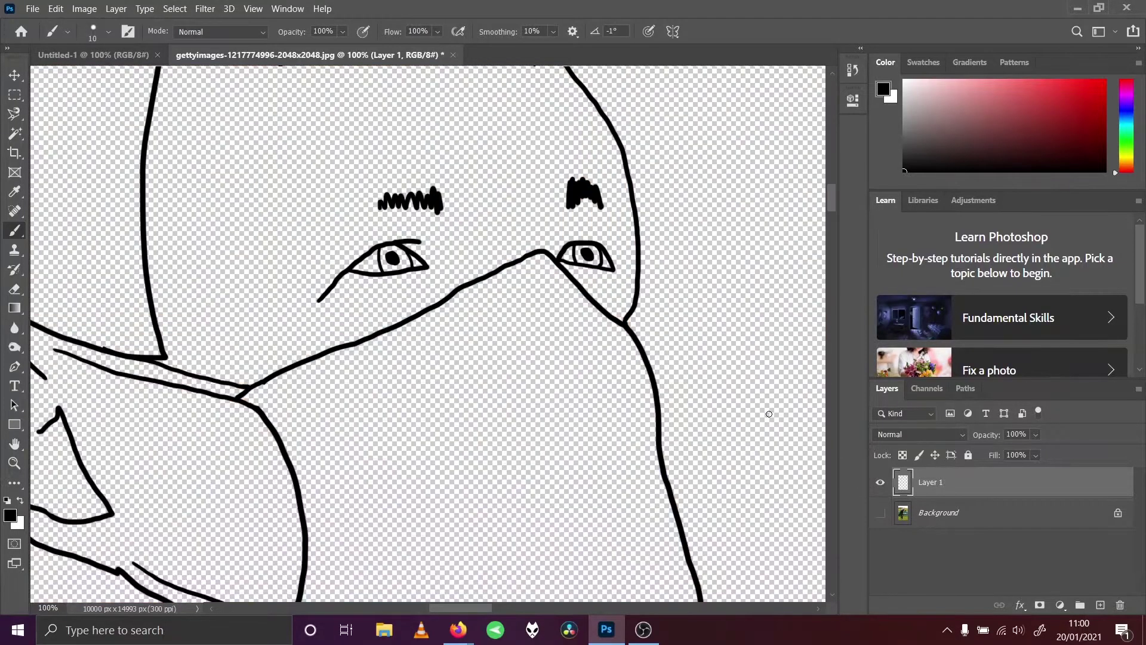
left_click(253, 9)
left_click(281, 145)
key("z")
left_click(373, 139)
left_click(377, 134)
left_click(385, 162)
left_click(367, 203)
left_click(340, 225)
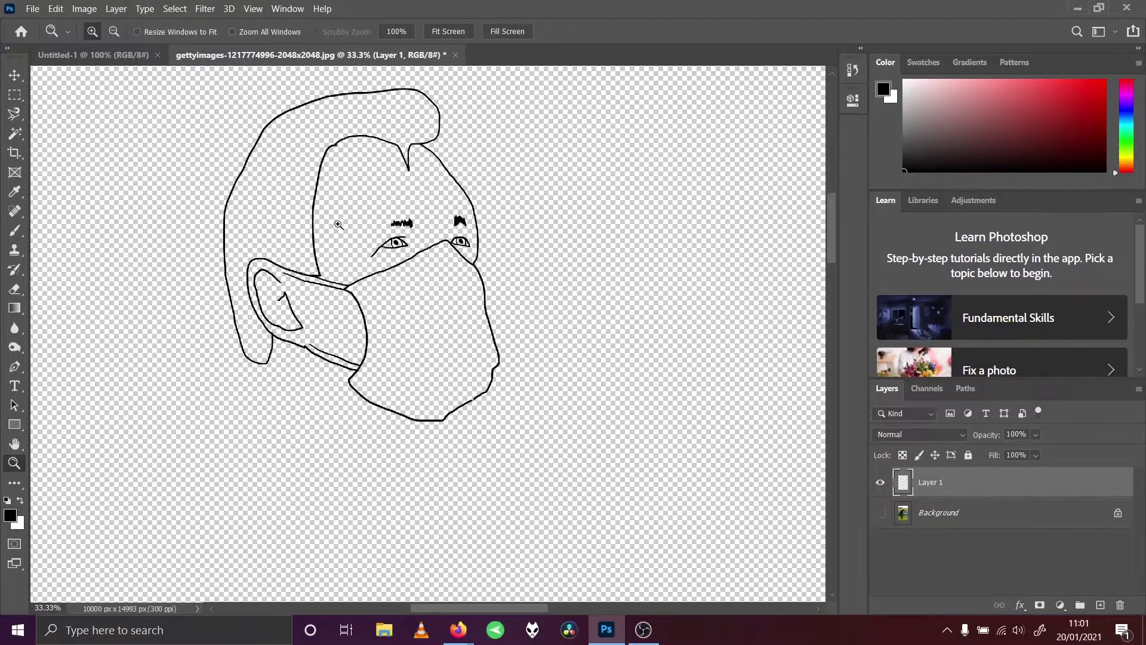
left_click(881, 513)
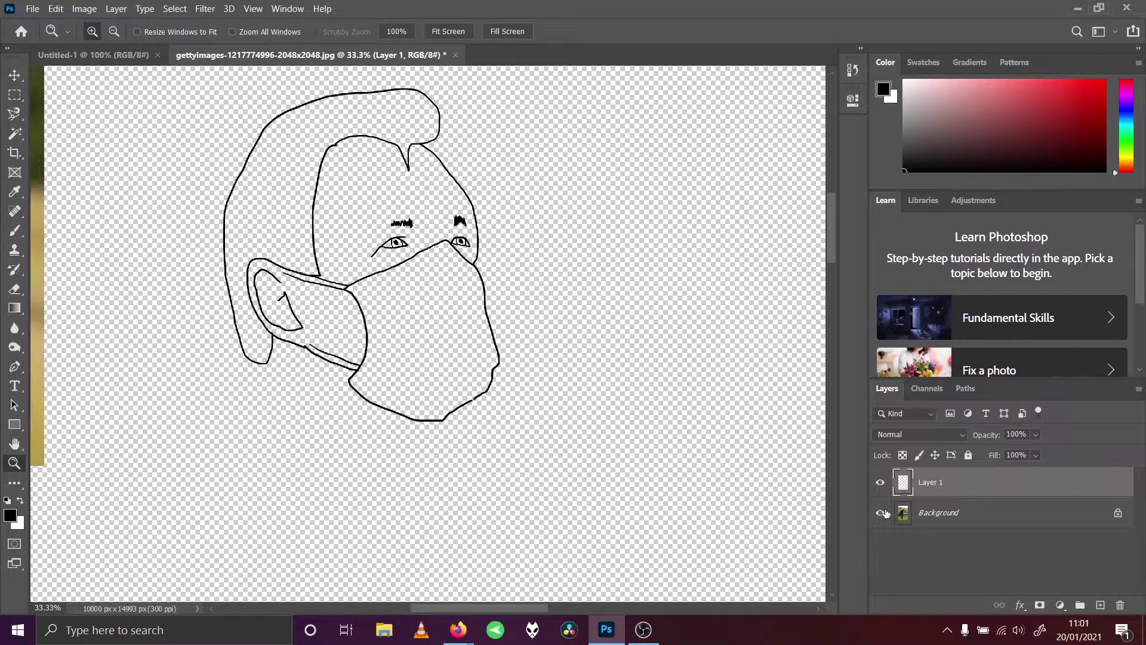
Trace the outline of the raised near sleeve and its cuff in black with a 35 px brush.
left_click(15, 230)
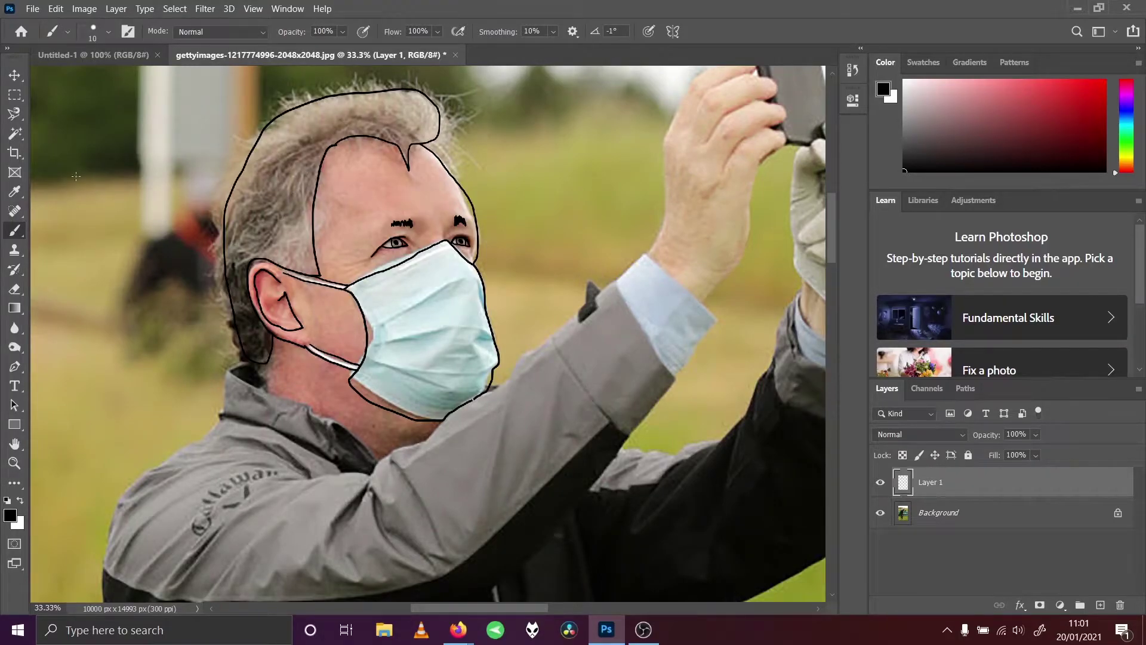
left_click(253, 8)
left_click(263, 121)
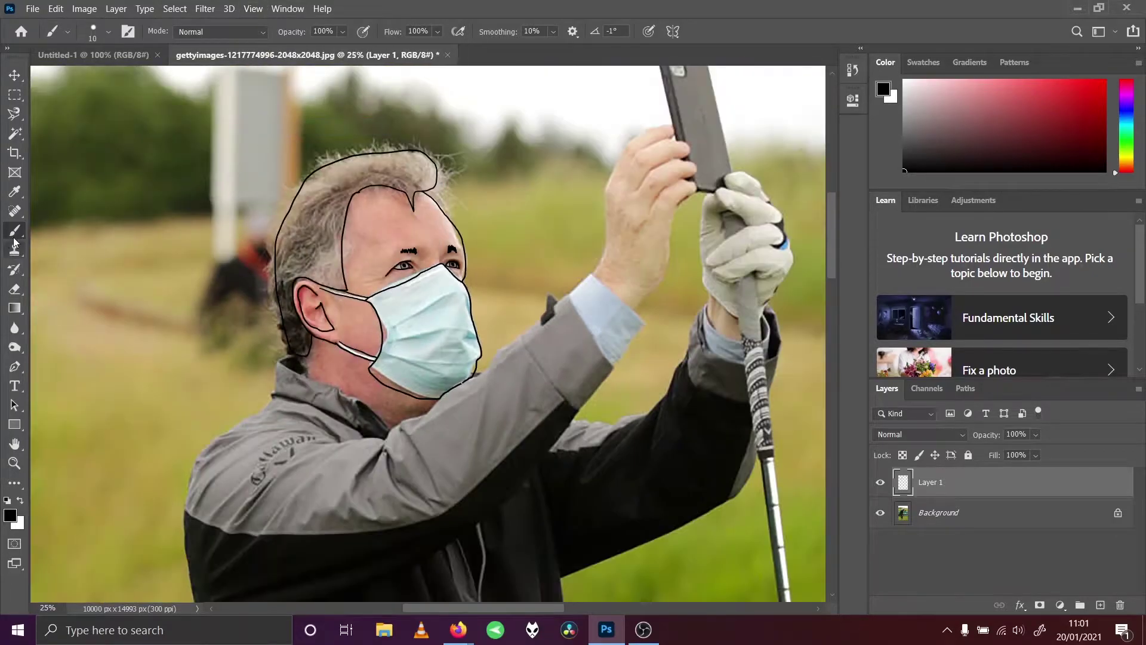
left_click(253, 8)
left_click(263, 135)
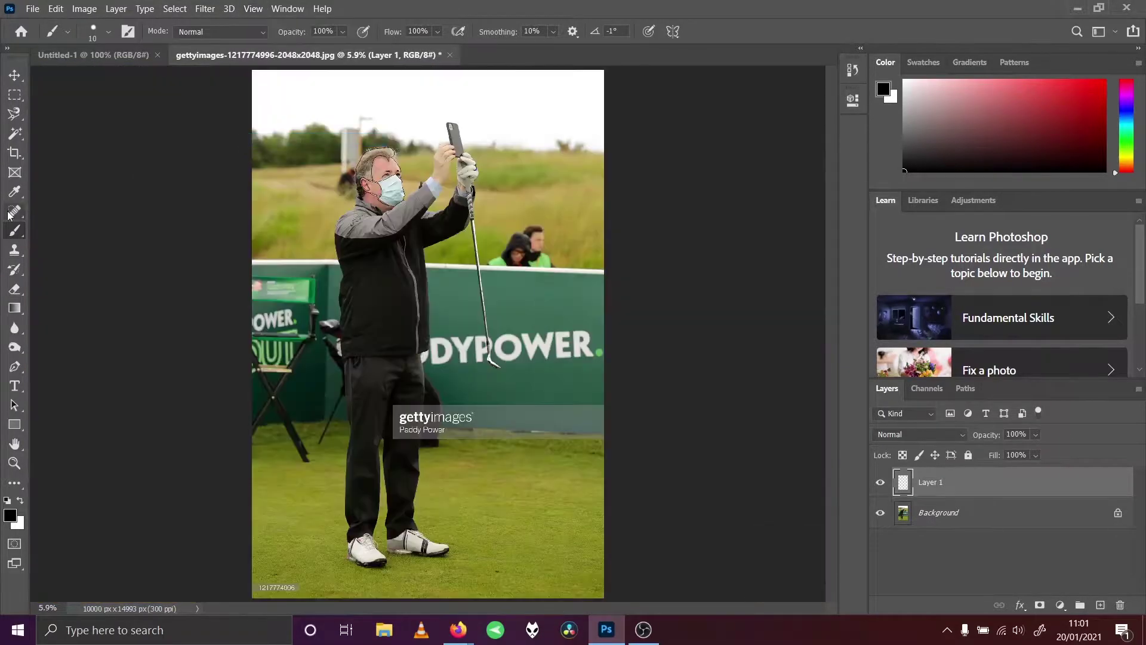
left_click(15, 463)
left_click(386, 167)
left_click(386, 169)
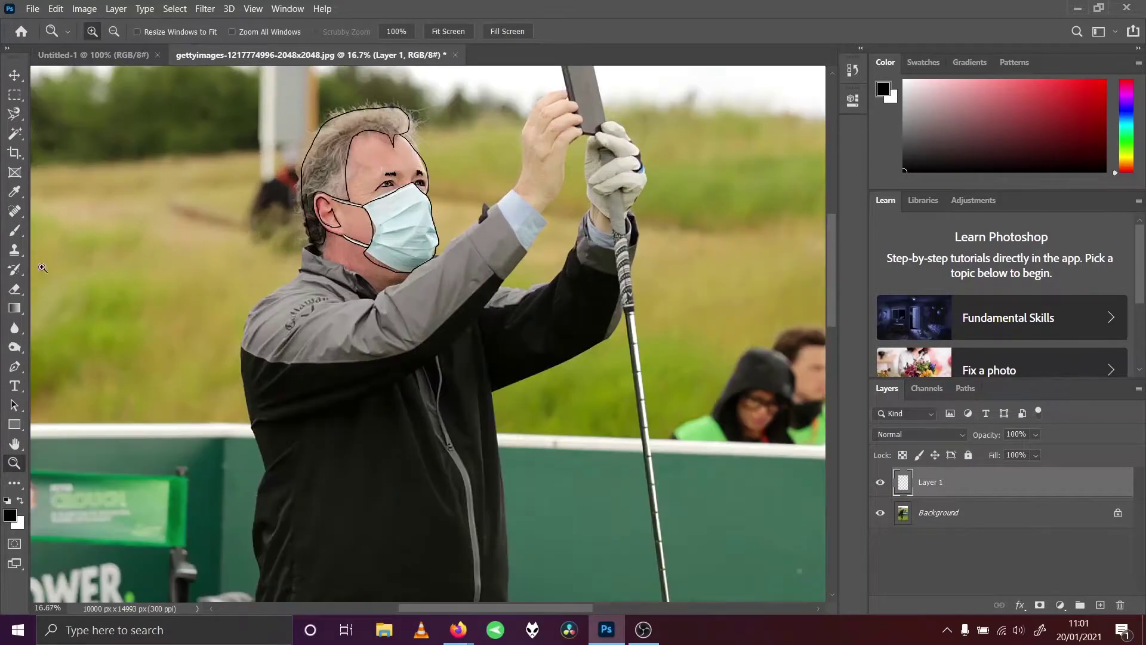
left_click(14, 229)
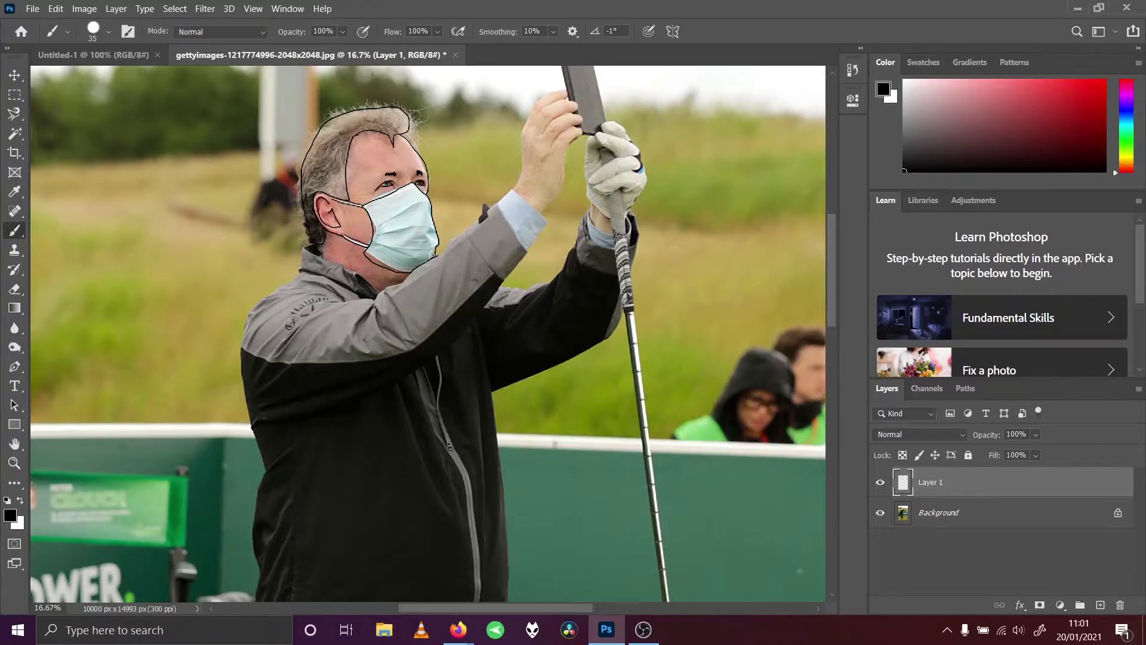
left_click_drag(434, 255, 514, 191)
left_click_drag(545, 226, 497, 301)
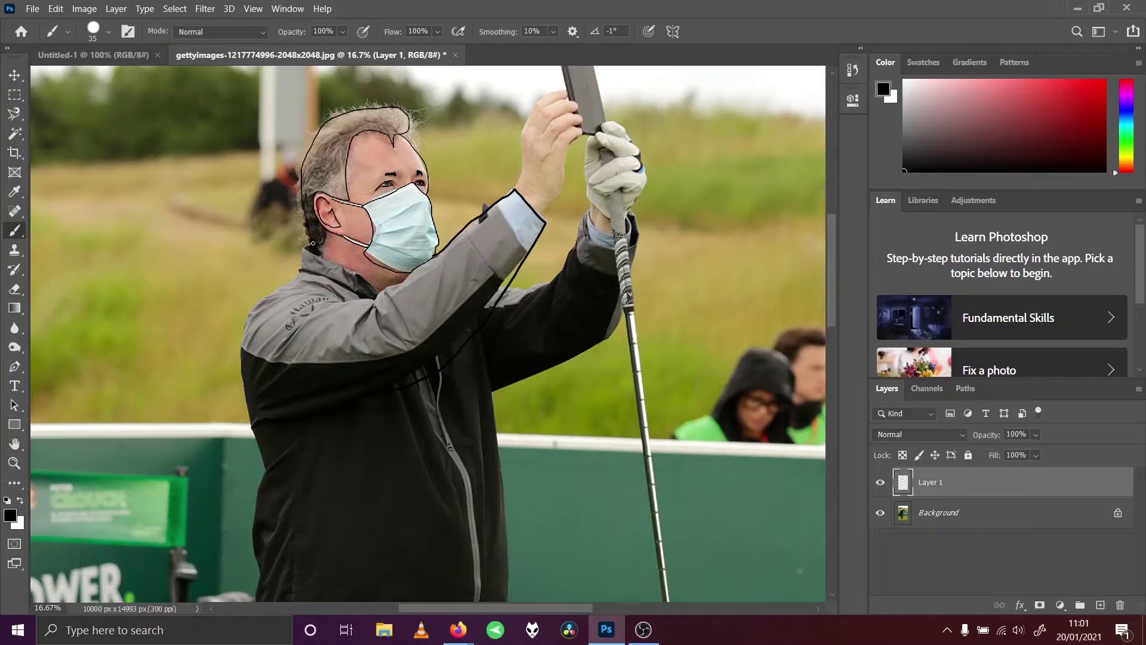
Trace the collar, back edge, hem and front edge of the jacket in black, checking the lines with the Background photo hidden.
mouse_move(305, 255)
left_mouse_down()
mouse_move(295, 279)
mouse_move(252, 312)
mouse_move(237, 357)
mouse_move(254, 437)
mouse_move(256, 569)
left_mouse_up()
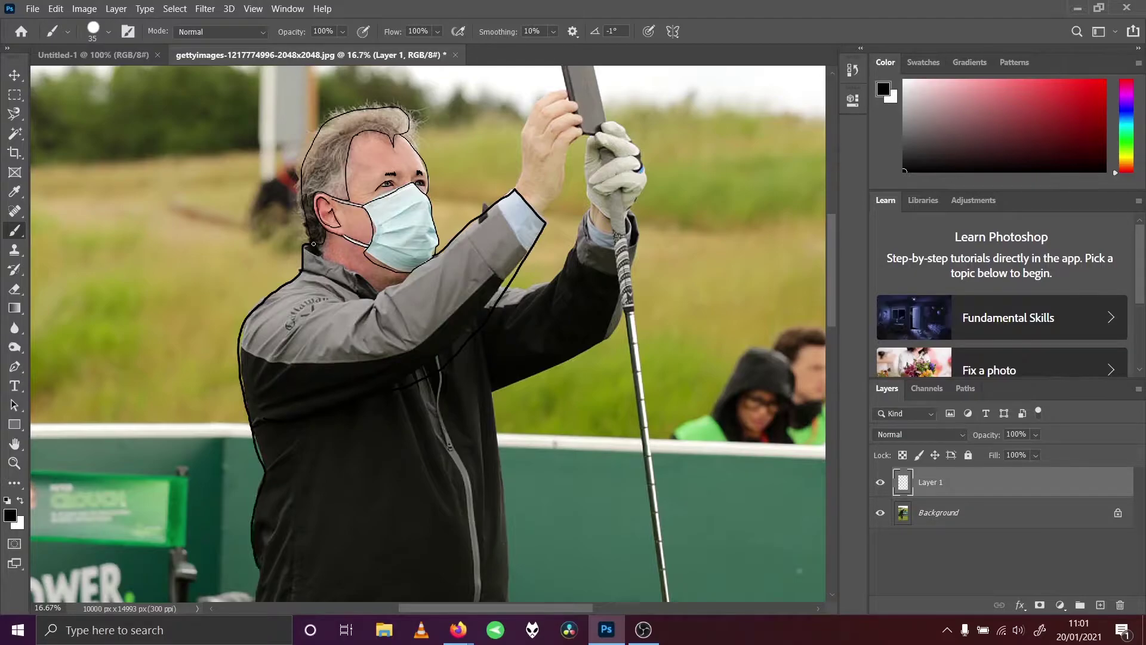
left_click(880, 513)
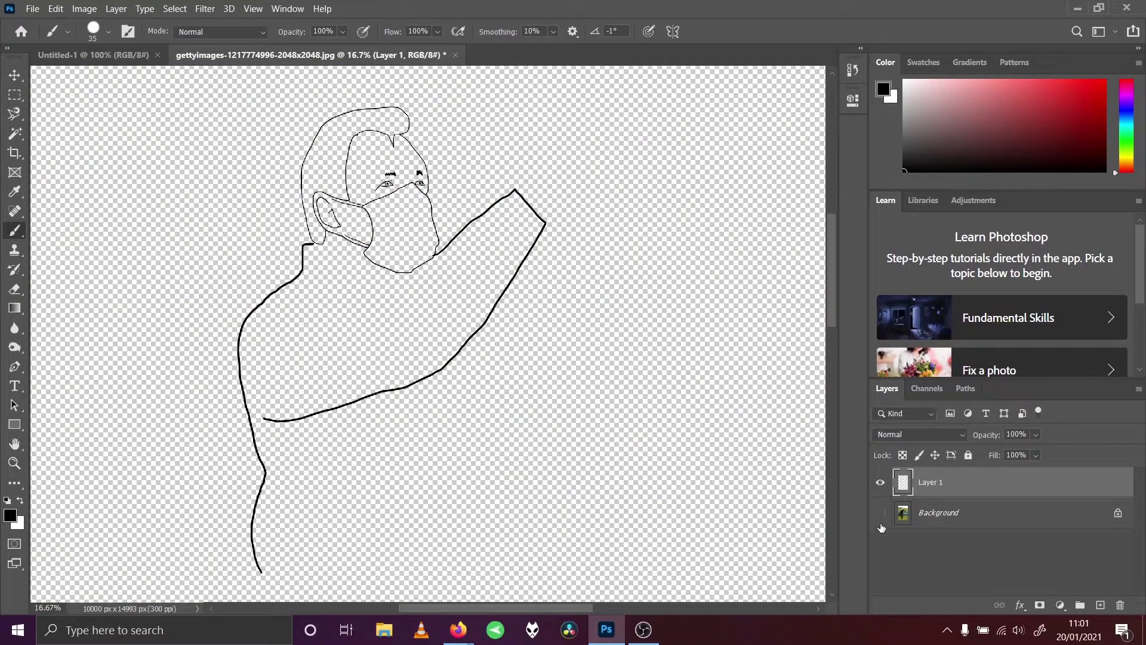
left_click(879, 513)
left_click_drag(832, 316, 833, 392)
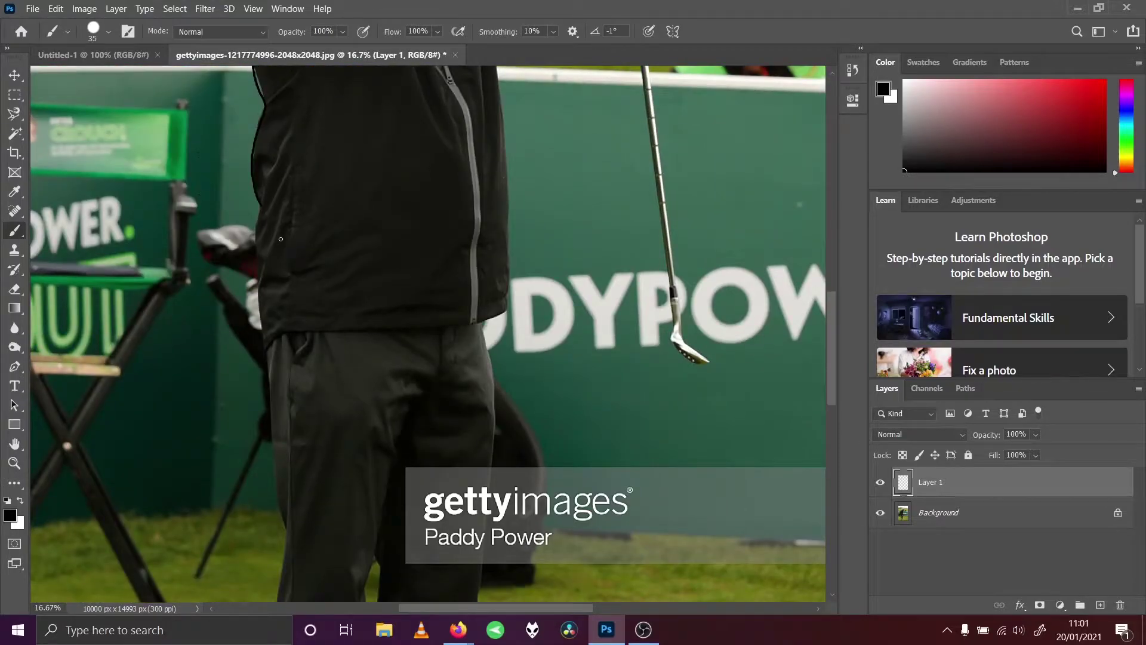
mouse_move(261, 206)
left_mouse_down()
mouse_move(259, 329)
mouse_move(395, 333)
mouse_move(508, 317)
mouse_move(513, 173)
mouse_move(500, 84)
left_mouse_up()
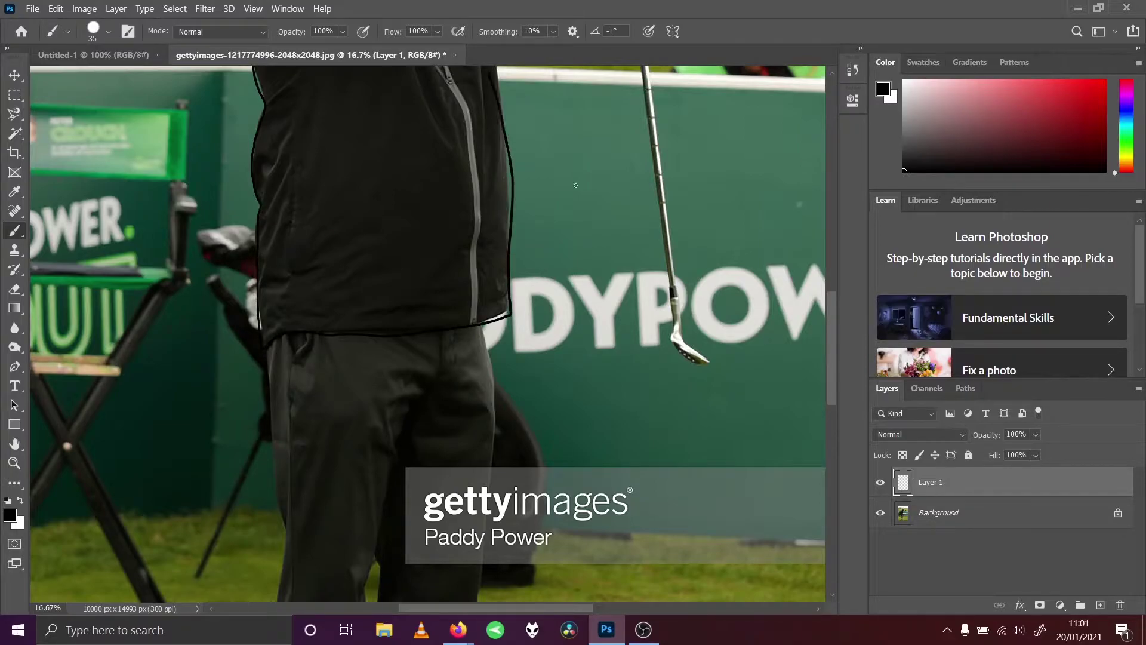
Erase the upper part of the jacket's front edge with a 125 px eraser and redraw it from below the far arm.
scroll(826, 277, "up", 5)
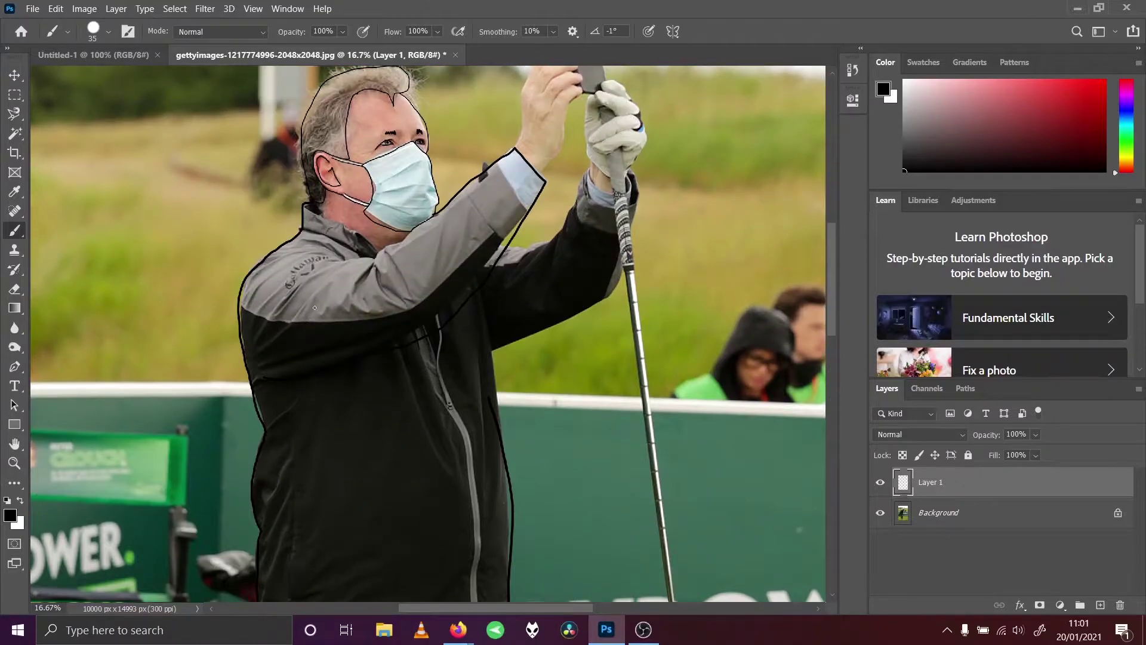
left_click(14, 289)
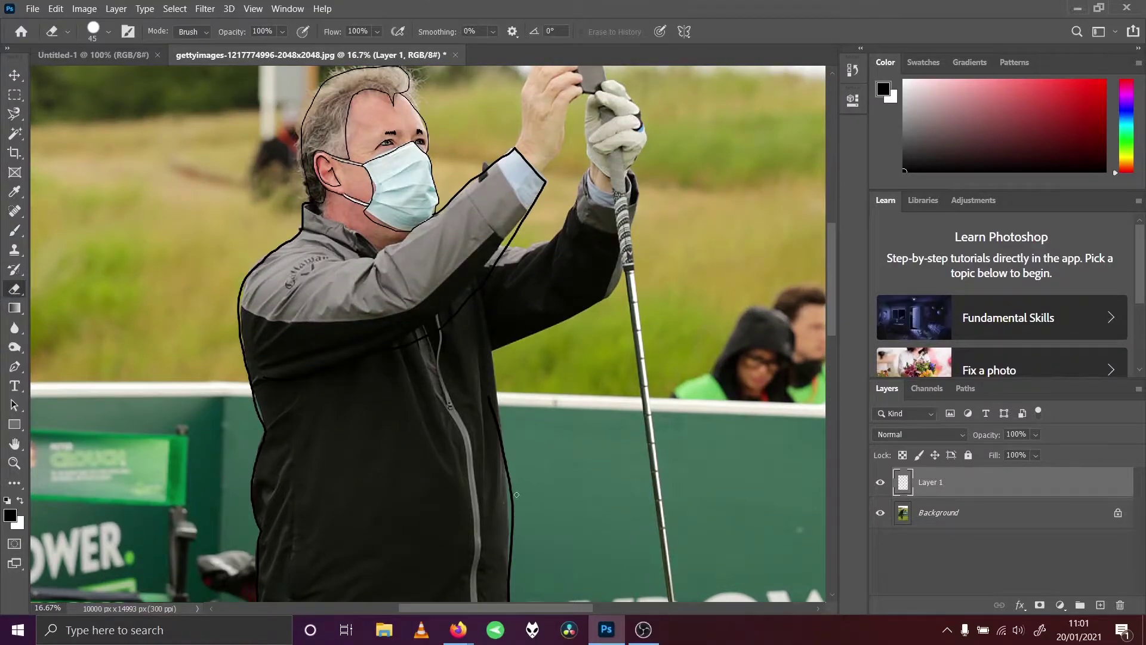
key("bracketright")
key("bracketright")
key("bracketright")
key("bracketright")
key("bracketright")
key("bracketright")
mouse_move(511, 561)
left_mouse_down()
mouse_move(508, 477)
mouse_move(516, 547)
left_mouse_up()
left_click(15, 230)
left_click_drag(492, 355, 512, 561)
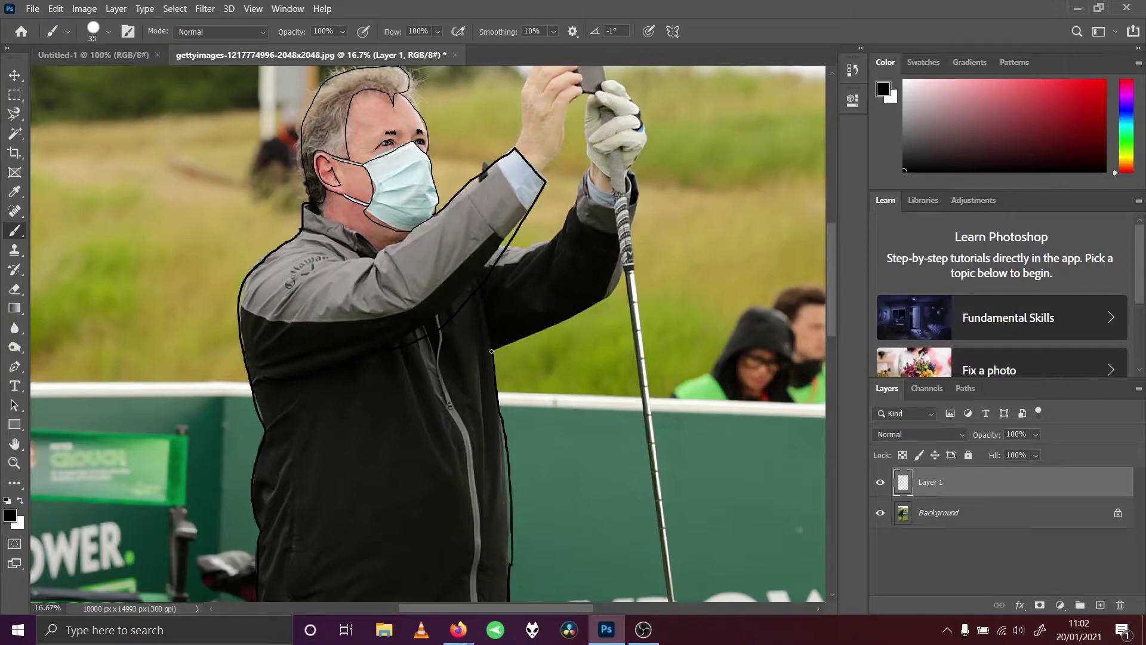
Hide the Background photo and erase the overlapping joint in the jacket's front edge.
left_click(879, 513)
scroll(836, 345, "down", 5)
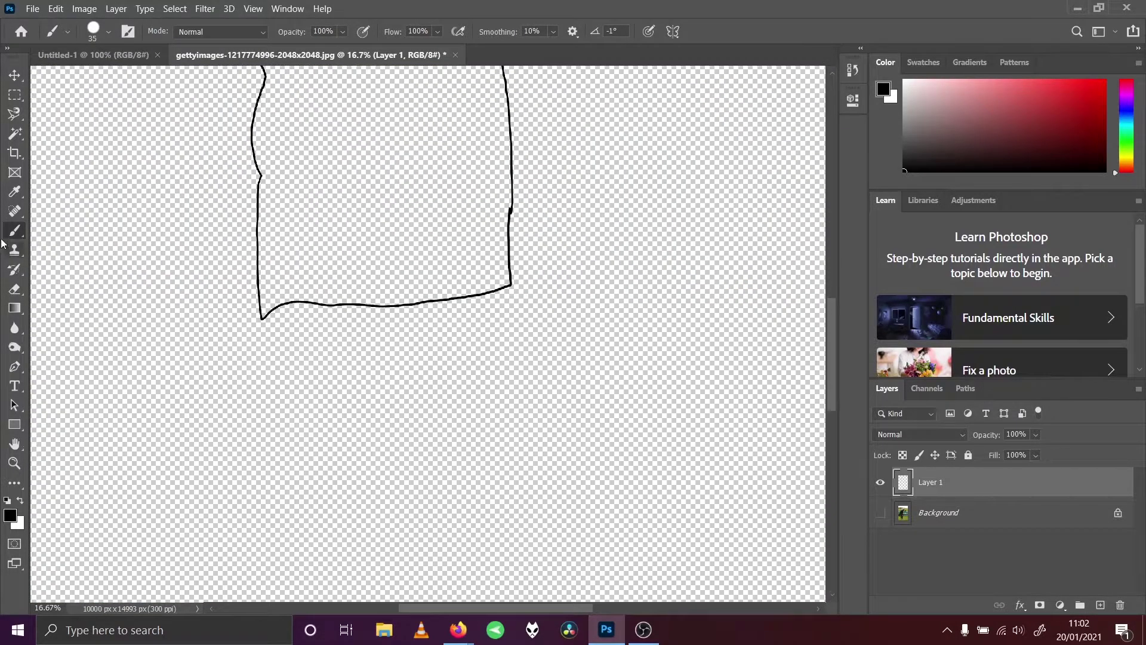
left_click(14, 289)
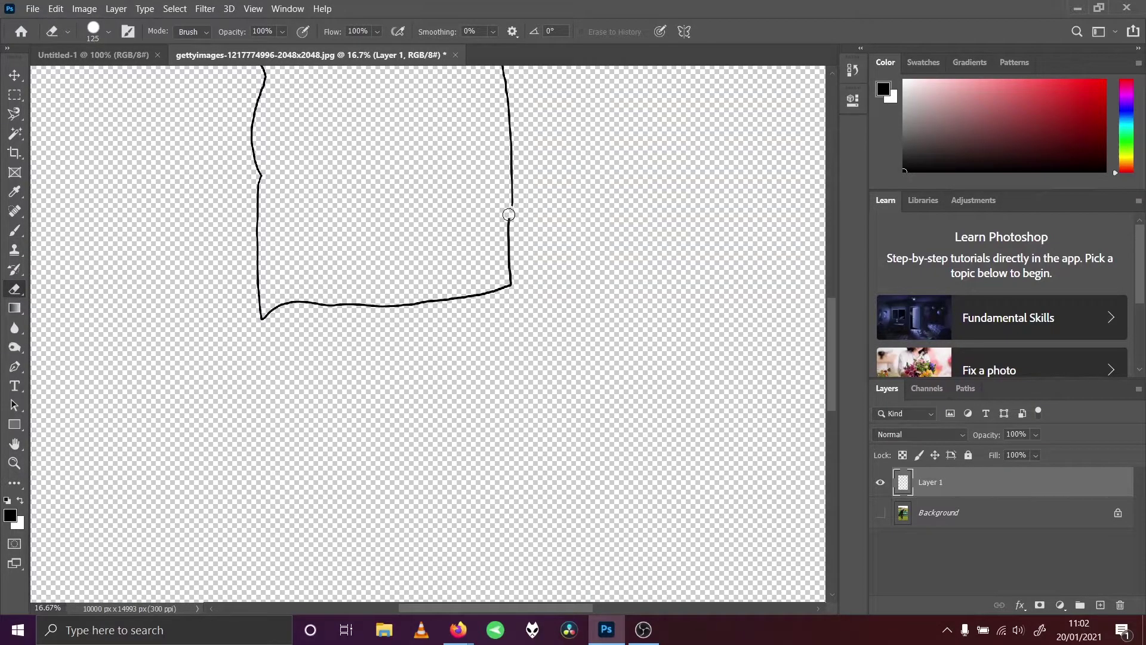
left_click(15, 230)
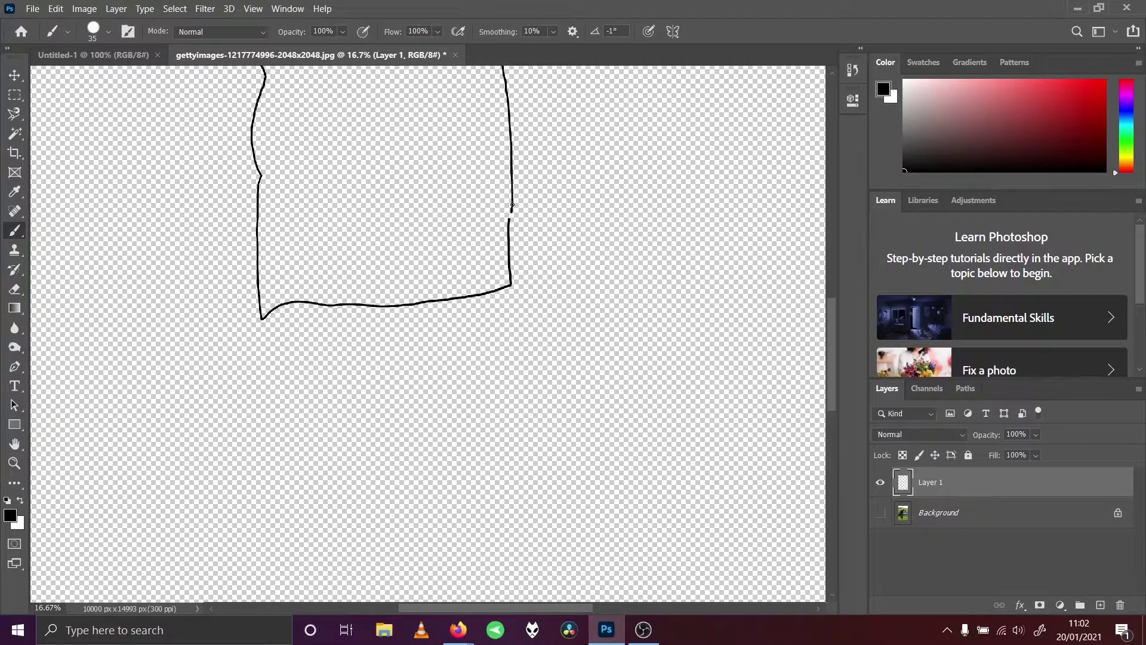
left_click(56, 8)
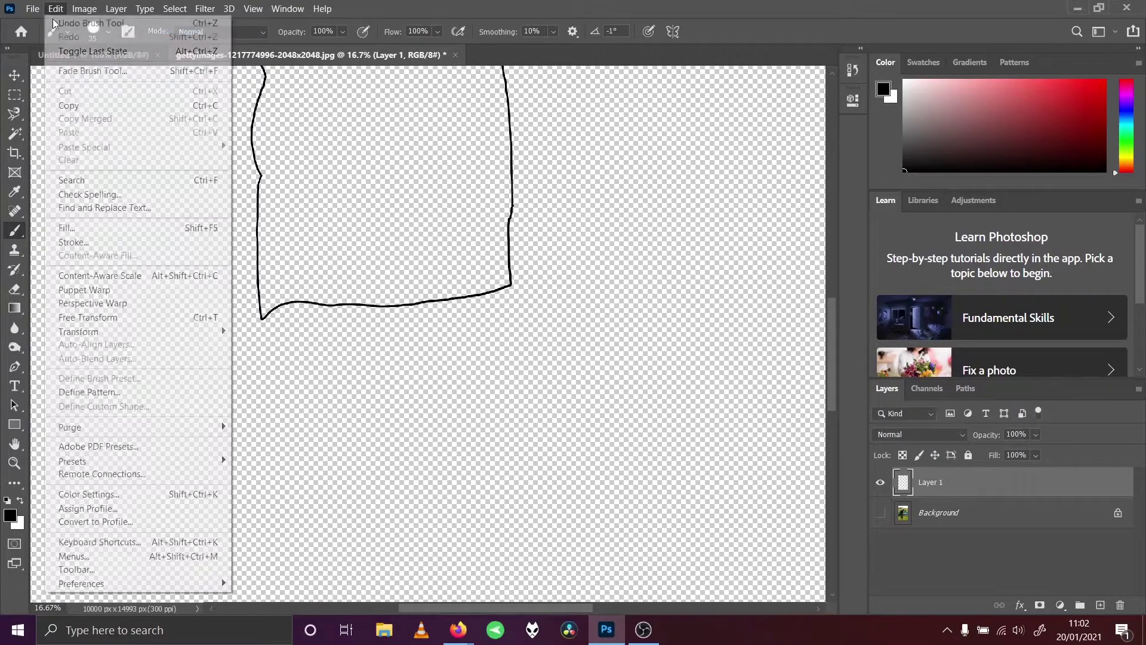
left_click(83, 20)
Bridge the gap in the jacket's front edge with a short black brush stroke joining the two line ends.
left_click(14, 462)
left_click_drag(424, 184, 578, 237)
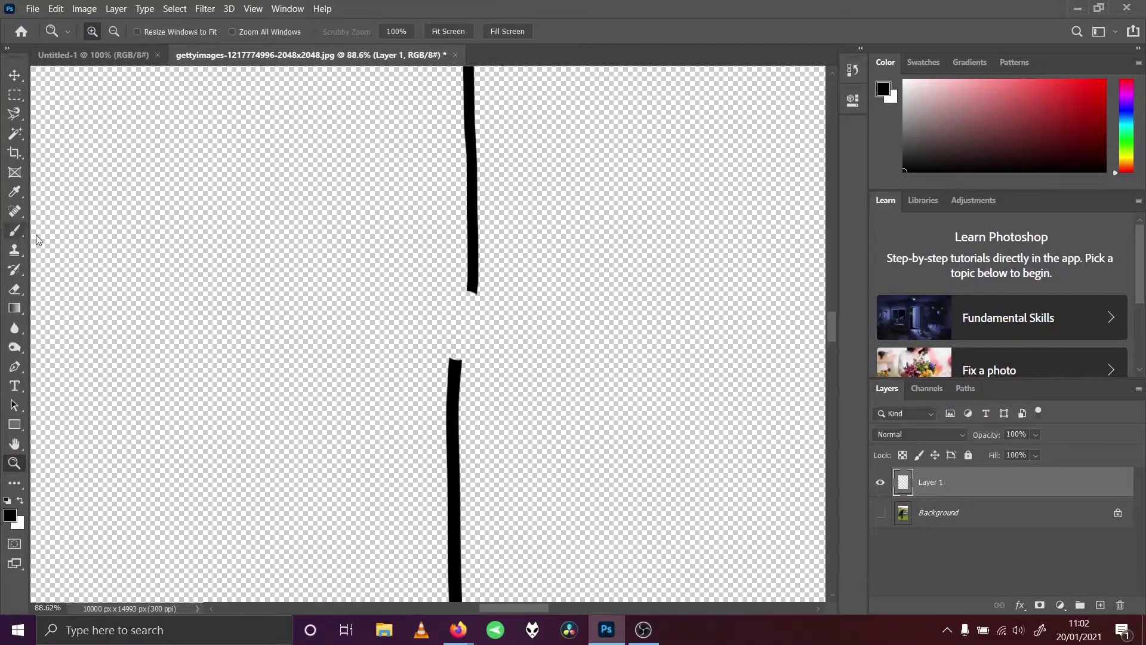
left_click(15, 230)
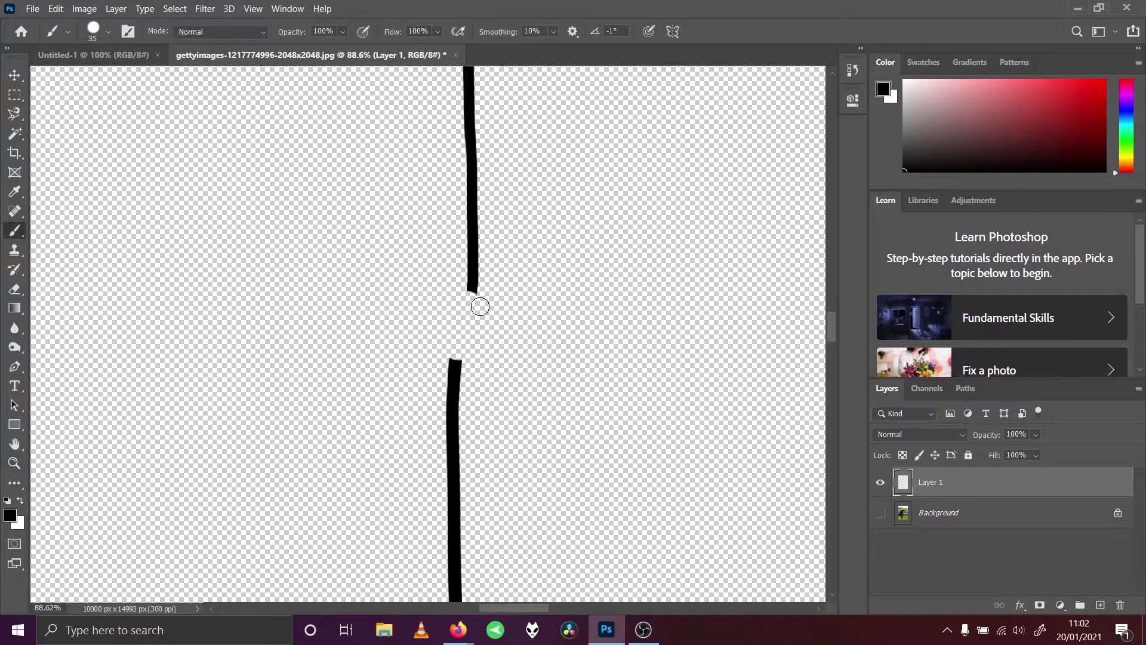
left_click_drag(471, 287, 450, 362)
Shrink the eraser to 35 px and trim the bump where the bridging stroke meets the lower line.
left_click(15, 288)
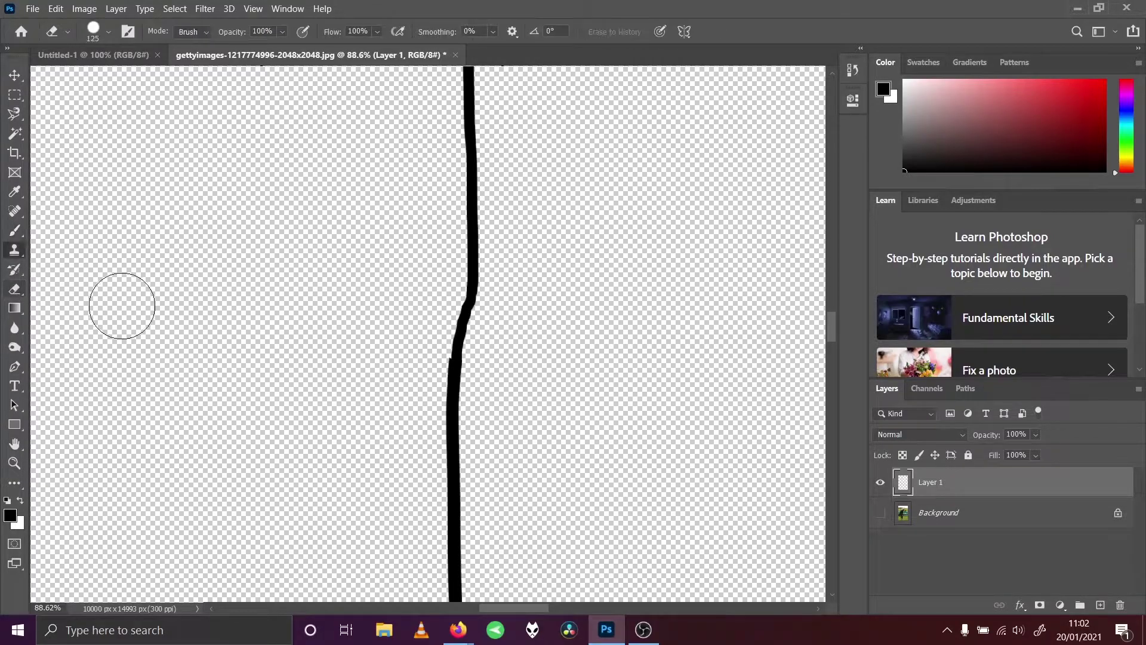
key("bracketleft")
key("bracketleft")
key("bracketleft")
key("bracketleft")
key("bracketleft")
key("bracketleft")
key("bracketleft")
key("bracketleft")
key("bracketleft")
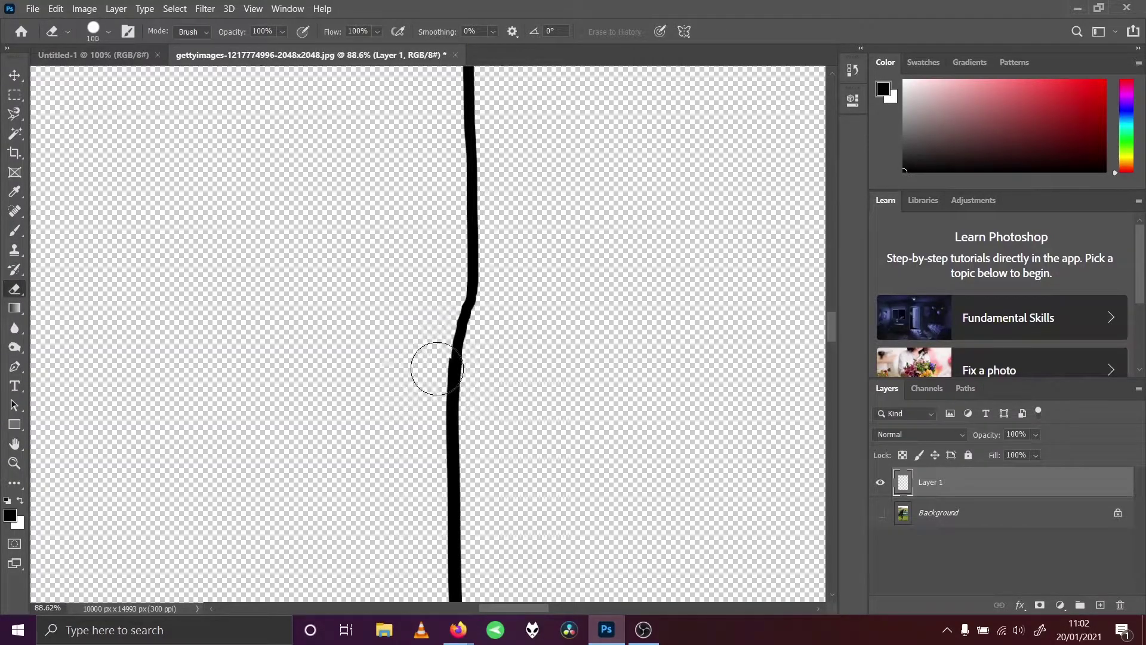
left_click_drag(444, 359, 445, 367)
Show the Background photo and trace the front trouser leg in black from the jacket hem around the cuff.
left_click(253, 9)
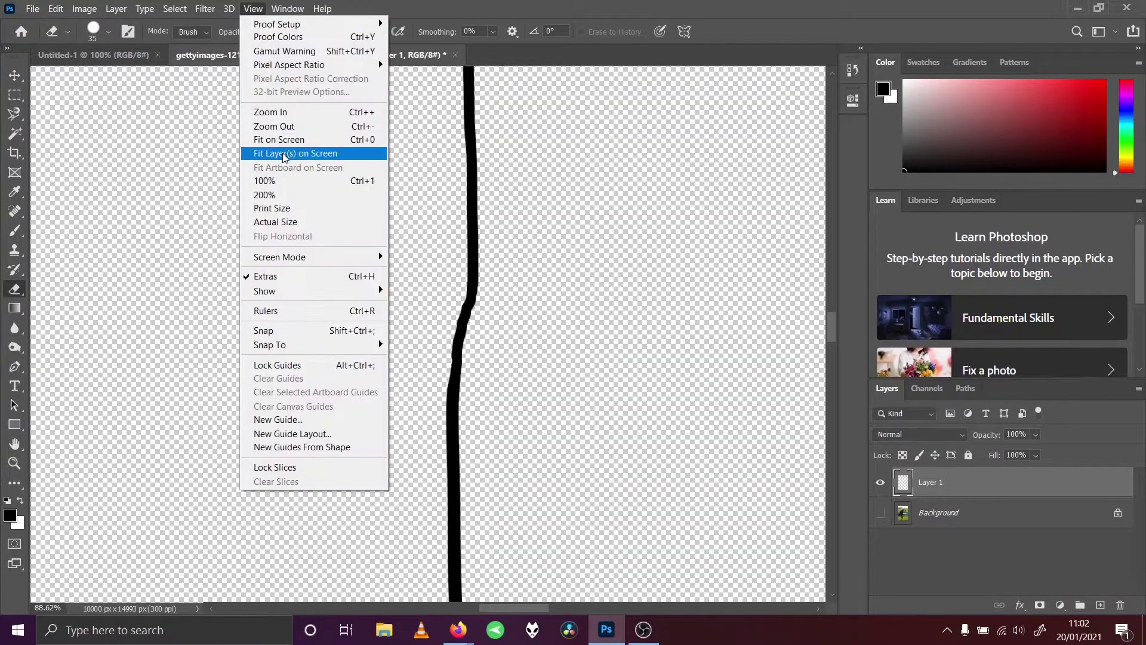
left_click(269, 153)
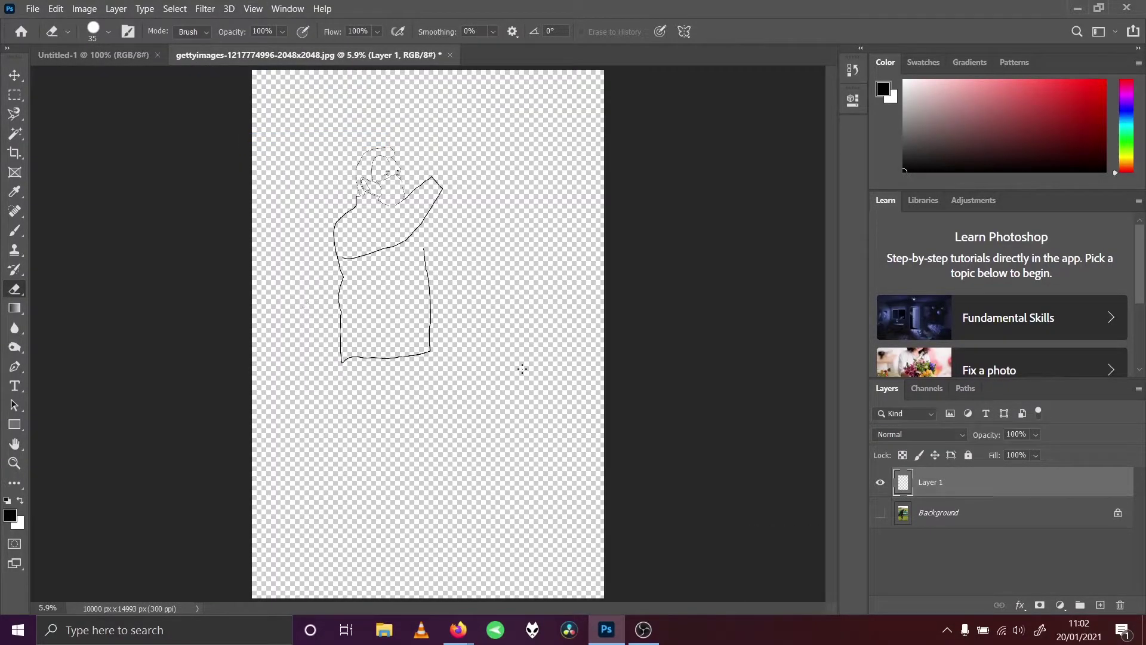
left_click(879, 512)
left_click(14, 463)
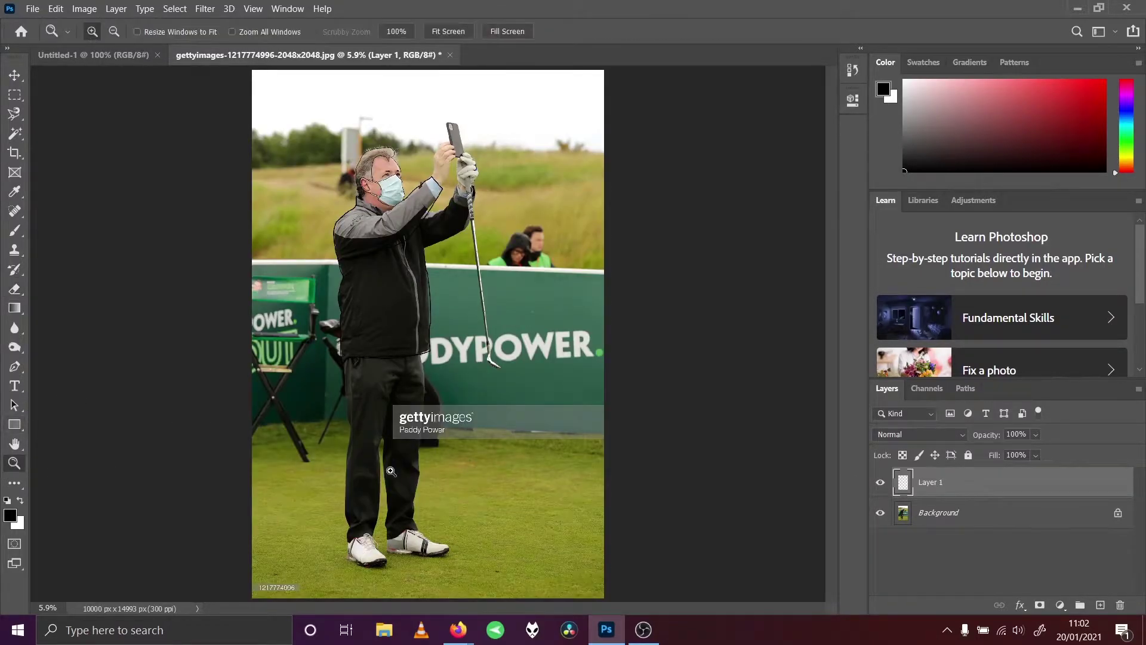
left_click(388, 415)
left_click(388, 415)
left_click(14, 230)
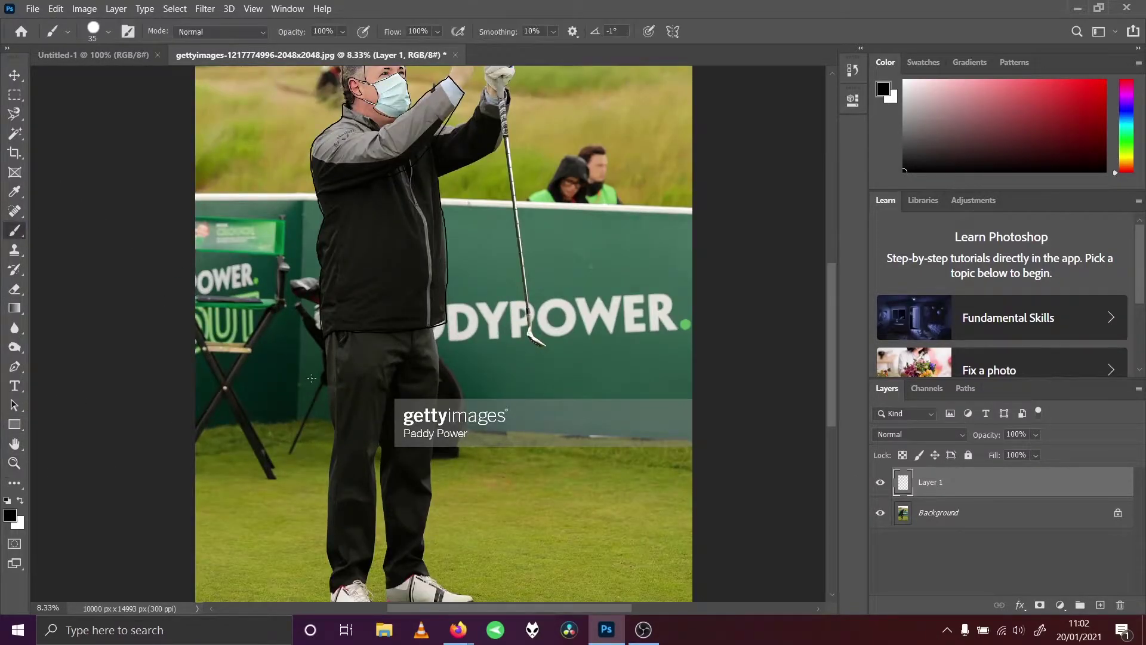
left_click(880, 512)
left_click(880, 512)
left_click_drag(434, 398, 438, 426)
left_click_drag(386, 552, 384, 516)
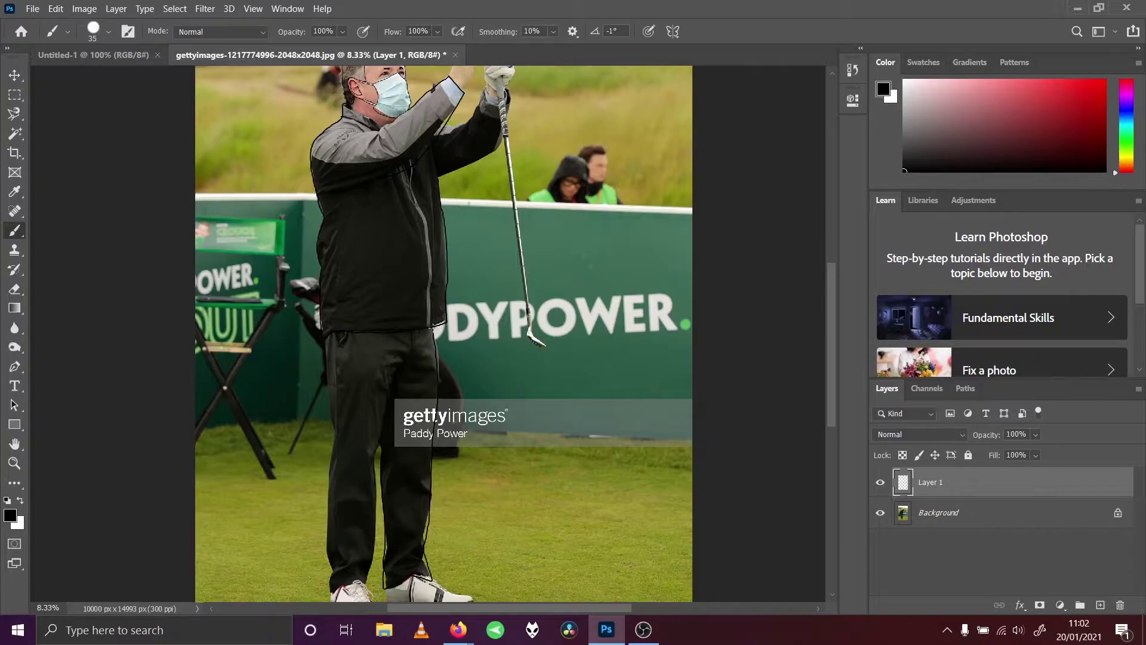
Trace the rear trouser leg up to the jacket hem, checking the lines with the Background photo hidden.
mouse_move(371, 569)
left_mouse_down()
mouse_move(331, 585)
mouse_move(328, 510)
left_mouse_up()
left_click_drag(333, 449, 332, 424)
left_click(879, 515)
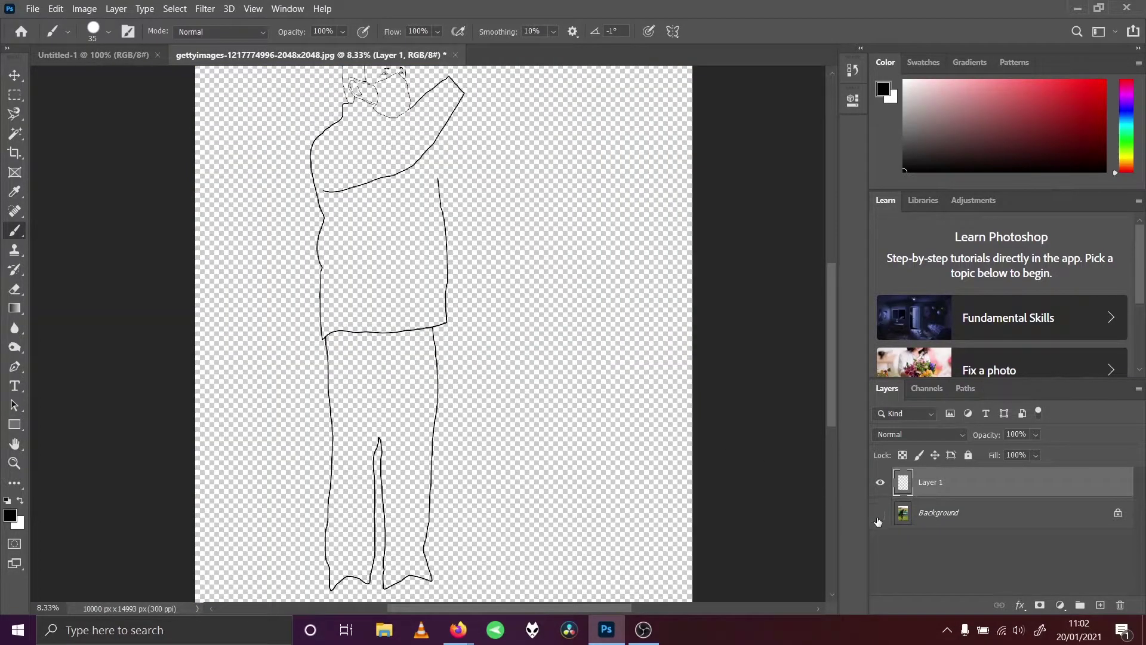
left_click(879, 514)
Trace the outlines of both shoes in black, undoing and redrawing the first outline of the front shoe.
scroll(834, 425, "down", 3)
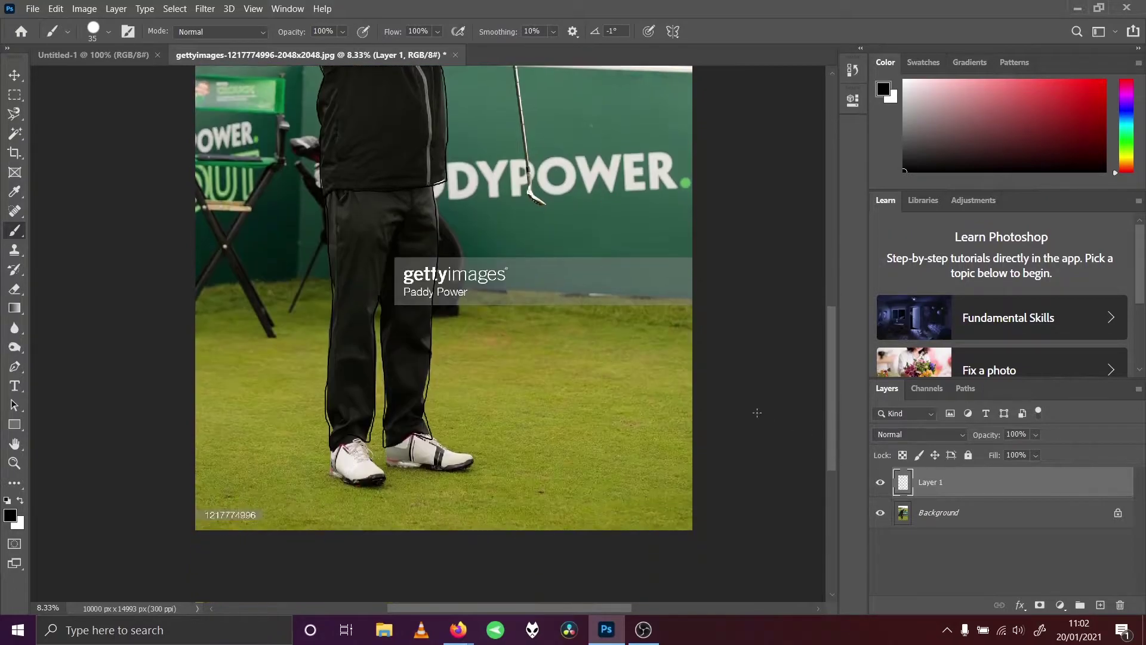
left_click(15, 463)
left_click(381, 487)
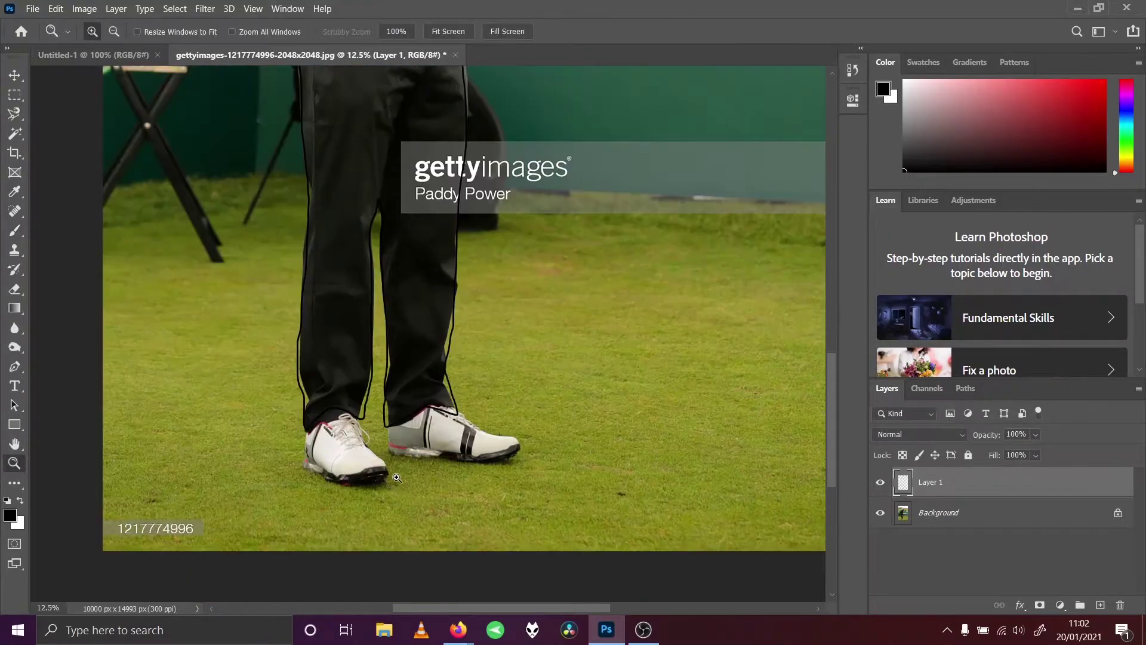
left_click(395, 477)
left_click(23, 232)
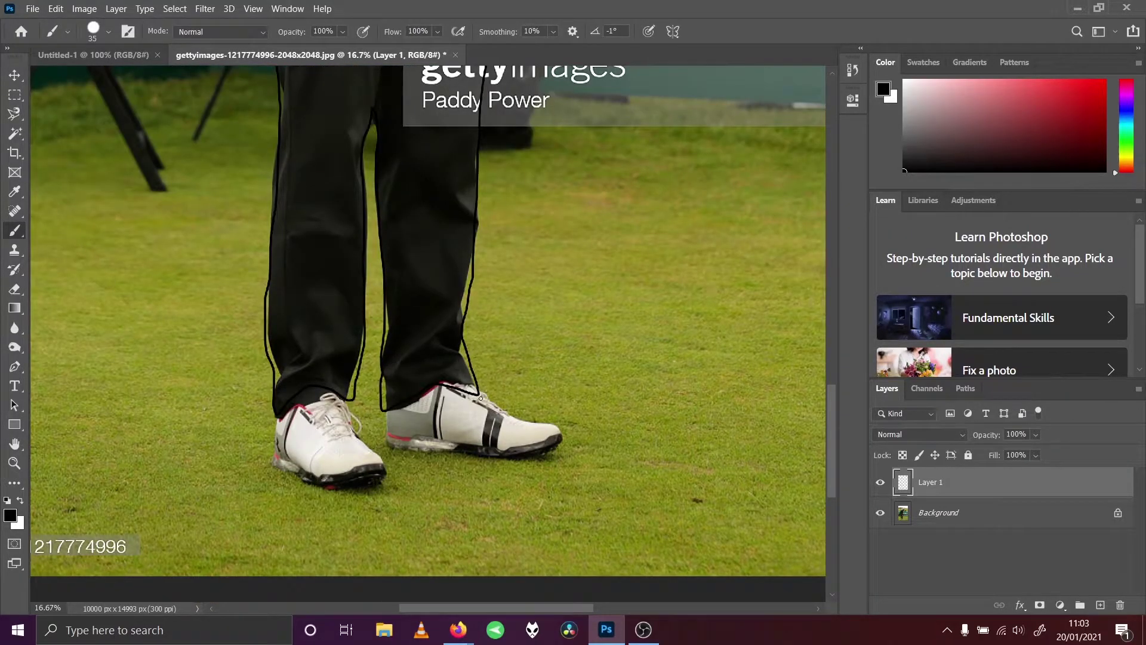
mouse_move(479, 394)
left_mouse_down()
mouse_move(562, 441)
mouse_move(504, 460)
mouse_move(405, 458)
mouse_move(392, 455)
mouse_move(385, 413)
left_mouse_up()
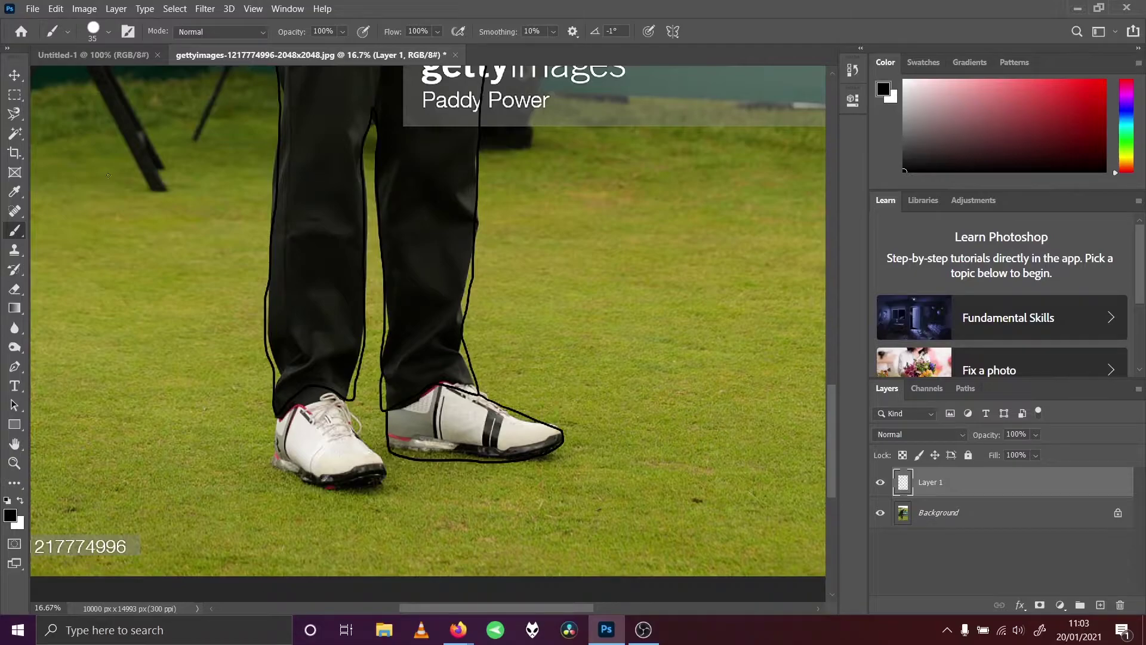
key("ctrl+z")
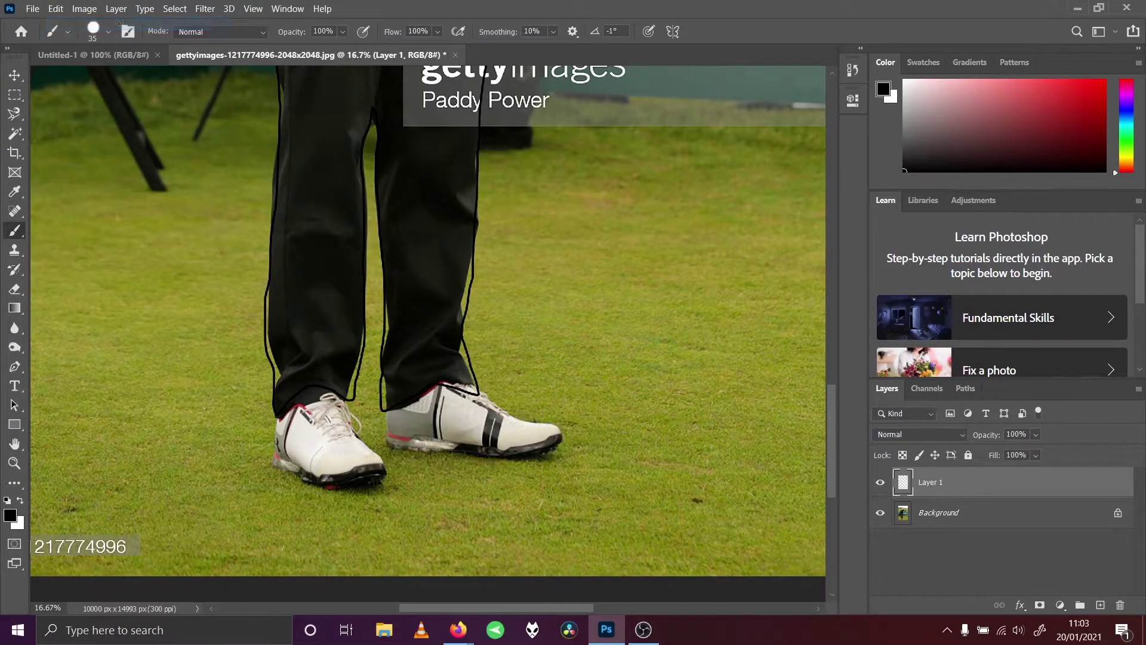
left_click_drag(478, 393, 543, 422)
mouse_move(500, 459)
left_mouse_down()
mouse_move(388, 449)
mouse_move(390, 411)
mouse_move(342, 415)
mouse_move(351, 399)
mouse_move(309, 481)
mouse_move(273, 467)
mouse_move(276, 418)
left_mouse_up()
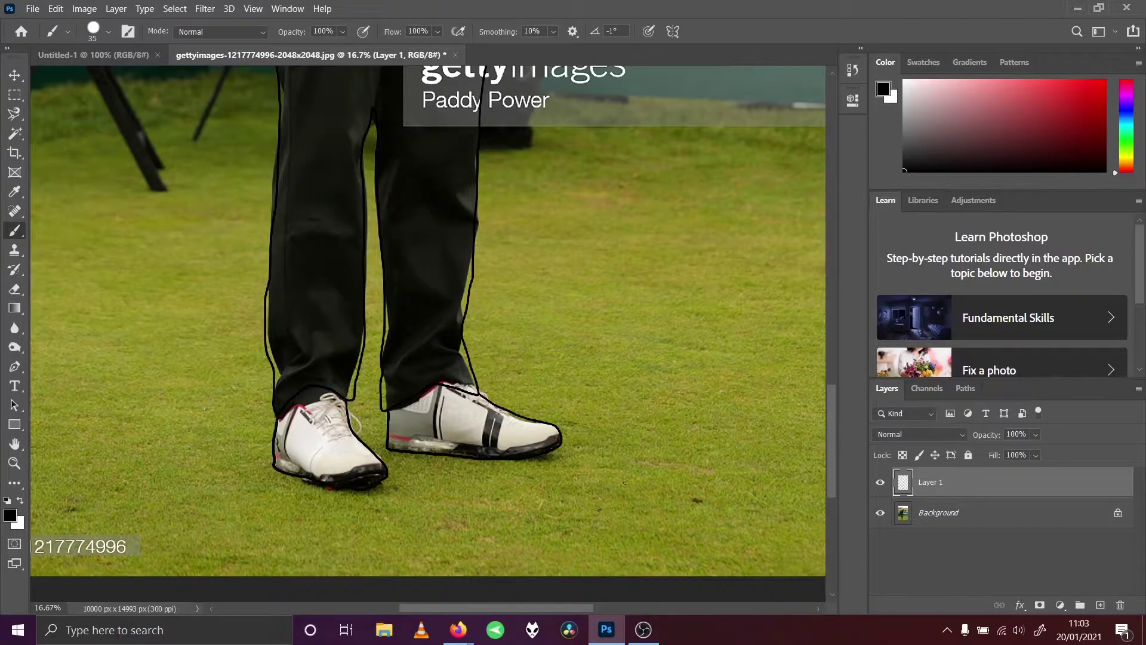
Examine the line art of the shoes and the whole figure with the Background photo hidden.
left_click(881, 513)
left_click(881, 512)
left_click(253, 8)
left_click(307, 152)
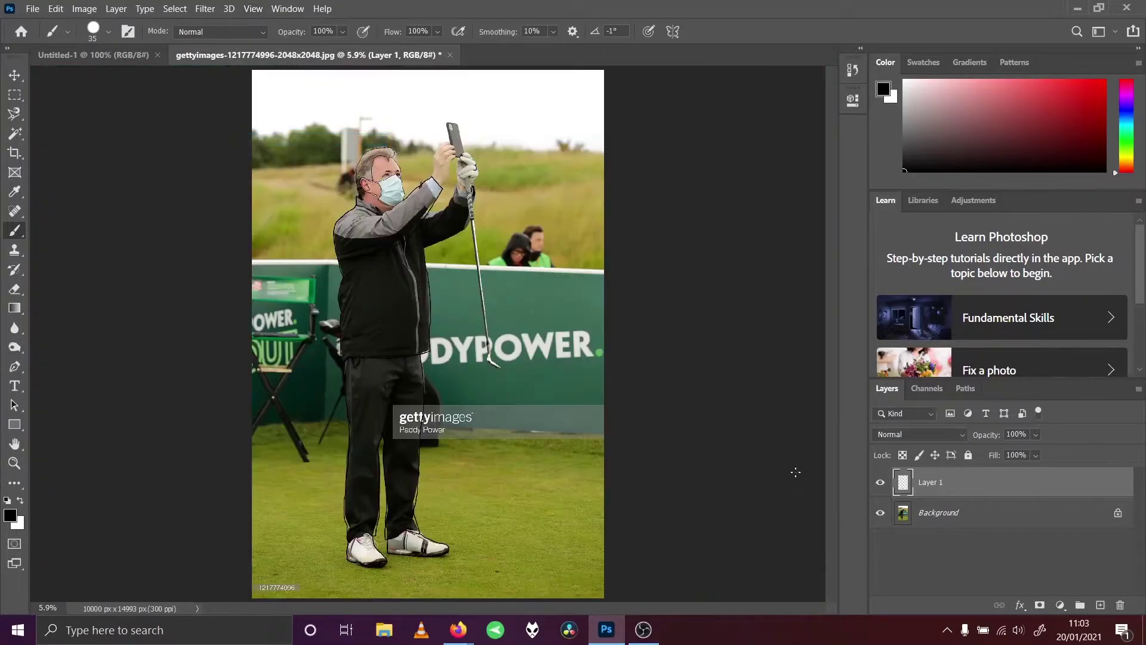
left_click(880, 512)
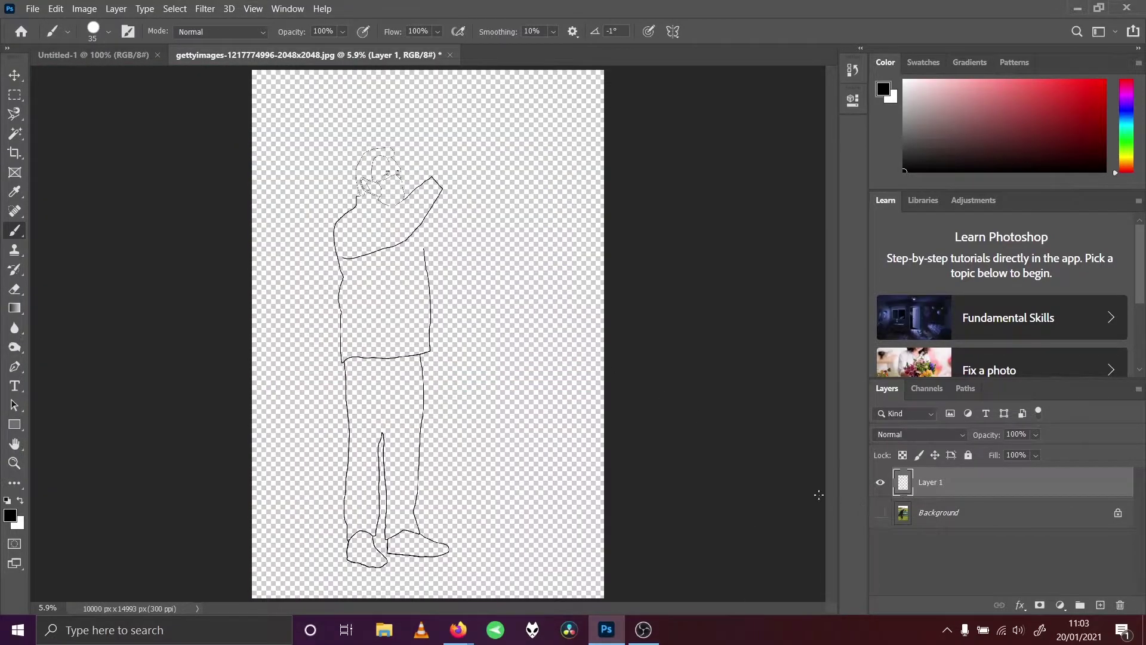
Show the Background photo and trace the underside of the far sleeve in black from the jacket front to the elbow.
left_click(14, 463)
left_click(425, 226)
left_click(425, 226)
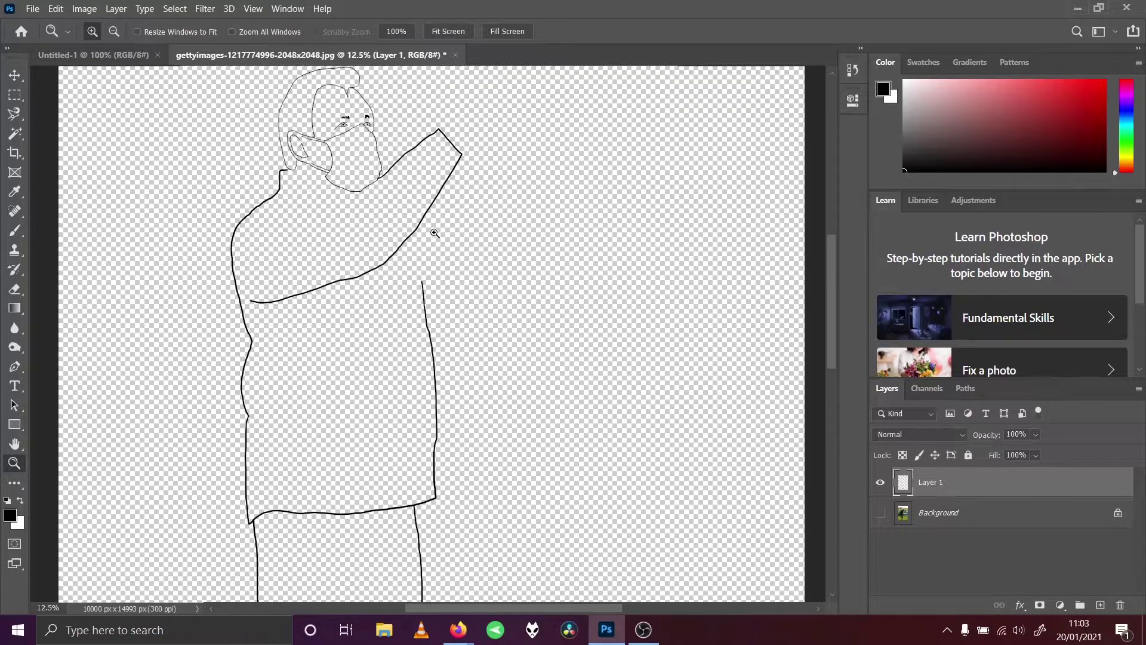
left_click(880, 513)
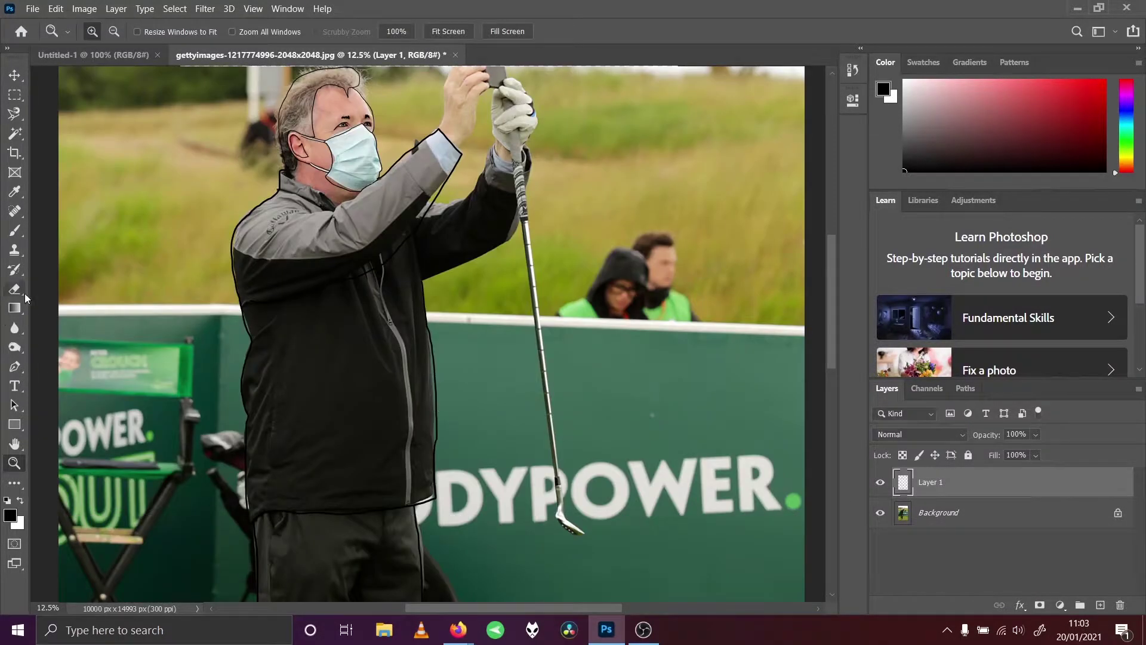
left_click(14, 231)
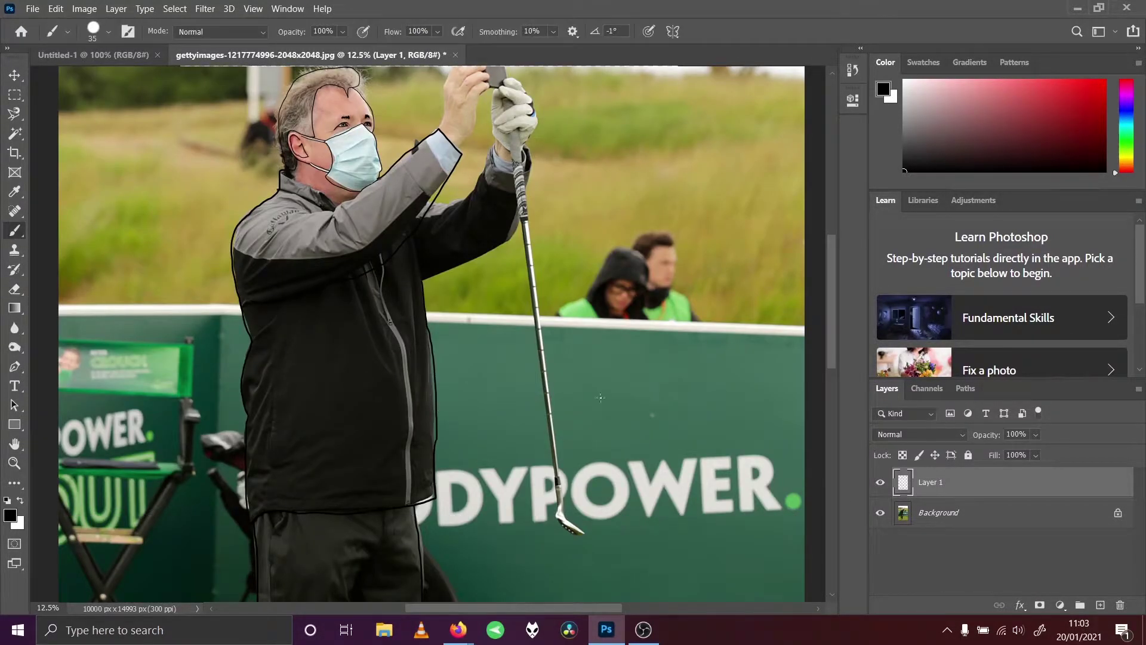
left_click(880, 512)
left_click(880, 512)
left_click(880, 512)
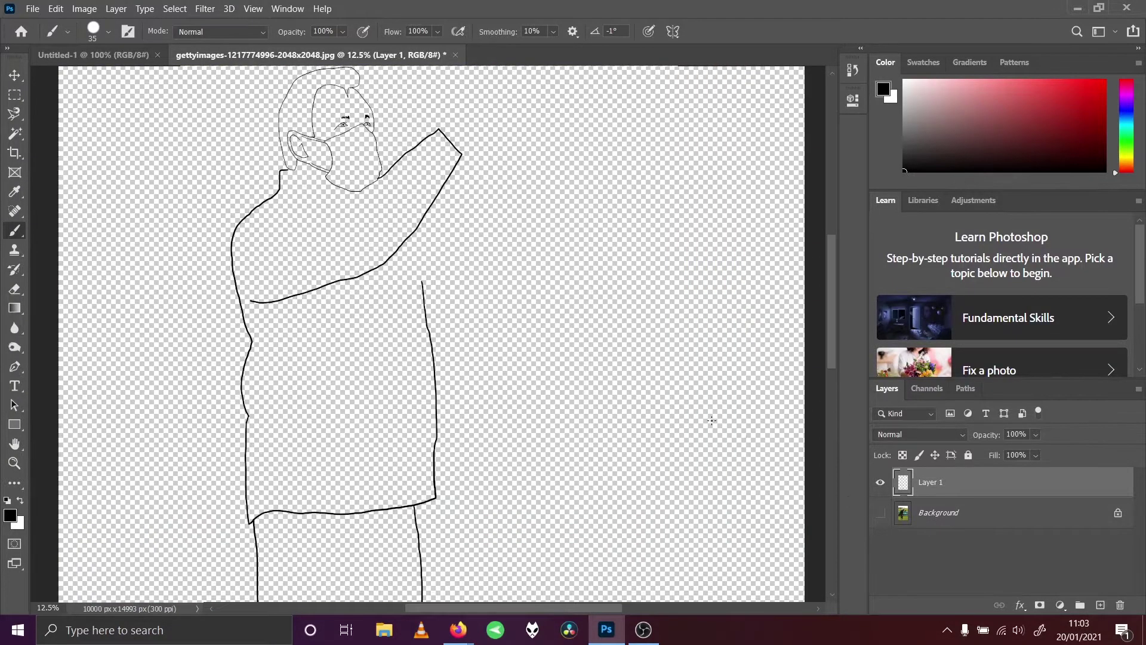
left_click(880, 512)
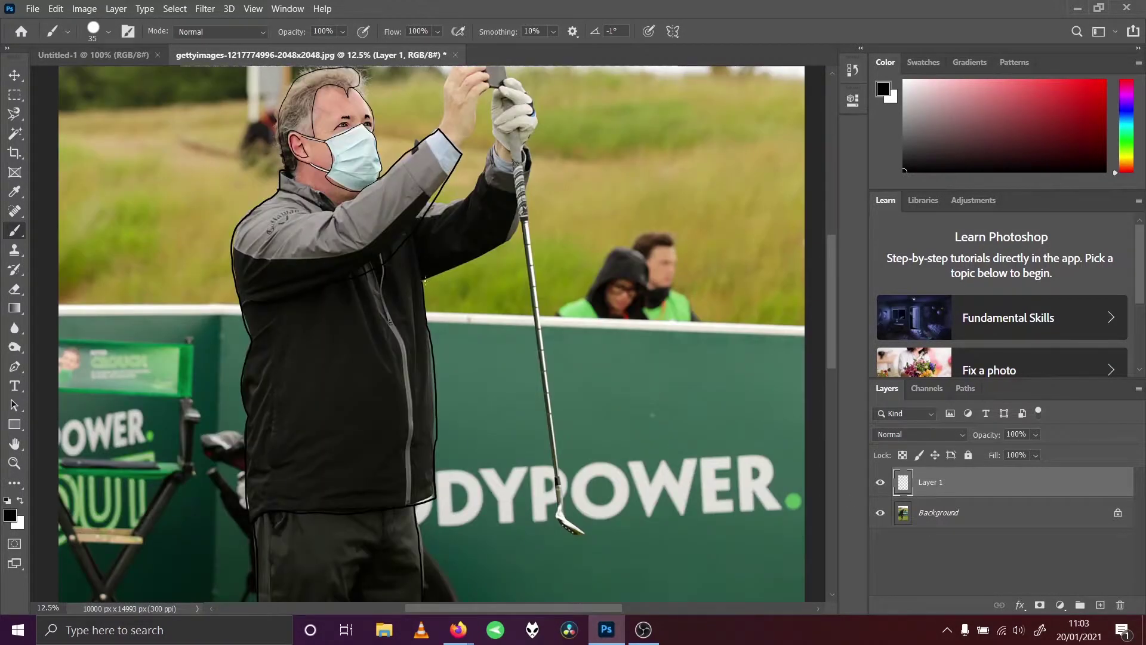
mouse_move(424, 279)
left_mouse_down()
mouse_move(505, 248)
mouse_move(520, 224)
left_mouse_up()
left_click(880, 512)
left_click(880, 513)
Trace the bare hand's wrist line and fingers and the outer edge of the phone in black.
left_click_drag(829, 246, 830, 211)
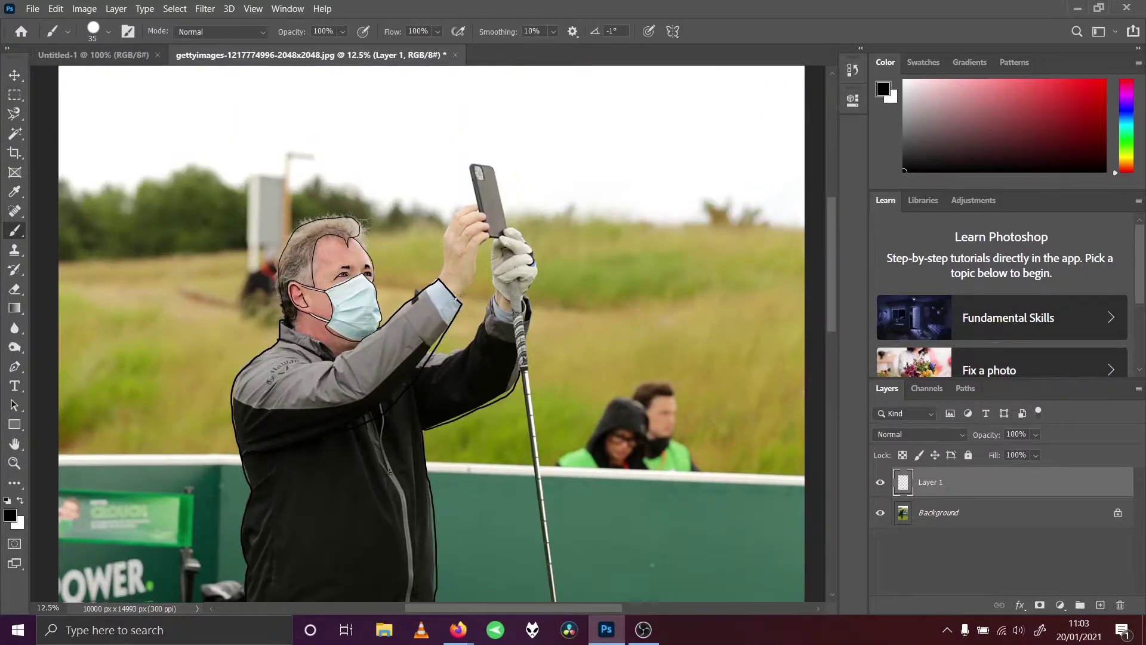
left_click_drag(469, 282, 478, 253)
left_click(881, 512)
left_click(881, 512)
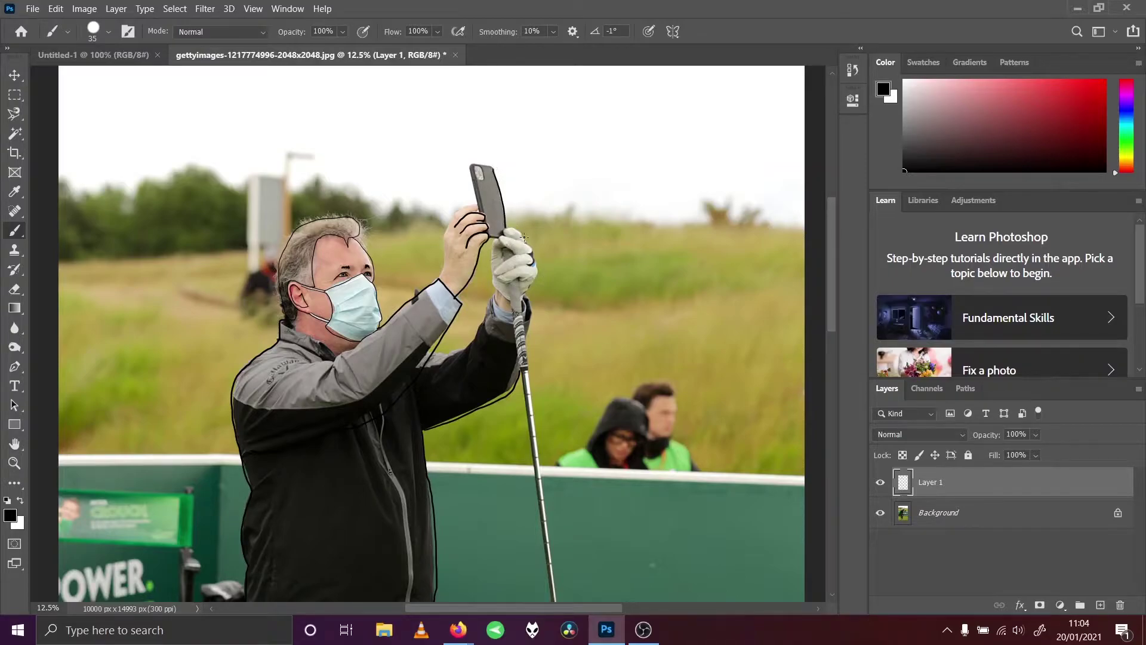
Trace the gloved hand's outline and finger folds in black, checking the lines with the Background photo hidden.
left_click_drag(521, 230, 525, 241)
left_click_drag(495, 282, 491, 250)
left_click(880, 513)
left_click(880, 512)
left_click(880, 512)
left_click(880, 512)
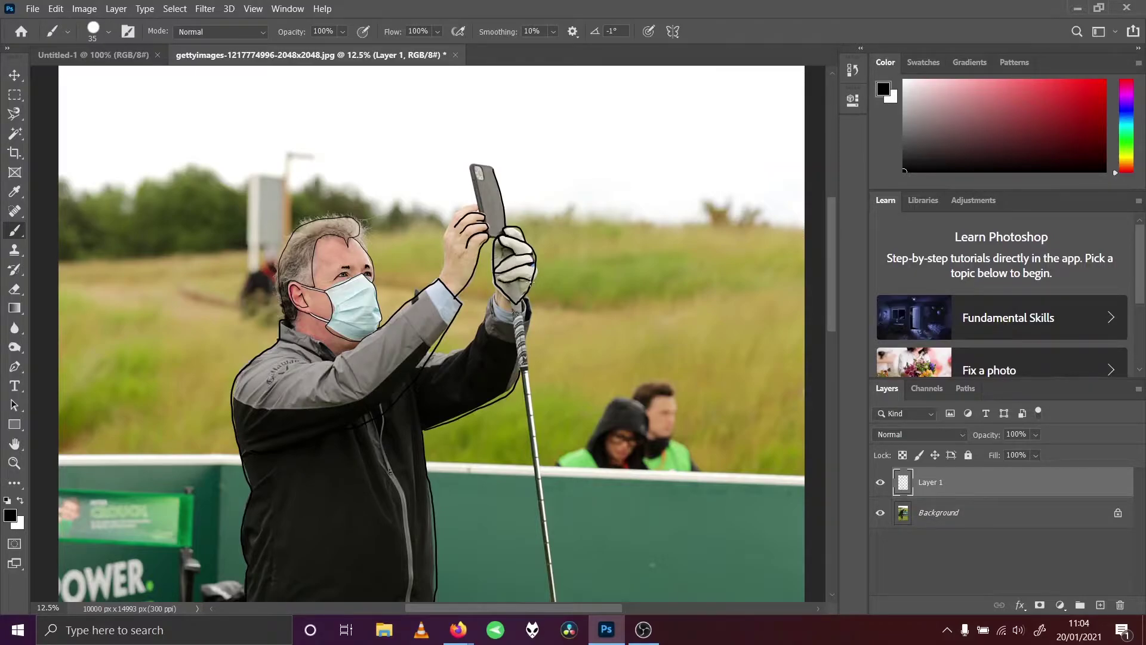
Trace the upper edge of the far sleeve from the near sleeve to the glove, comparing the lines against the Background photo.
left_click(880, 512)
left_click(880, 512)
left_click(881, 513)
left_click(882, 514)
left_click(881, 513)
left_click(880, 512)
left_click_drag(432, 352, 466, 349)
left_click(881, 513)
left_click(882, 513)
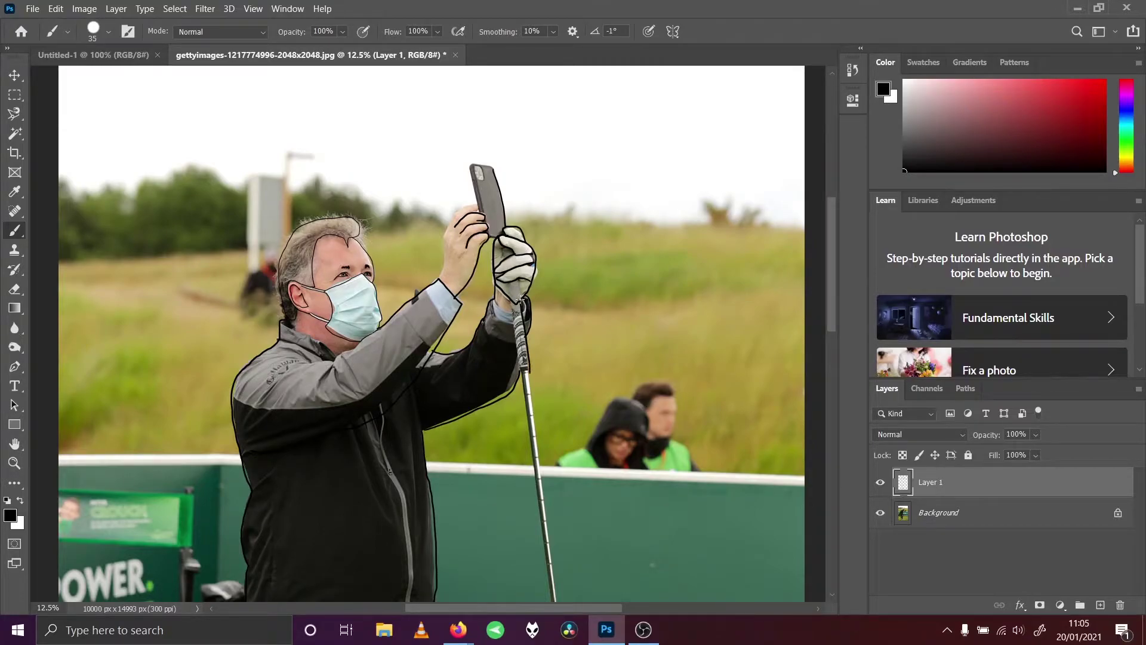
Trace the golf club grip below the glove, hide the Background photo to check it, and keep Layer 1 selected.
mouse_move(519, 301)
left_mouse_down()
mouse_move(516, 351)
mouse_move(520, 299)
left_mouse_up()
left_click(879, 520)
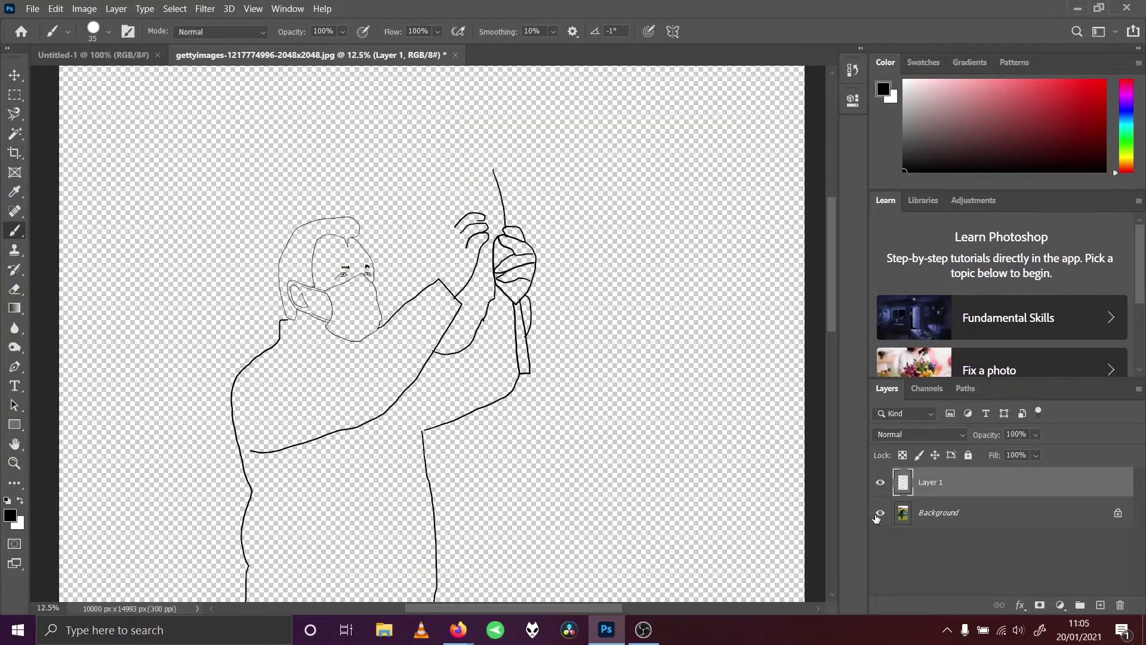
left_click(878, 519)
left_click(874, 532)
left_click(880, 515)
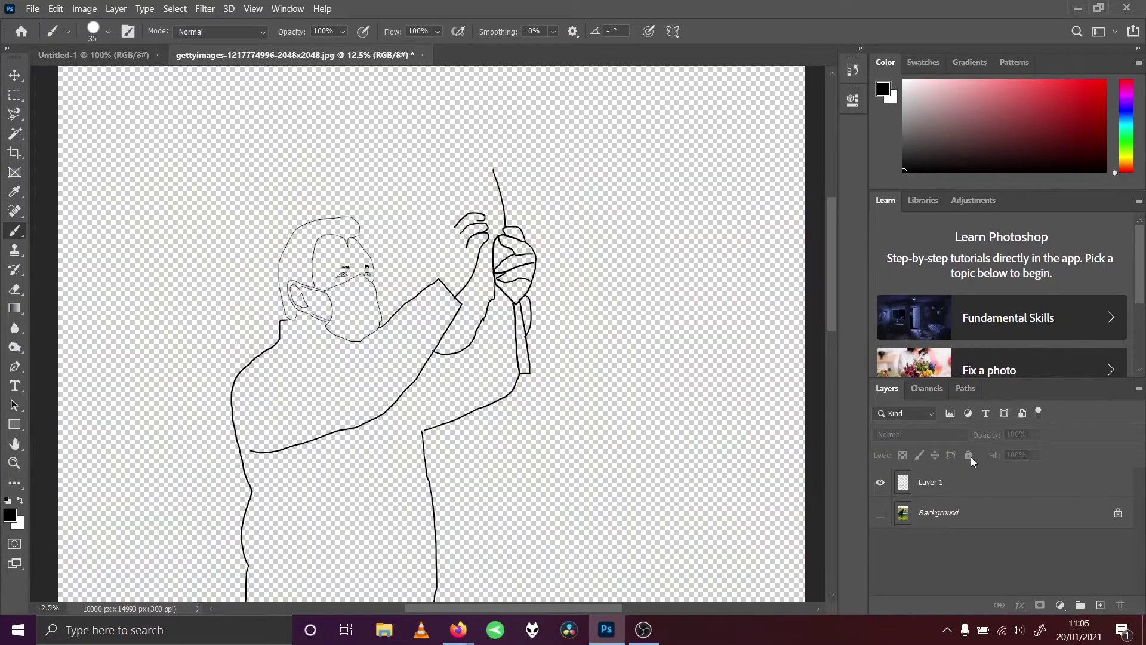
left_click(968, 485)
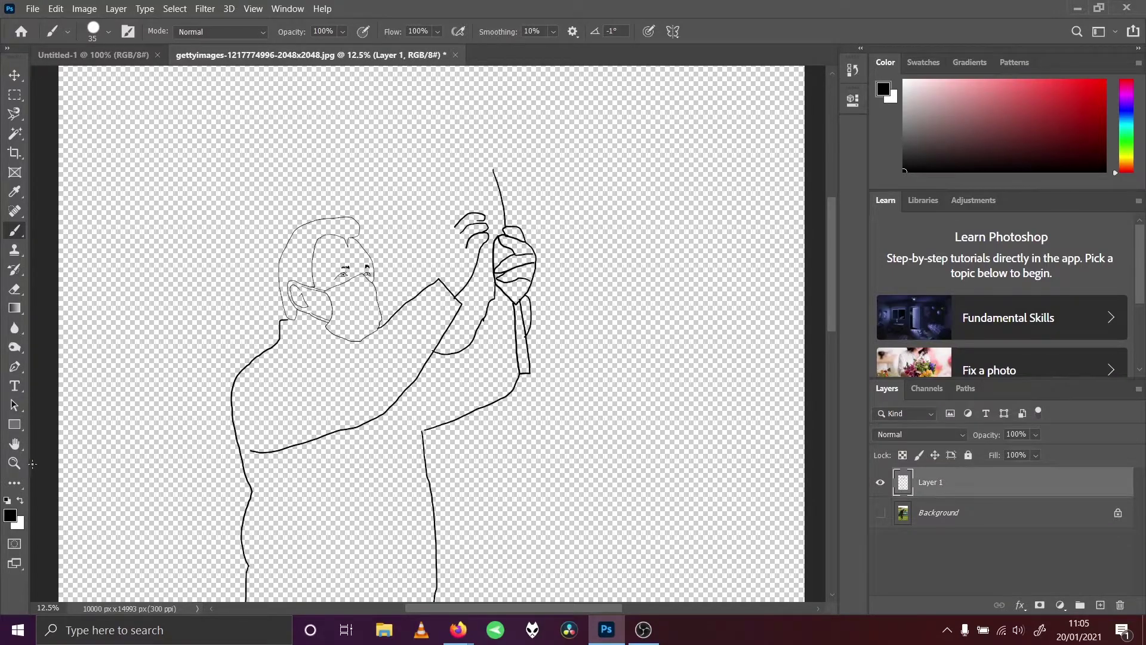
Erase the overshooting line ends around the cuffs, the far sleeve and the club grip, undoing one erasure.
left_click(14, 462)
left_click_drag(478, 263, 579, 380)
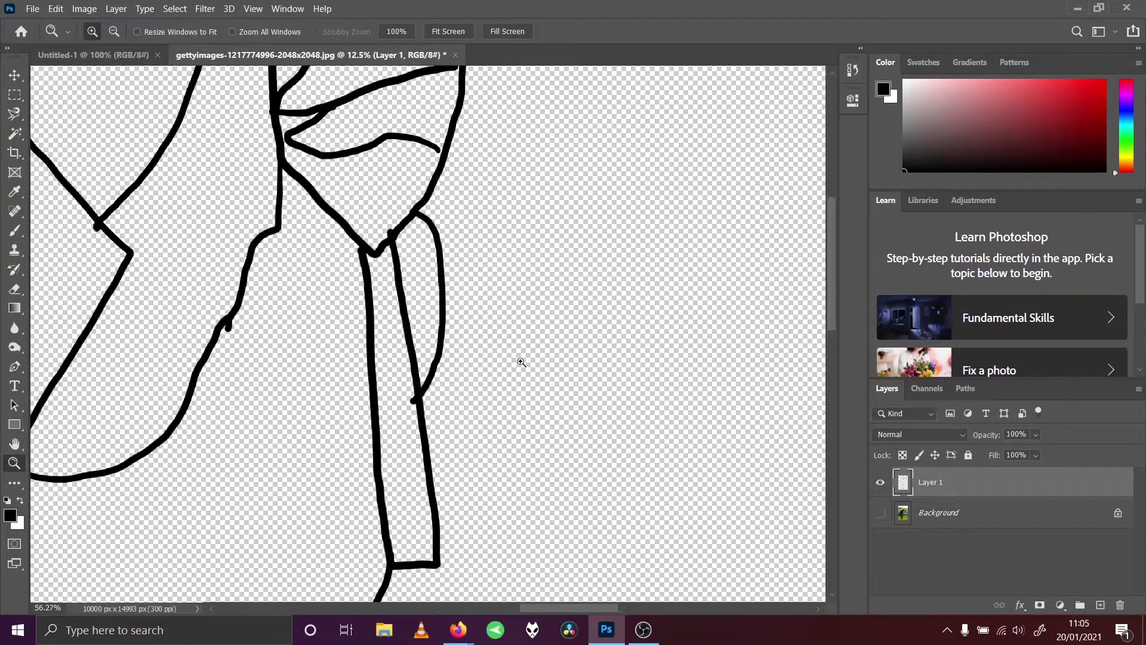
left_click(15, 289)
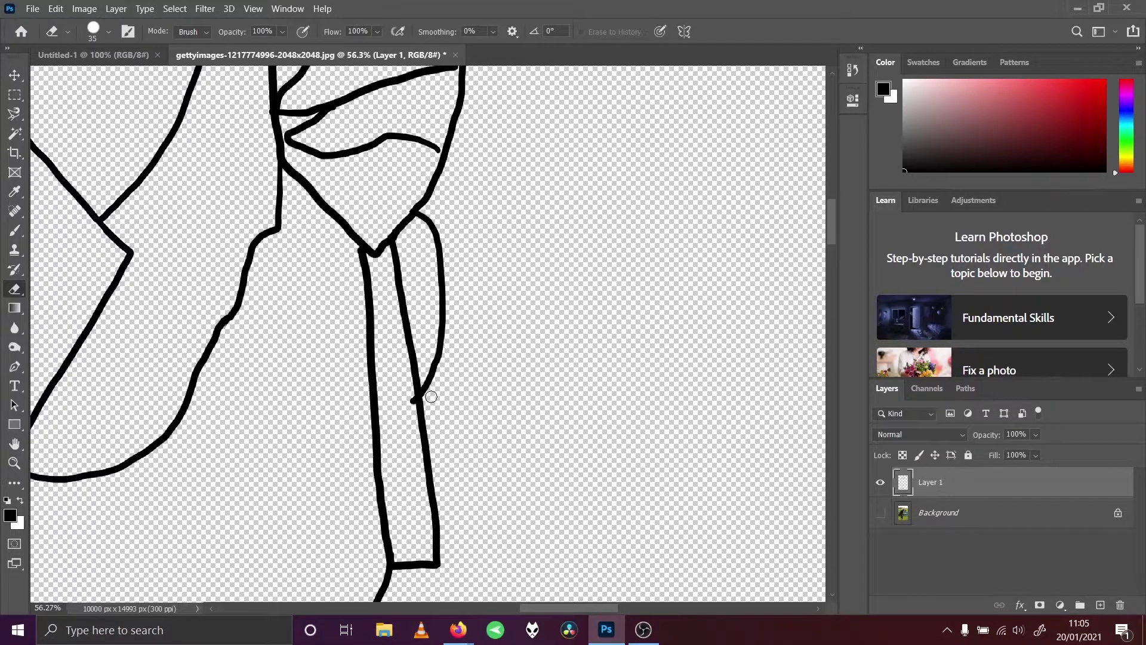
left_click(415, 399)
left_click(56, 8)
left_click(78, 26)
left_click(260, 9)
left_click(278, 139)
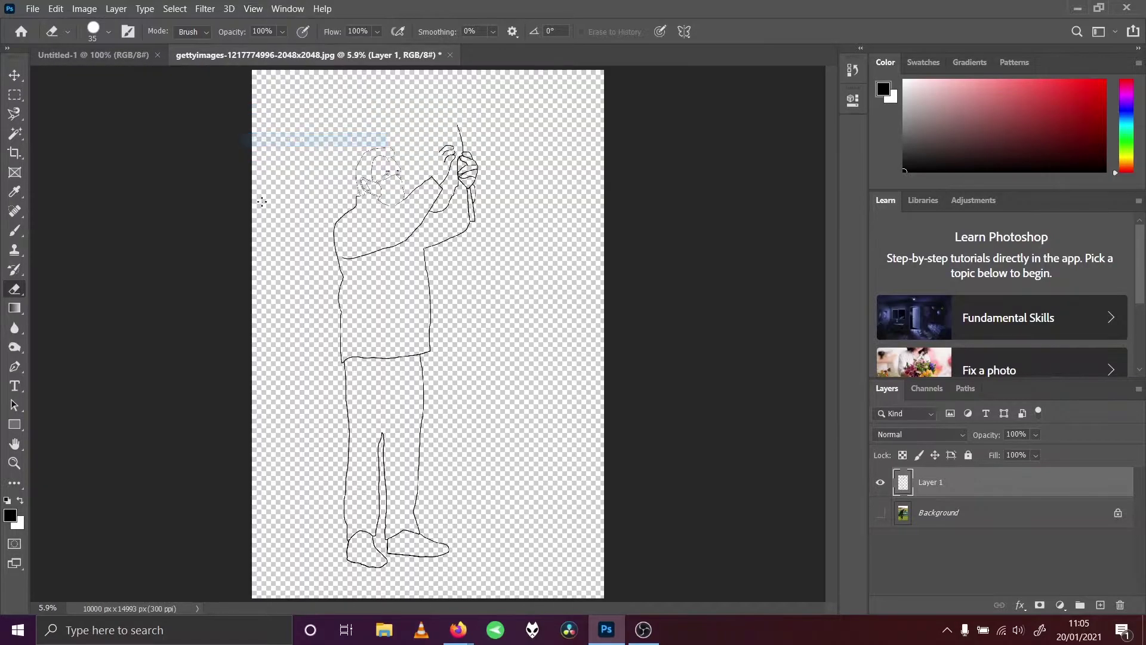
Show the Background photo and trace the back of the bare hand from the top finger to the cuff, completing the finger lines.
left_click(14, 463)
left_click_drag(419, 124, 468, 214)
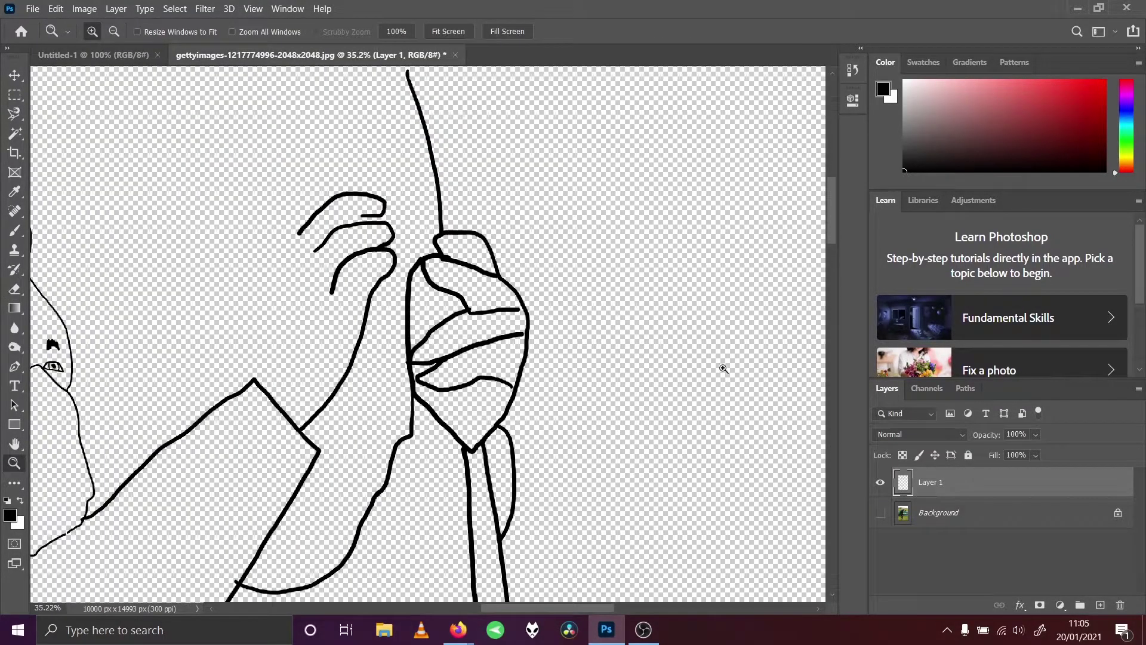
left_click(880, 513)
left_click(11, 232)
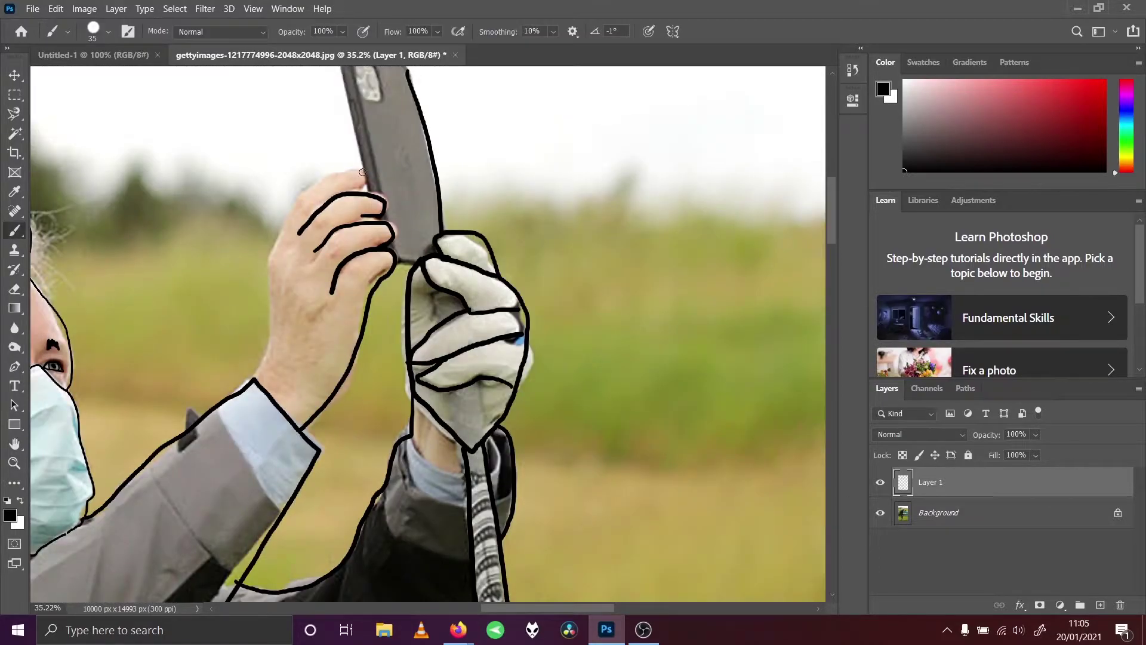
mouse_move(347, 190)
left_mouse_down()
mouse_move(365, 171)
mouse_move(335, 168)
mouse_move(288, 203)
mouse_move(253, 383)
left_mouse_up()
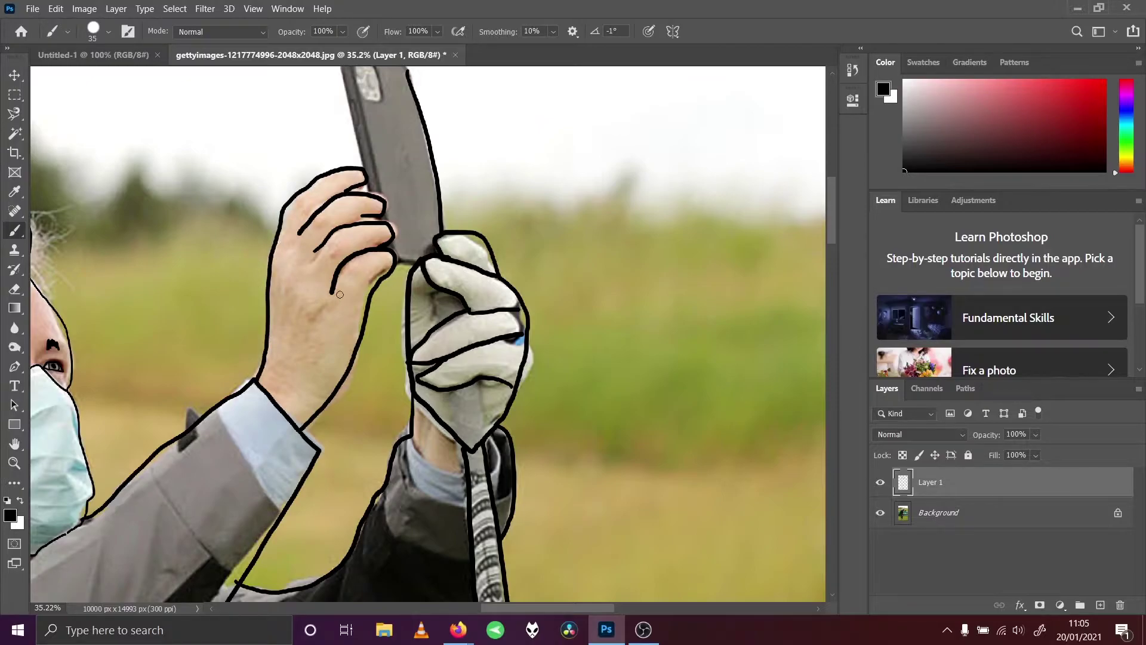
left_click_drag(349, 220, 362, 214)
Trace the shirt cuff and jacket cuff on the gloved arm and check the whole figure with the Background photo hidden.
left_click_drag(411, 438, 461, 468)
left_click_drag(489, 439, 497, 465)
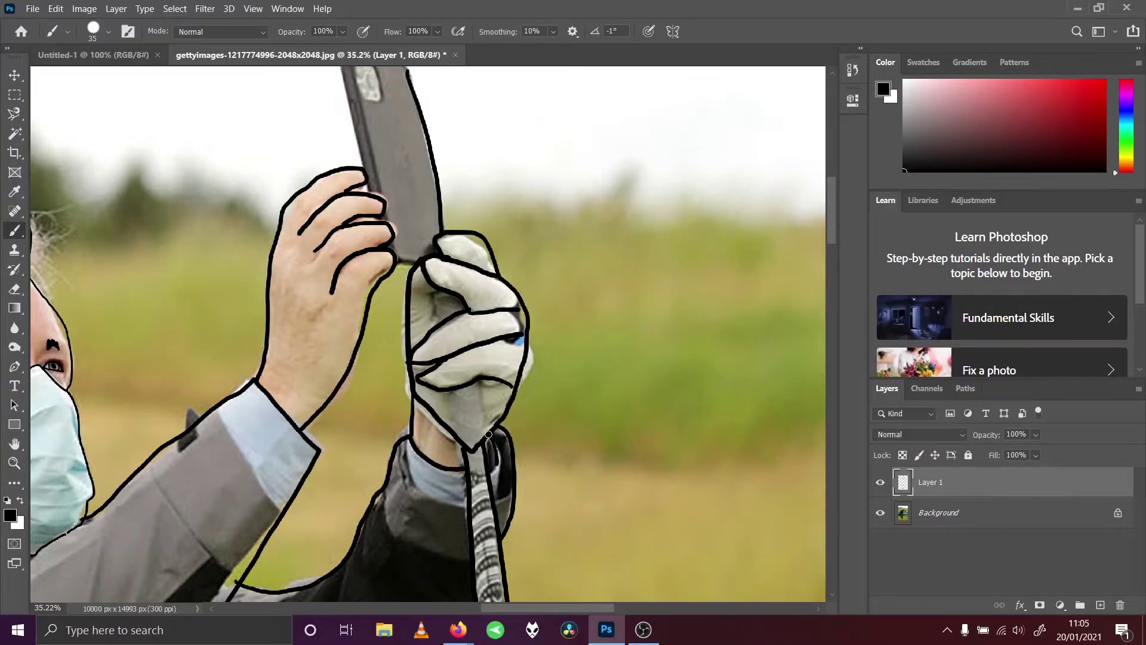
mouse_move(407, 441)
left_mouse_down()
mouse_move(418, 484)
mouse_move(468, 502)
left_mouse_up()
left_click(880, 512)
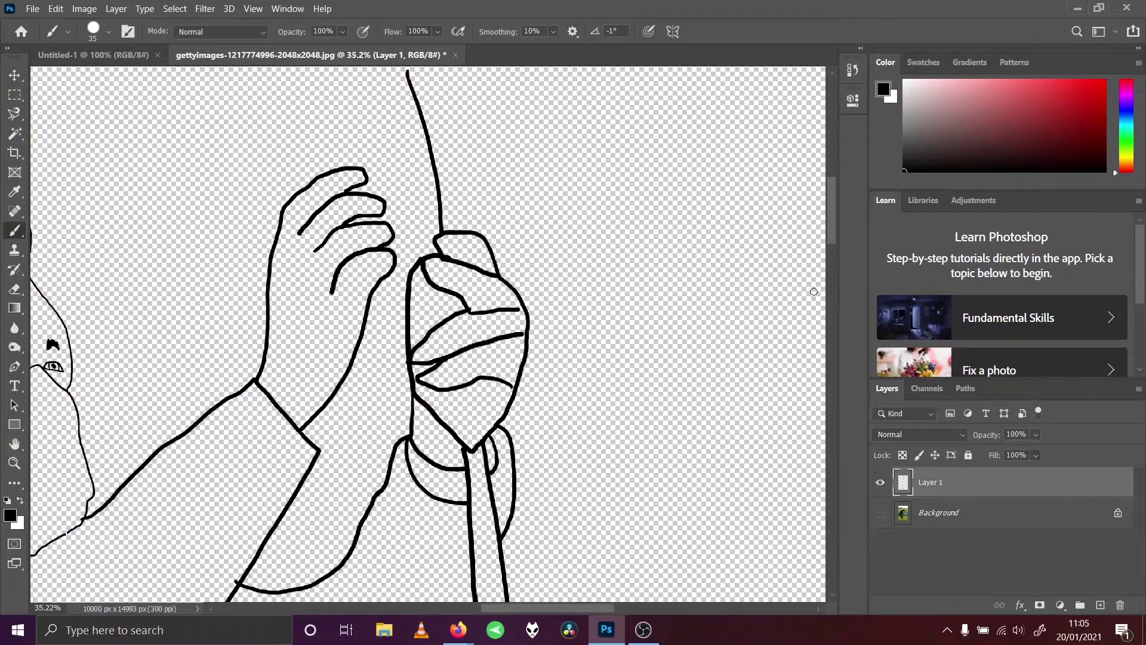
scroll(834, 245, "down", 5)
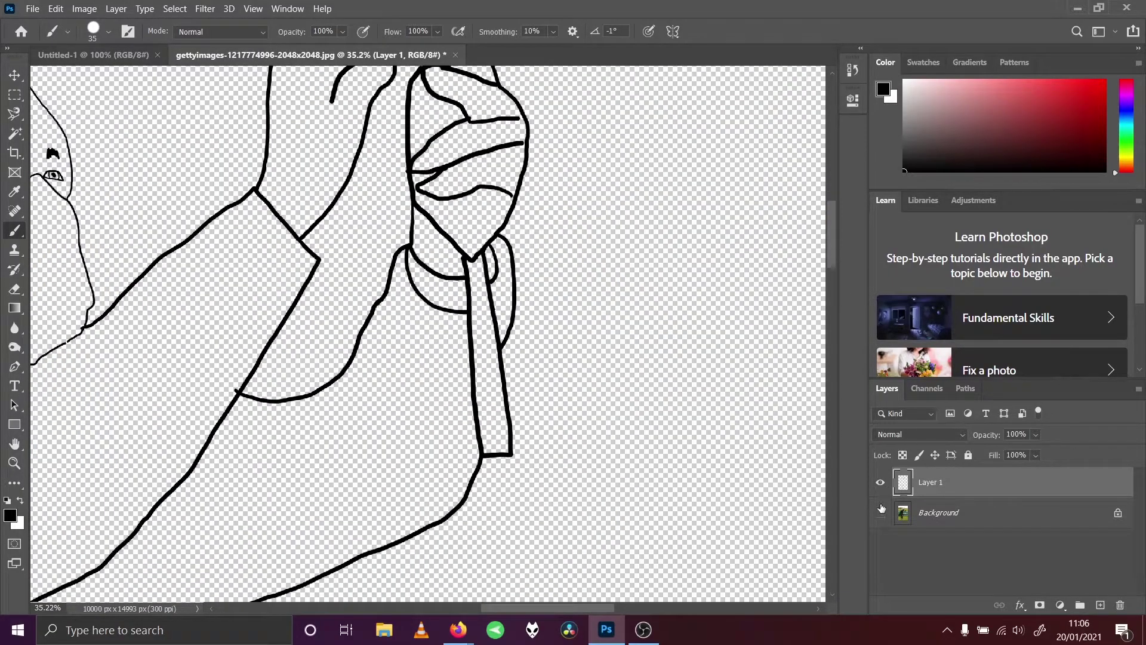
left_click(880, 512)
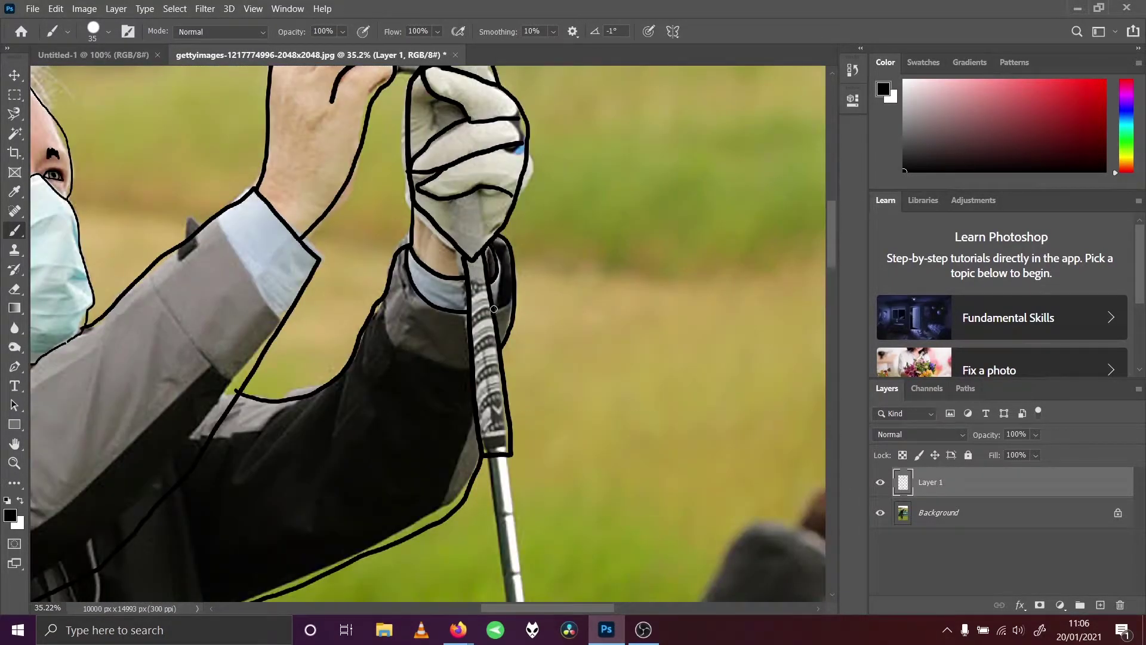
left_click(880, 512)
left_click(880, 512)
left_click(253, 8)
left_click(282, 135)
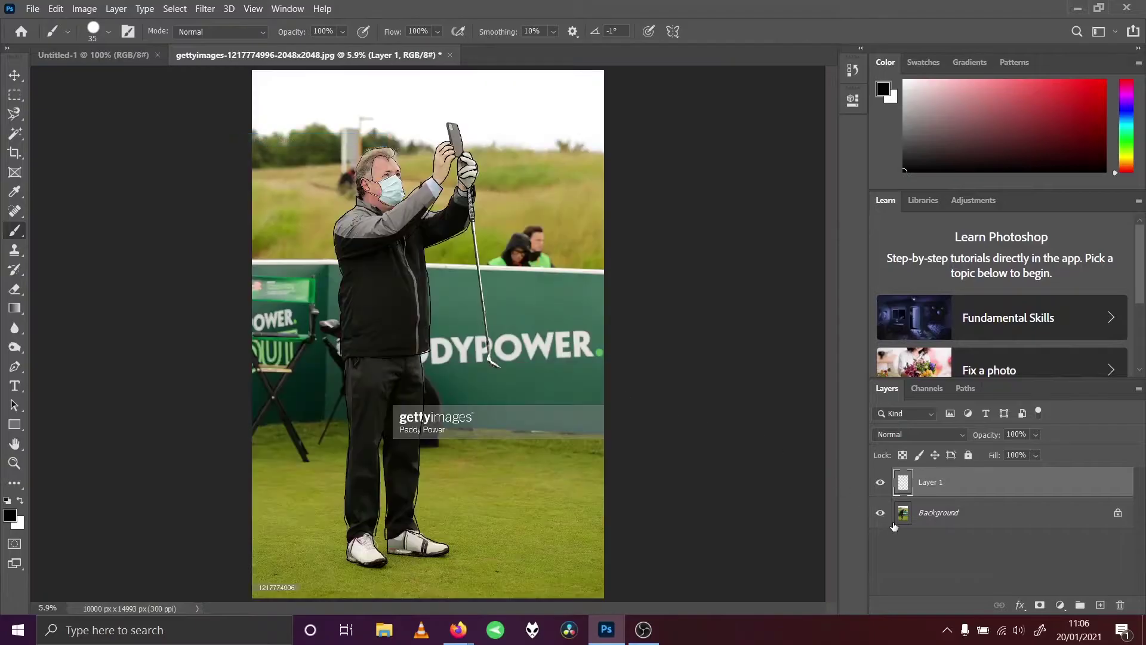
left_click(880, 515)
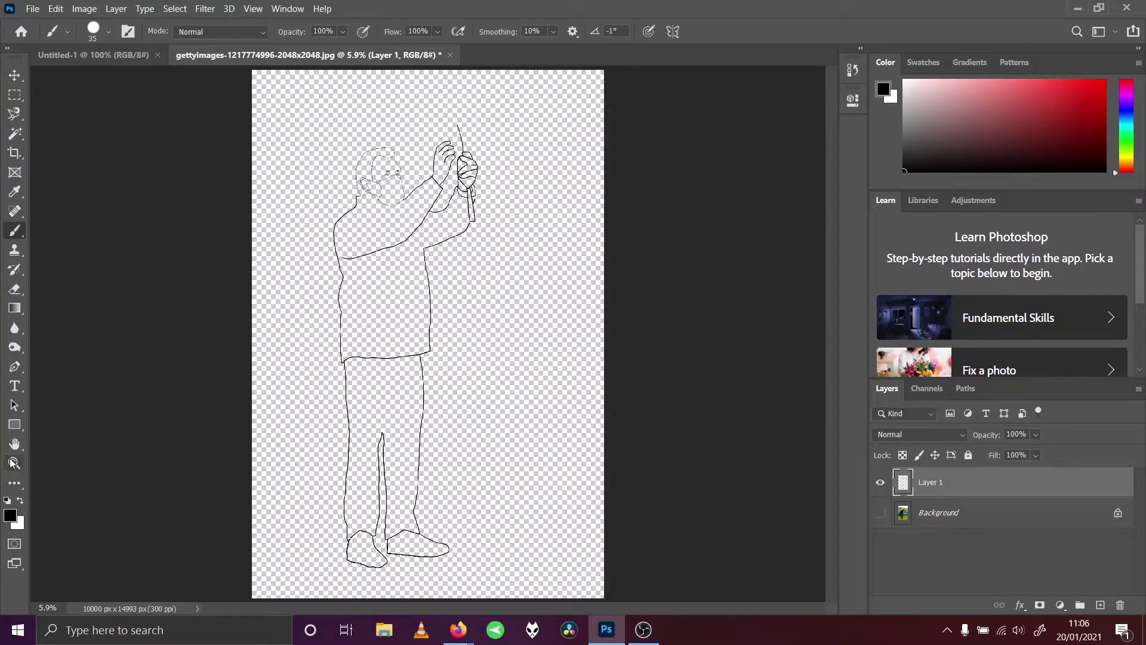
Trace the jacket collar's front edge and the neck line in black over the Background photo.
left_click(14, 464)
left_click_drag(333, 97, 474, 253)
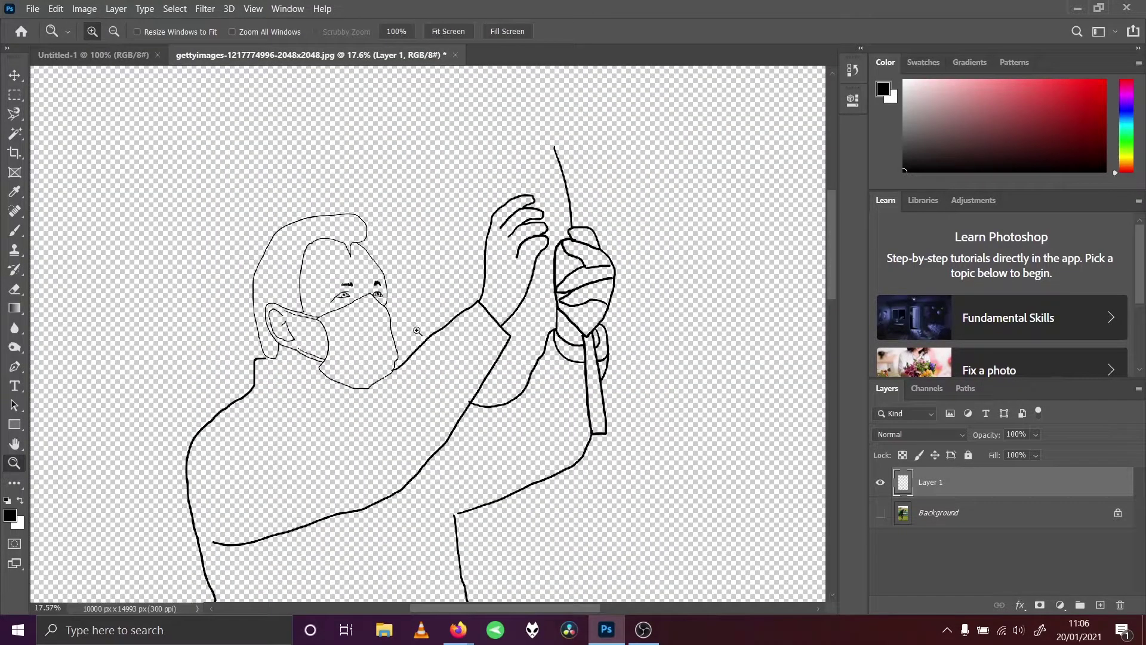
left_click(282, 365)
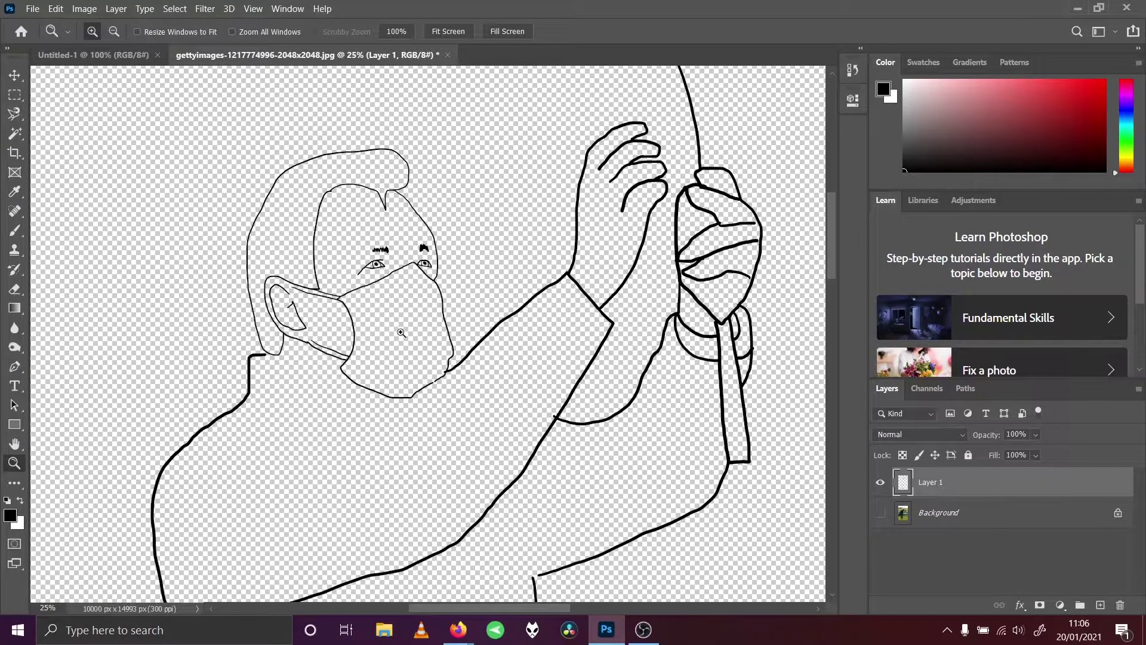
left_click(413, 369)
left_click(880, 512)
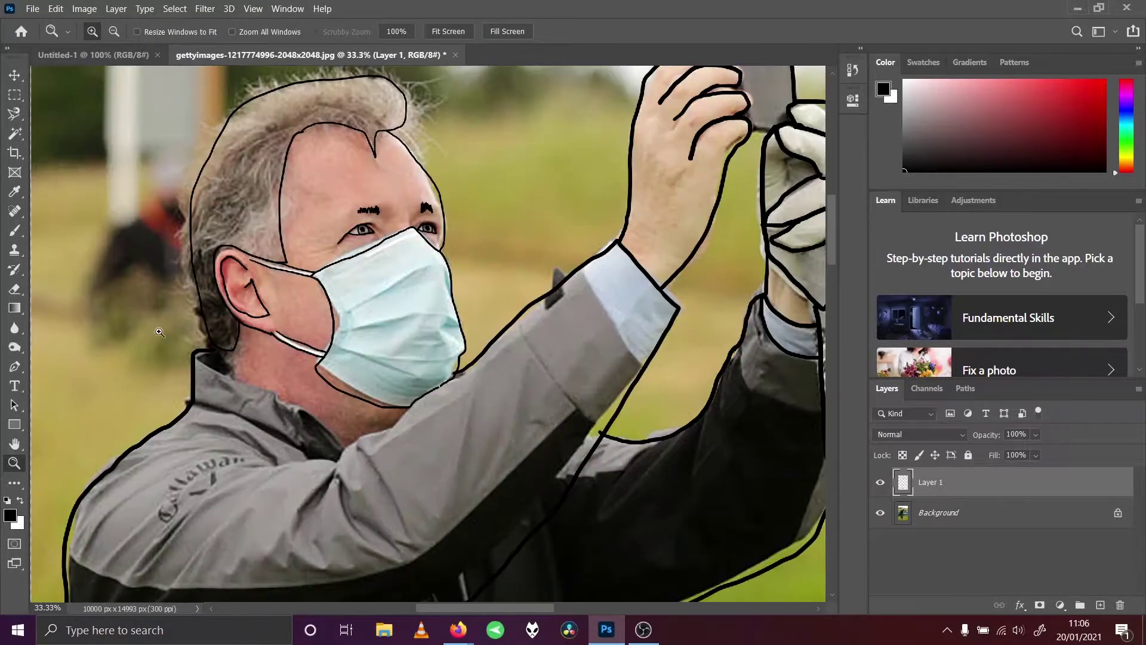
left_click(14, 231)
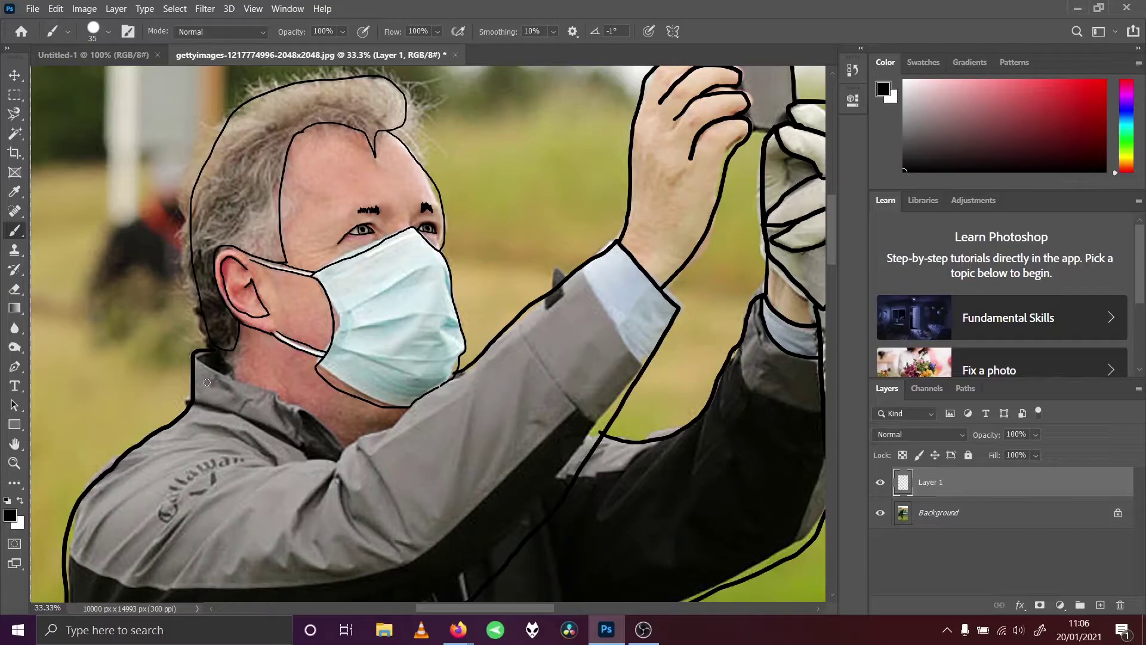
left_click(193, 356)
left_click_drag(193, 357, 337, 436)
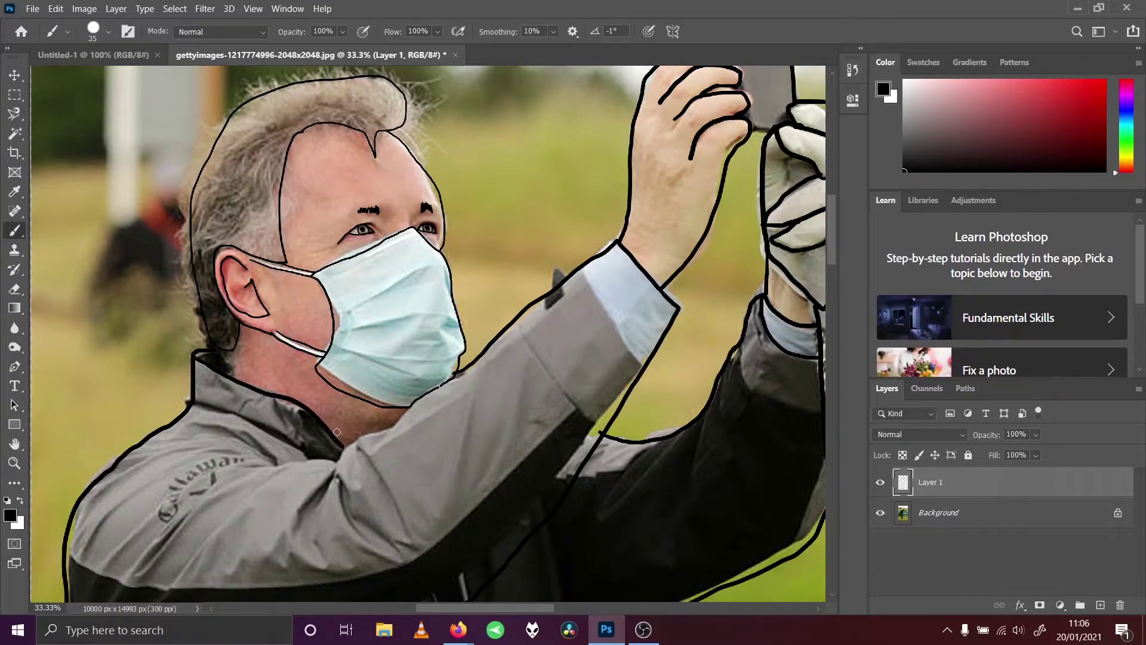
left_click_drag(410, 407, 345, 446)
left_click(880, 512)
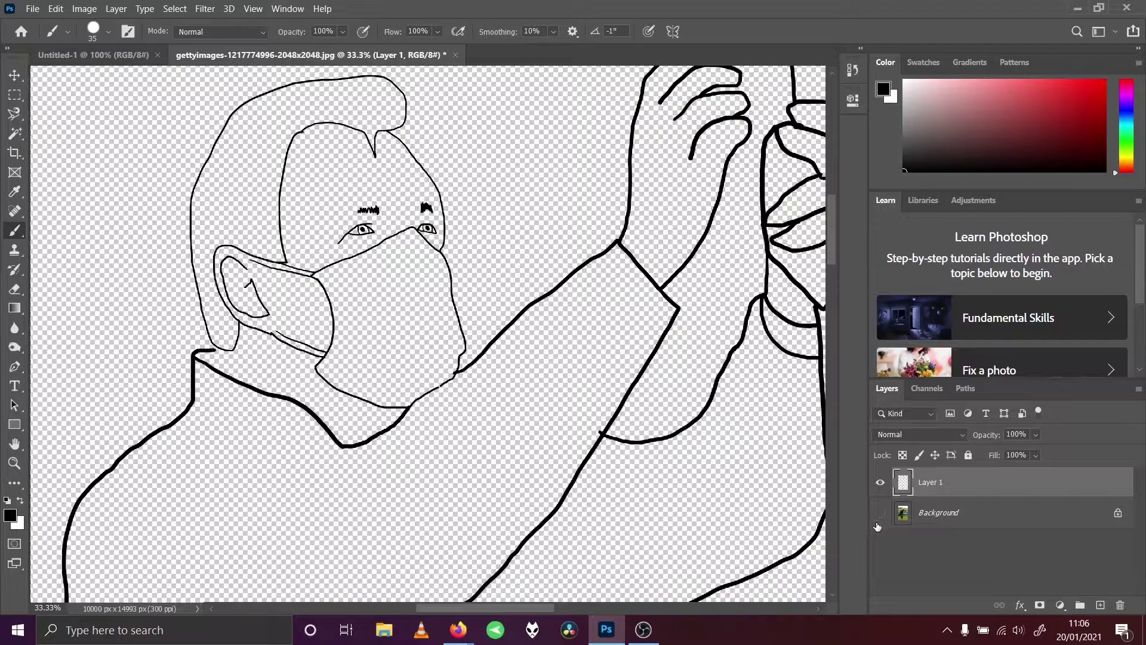
left_click(880, 513)
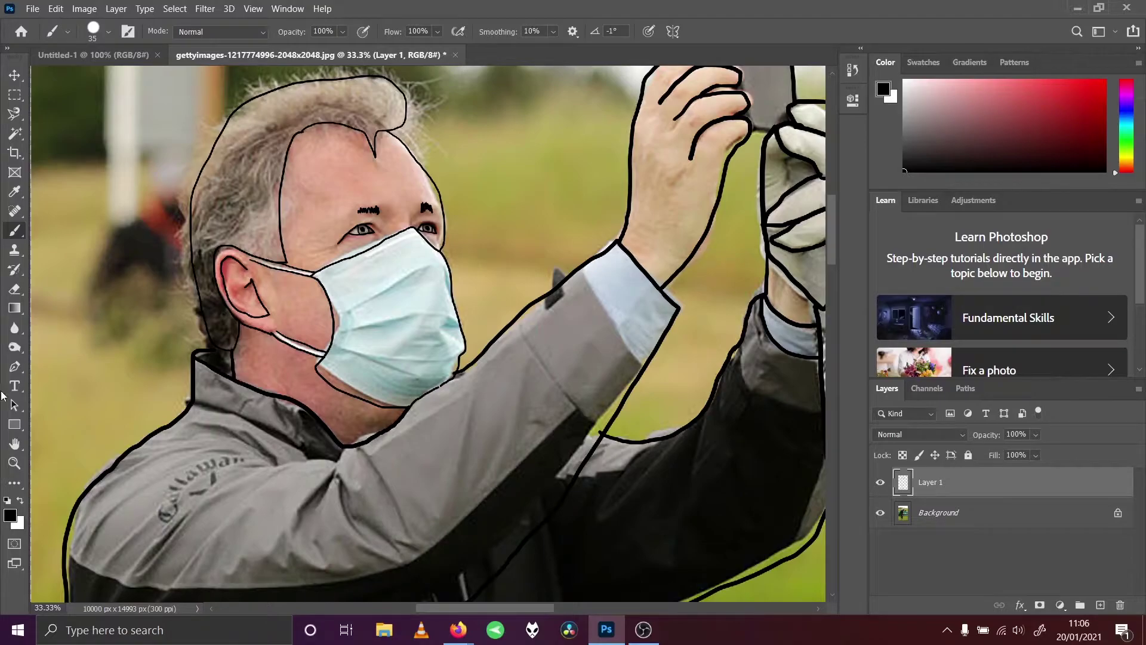
Erase the overlapping lines at the bottom of the hair and along the back edge of the collar.
left_click(14, 463)
left_click(226, 365)
left_click(226, 365)
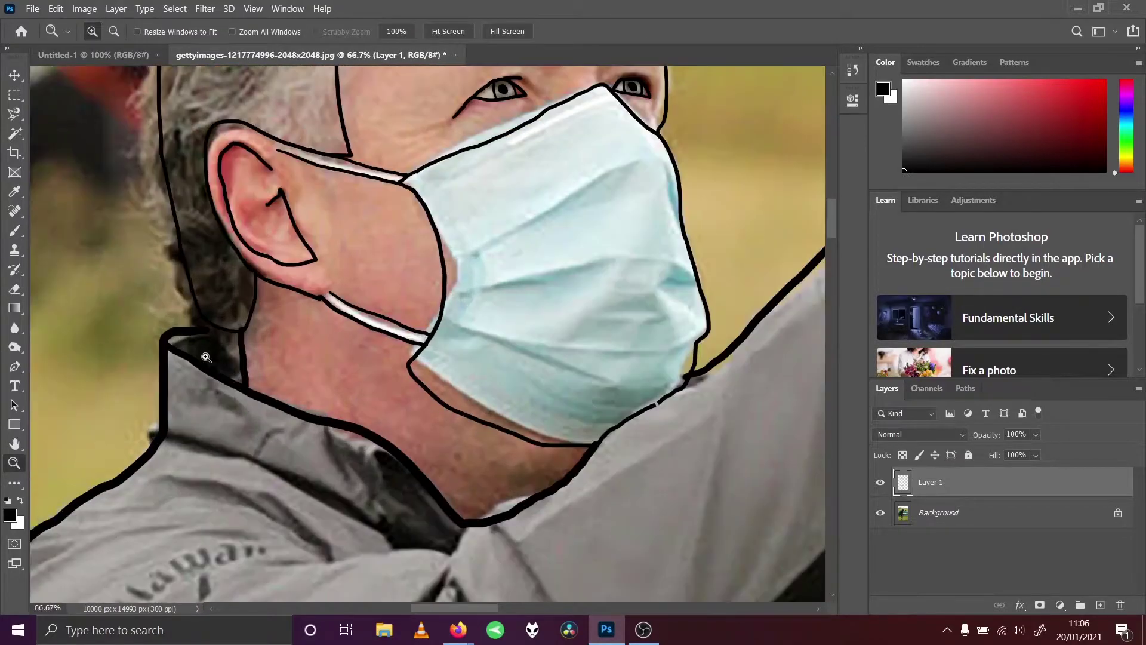
left_click(226, 366)
left_click(14, 289)
left_click_drag(173, 311, 255, 322)
mouse_move(182, 310)
left_mouse_down()
mouse_move(142, 326)
mouse_move(177, 322)
left_mouse_up()
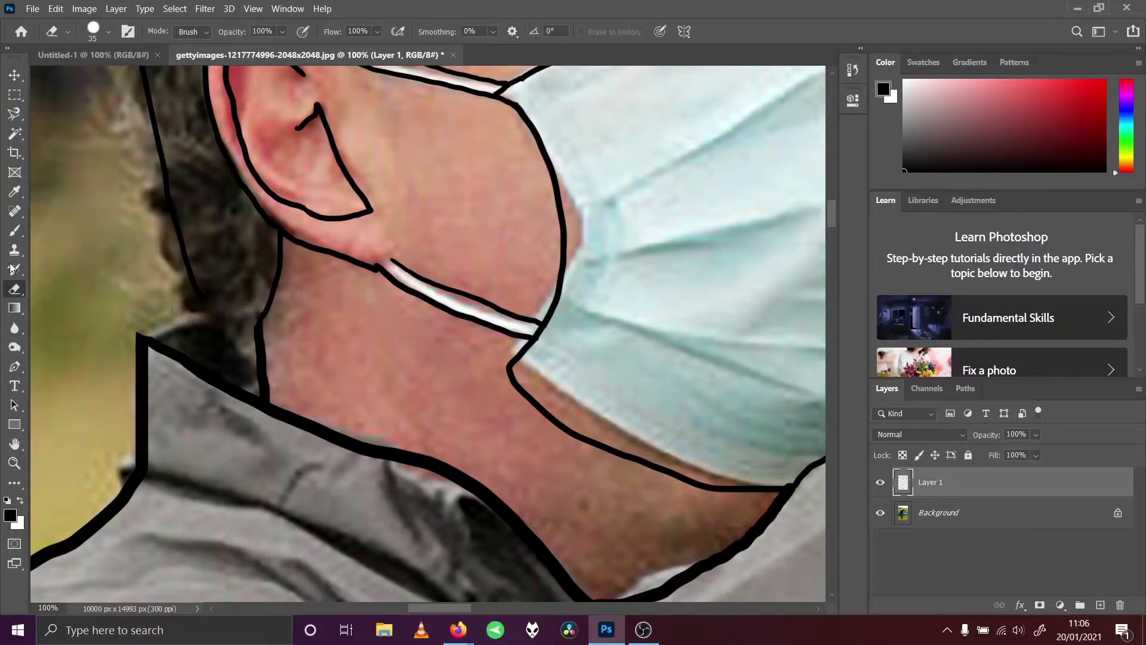
Redraw the lower edge of the hair behind the neck with a size 10 brush.
left_click(14, 230)
key("bracketleft")
key("bracketleft")
left_click_drag(250, 326, 212, 310)
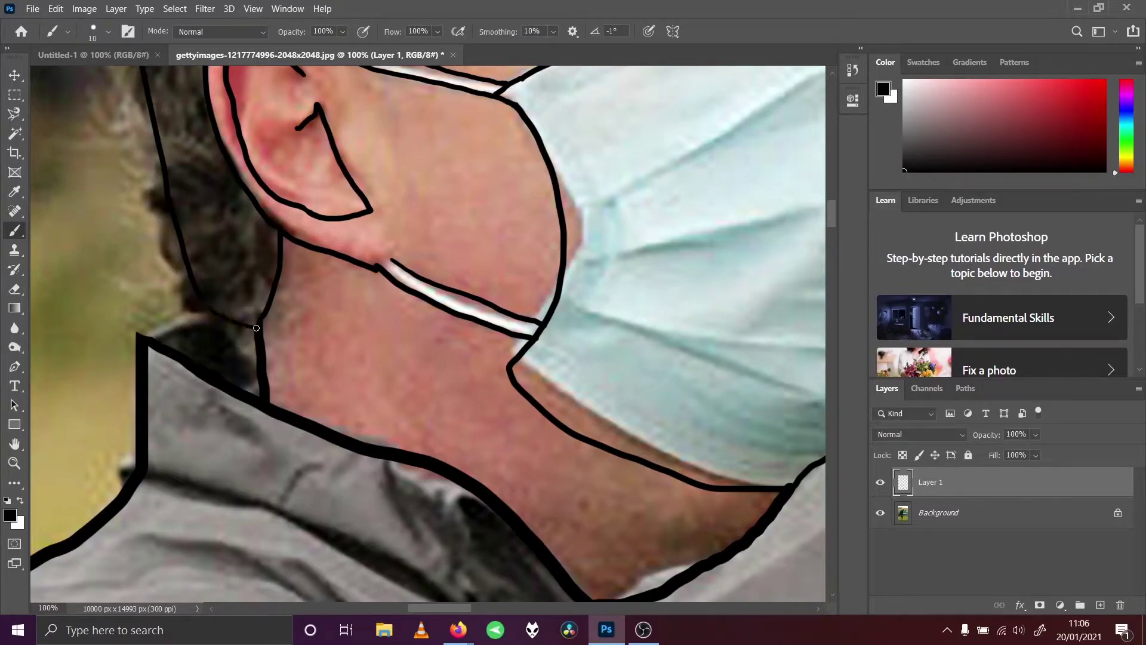
Redraw the collar's back edge from its corner to the hair with a size 40 brush.
key("bracketright")
key("bracketright")
key("bracketright")
mouse_move(149, 333)
left_mouse_down()
mouse_move(140, 337)
mouse_move(206, 311)
left_mouse_up()
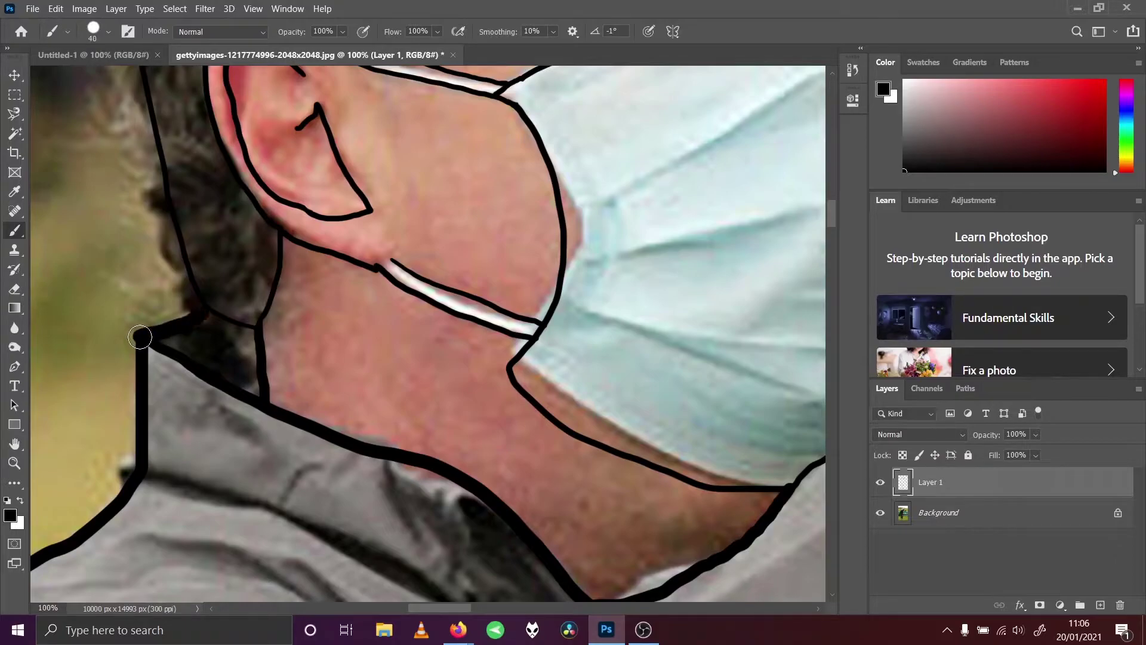
Erase the excess paint around the collar's back corner with a size 20 eraser.
left_click(15, 289)
key("bracketleft")
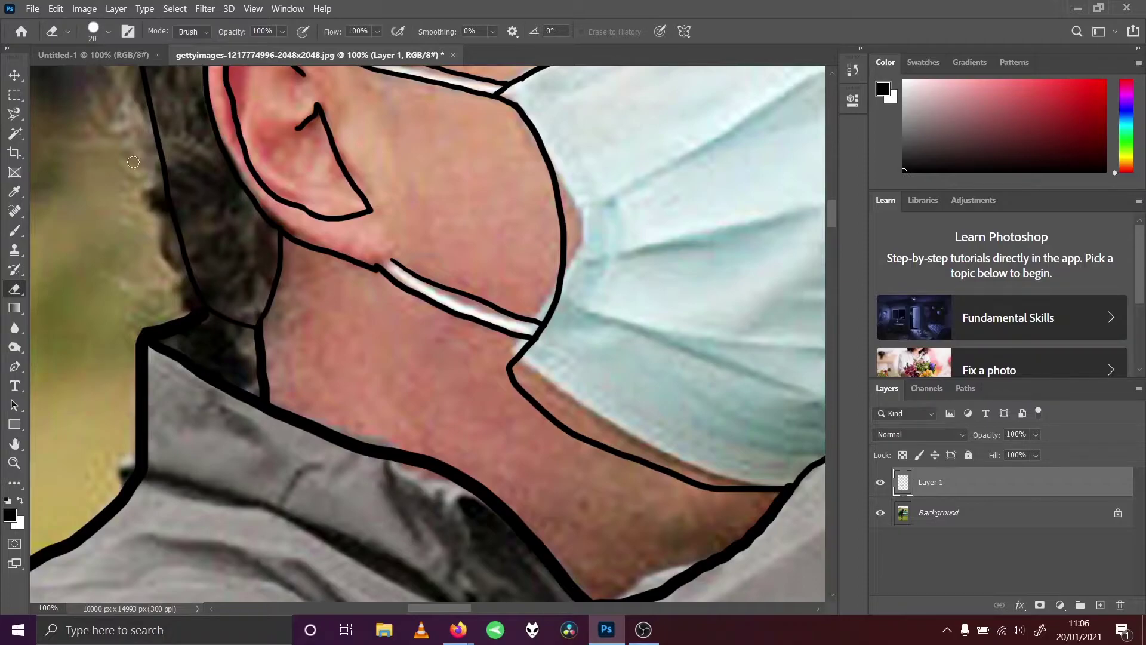
left_click(250, 9)
left_click(260, 126)
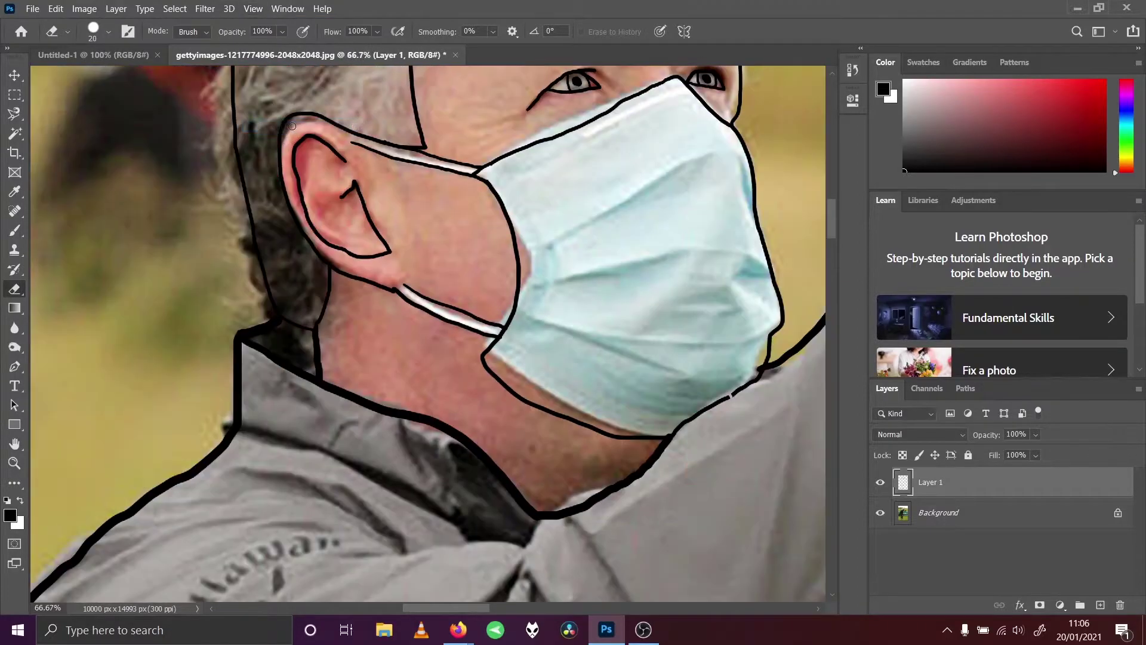
Check the line art of the upper body with the Background photo hidden, and show the photo again.
left_click(253, 9)
left_click(281, 151)
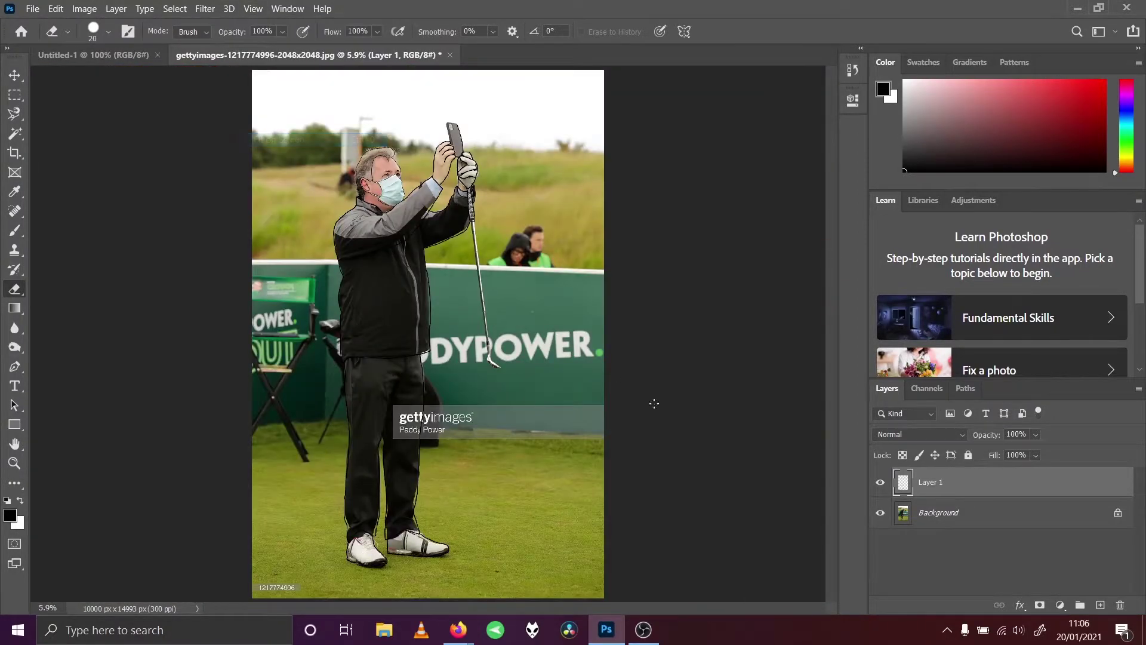
left_click(880, 512)
left_click(15, 463)
left_click_drag(310, 113, 474, 241)
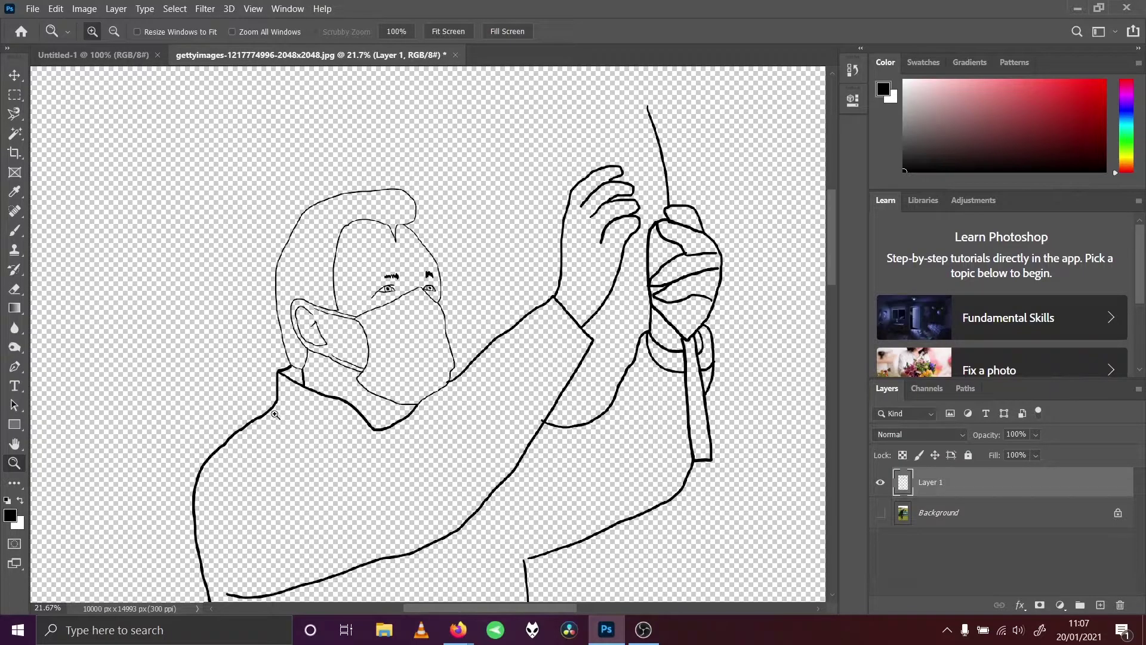
left_click(14, 230)
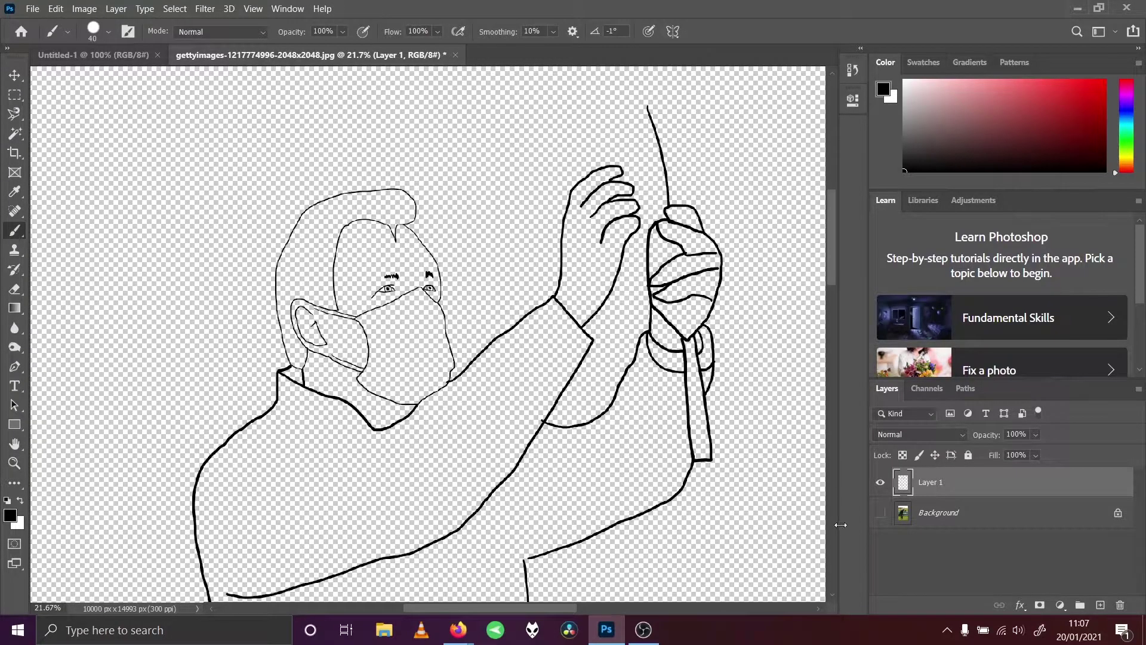
left_click(881, 512)
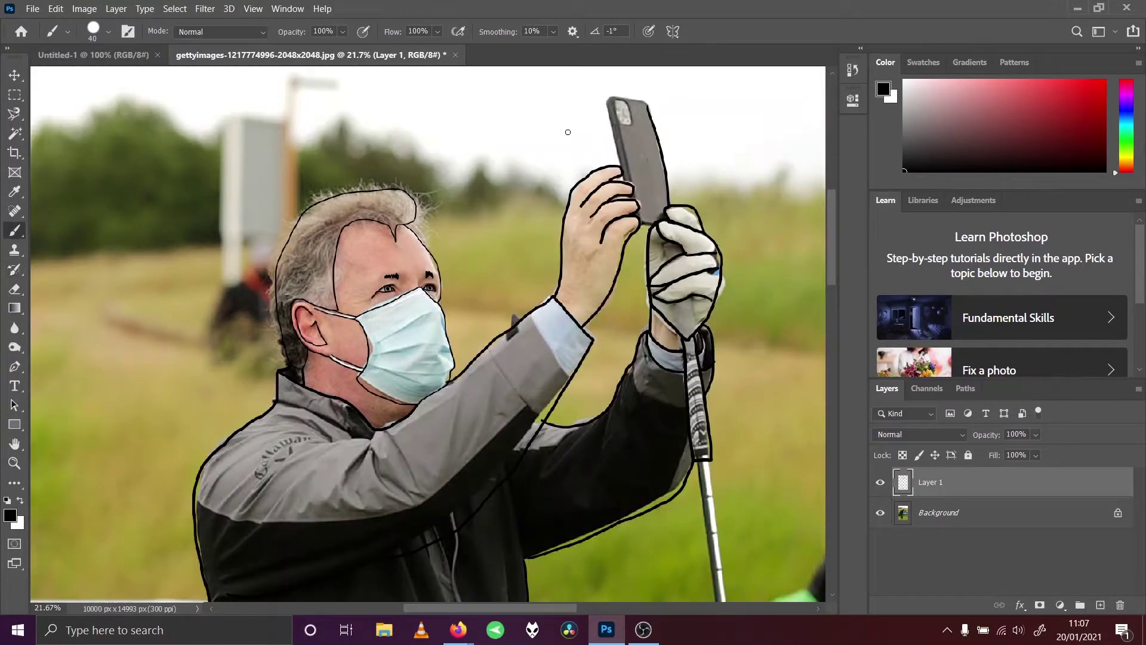
mouse_move(617, 165)
left_mouse_down()
mouse_move(607, 101)
mouse_move(636, 100)
left_mouse_up()
left_click(881, 512)
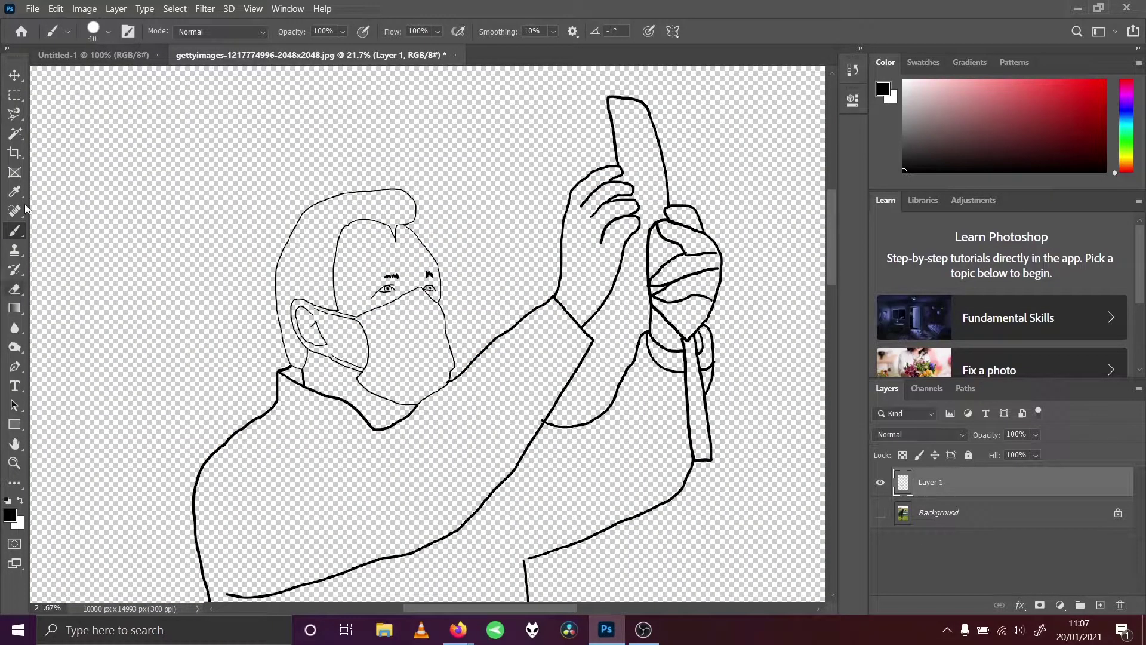
left_click(55, 8)
left_click(60, 24)
left_click(55, 9)
left_click(59, 25)
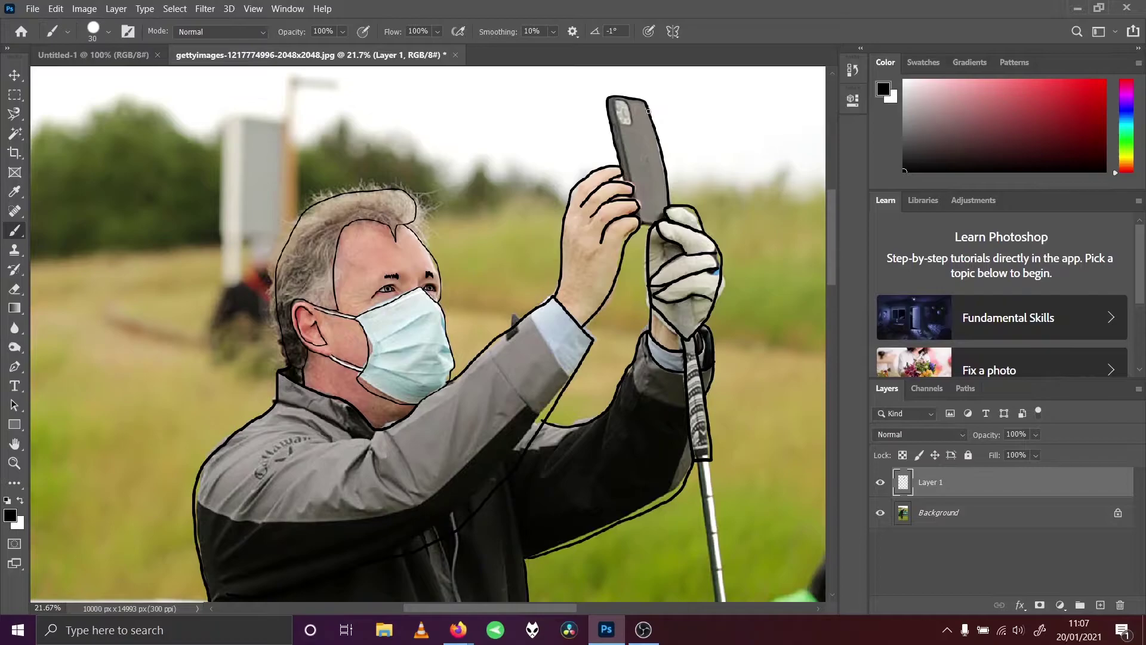
Trace the phone's outline with a size 30 brush, including the lower edge between the hands.
left_click(880, 513)
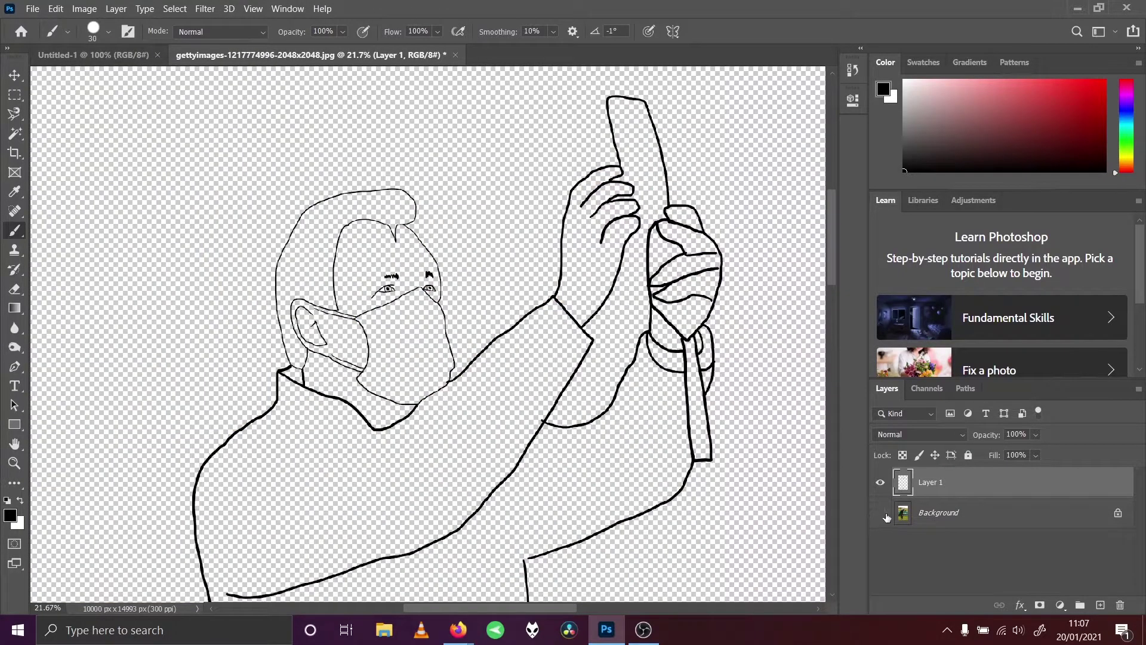
left_click(880, 512)
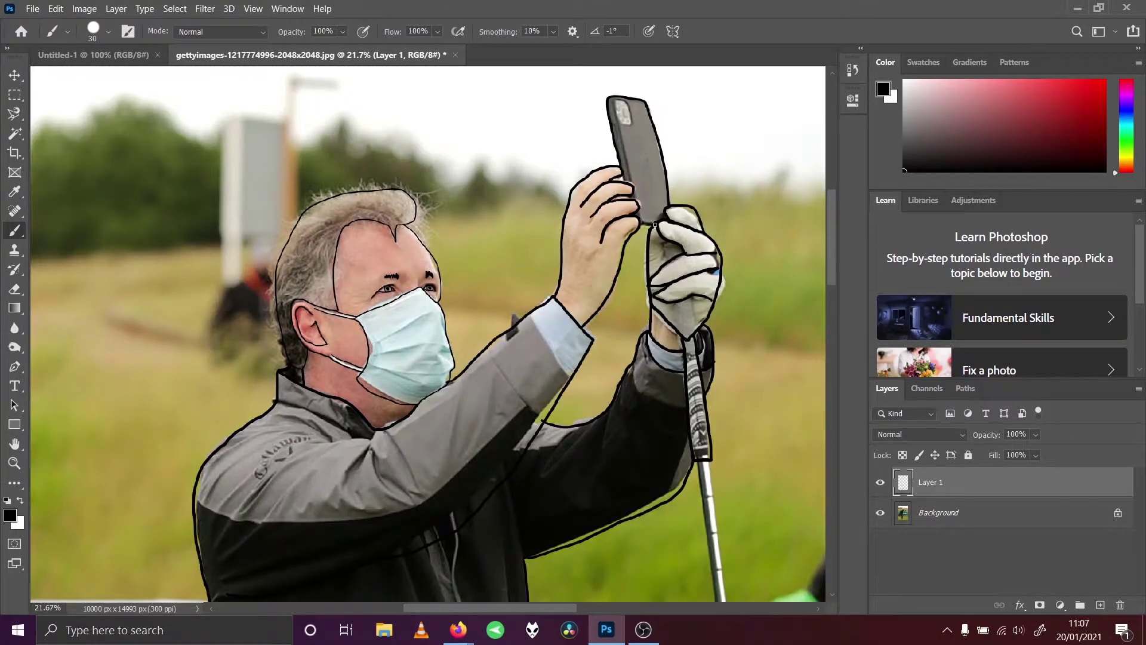
left_click(880, 513)
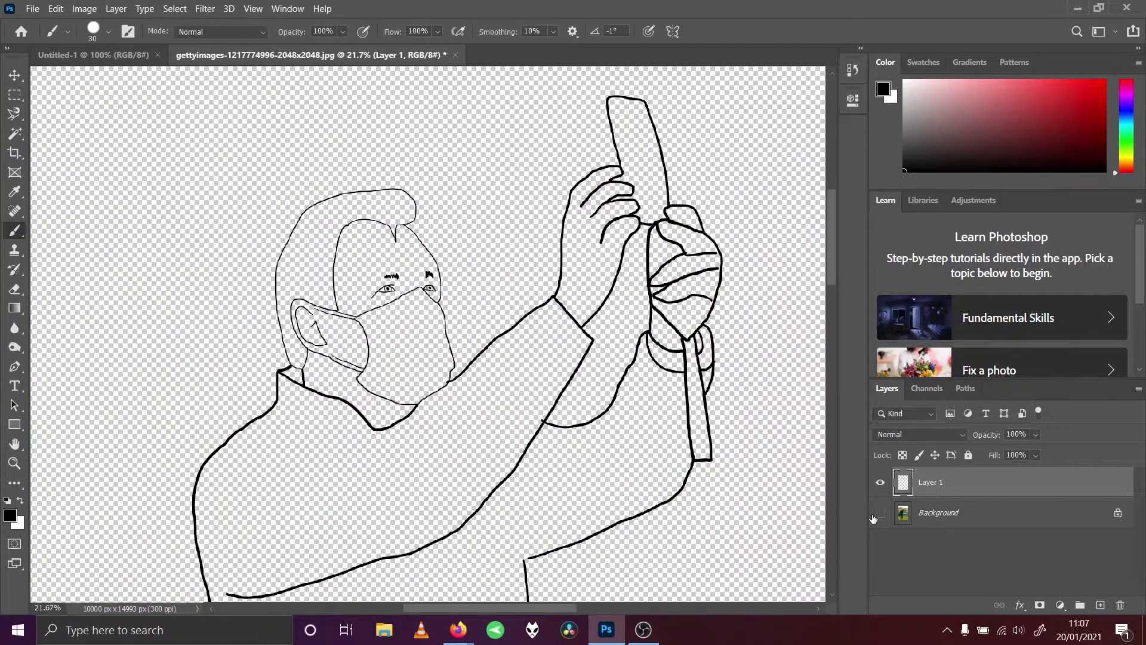
Draw the phone's inner side line and its camera module with the lenses, using the size 30 brush.
left_click(880, 512)
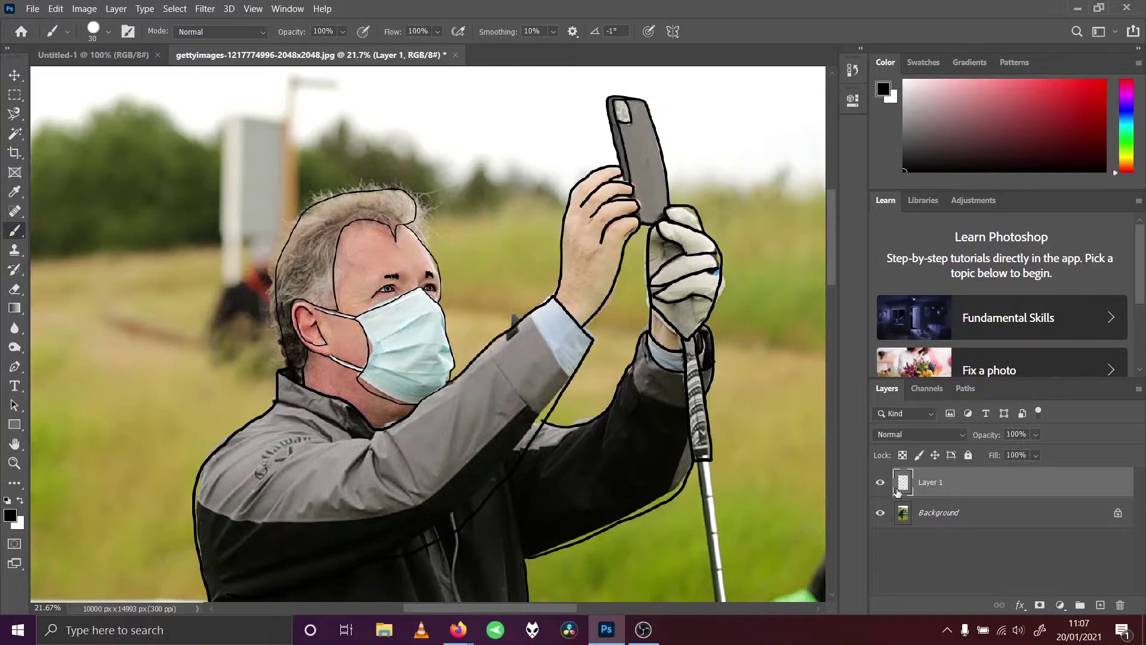
left_click(896, 519)
left_click(881, 512)
left_click(936, 491)
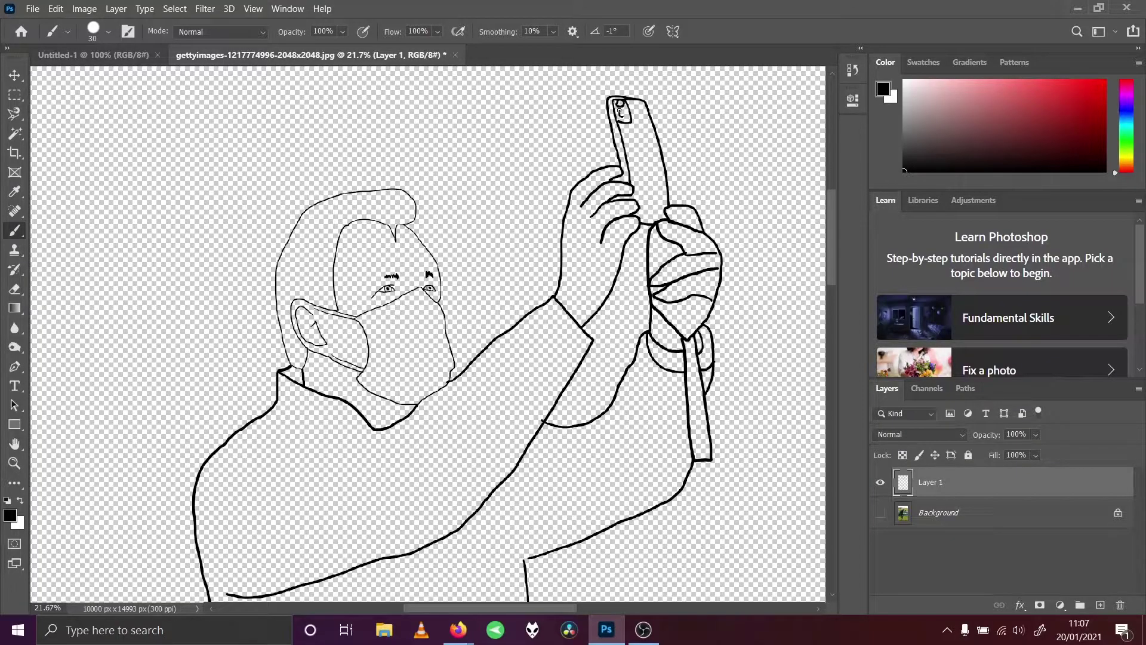
Select the enclosed hair area with the Magic Wand on Layer 1 and expand the selection by 3 pixels.
left_click(253, 8)
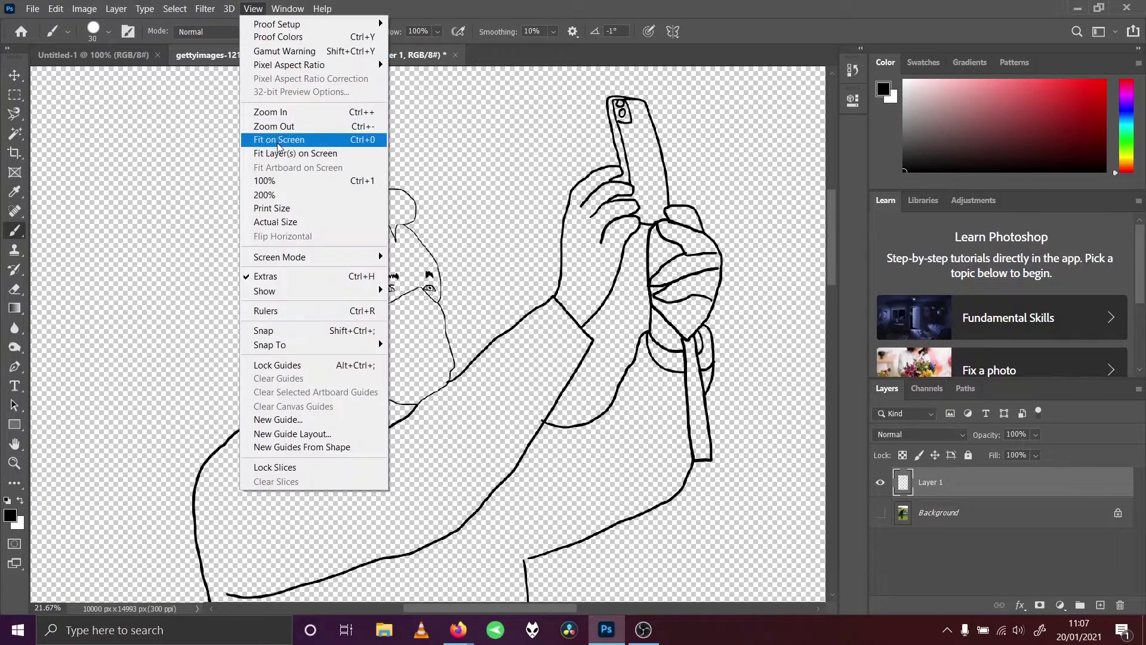
left_click(272, 140)
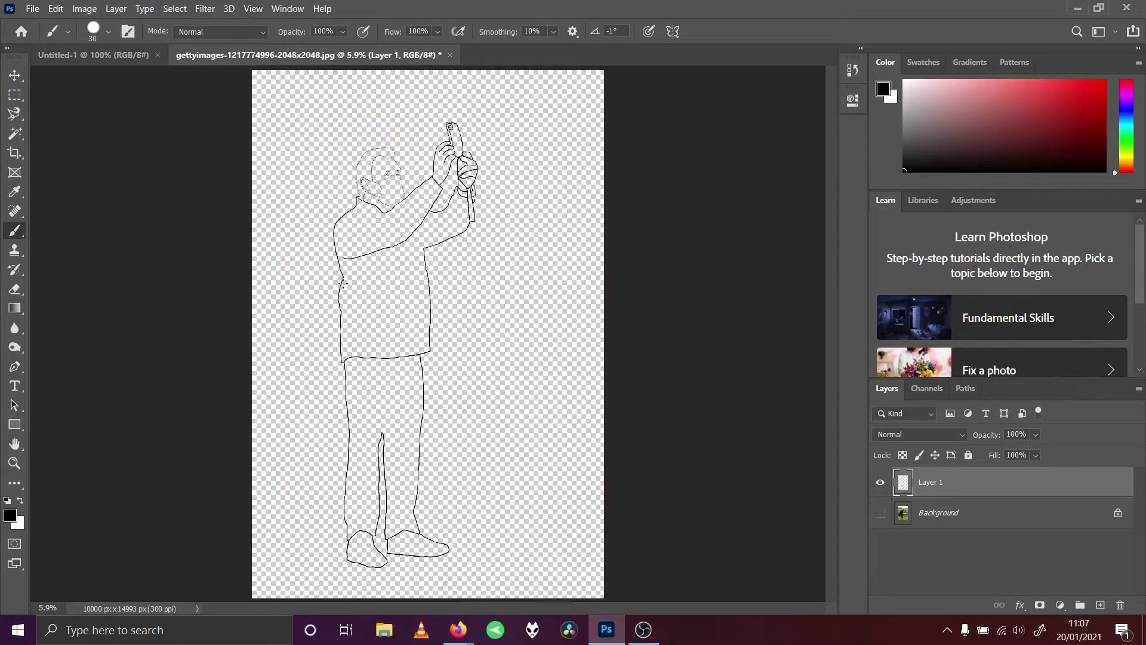
left_click(14, 463)
left_click(390, 130)
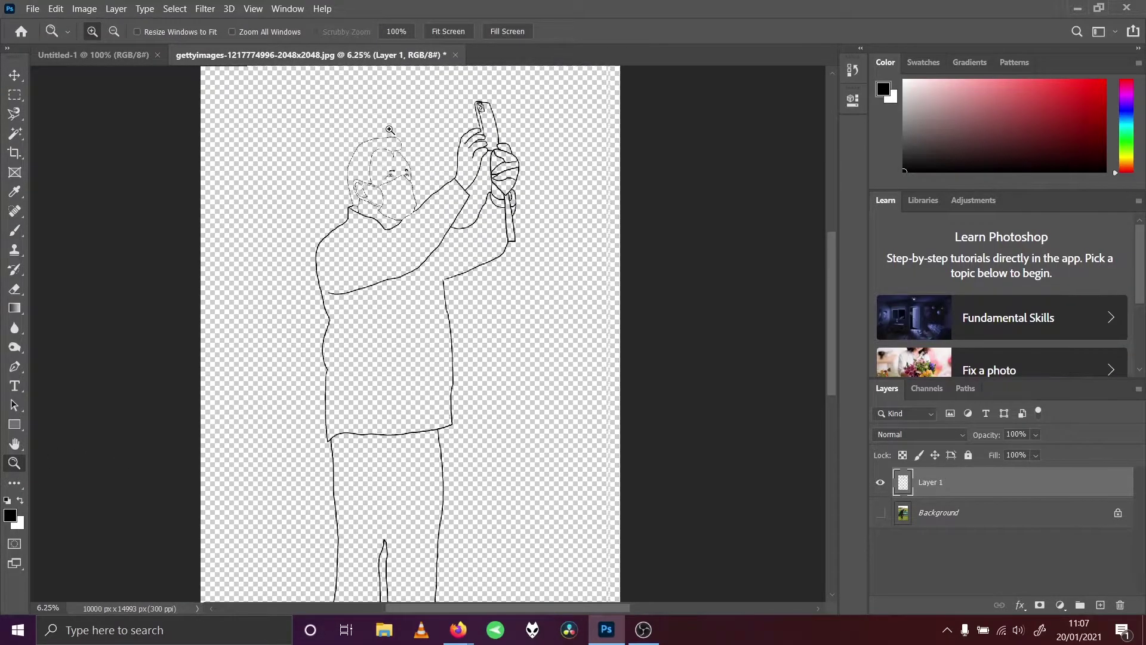
left_click(382, 148)
left_click(389, 141)
left_click(385, 149)
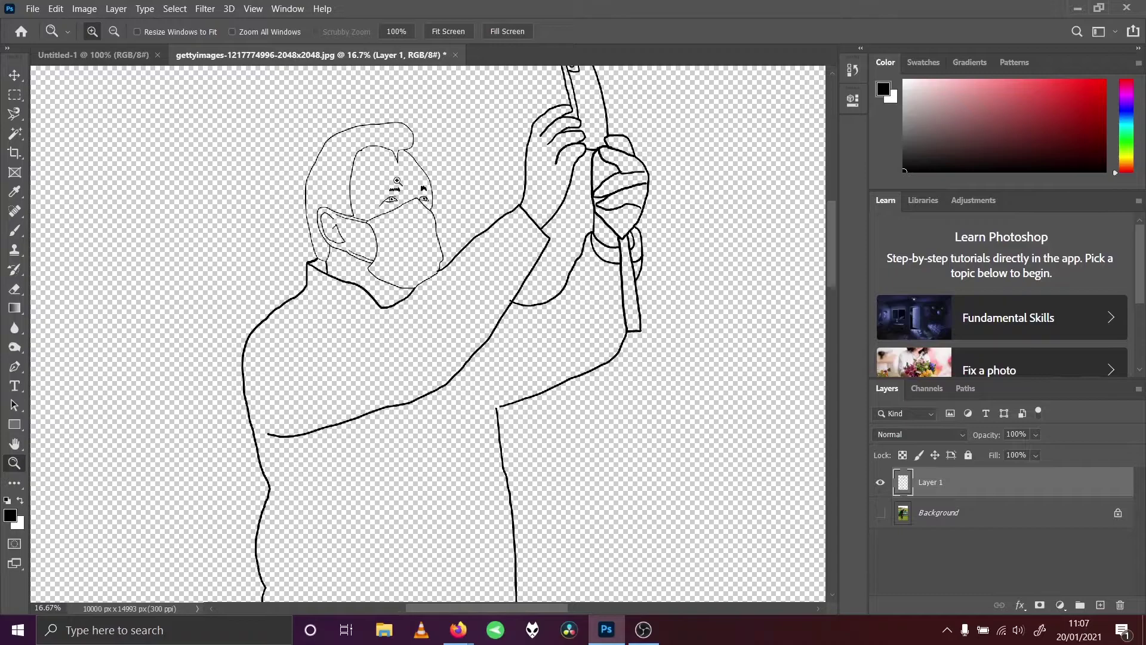
left_click(397, 180)
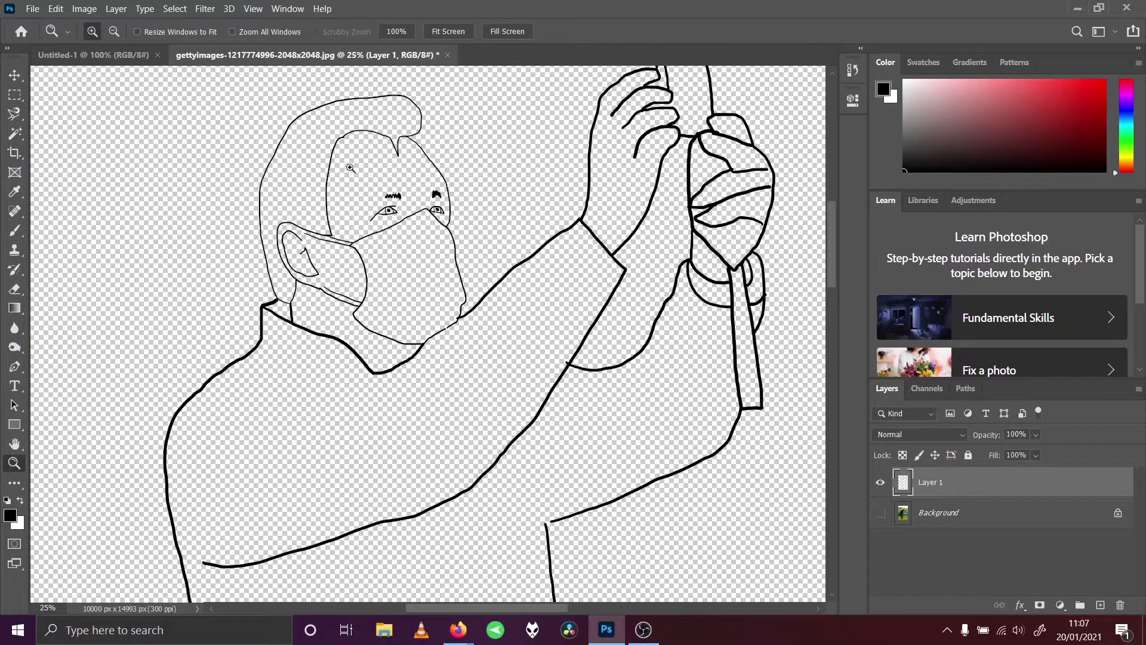
left_click(14, 133)
left_click(293, 183)
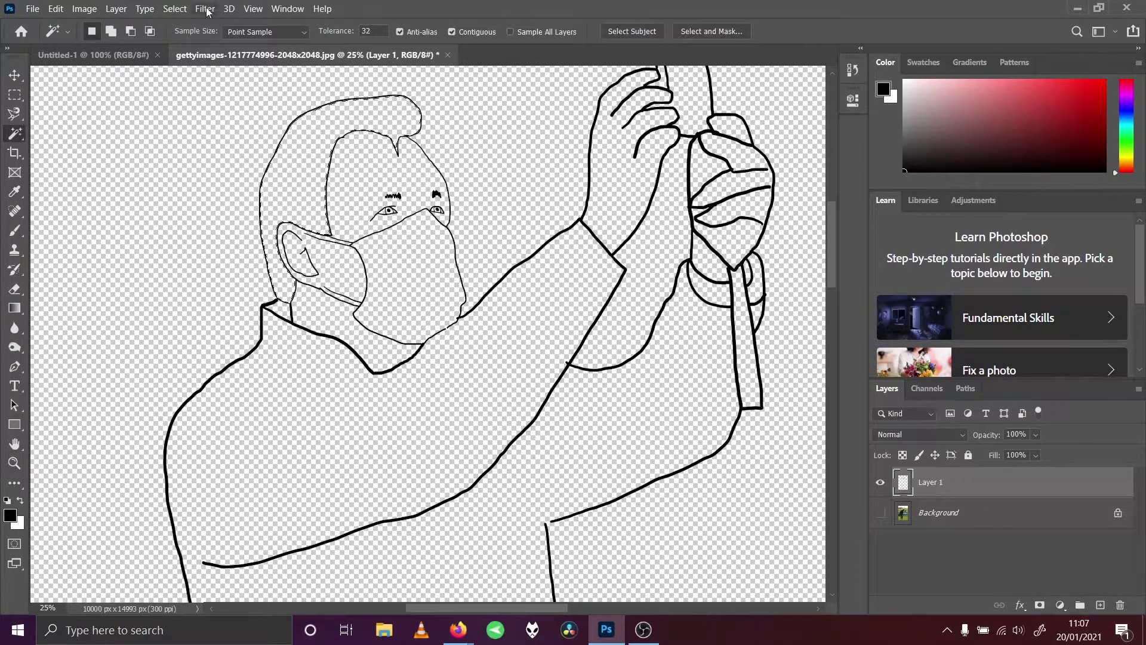
left_click(175, 8)
mouse_move(269, 207)
left_click(313, 238)
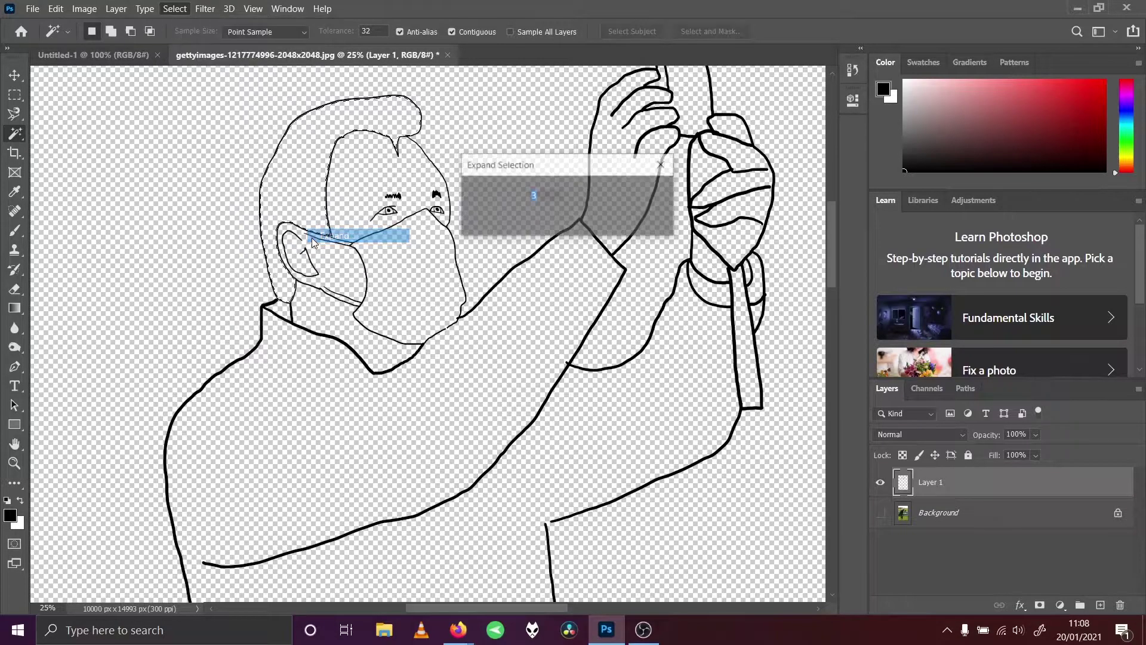
left_click(647, 192)
Fill the selected hair area with black at 100% opacity and deselect it.
left_click(55, 8)
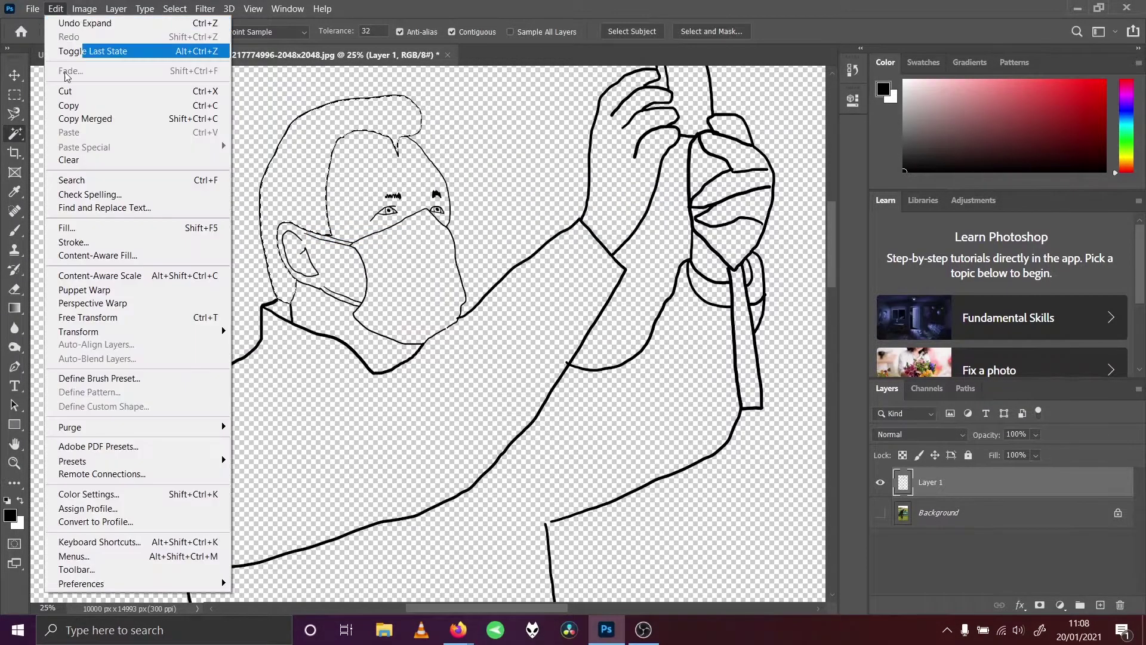
left_click(67, 227)
left_click(567, 353)
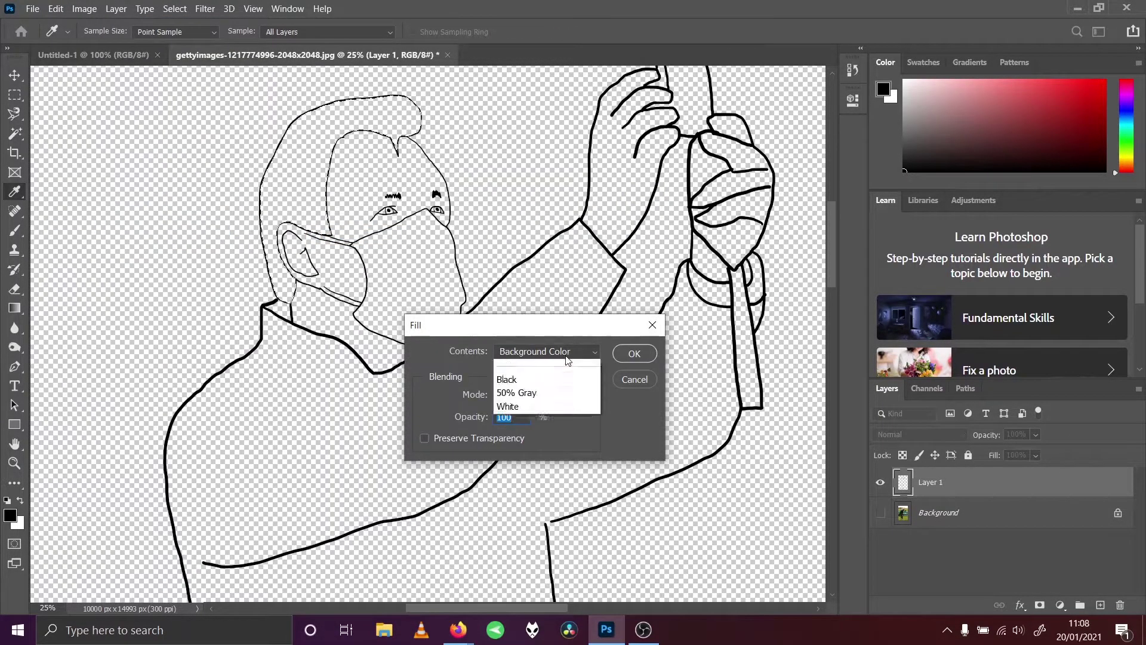
left_click(585, 367)
left_click(628, 353)
key("w")
left_click(175, 9)
left_click(185, 34)
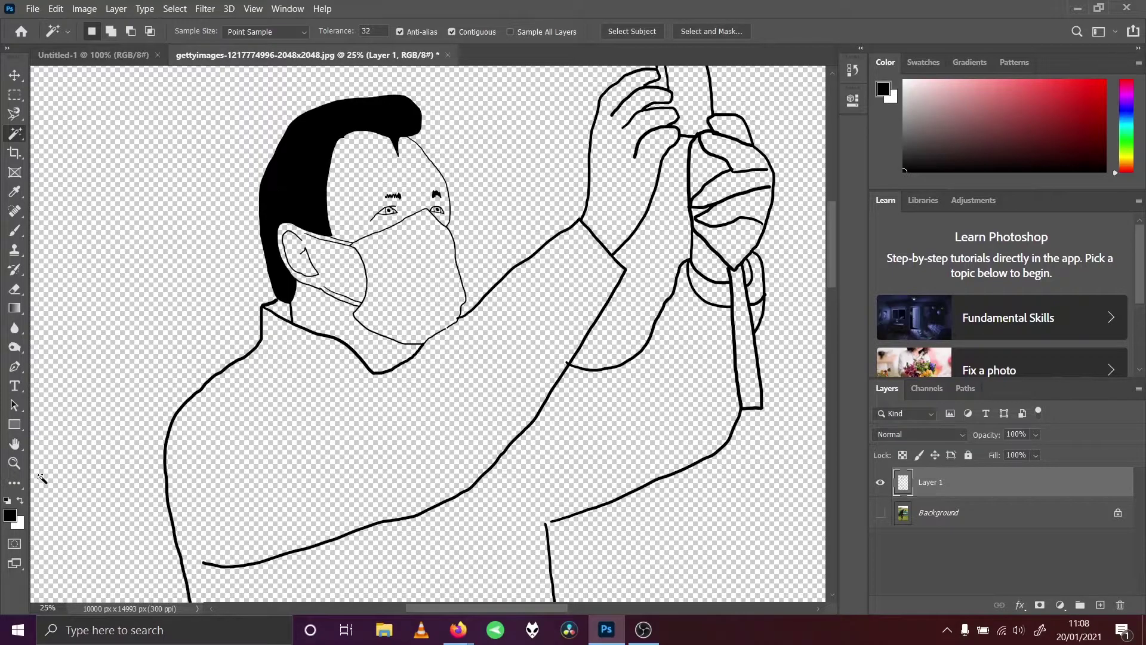
Paint over the thin line under the mask between the collar and the sleeve with a size 40 brush.
left_click(15, 462)
left_click(425, 347)
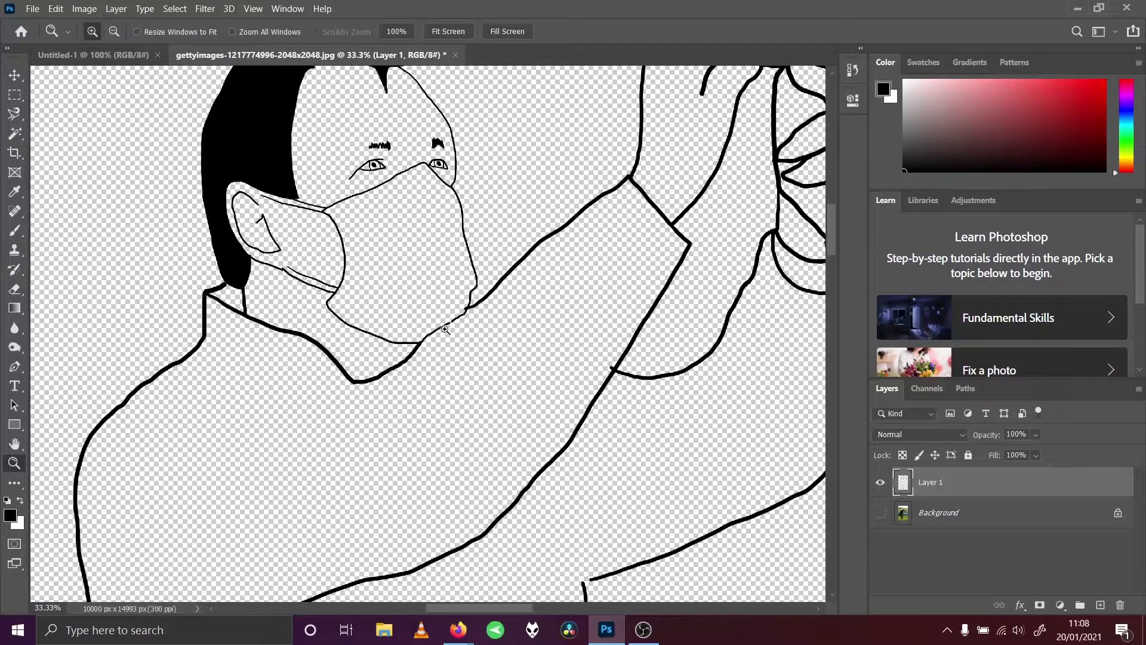
left_click(433, 342)
left_click(14, 230)
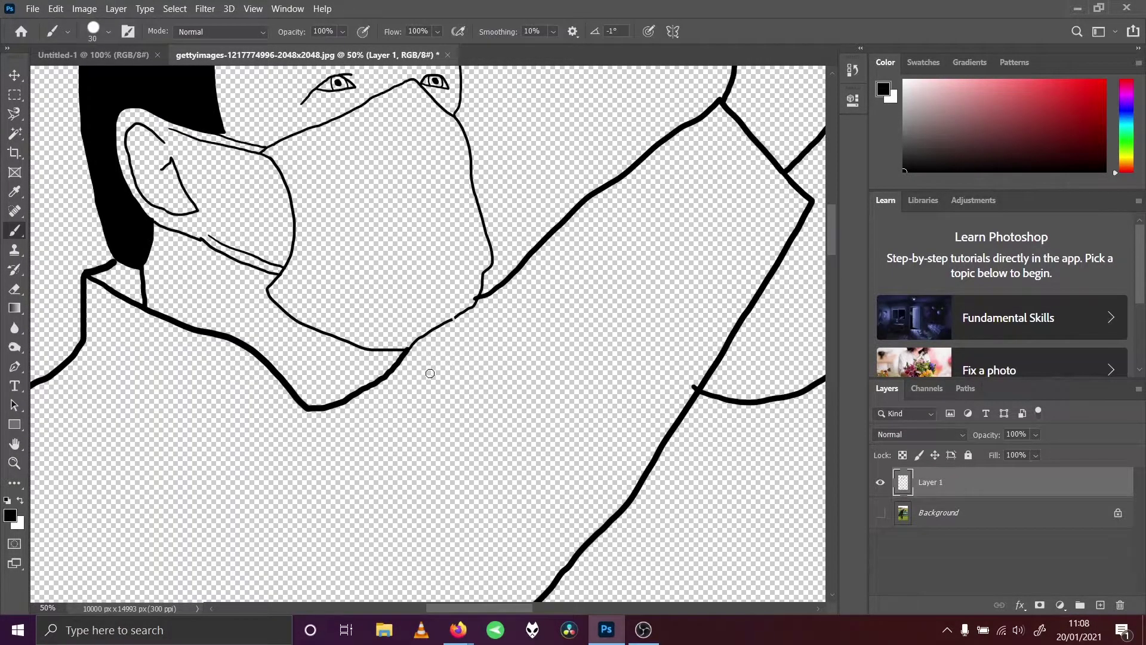
key("bracketright")
left_click(253, 8)
left_click(274, 138)
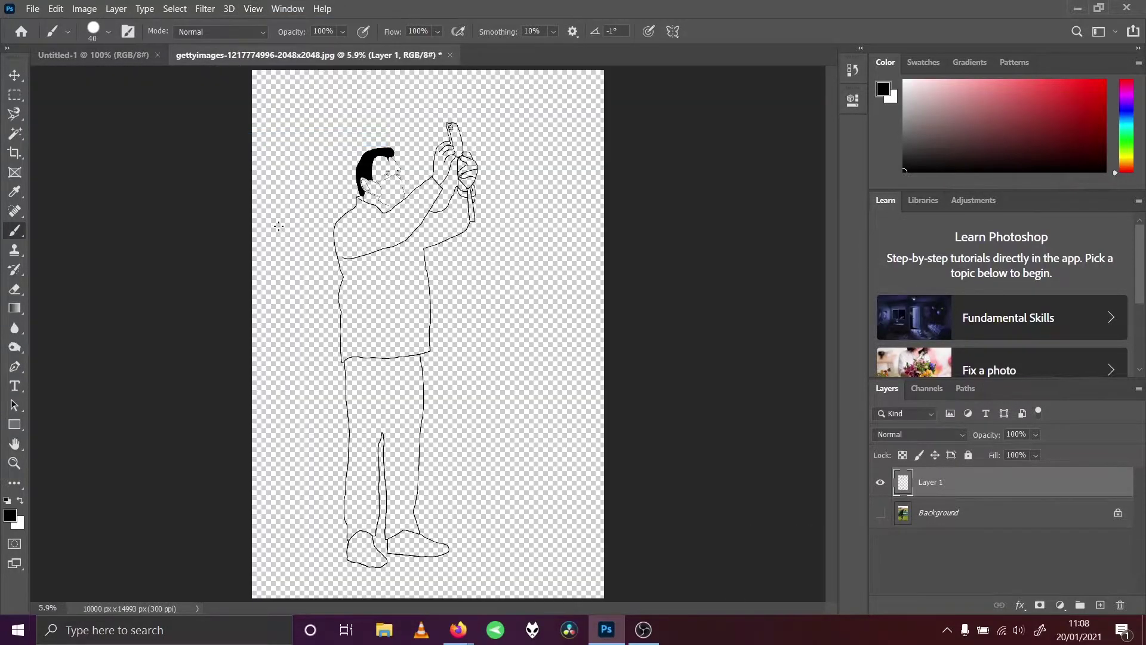
Trace the jacket's front zip in black from the raised sleeve down to the hem with a size 80 brush.
left_click(15, 462)
left_click(387, 373)
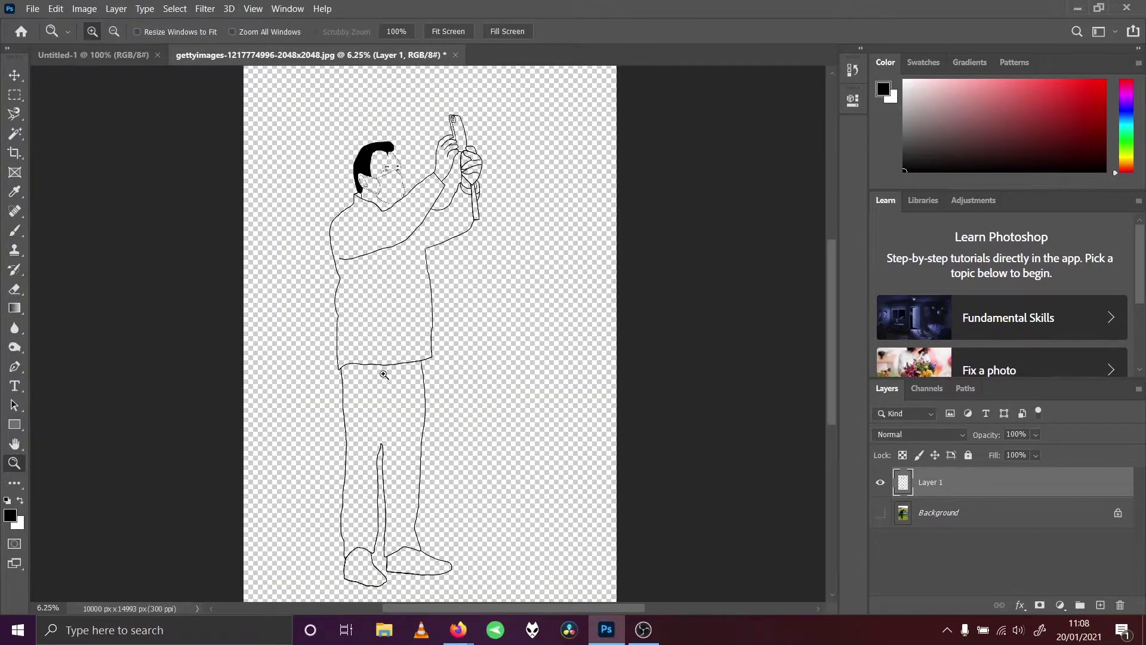
left_click(412, 218)
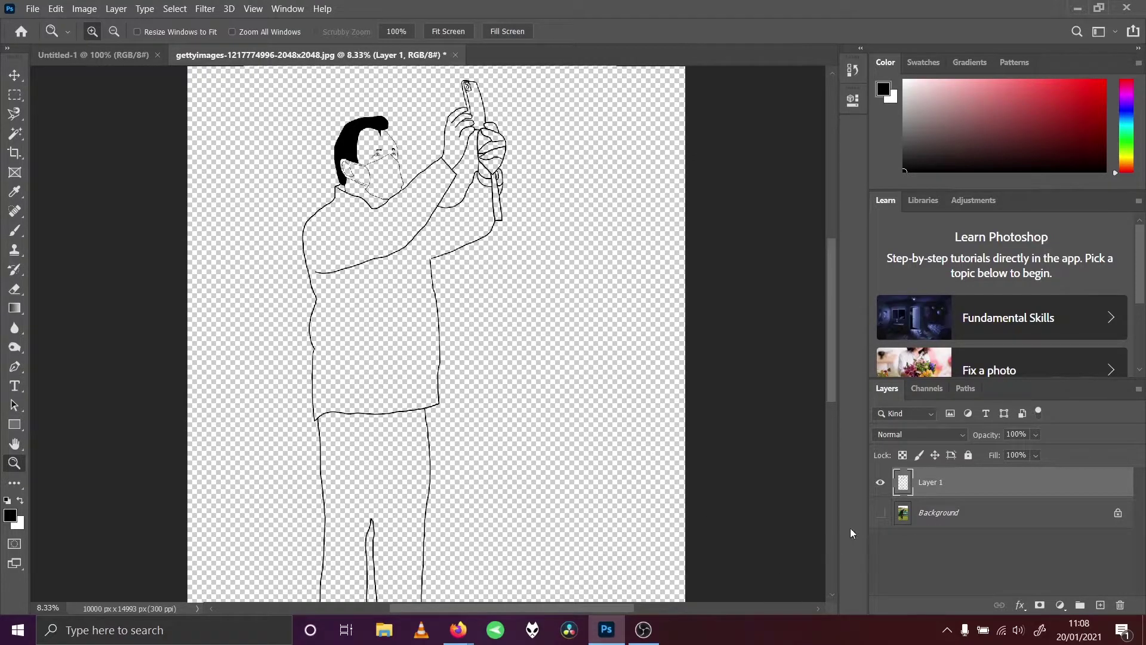
left_click(879, 515)
left_click(14, 230)
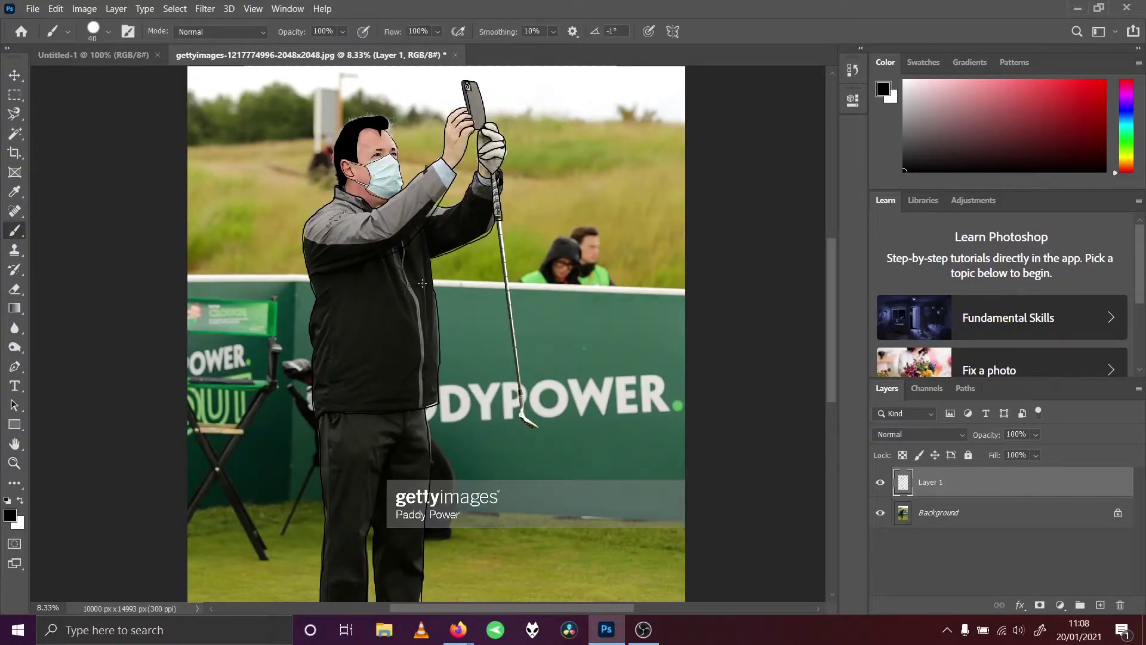
left_click(880, 512)
left_click(880, 512)
left_click(880, 514)
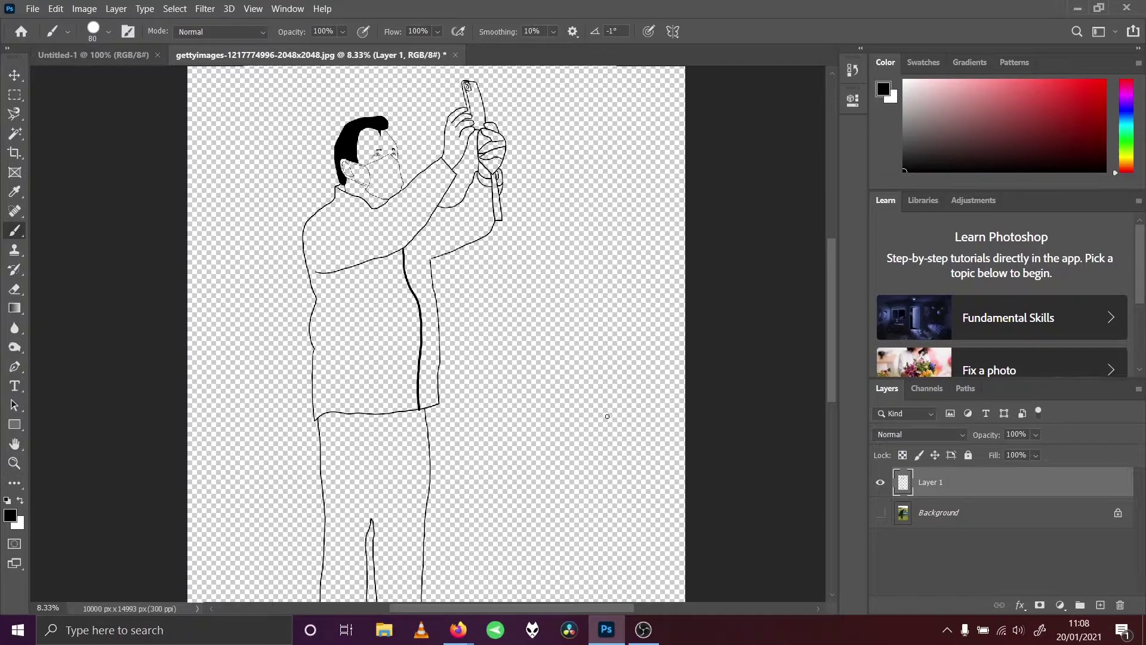
Trace the dark diagonal line below the laces of the forward-pointing shoe with a smaller black brush over the photo.
left_click(881, 514)
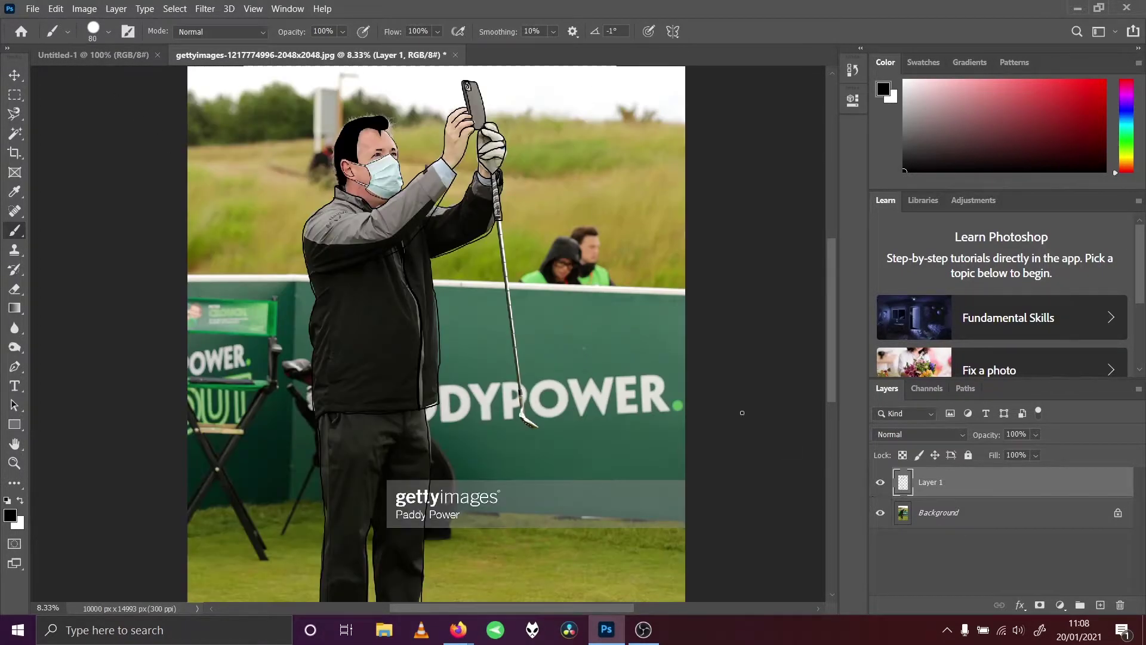
left_click_drag(829, 320, 827, 448)
key("z")
left_click(442, 369)
key("ctrl+plus")
key("ctrl+plus")
key("ctrl+plus")
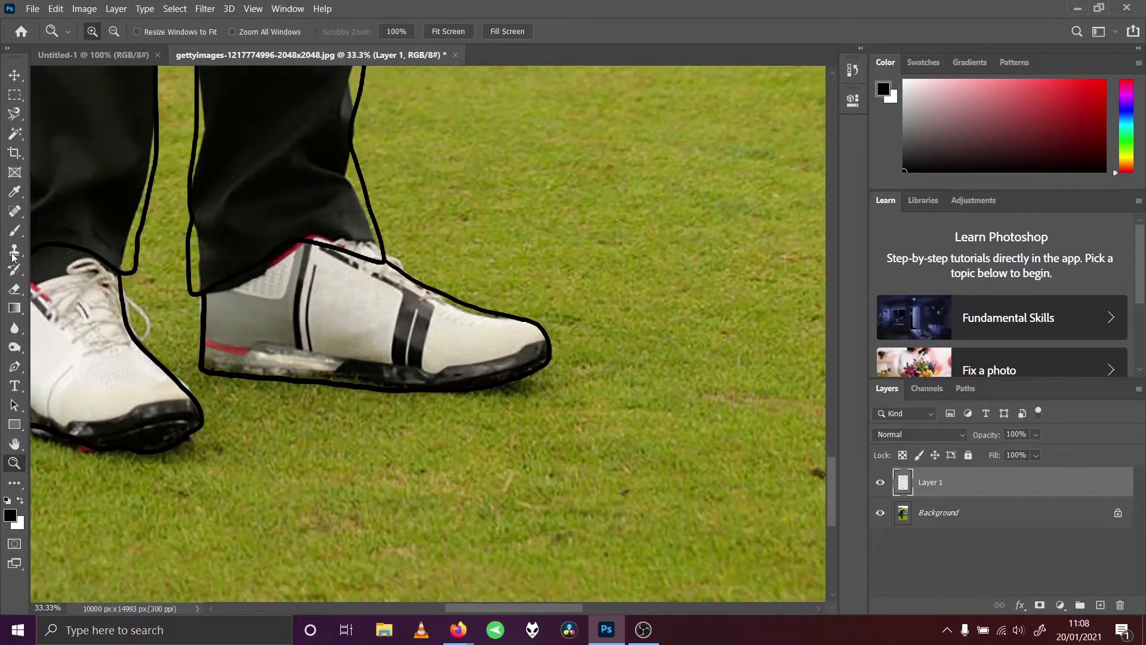
left_click(14, 231)
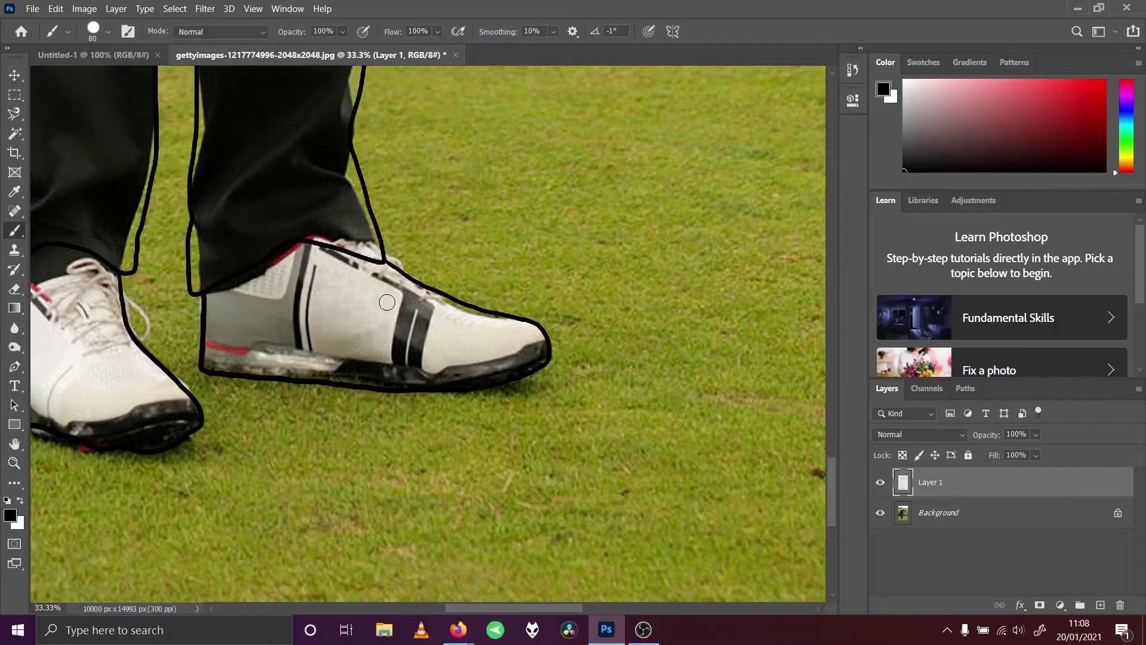
key("bracketleft")
key("bracketleft")
left_click_drag(322, 248, 423, 305)
Paint the rear half of the dark side stripe on the same shoe in black with a size 80 brush.
key("bracketright")
key("bracketright")
key("bracketright")
key("bracketright")
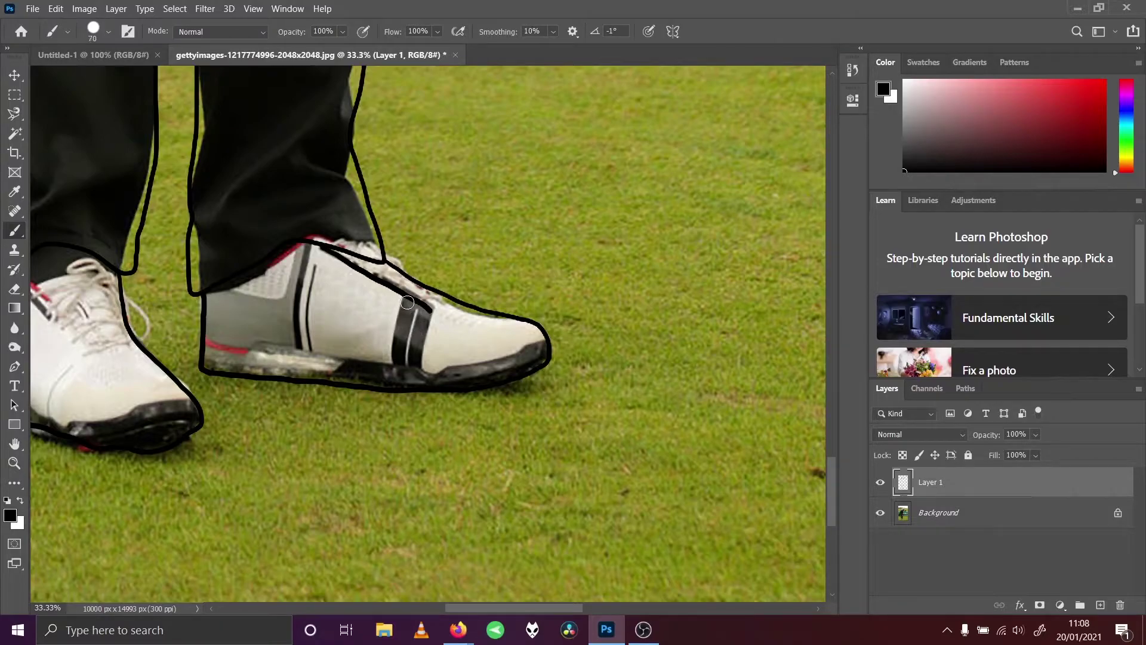
left_click(406, 305)
mouse_move(407, 306)
left_mouse_down()
mouse_move(398, 338)
mouse_move(409, 339)
left_mouse_up()
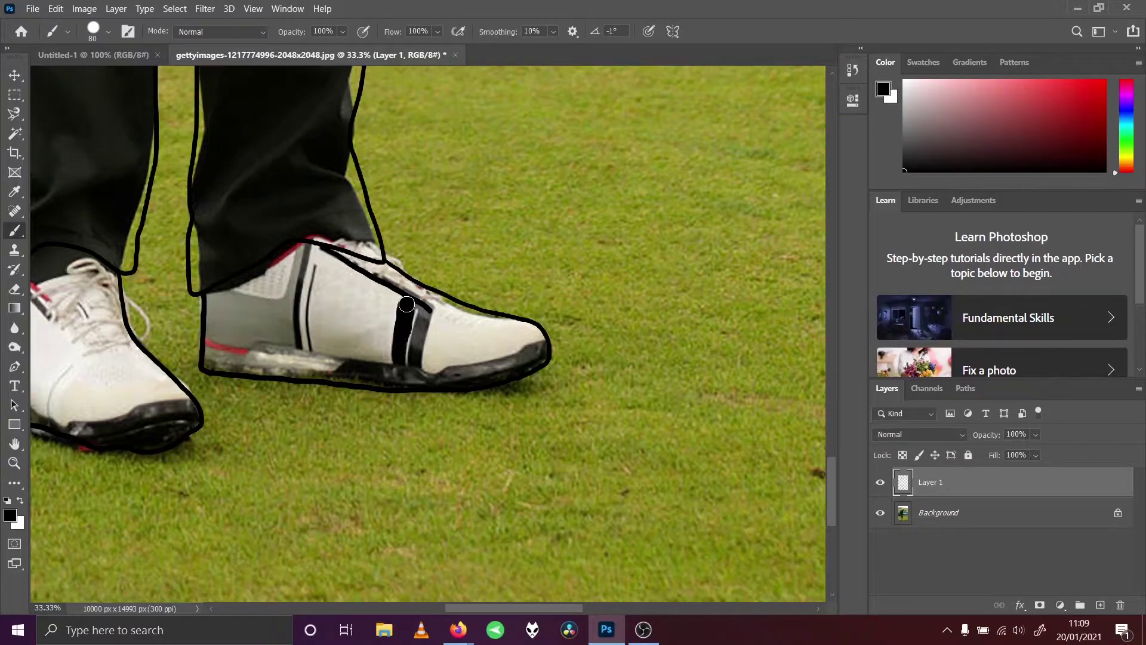
Trace the top edge of the sole on the forward-pointing shoe from heel to toe with a size 40 black brush.
key("bracketleft")
key("bracketleft")
key("bracketleft")
left_click_drag(269, 342, 341, 363)
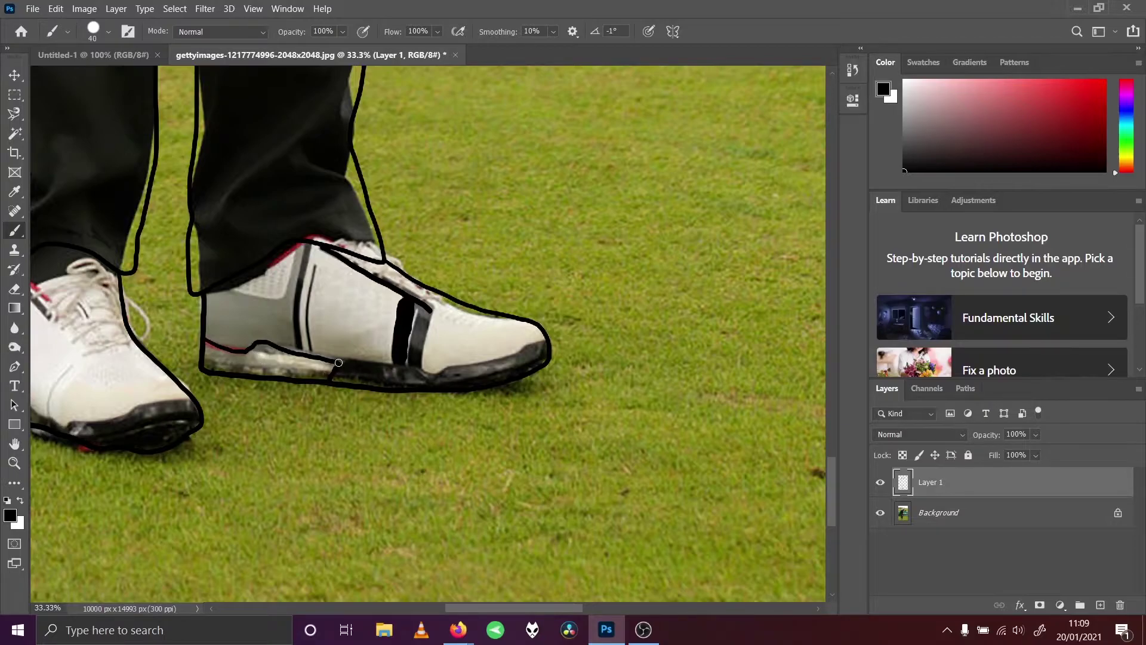
mouse_move(340, 363)
left_mouse_down()
mouse_move(425, 371)
mouse_move(532, 347)
left_mouse_up()
Paint the front half of the forward-pointing shoe's dark side stripe in black with a size 70 brush.
key("bracketright")
key("bracketright")
key("bracketright")
mouse_move(424, 309)
left_mouse_down()
mouse_move(417, 341)
mouse_move(424, 309)
left_mouse_up()
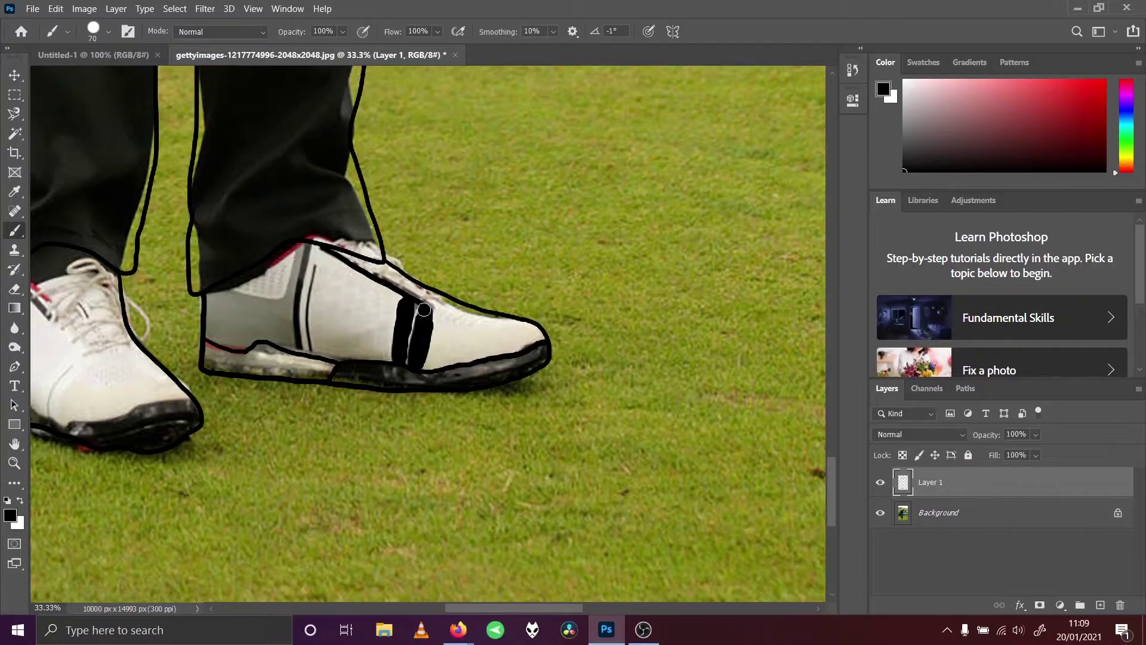
left_click(881, 512)
left_click(881, 513)
left_click(880, 512)
Trace the front end of the lacing and the panel below the trouser cuff on the same shoe with a size 35 brush.
key("bracketleft")
key("bracketleft")
key("bracketleft")
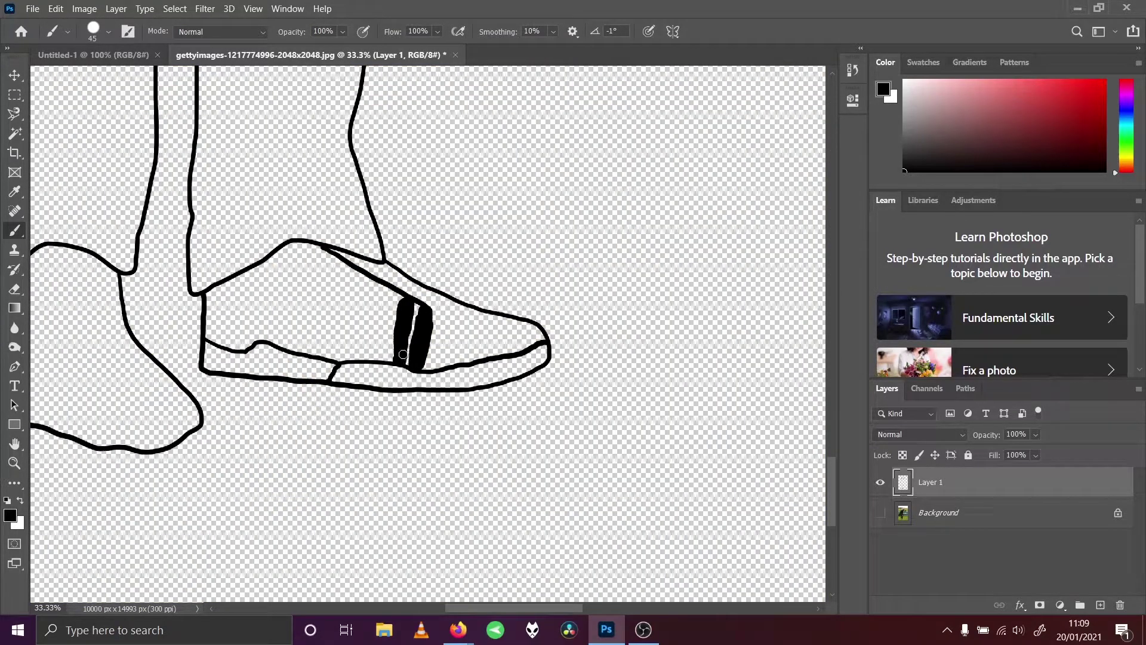
left_click(878, 513)
key("bracketleft")
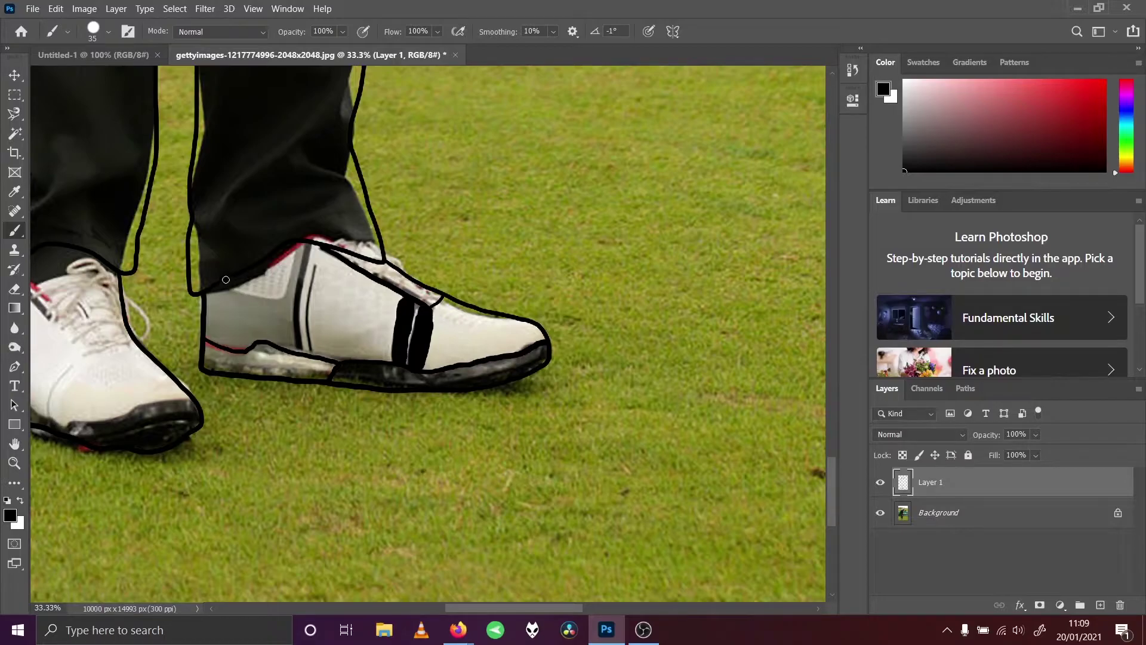
mouse_move(231, 288)
left_mouse_down()
mouse_move(286, 295)
mouse_move(296, 250)
left_mouse_up()
left_click(880, 512)
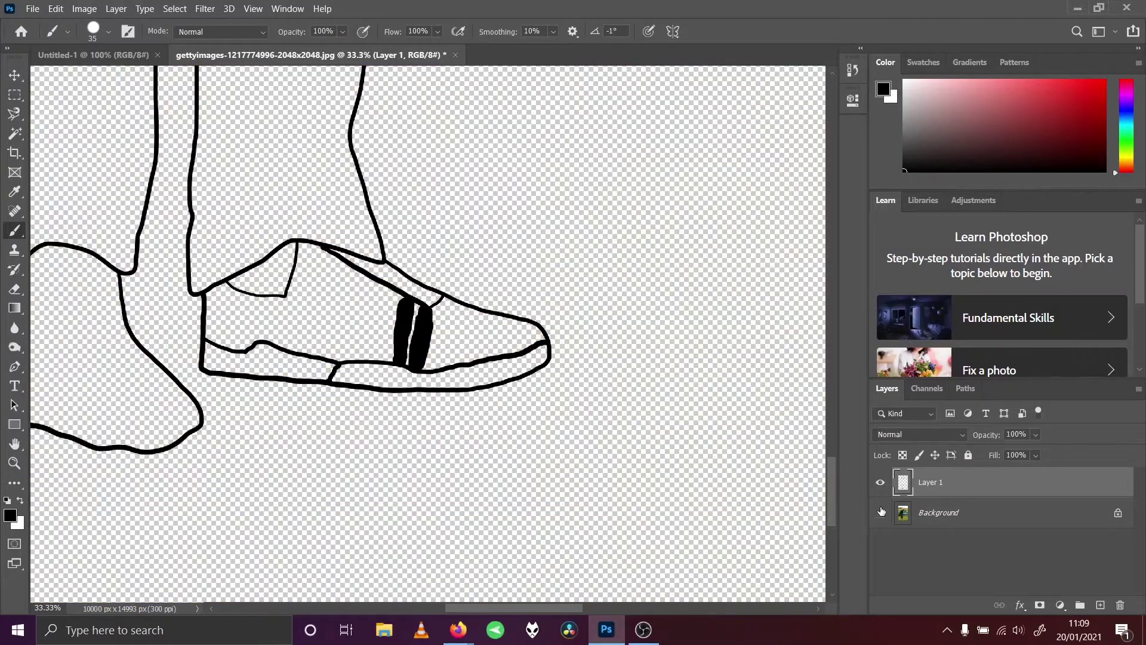
left_click(880, 513)
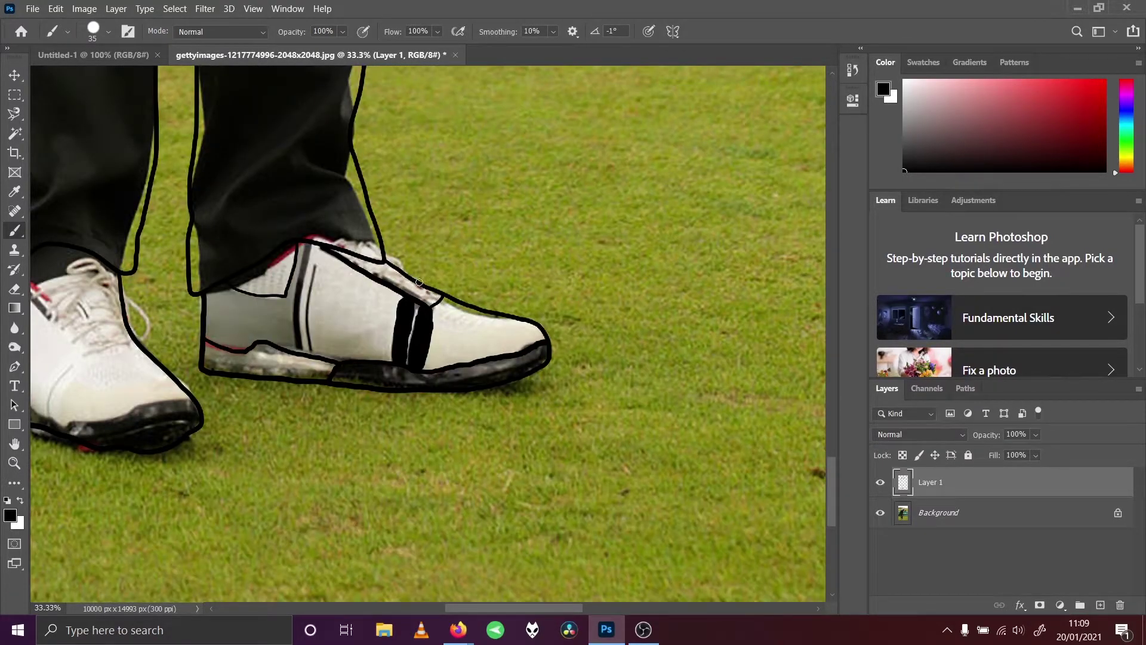
Draw two small lace loops rising from the front of the same shoe's lacing with a size 35 brush.
mouse_move(424, 281)
left_mouse_down()
mouse_move(428, 247)
mouse_move(419, 279)
mouse_move(403, 244)
mouse_move(419, 282)
left_mouse_up()
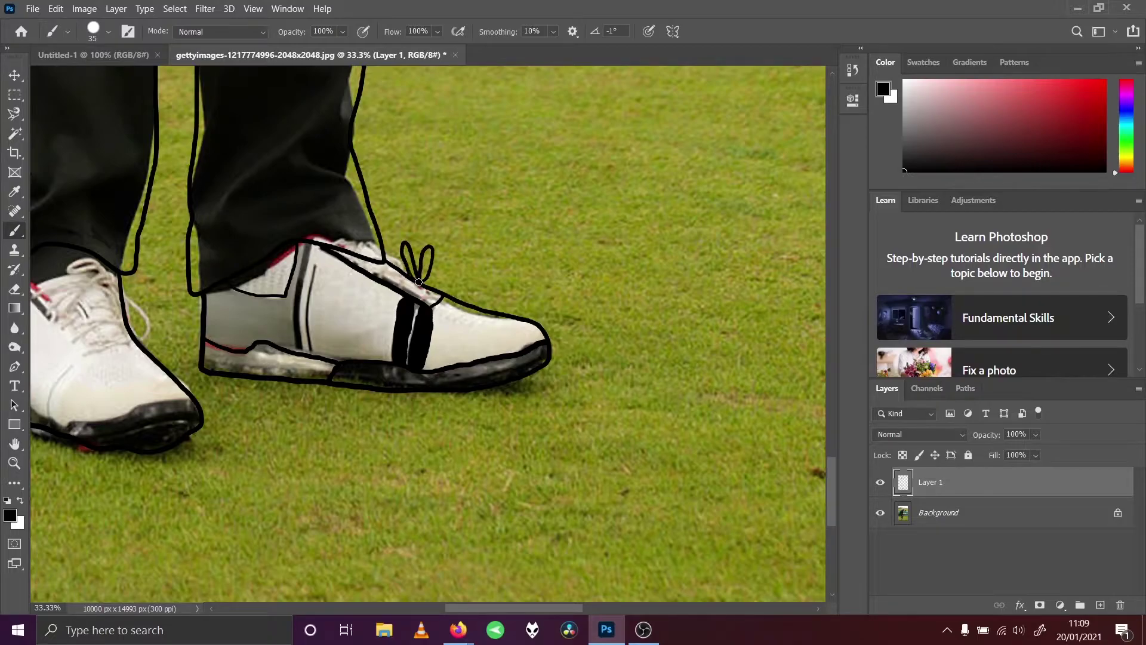
left_click(879, 514)
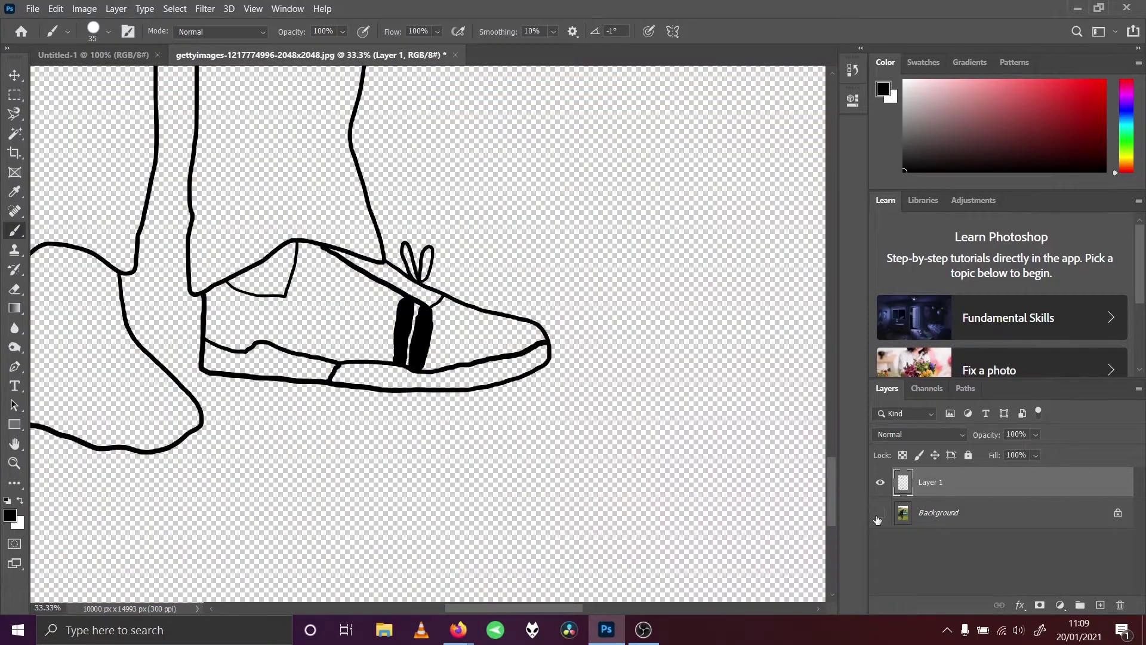
left_click(880, 514)
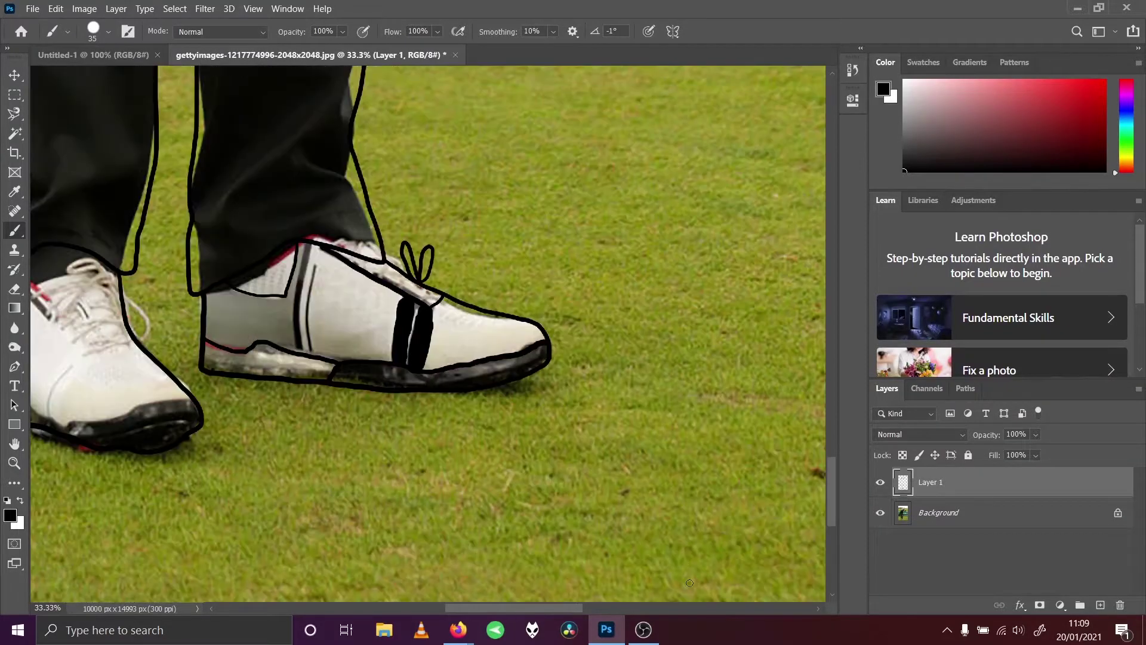
Trace the top edge of the sole and the heel lines on the other shoe with a size 50 brush.
left_click_drag(520, 608, 483, 605)
key("bracketright")
mouse_move(191, 381)
left_mouse_down()
mouse_move(290, 422)
mouse_move(405, 396)
left_mouse_up()
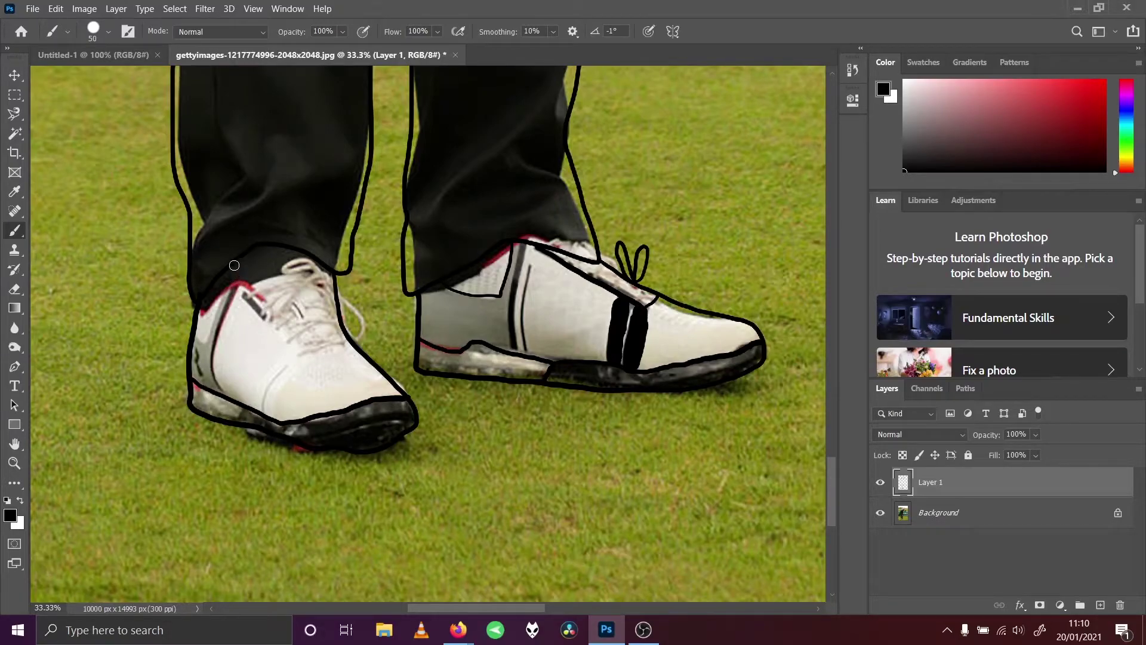
left_click_drag(233, 294, 212, 381)
left_click_drag(234, 265, 234, 287)
Fit the whole drawing in view, hide the Background photo layer and make Layer 1 active.
left_click(254, 9)
left_click(280, 143)
left_click(890, 513)
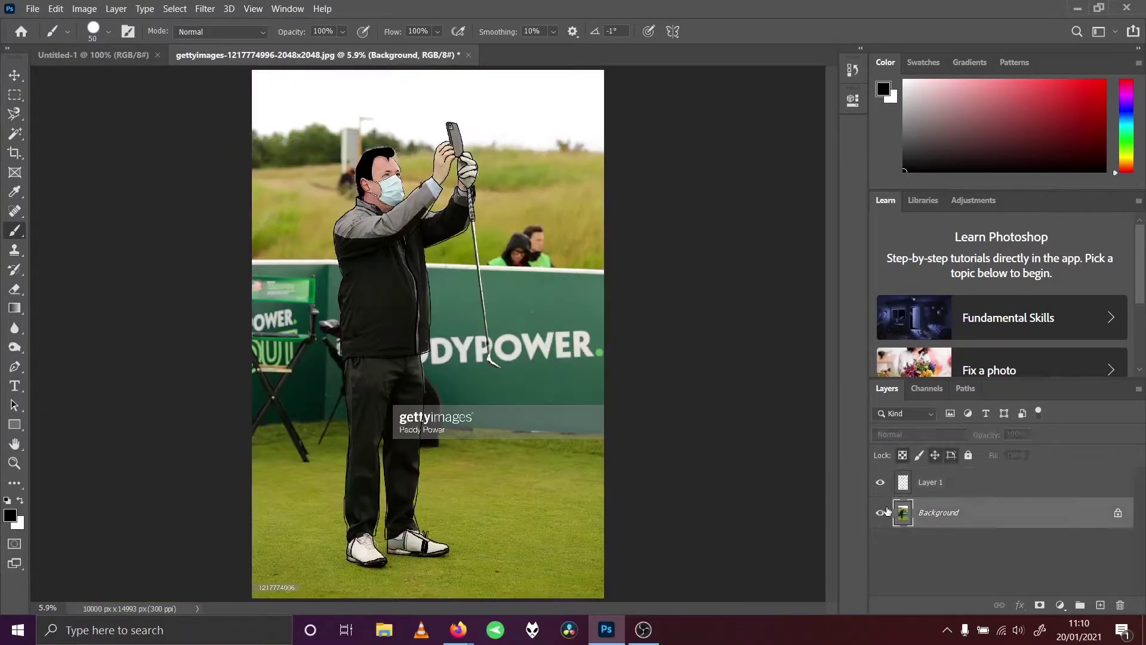
left_click(880, 512)
left_click(926, 473)
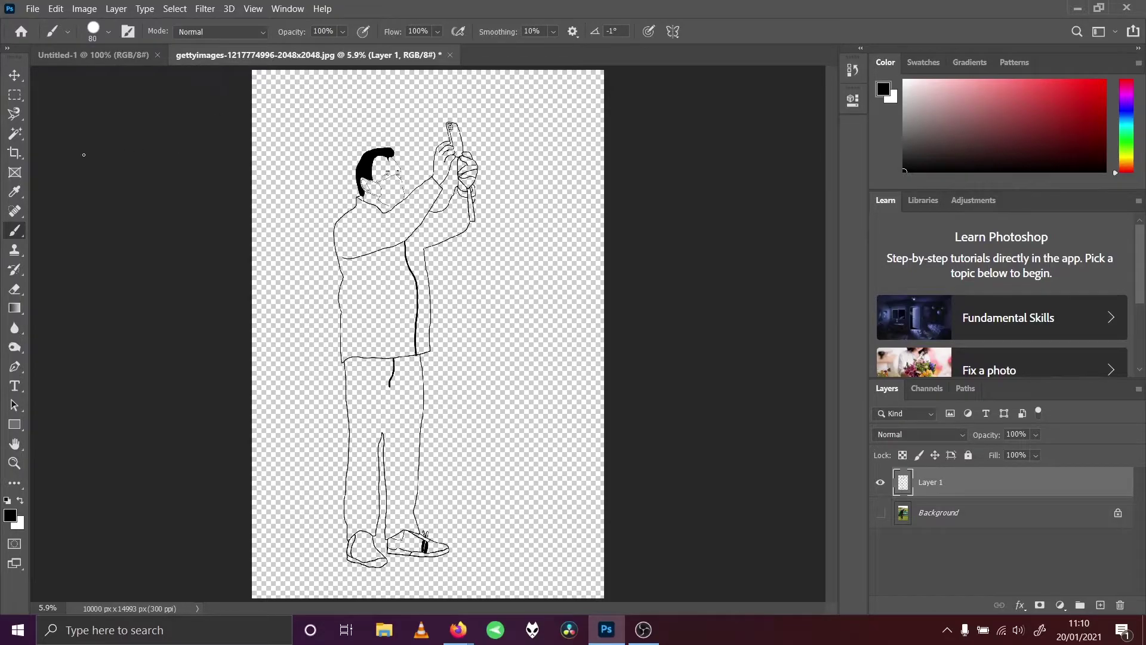
Select the empty face area above the mask on Layer 1 with the Magic Wand and expand the selection.
left_click(643, 630)
left_click(642, 630)
left_click(15, 463)
left_click(378, 224)
left_click(393, 152)
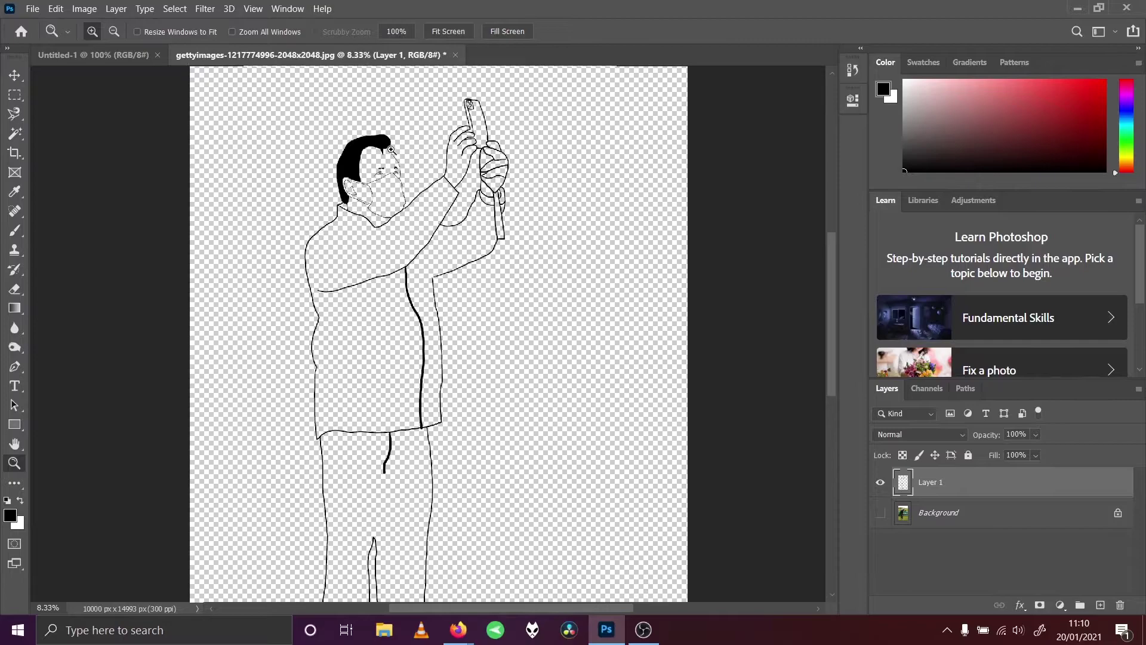
left_click(391, 150)
left_click(383, 146)
left_click(384, 146)
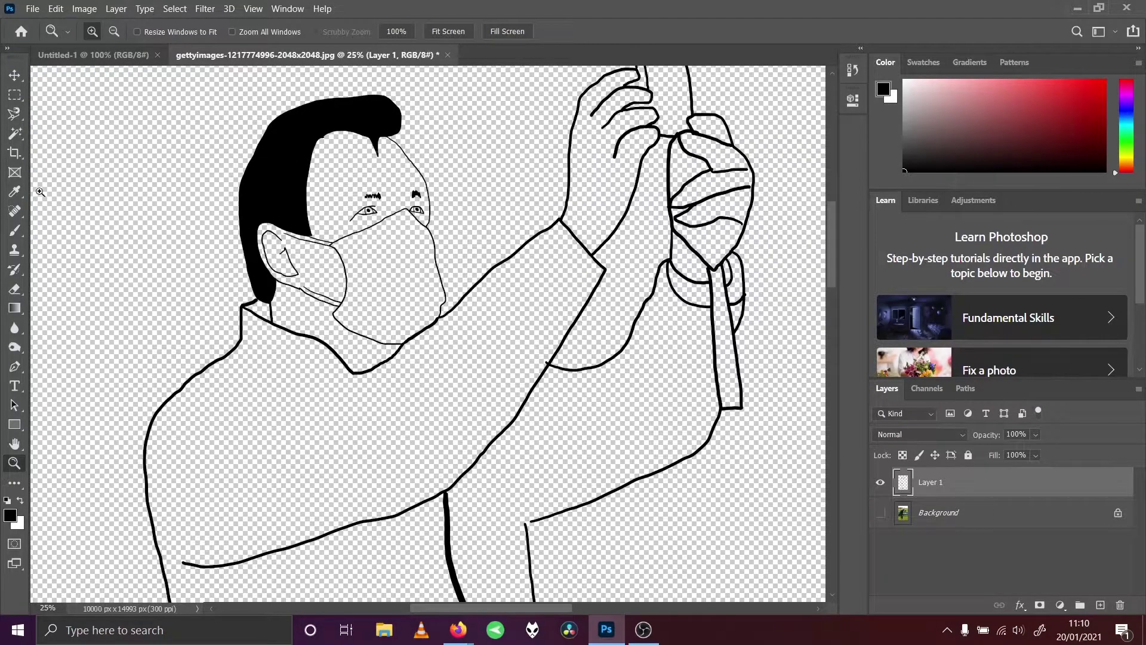
left_click(14, 133)
left_click(375, 267)
left_click(56, 8)
left_click(58, 22)
left_click(323, 180)
left_click(175, 9)
mouse_move(264, 208)
left_click(352, 232)
left_click(642, 192)
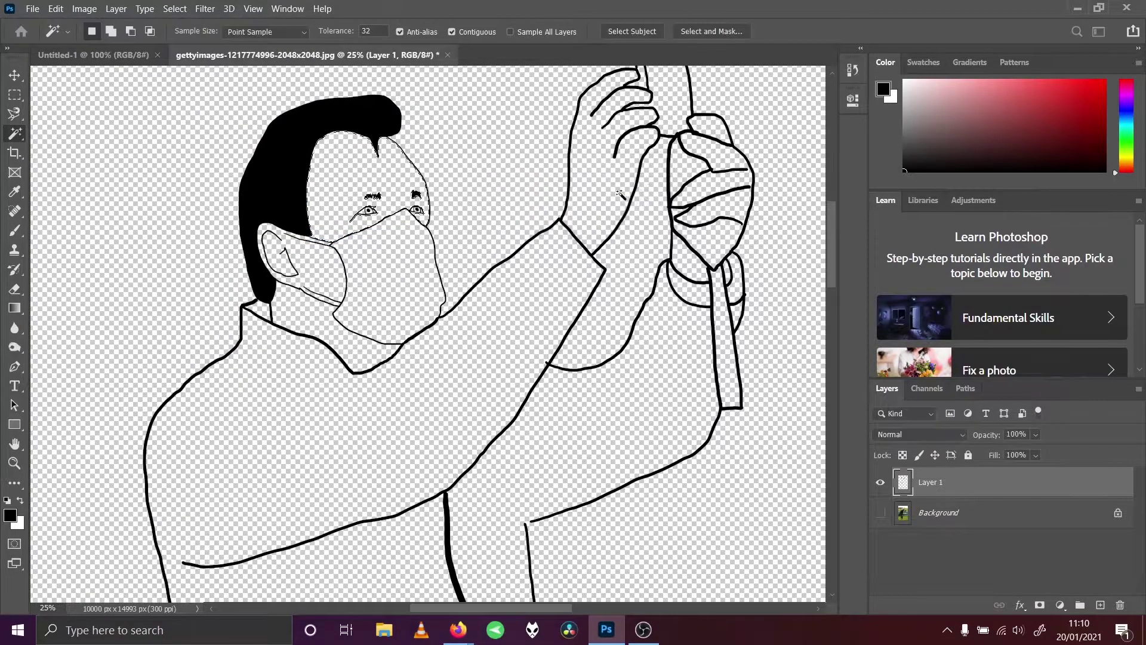
Fill the selected face area with the white background color and deselect it.
left_click(34, 9)
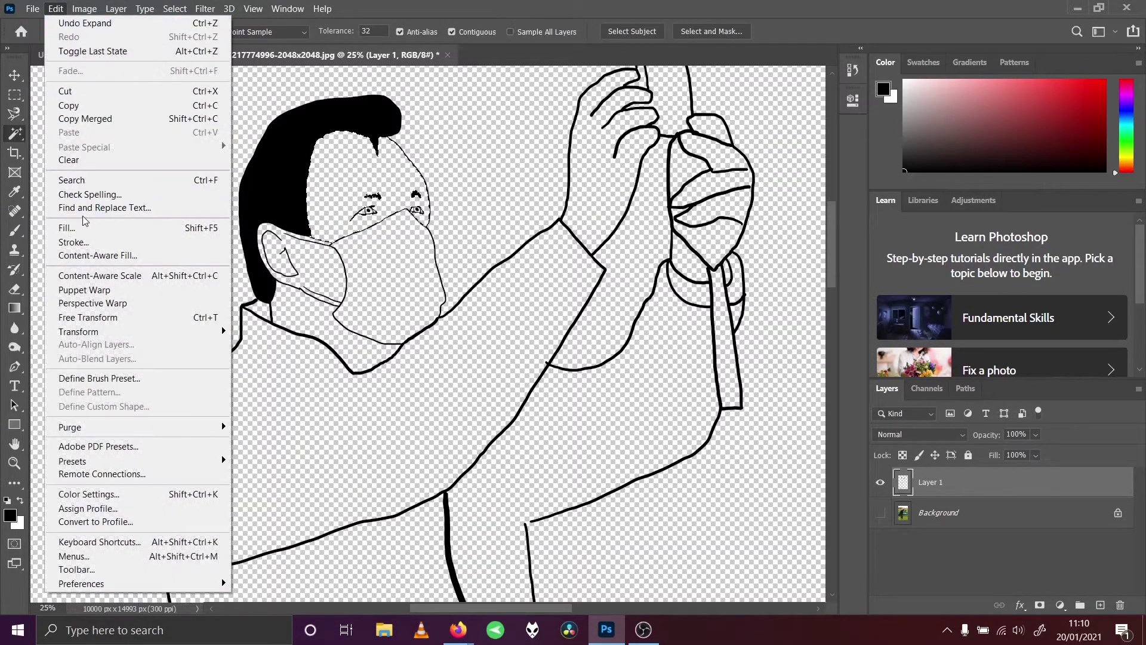
left_click(90, 227)
left_click(555, 353)
left_click(566, 377)
left_click(631, 354)
key("w")
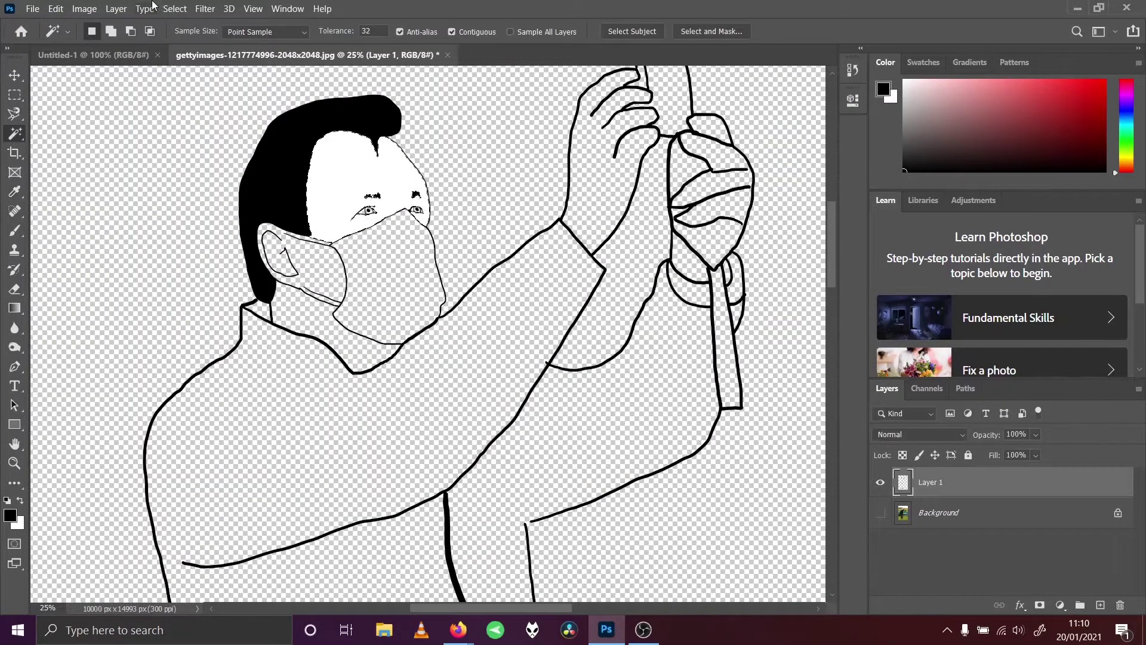
left_click(175, 8)
left_click(176, 79)
Expand the selection of the neck area below the mask and fill it with the white background color.
left_click(175, 9)
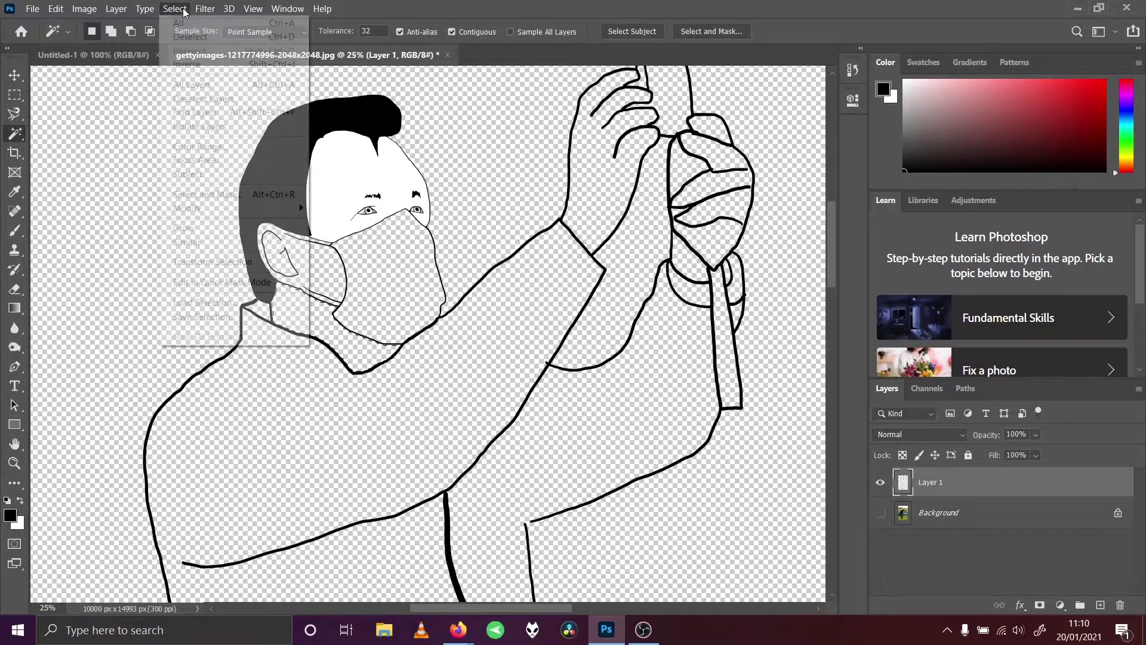
mouse_move(283, 210)
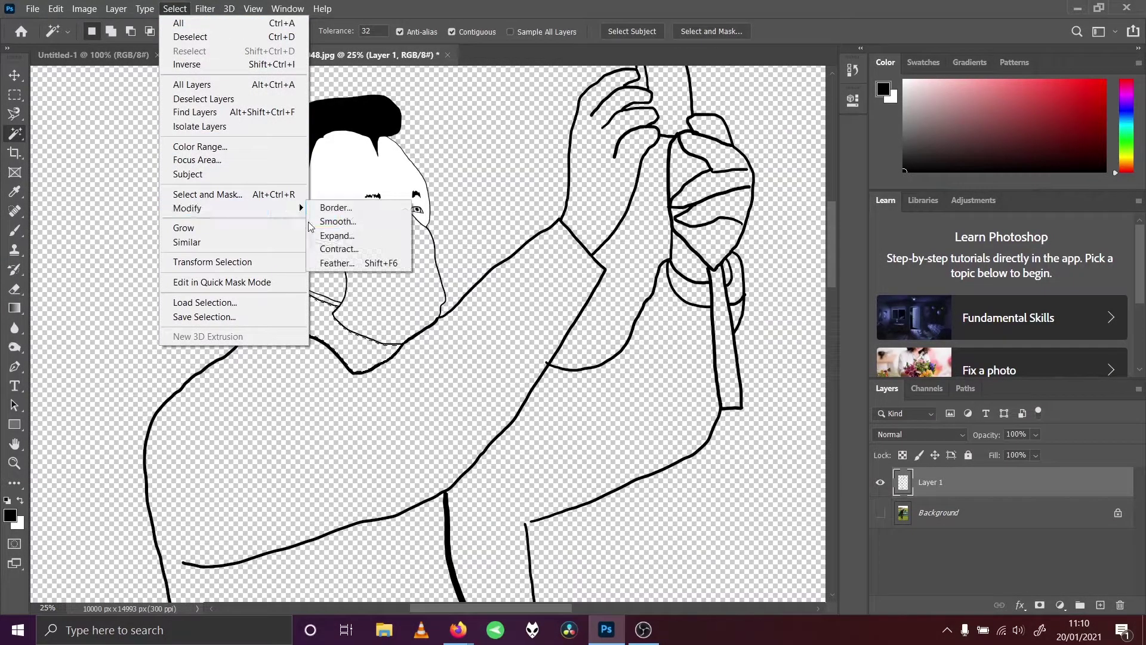
left_click(338, 235)
left_click(655, 195)
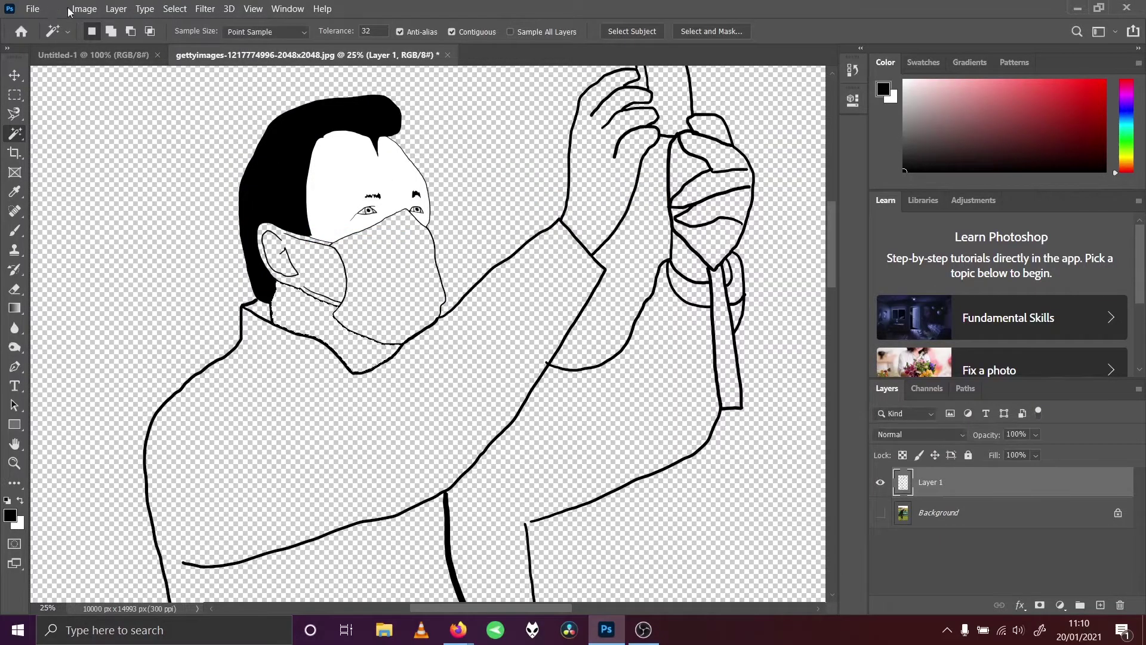
left_click(55, 9)
left_click(91, 228)
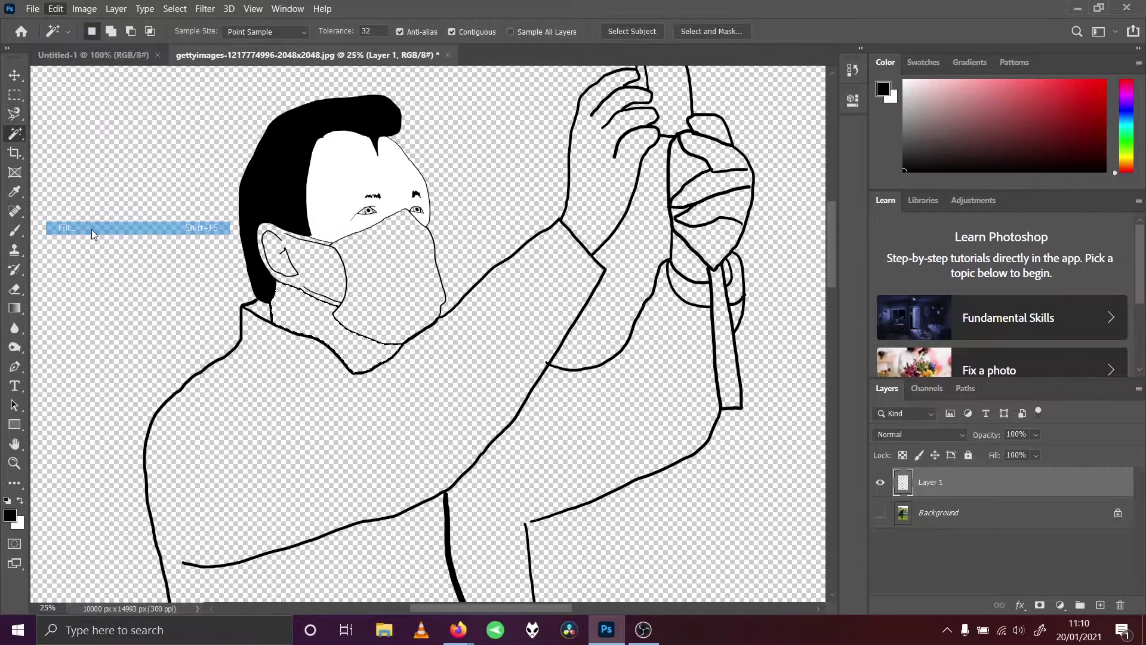
left_click(633, 354)
left_click(175, 8)
left_click(182, 37)
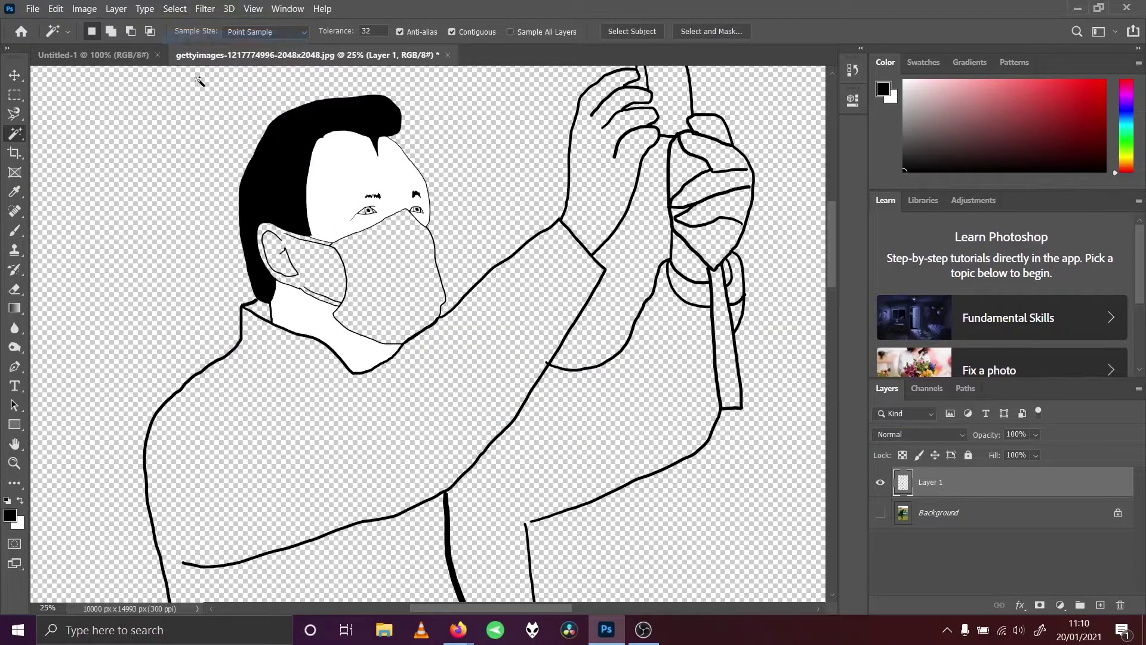
Erase the extra upper line of the lower mask strap between the ear and the mask with a size 20 eraser.
left_click(14, 463)
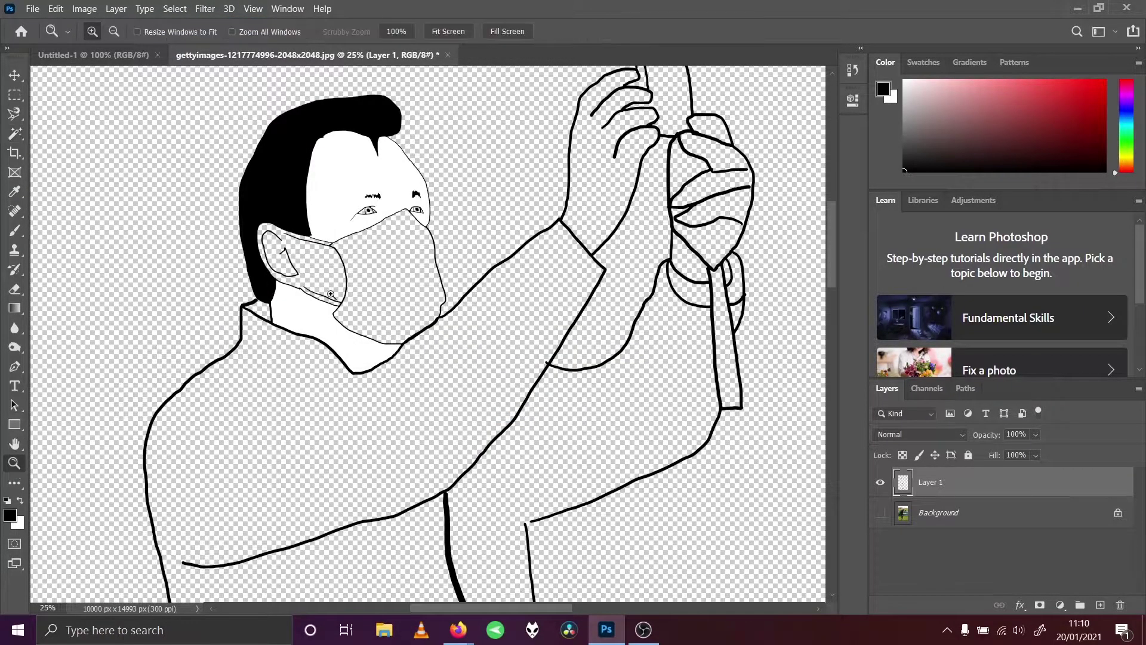
left_click(339, 304)
left_click(341, 314)
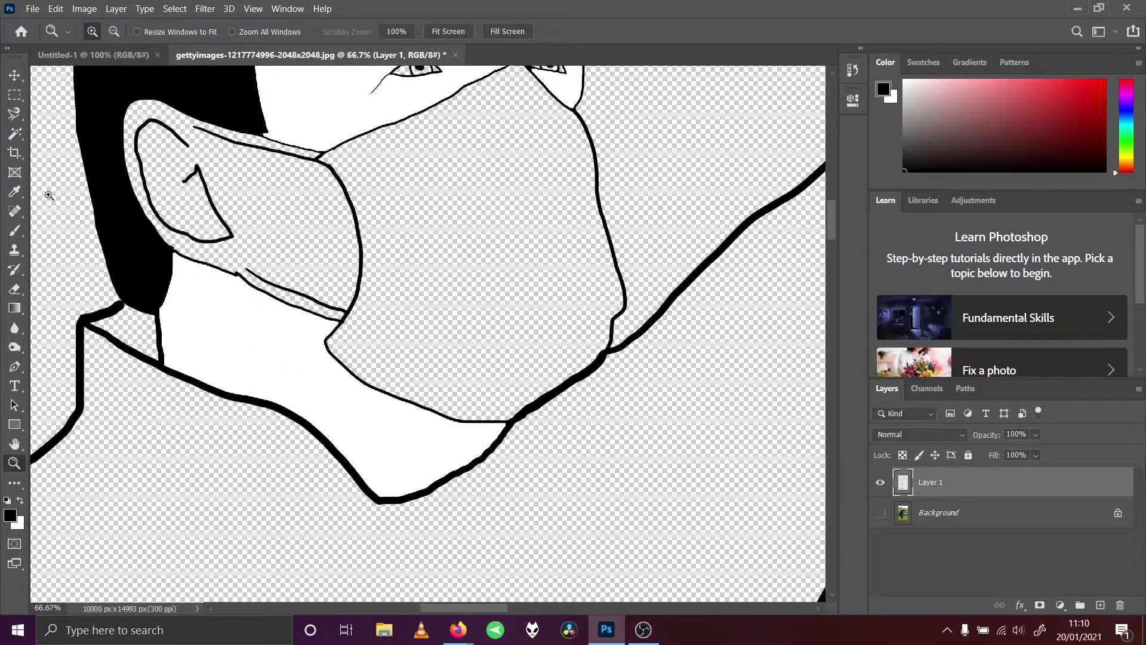
left_click(14, 192)
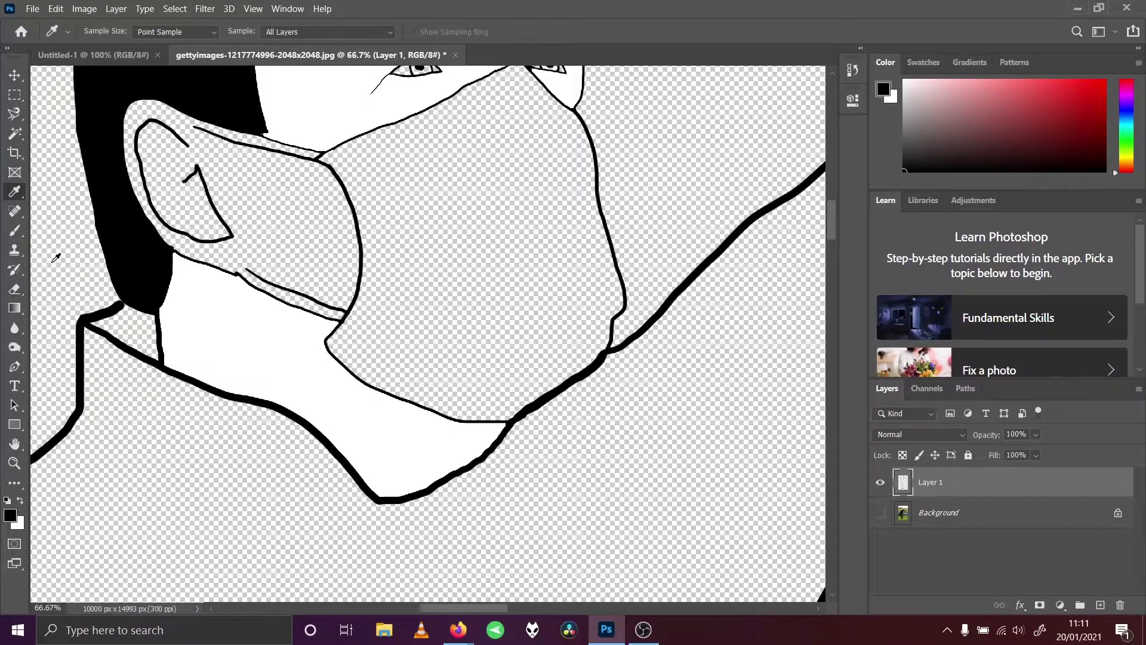
left_click(15, 288)
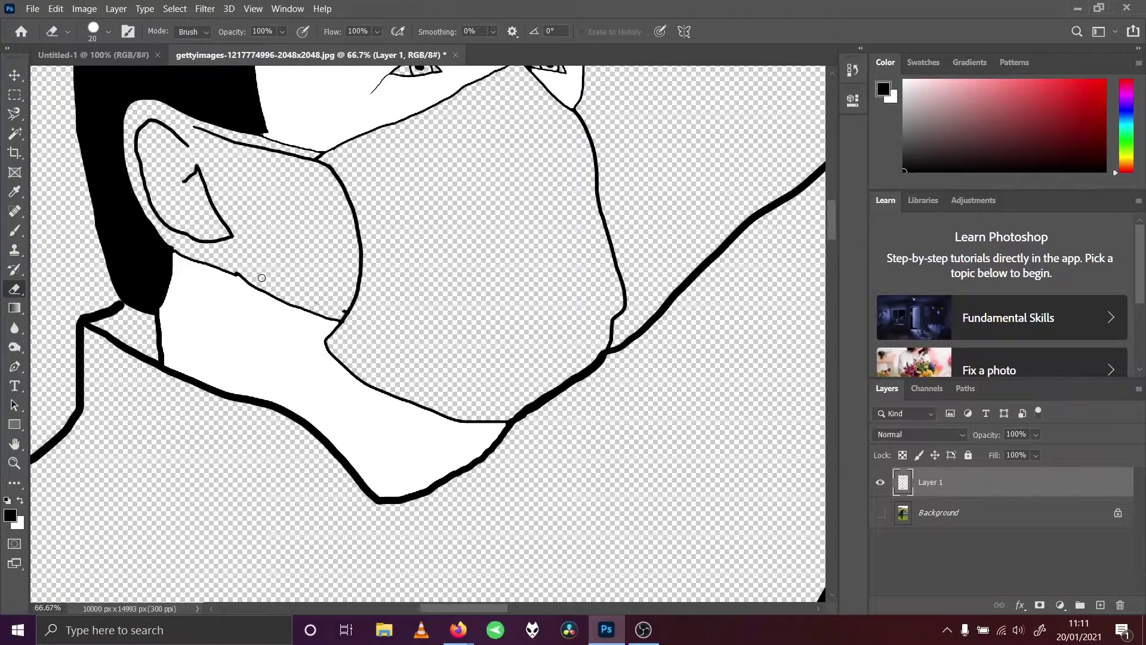
left_click(56, 8)
left_click(77, 22)
left_click(55, 9)
left_click(78, 22)
Select the empty ear and cheek area beside the mask with the Magic Wand and expand the selection by 3 pixels.
left_click(14, 230)
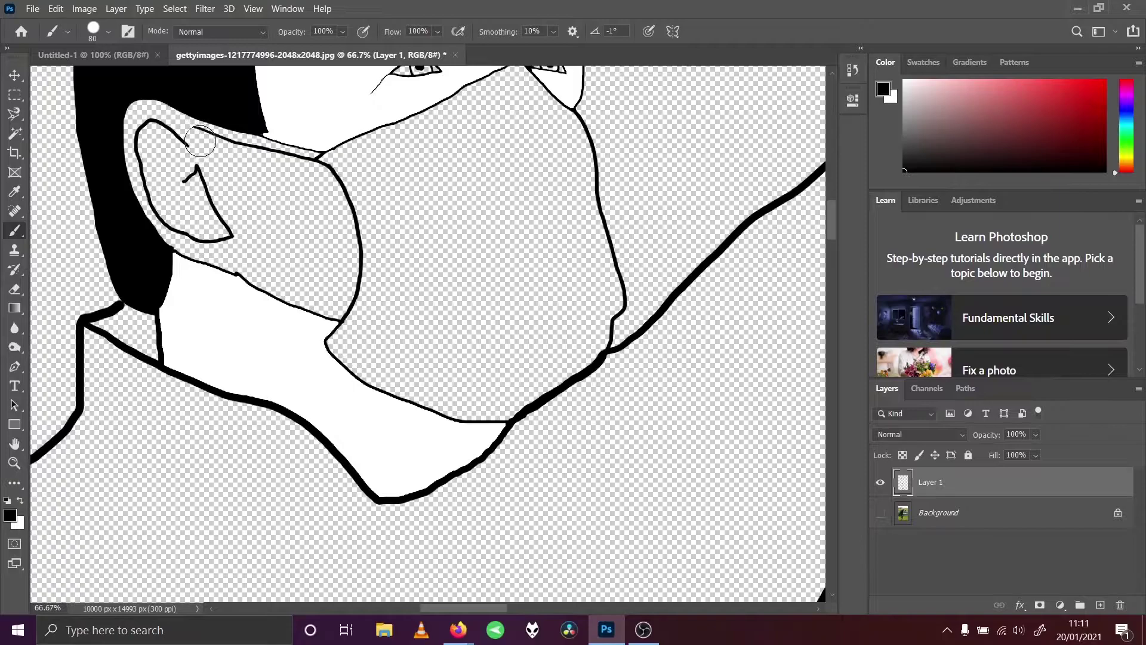
left_click(15, 133)
left_click(248, 201)
left_click(175, 8)
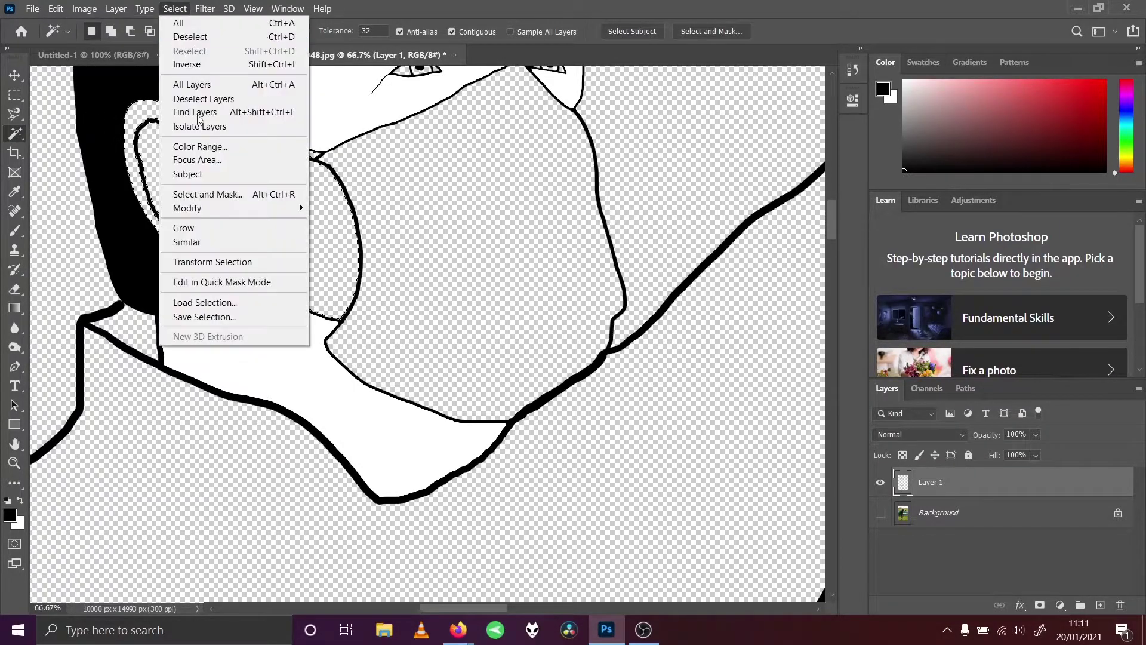
mouse_move(239, 208)
left_click(335, 234)
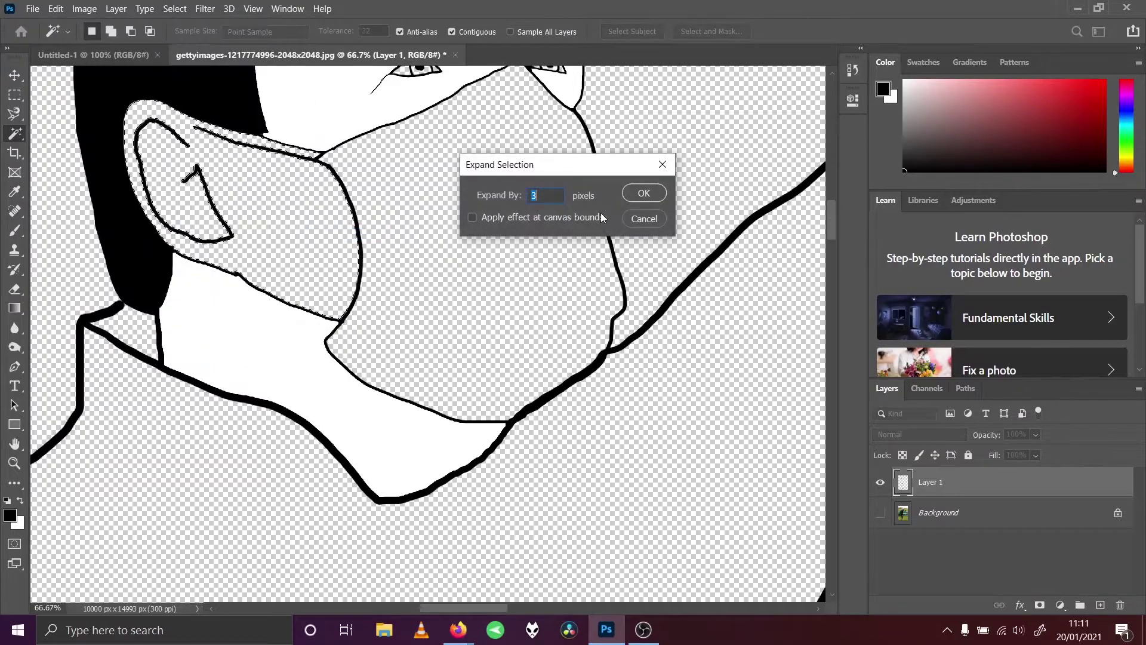
left_click(643, 193)
Fill the selected ear and cheek area with the Background Color at 100% opacity and deselect it.
left_click(55, 9)
left_click(89, 227)
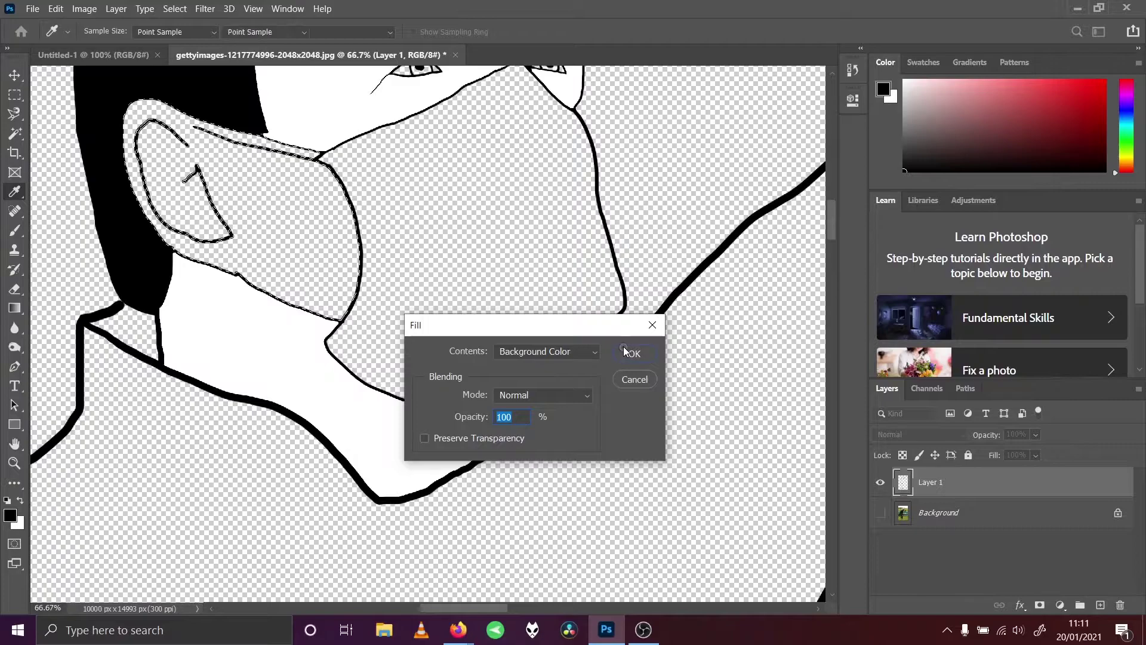
left_click(624, 351)
key("w")
left_click(175, 9)
left_click(185, 35)
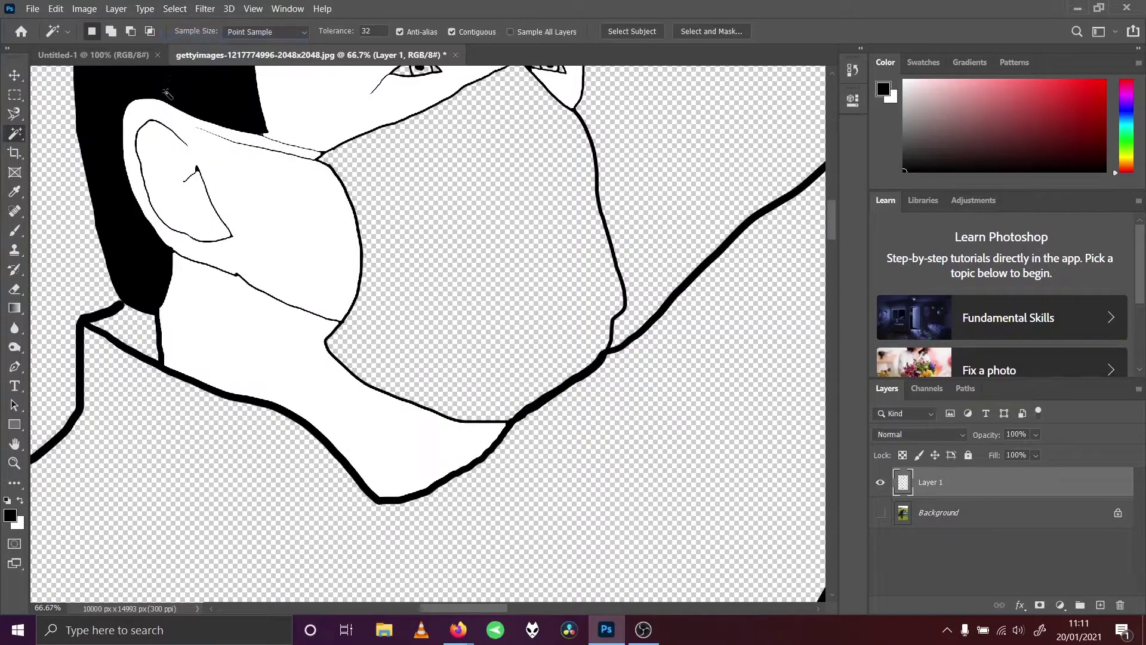
left_click(442, 183)
left_click(55, 9)
left_click(72, 25)
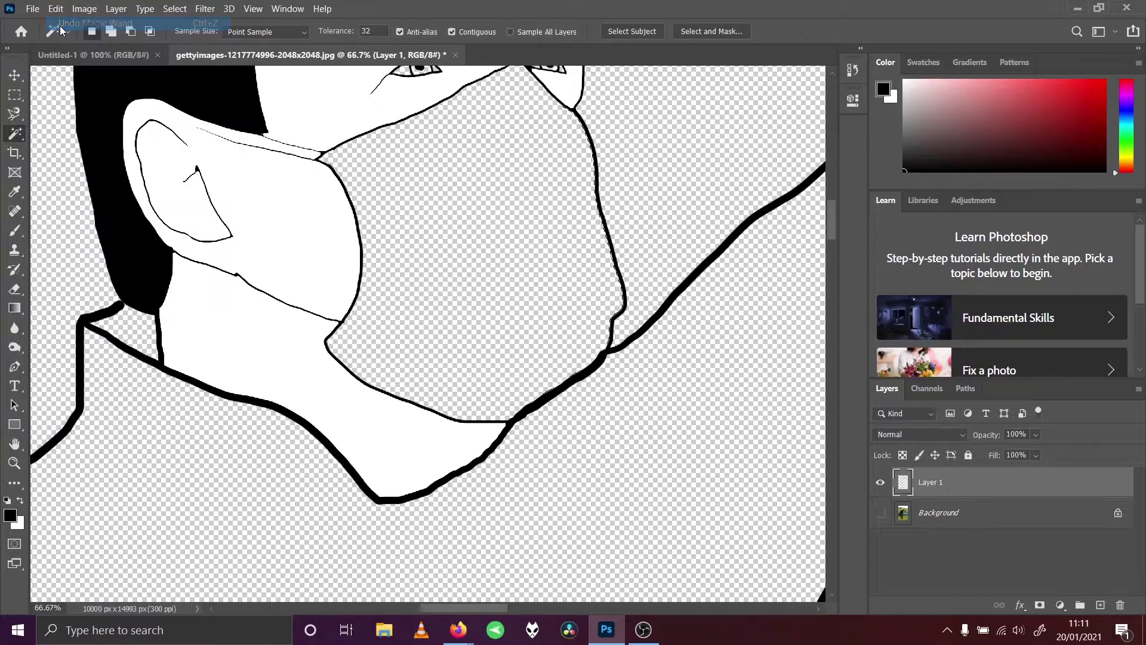
Retrace the thinned upper mask strap line in black with a size 20 brush, and reduce the brush to size 9.
left_click(15, 230)
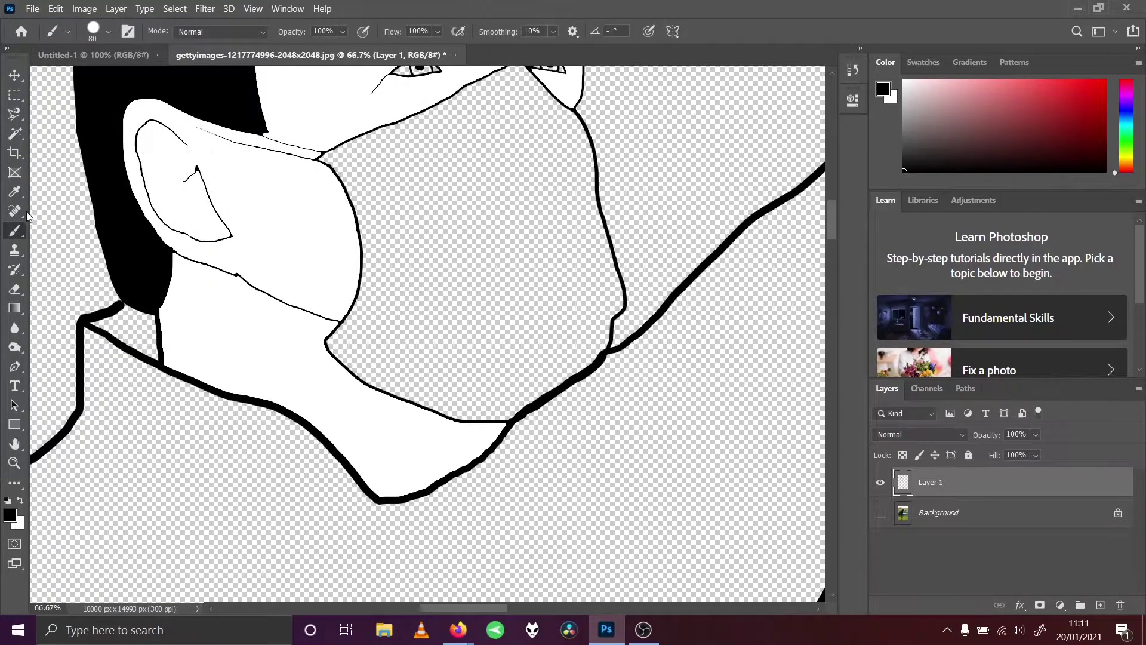
key("bracketleft")
key("bracketleft")
key("bracketleft")
key("bracketleft")
key("bracketleft")
key("bracketleft")
key("bracketleft")
key("bracketright")
left_click_drag(242, 147, 278, 155)
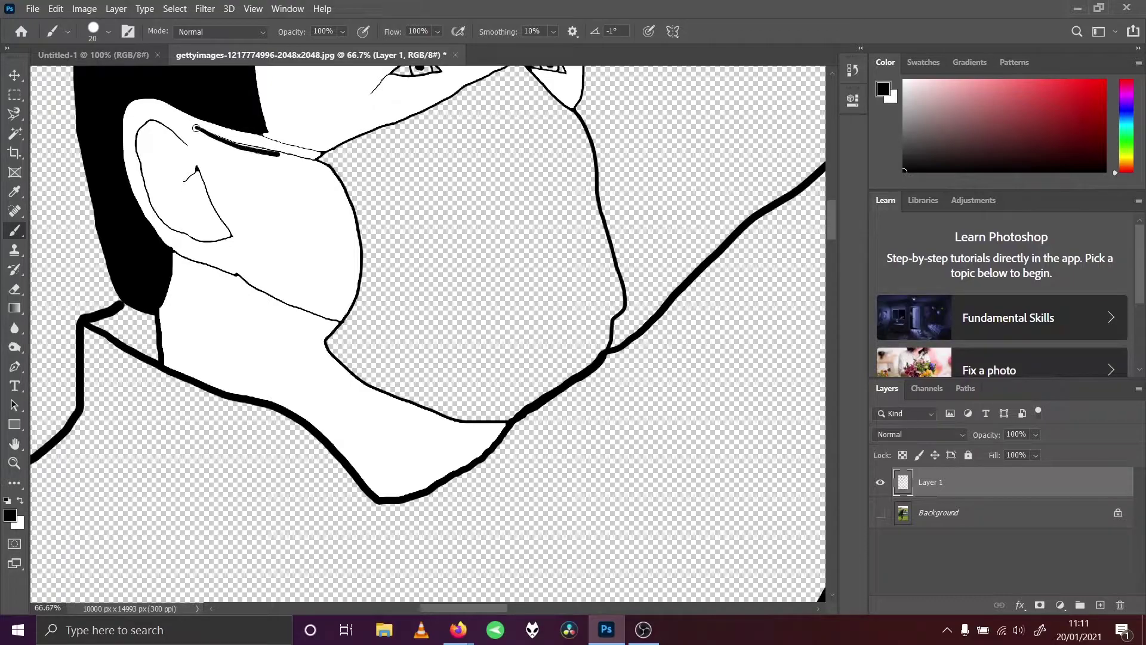
key("bracketleft")
key("bracketleft")
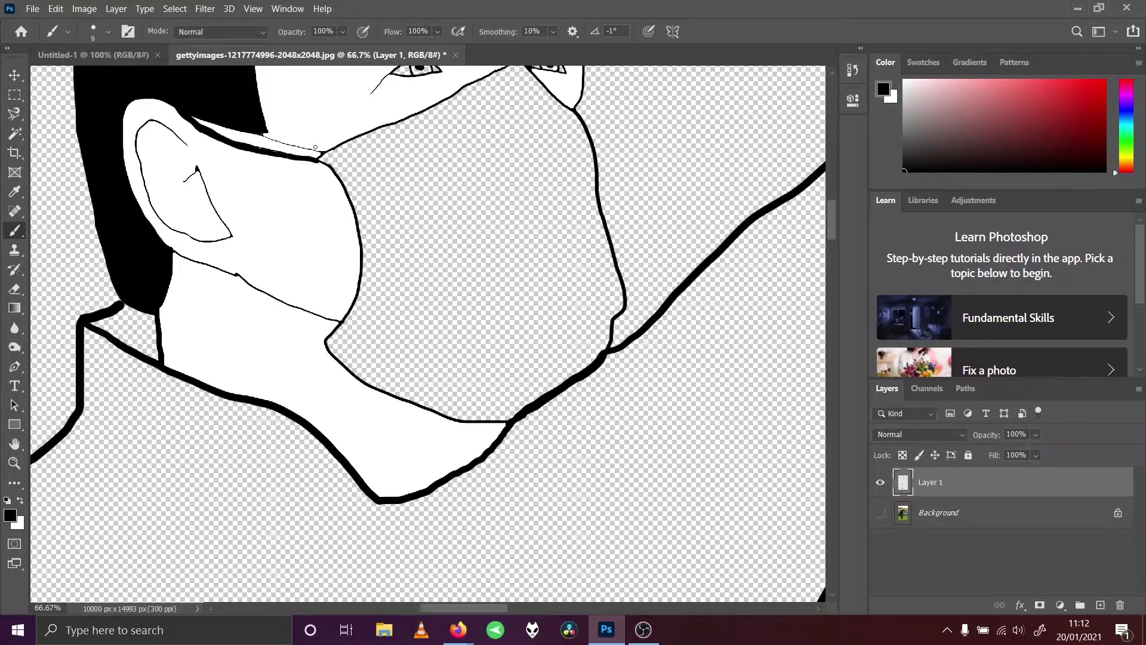
Retrace the top line of the upper mask strap from the hair to the mask in black with a size 25 brush.
key("bracketright")
key("bracketright")
key("bracketright")
mouse_move(269, 136)
left_mouse_down()
mouse_move(310, 147)
mouse_move(258, 129)
left_mouse_up()
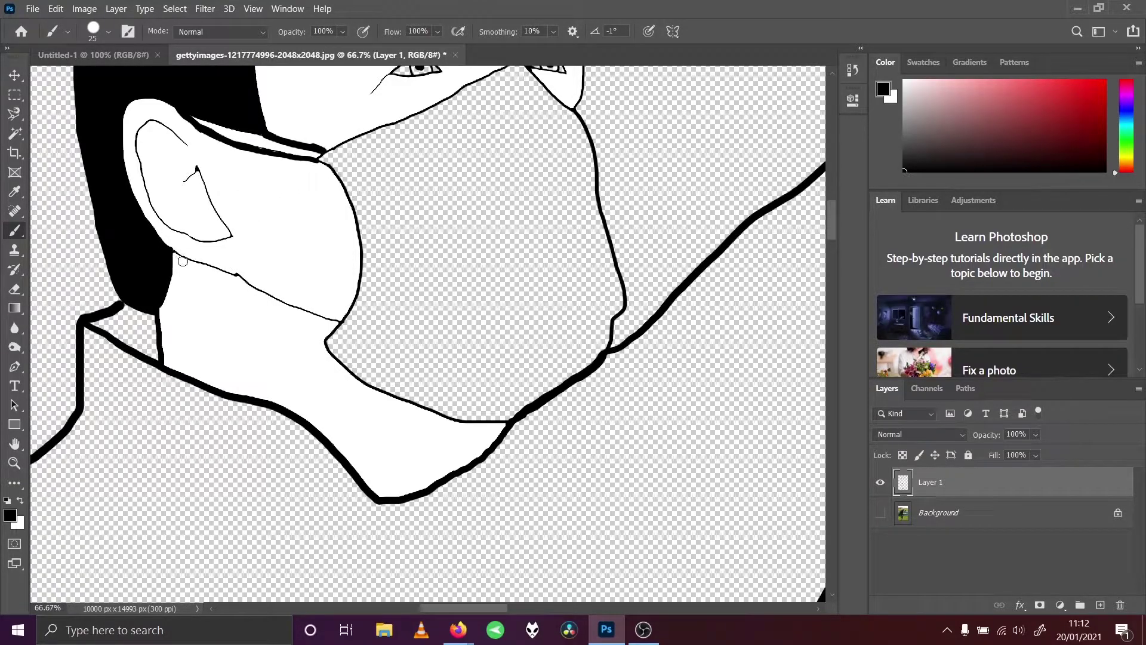
Thicken the lower mask strap's upper line with a size 35 brush and draw its lower line with a size 20 brush.
left_click_drag(173, 251, 329, 315)
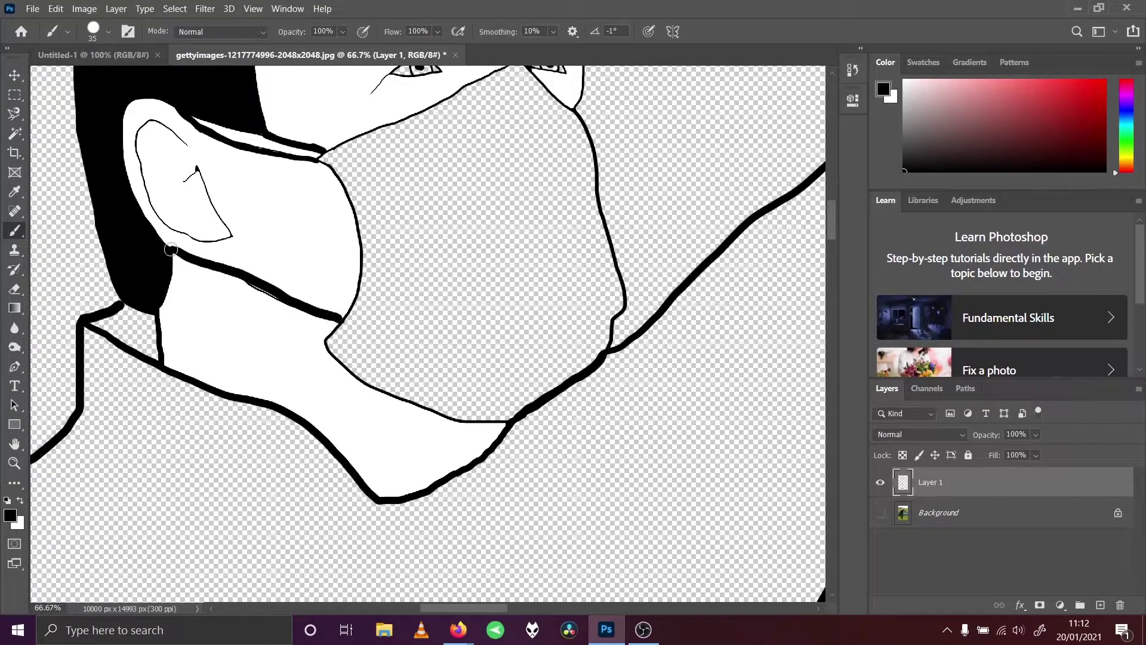
left_click_drag(171, 250, 170, 250)
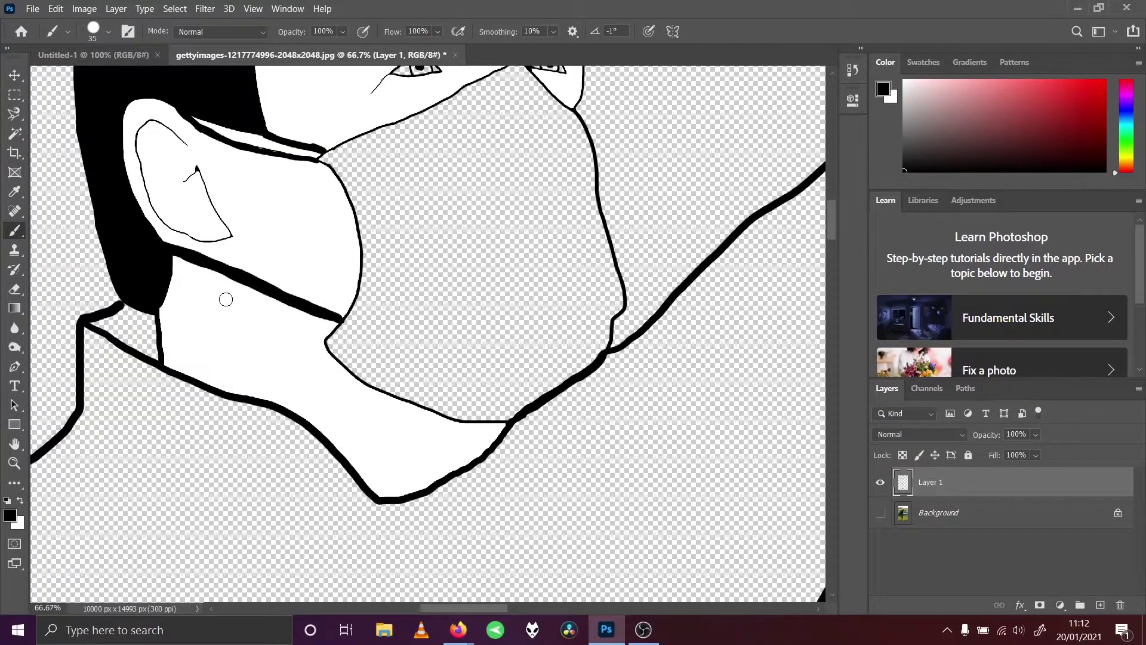
key("bracketleft")
key("bracketleft")
key("bracketleft")
left_click_drag(168, 269, 322, 330)
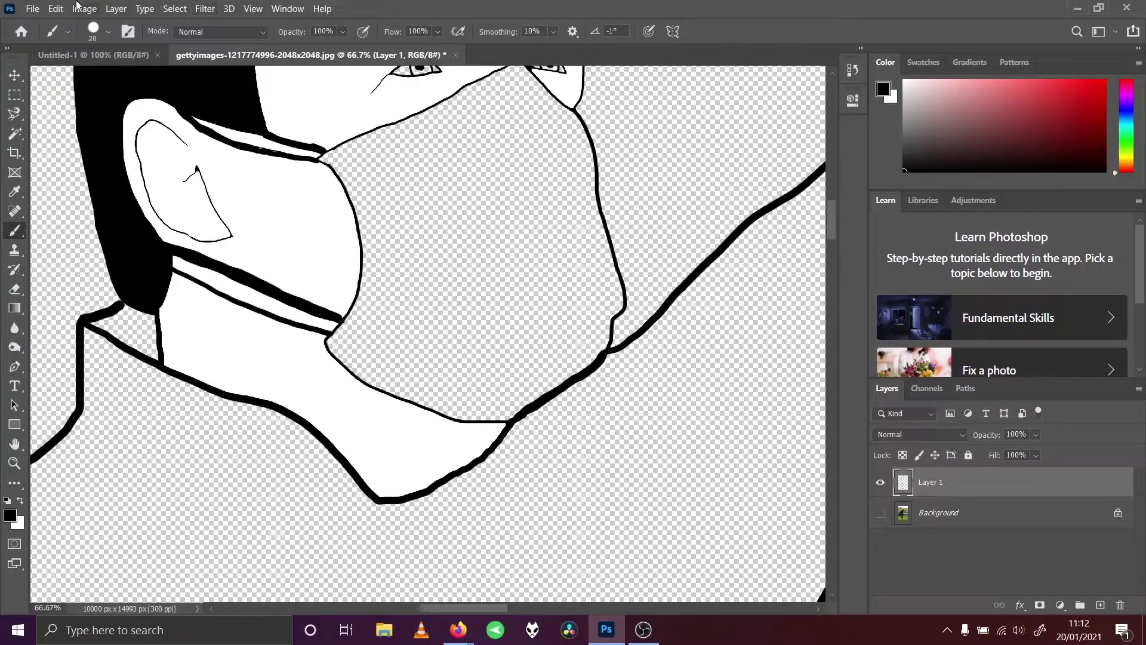
Set the foreground color to a light turquoise, about #8ae1e9, for the face mask.
left_click(267, 6)
left_click(280, 143)
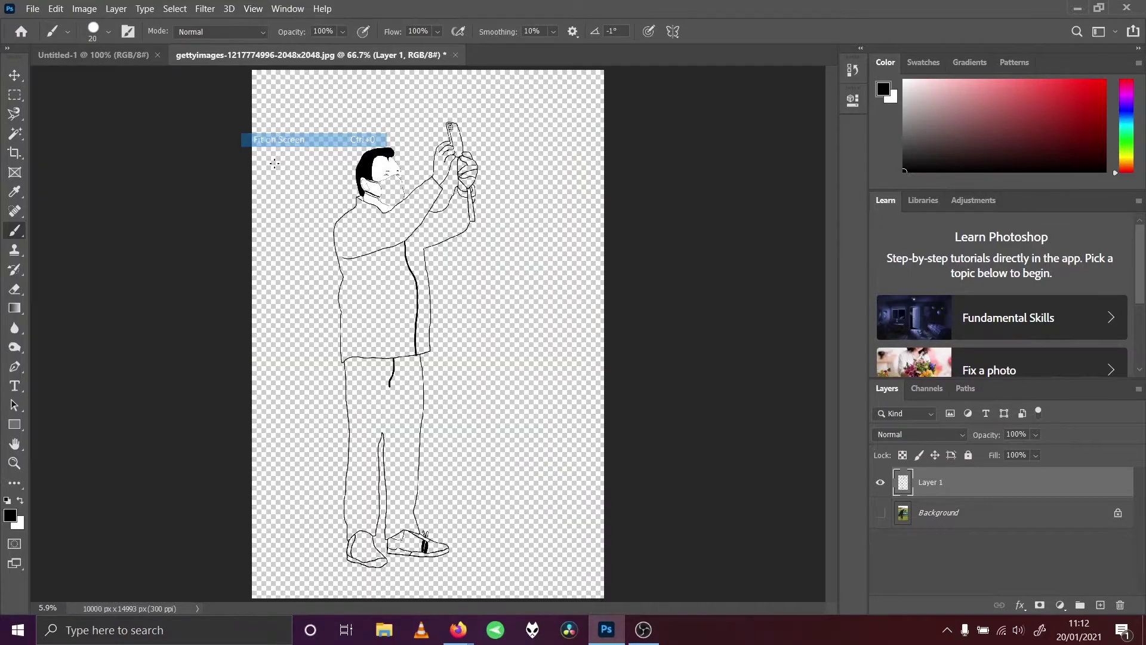
left_click(14, 462)
left_click_drag(334, 154, 429, 231)
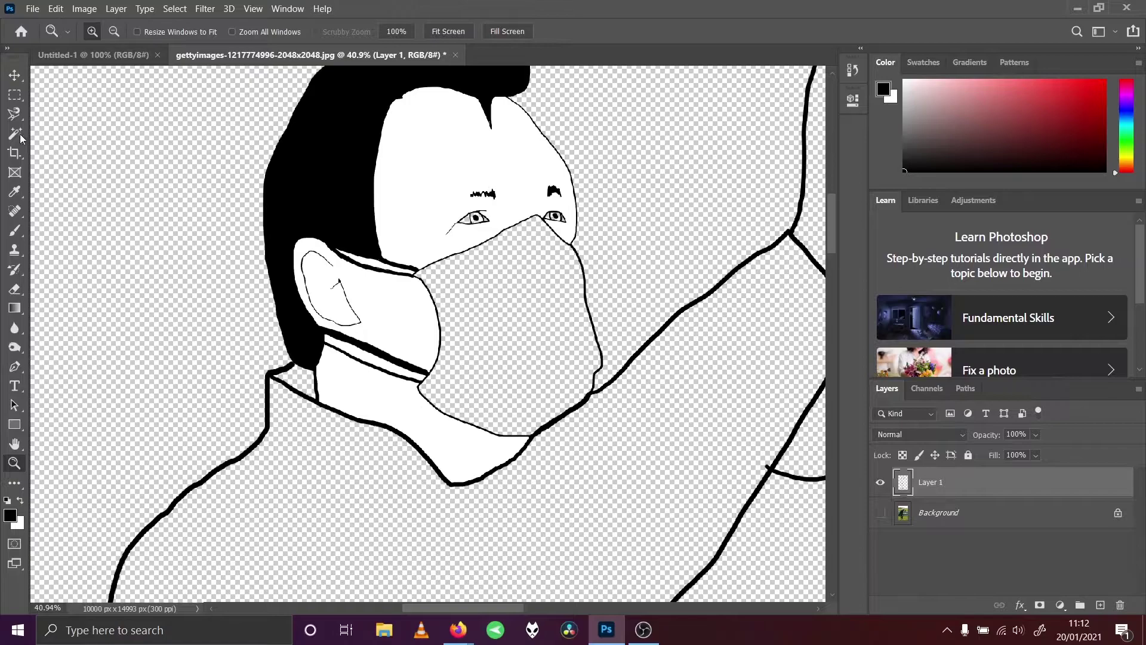
left_click(17, 132)
left_click(470, 285)
left_click(15, 517)
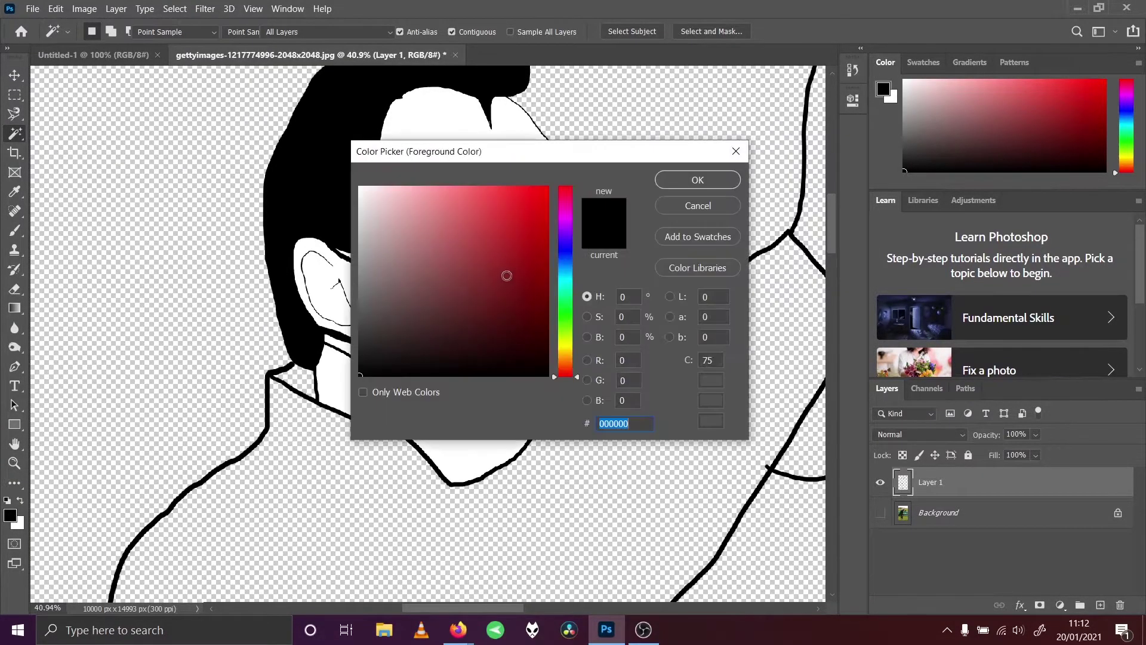
left_click_drag(571, 274, 571, 278)
left_click(440, 232)
left_click_drag(440, 232, 440, 199)
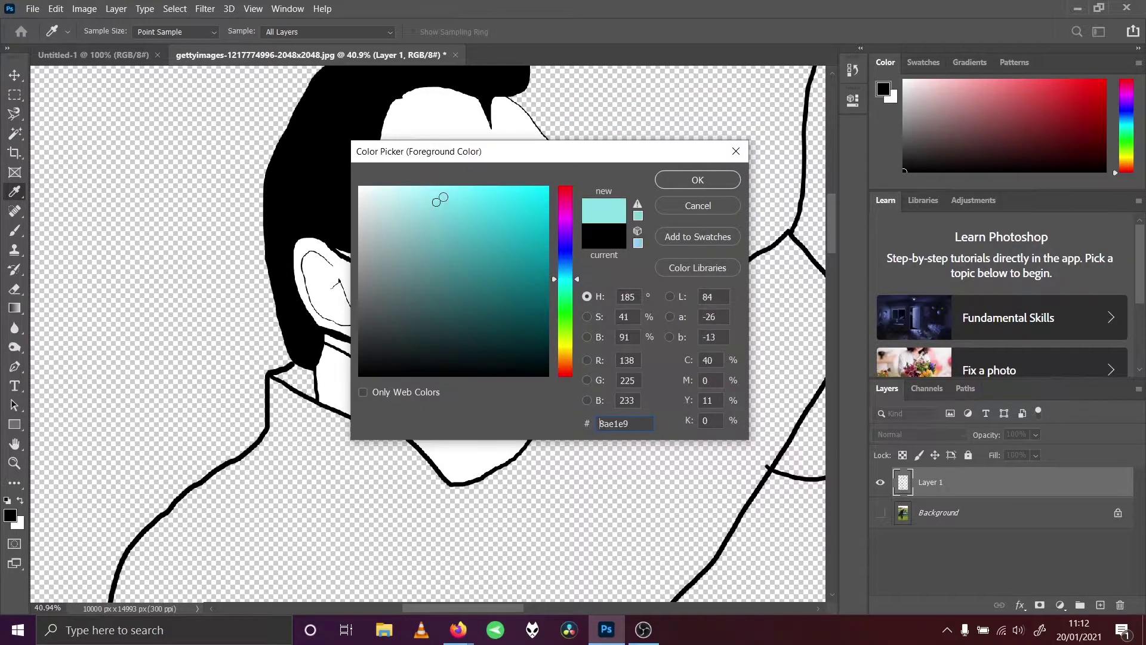
left_click(698, 179)
Select the empty face mask area with the Magic Wand, fill it with the turquoise foreground color, and deselect it.
key("w")
left_click(494, 284)
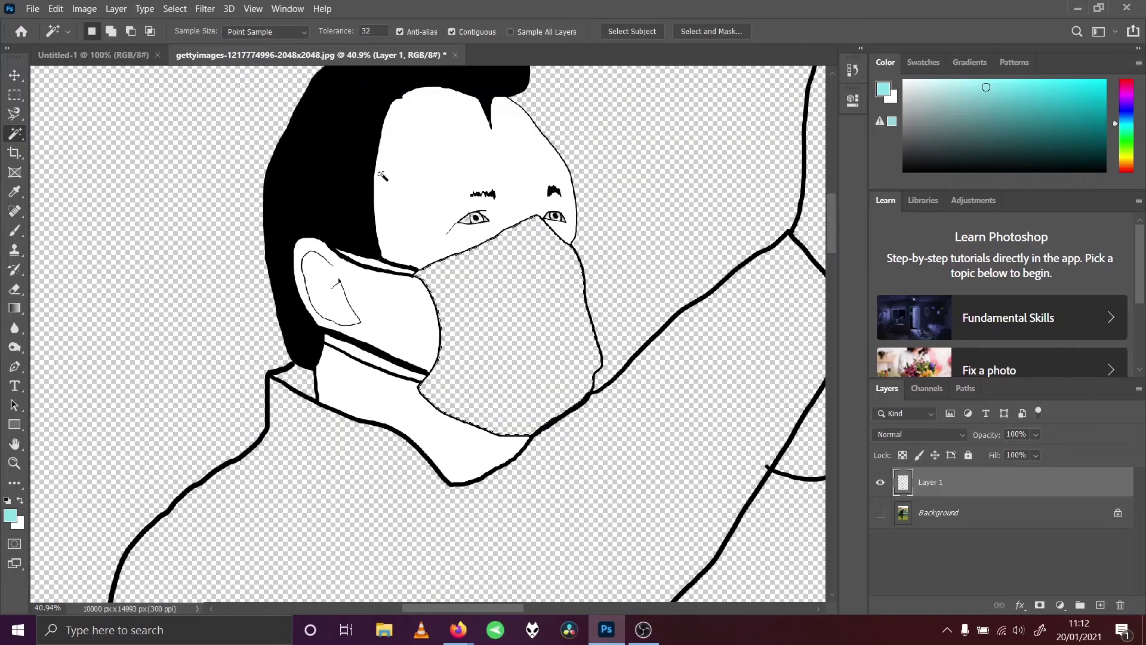
left_click(55, 8)
left_click(72, 228)
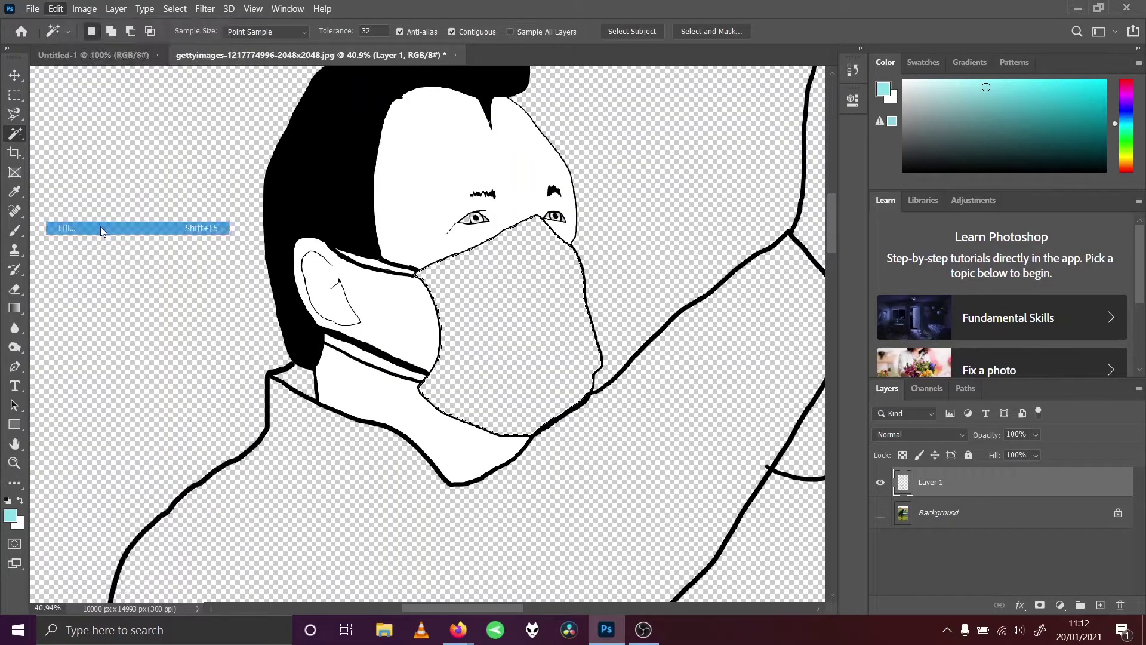
left_click(591, 352)
left_click(565, 361)
left_click(634, 354)
left_click(174, 8)
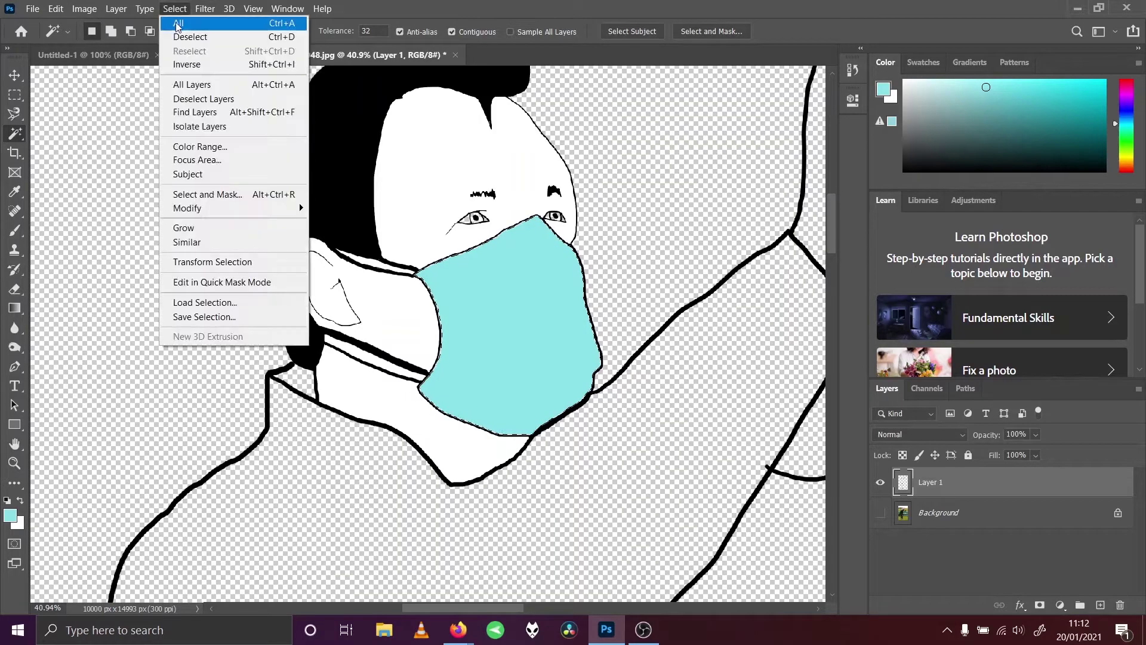
left_click(209, 38)
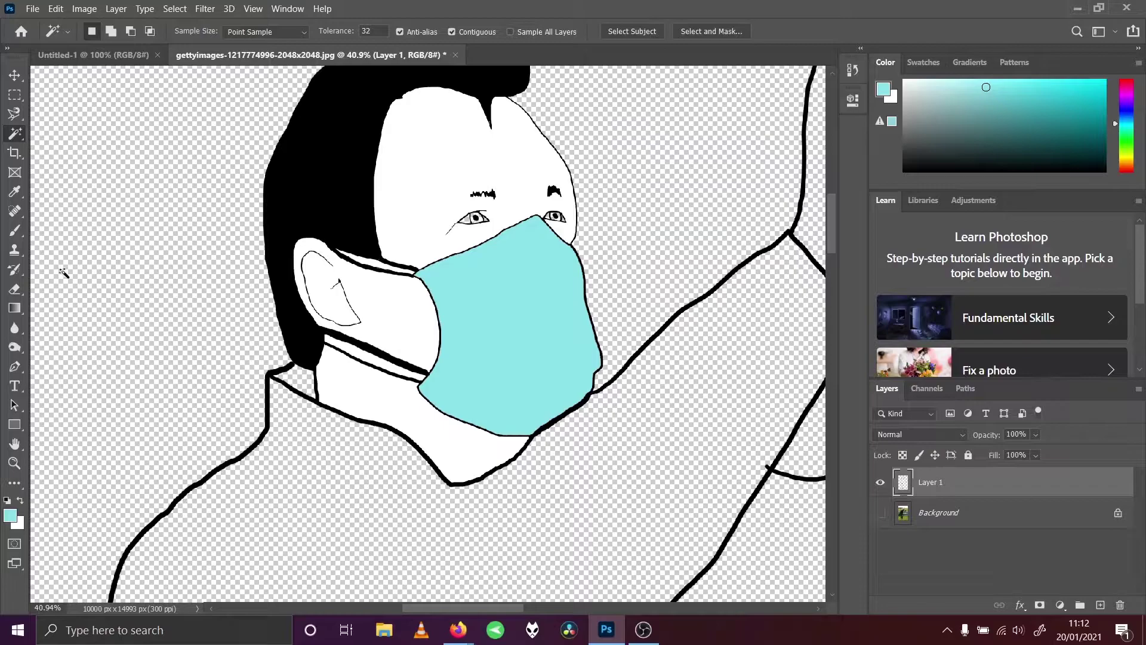
Create a new layer and place it directly beneath Layer 1.
left_click(115, 8)
mouse_move(128, 21)
left_click(358, 38)
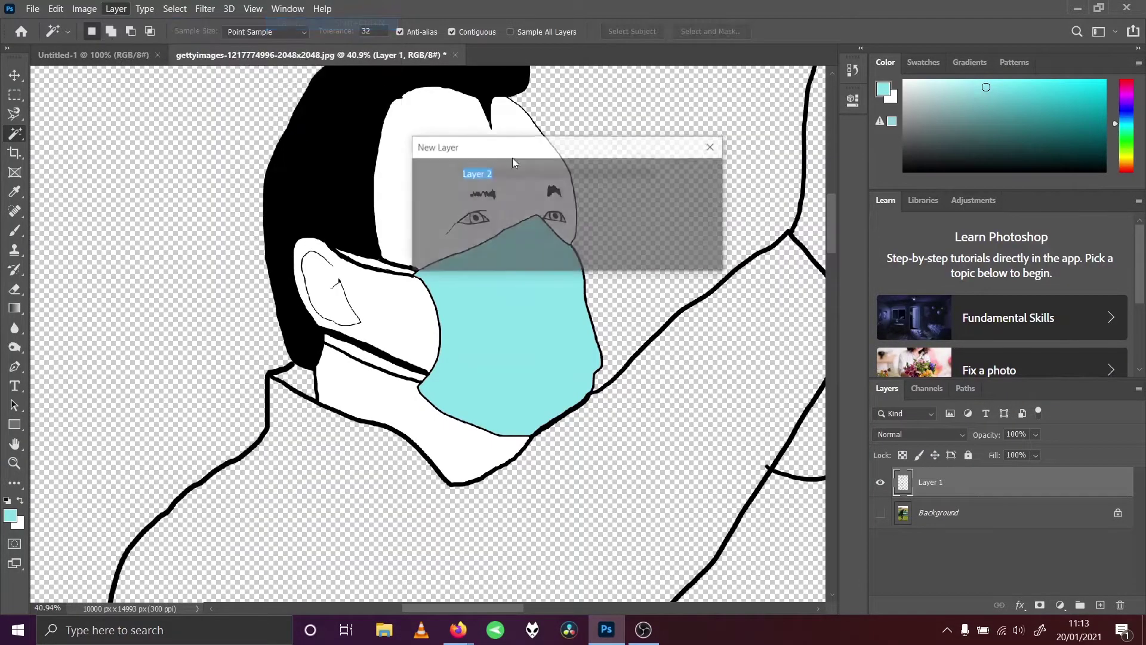
left_click(695, 175)
left_click(19, 236)
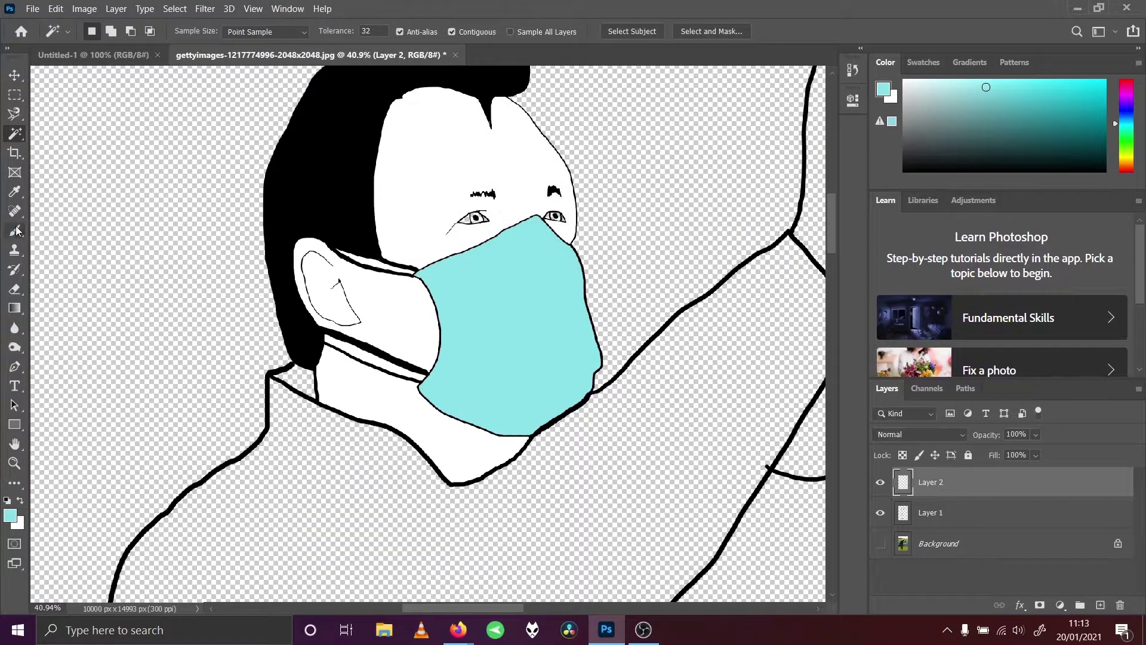
left_click_drag(936, 484, 936, 526)
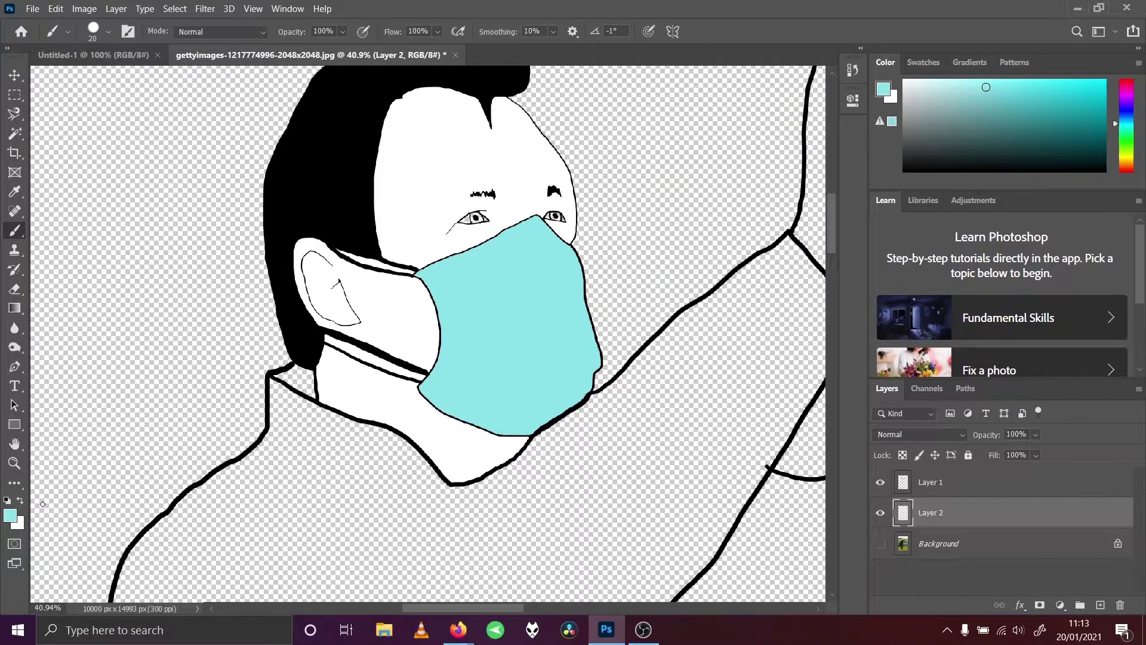
Swap the foreground color to white and enlarge the brush to size 300.
left_click(20, 501)
key("]")
key("]")
key("]")
key("]")
key("]")
key("]")
key("]")
key("]")
key("]")
key("]")
key("]")
key("]")
key("]")
key("]")
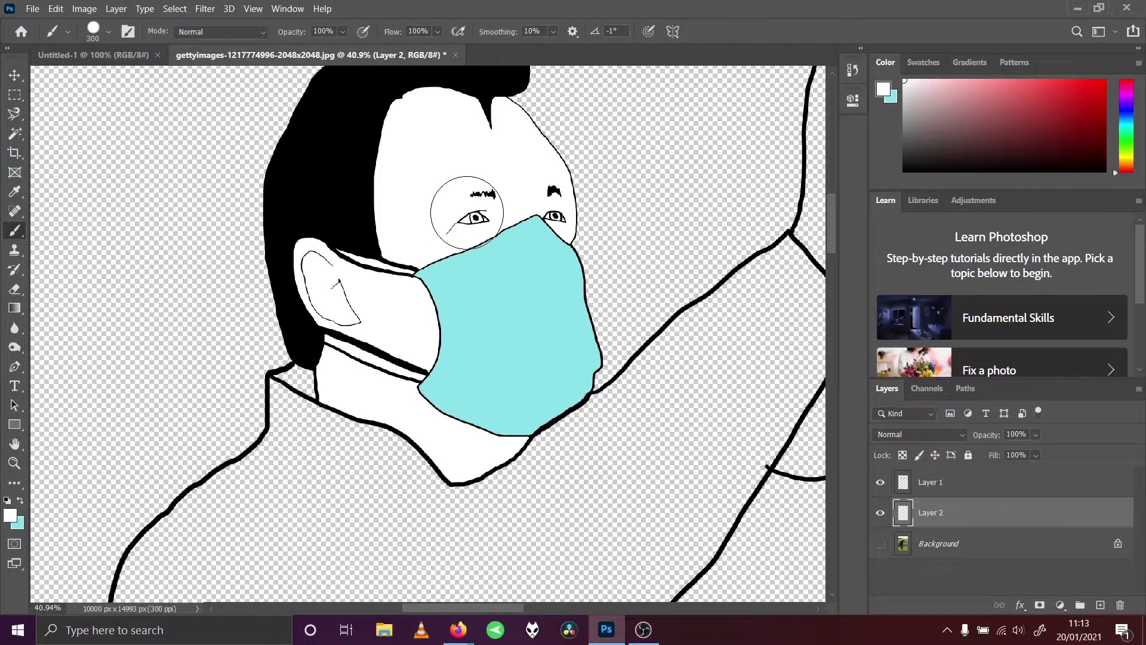
Try to select the empty area around the figure on Layer 2 with the Magic Wand, and undo the selection.
left_click(254, 8)
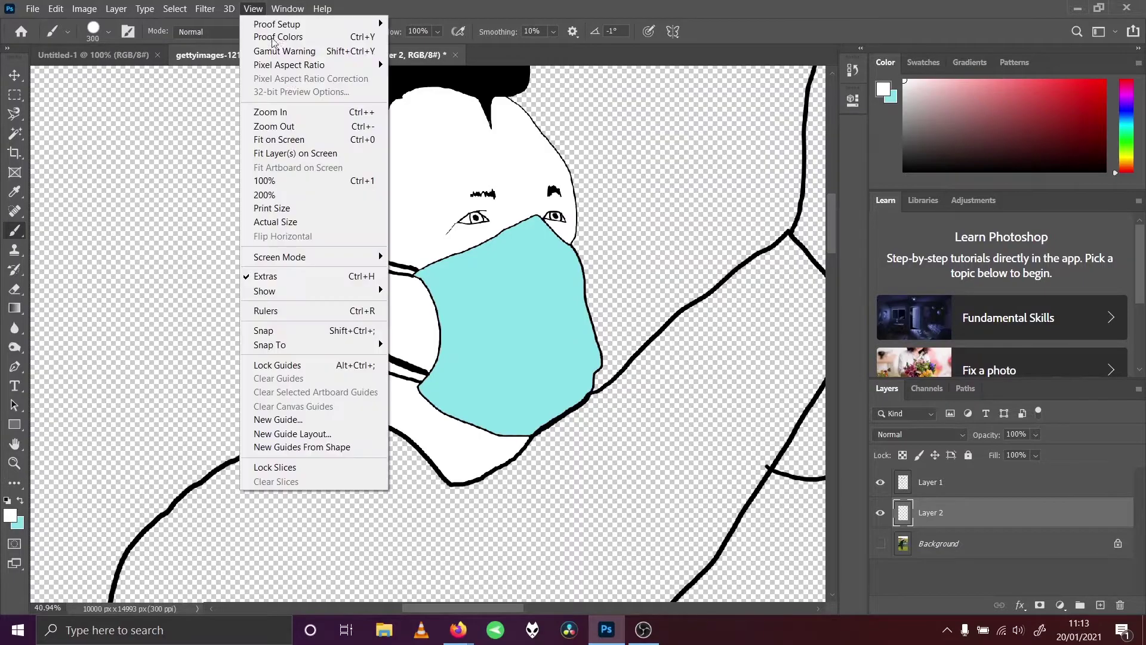
left_click(291, 141)
left_click(14, 463)
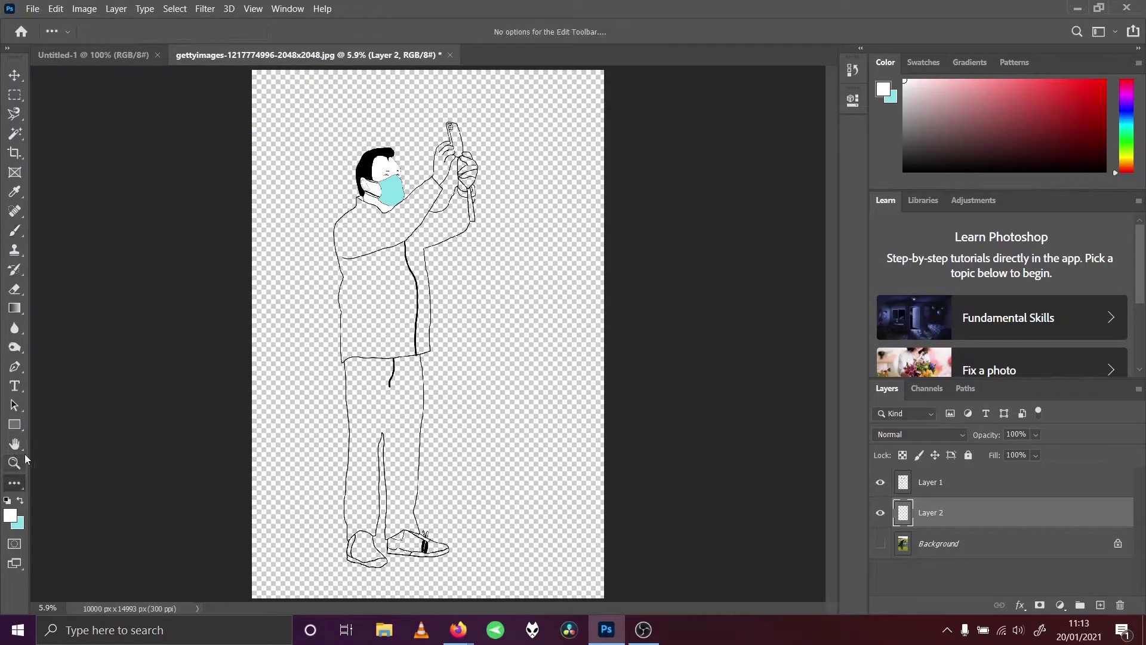
left_click(388, 280)
left_click(14, 133)
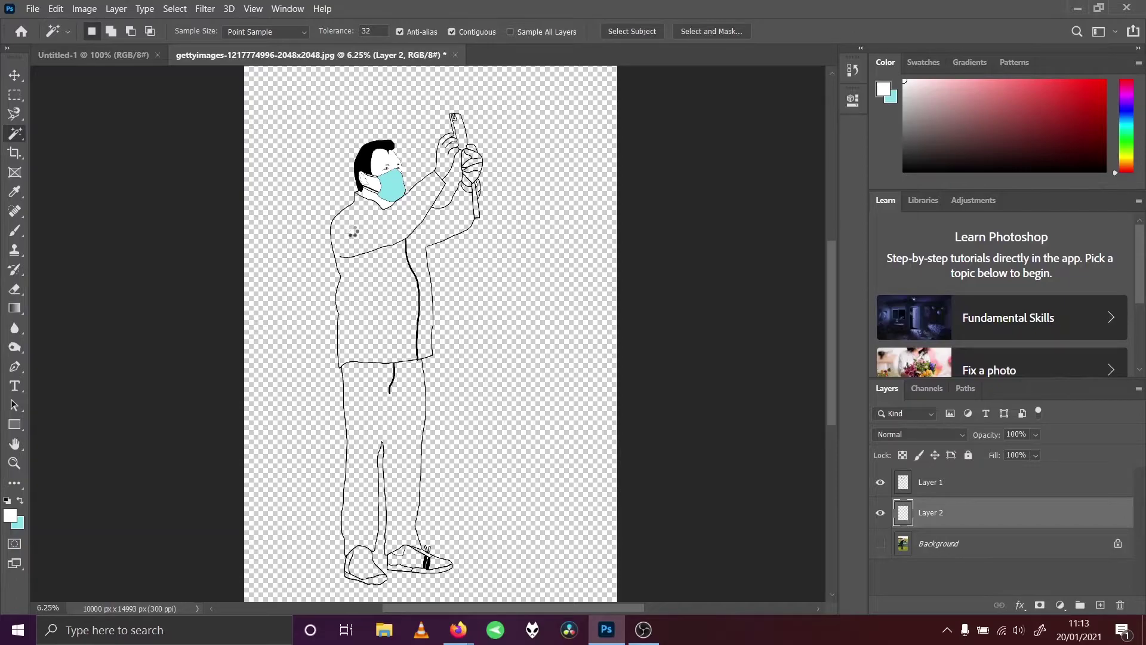
left_click(278, 448)
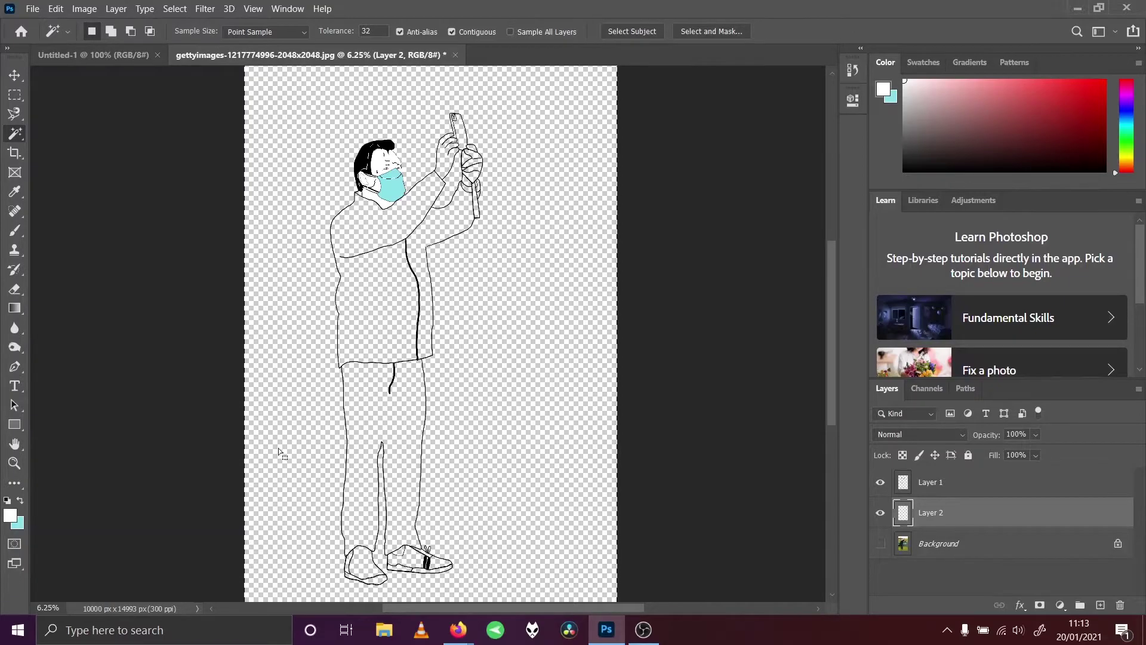
left_click(56, 9)
left_click(90, 23)
Make Layer 1 active and show the Background photo beneath the shoe outlines, comparing it with the line art hidden.
left_click(928, 482)
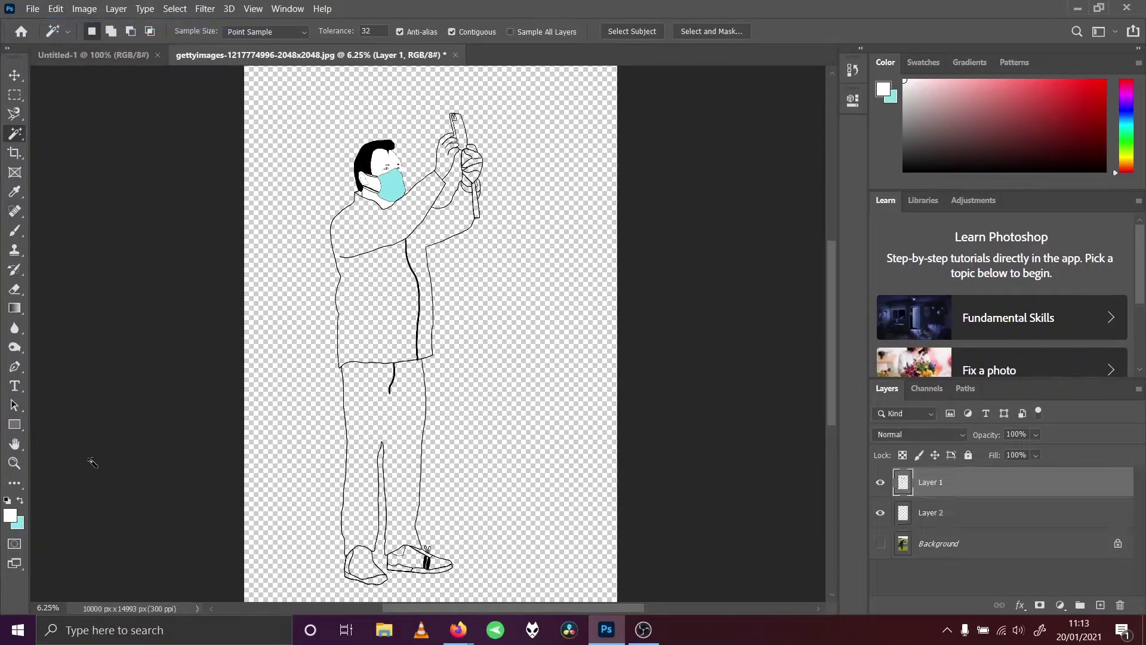
left_click(14, 463)
left_click(390, 565)
left_click(371, 588)
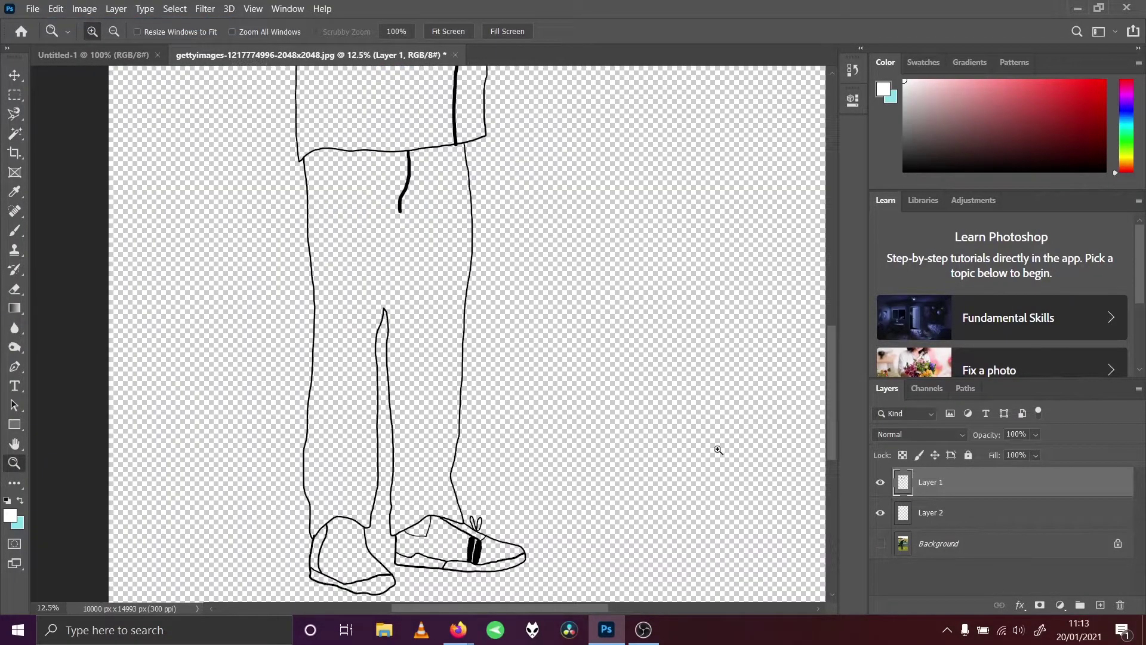
scroll(829, 440, "down", 3)
key("ctrl+plus")
key("ctrl+plus")
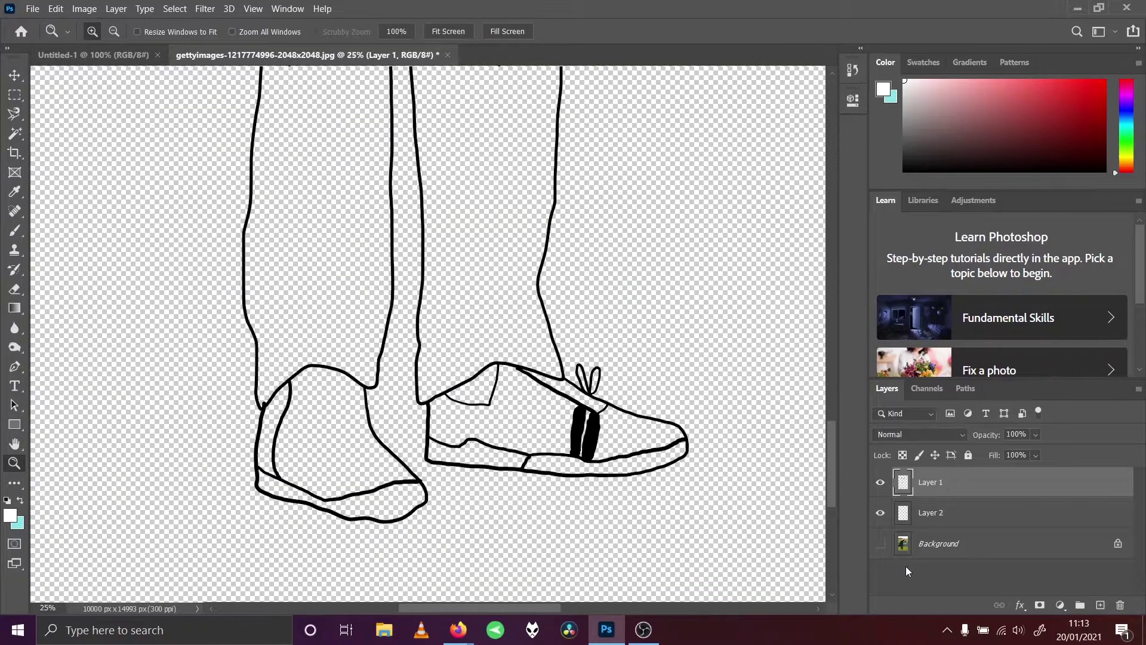
left_click(880, 544)
left_click(339, 468)
left_click(14, 230)
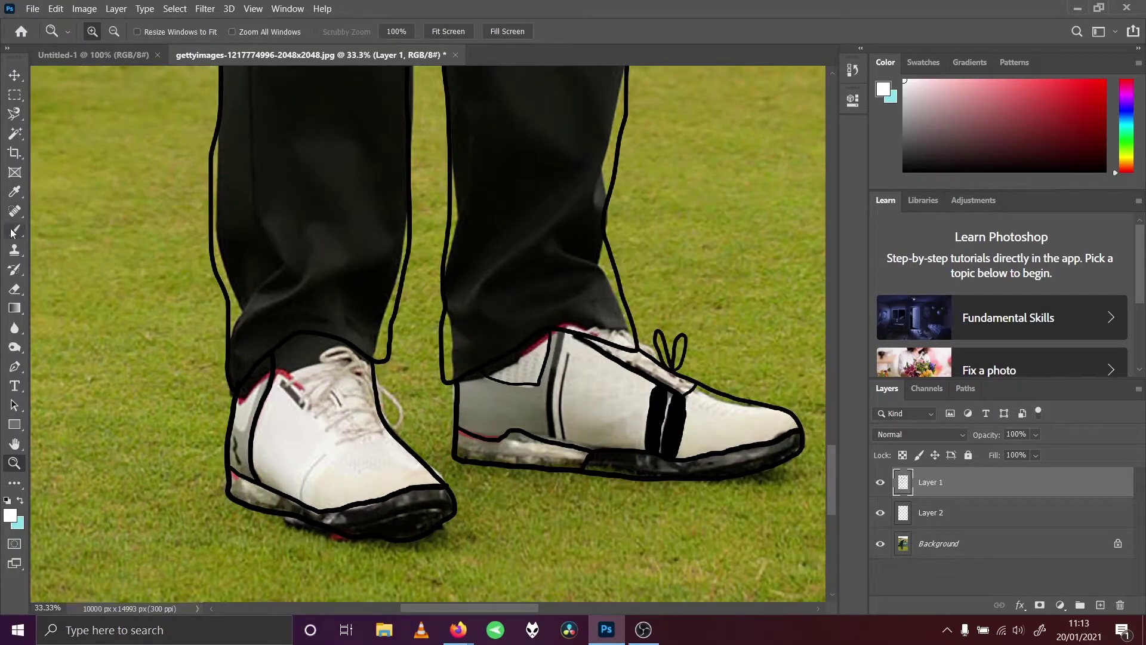
left_click(881, 483)
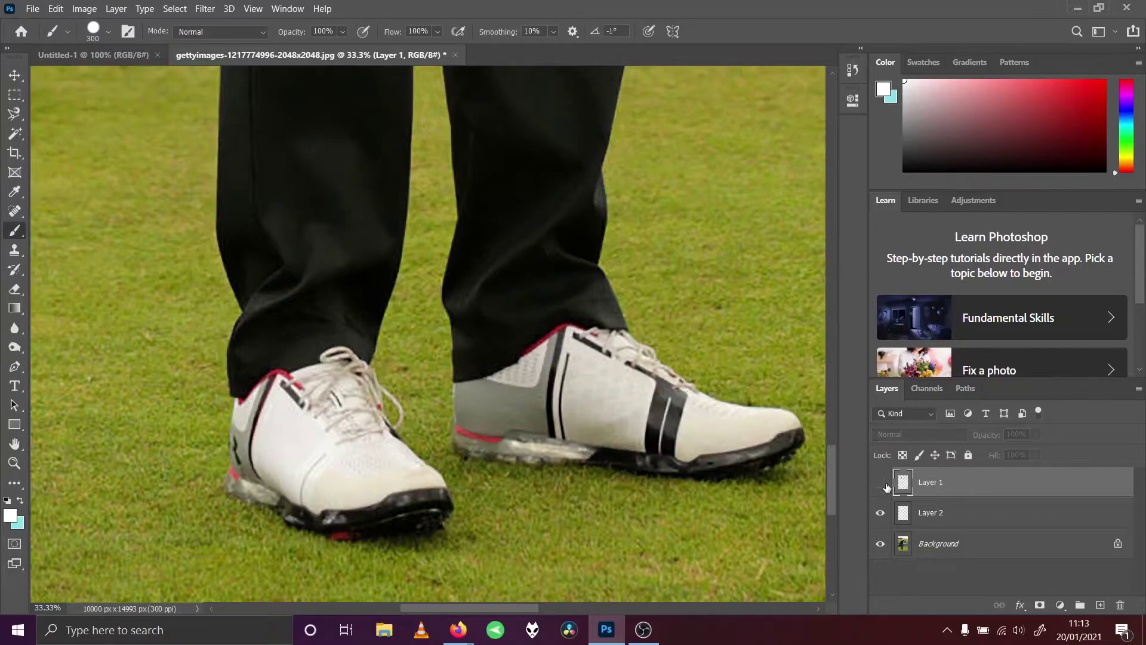
left_click(881, 483)
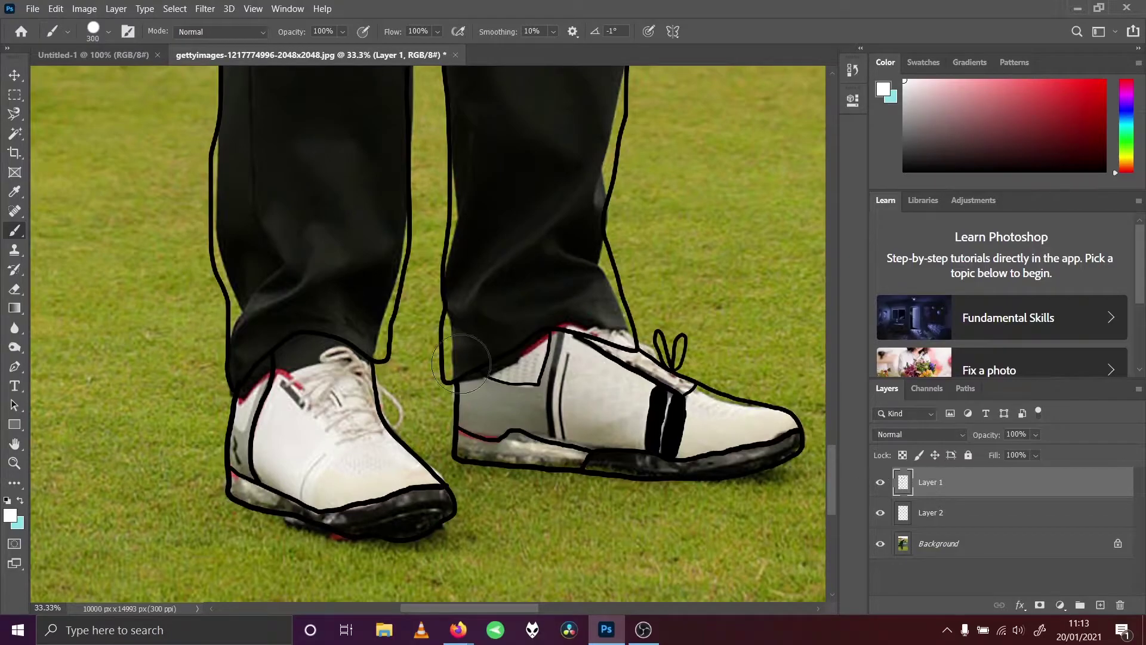
Restore black as the foreground color and reduce the brush to trace the toe seam and short side stripe on the front-facing shoe.
left_click(8, 501)
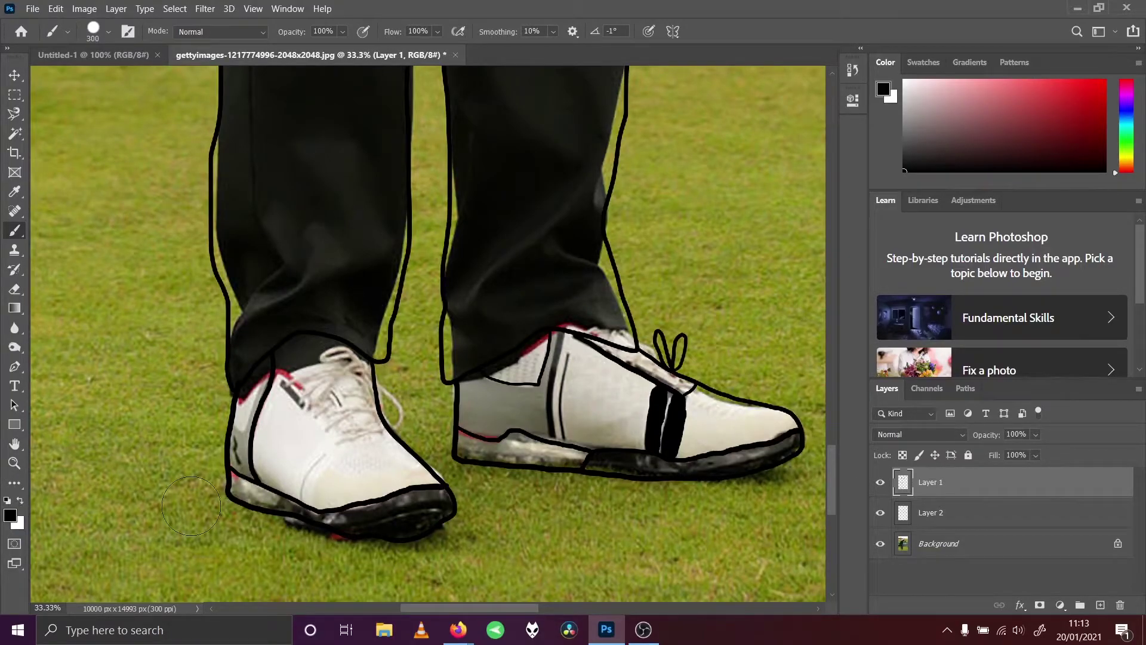
key("bracketleft")
key("bracketleft")
key("bracketleft")
key("bracketleft")
key("bracketleft")
key("bracketleft")
key("bracketleft")
key("bracketleft")
key("bracketleft")
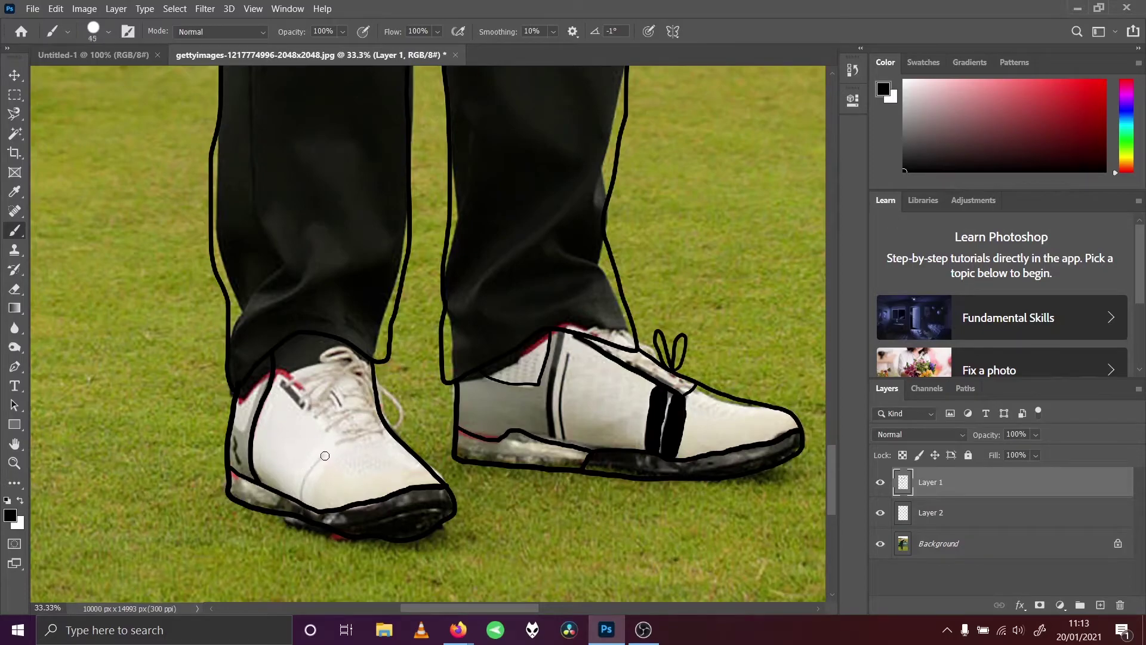
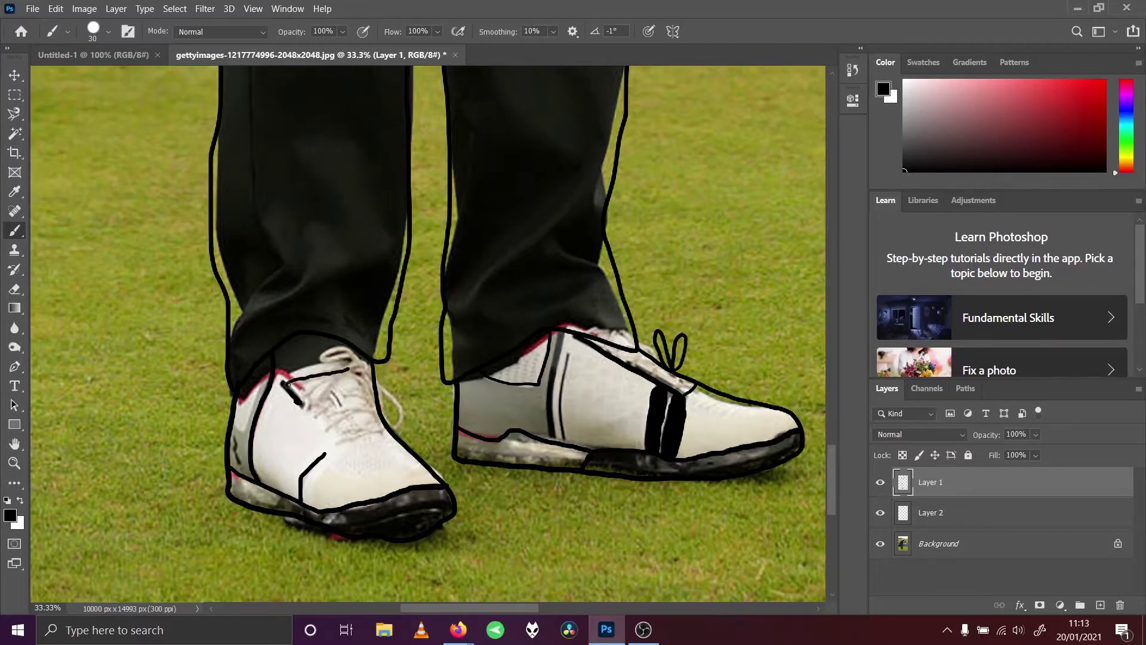
Undo the tongue line and trace the cross laces and hanging side loop on the front-facing shoe with a size 30 brush.
left_click(55, 9)
left_click(78, 24)
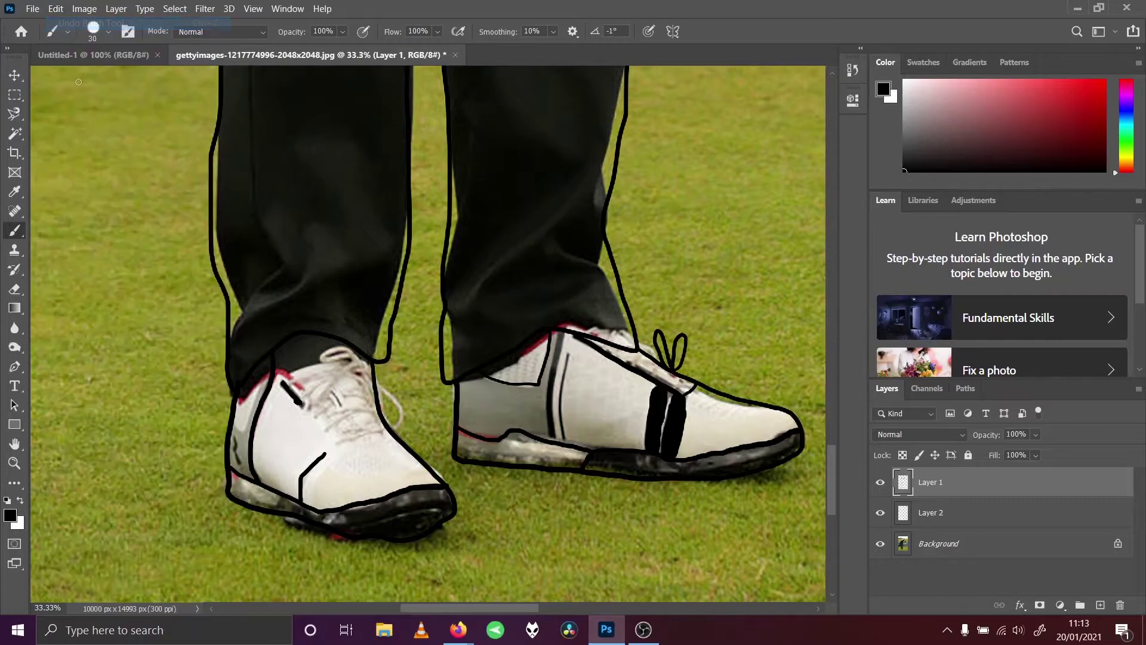
left_click_drag(338, 442, 377, 436)
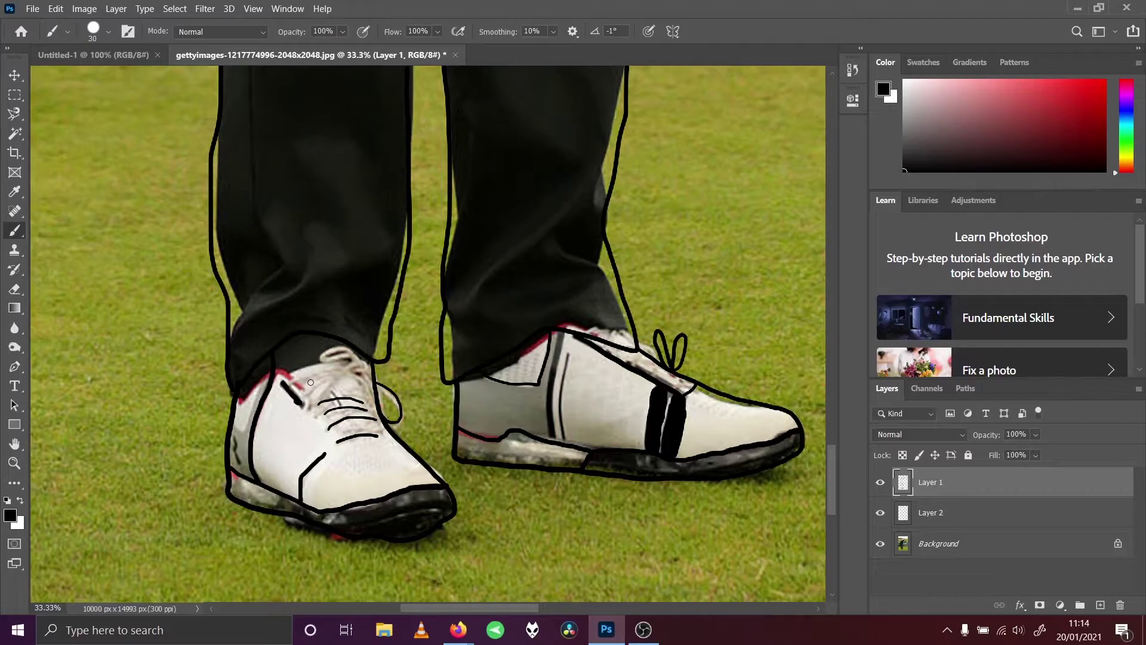
left_click(880, 544)
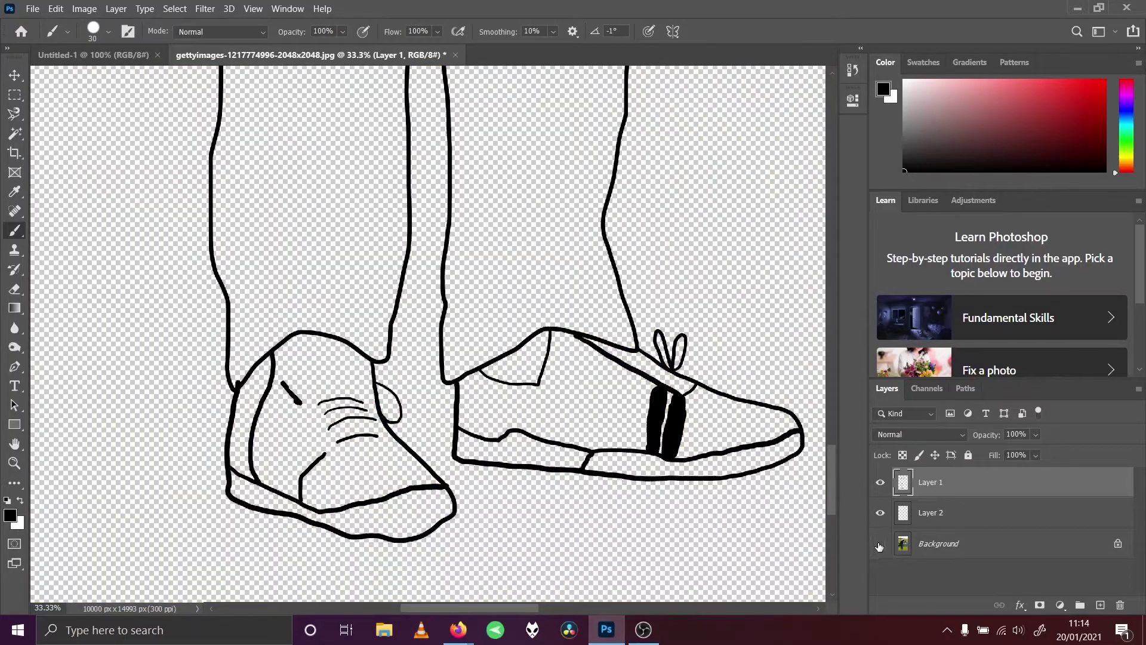
Try a small lace loop on the tongue of the front-facing shoe over the photo, and undo its strokes.
left_click(880, 543)
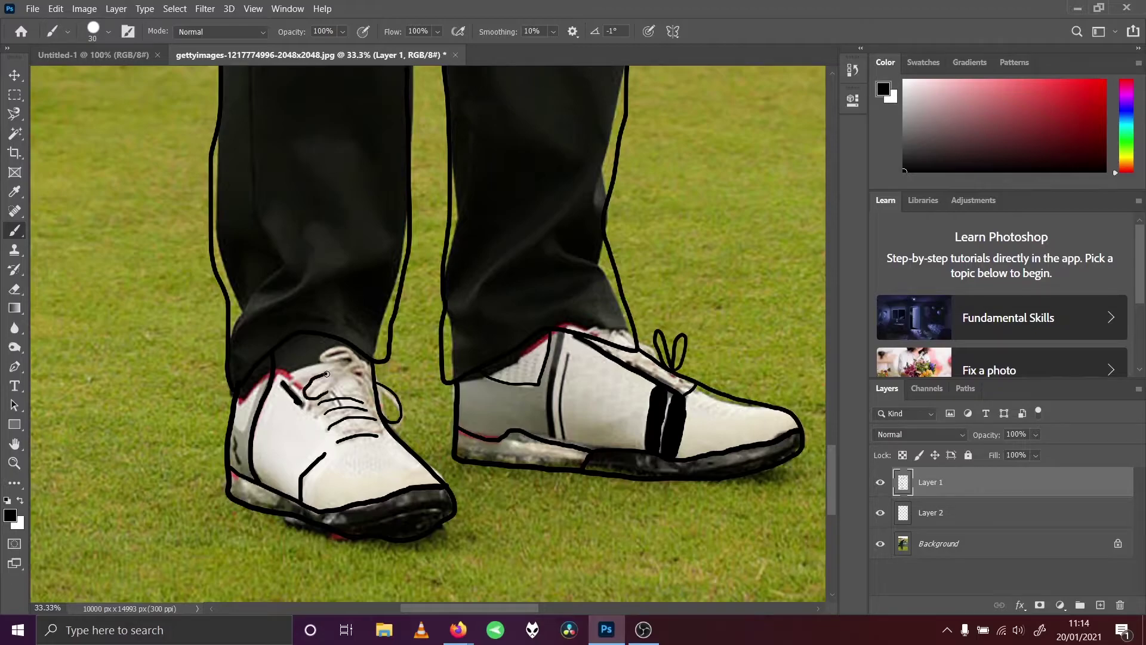
left_click(880, 544)
left_click(874, 551)
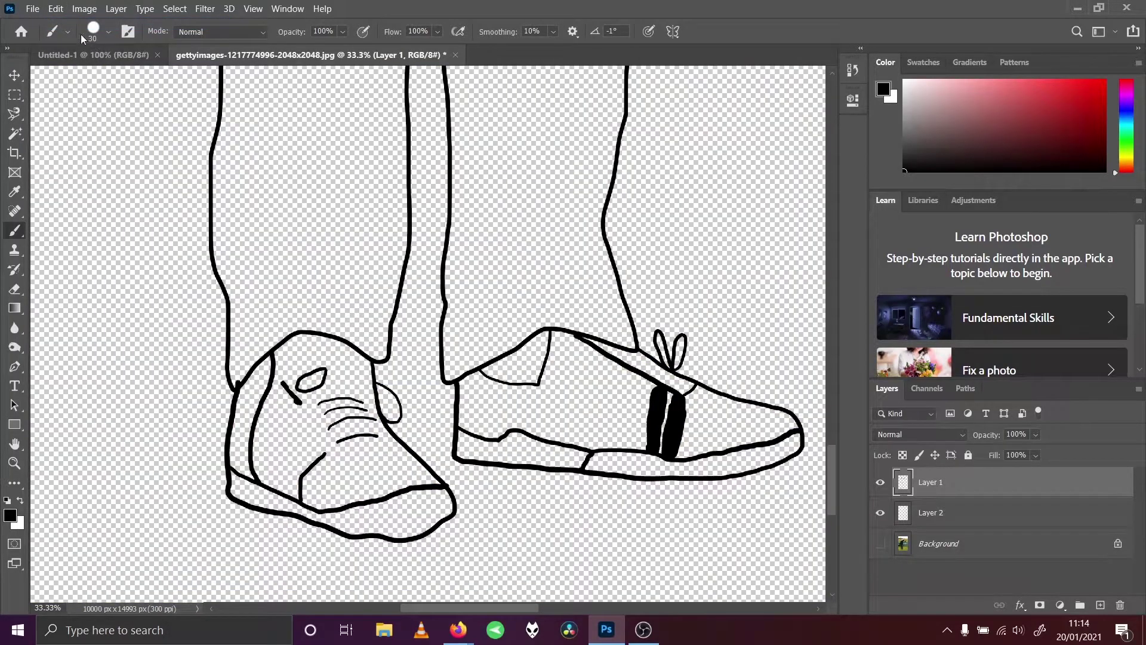
key("ctrl+n")
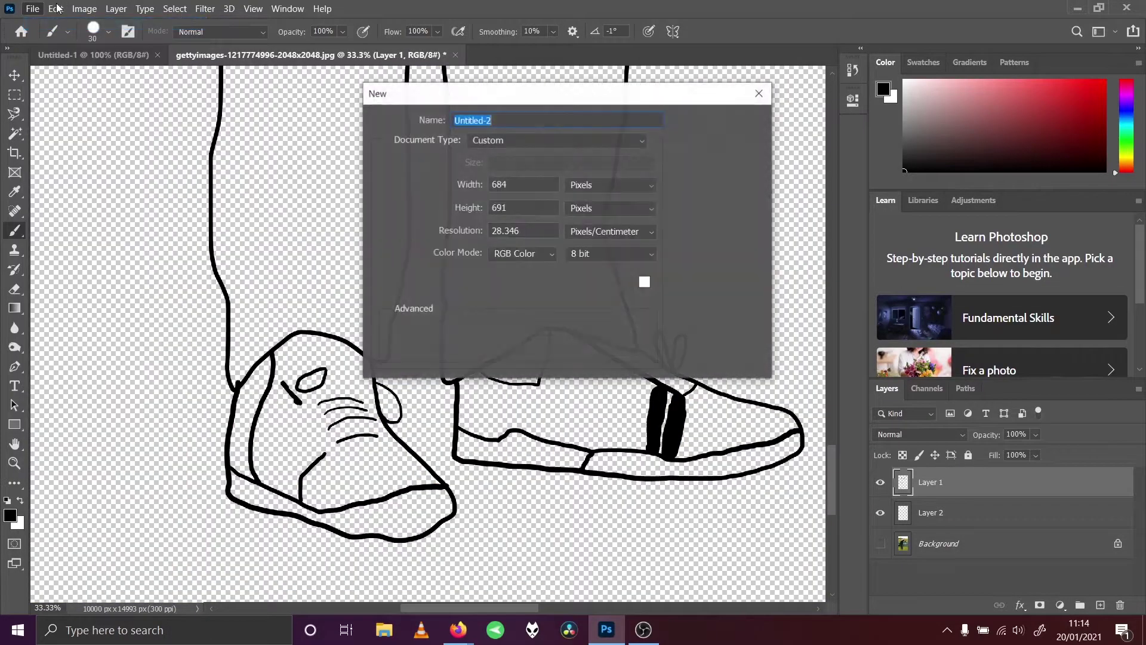
left_click(720, 148)
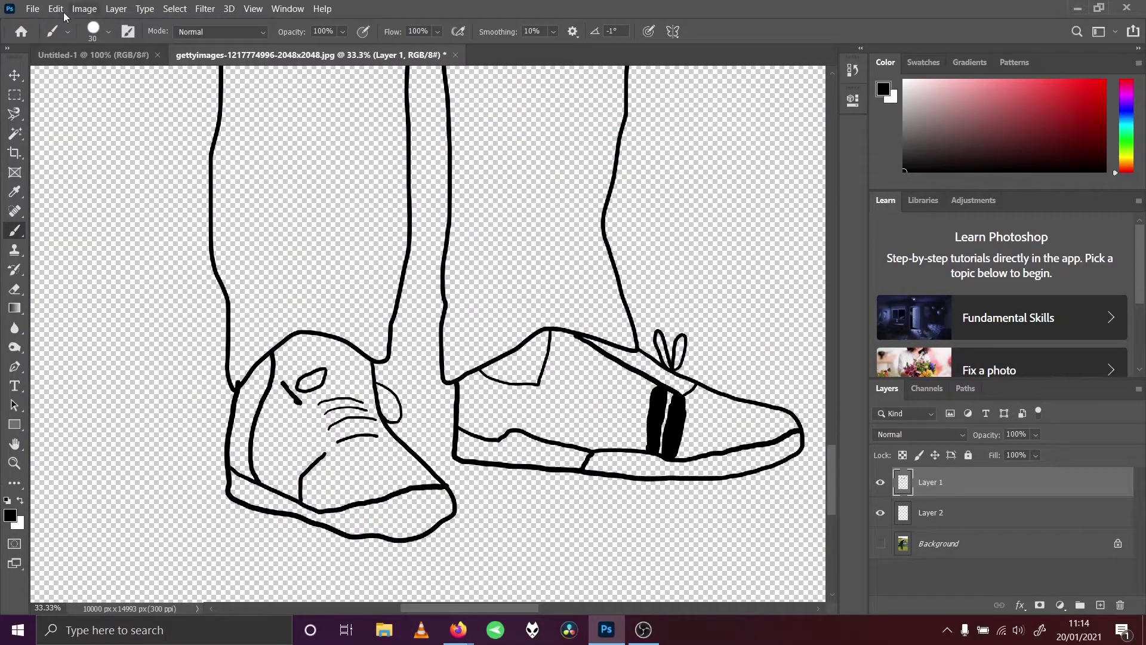
left_click(55, 8)
left_click(90, 23)
left_click(56, 8)
left_click(64, 23)
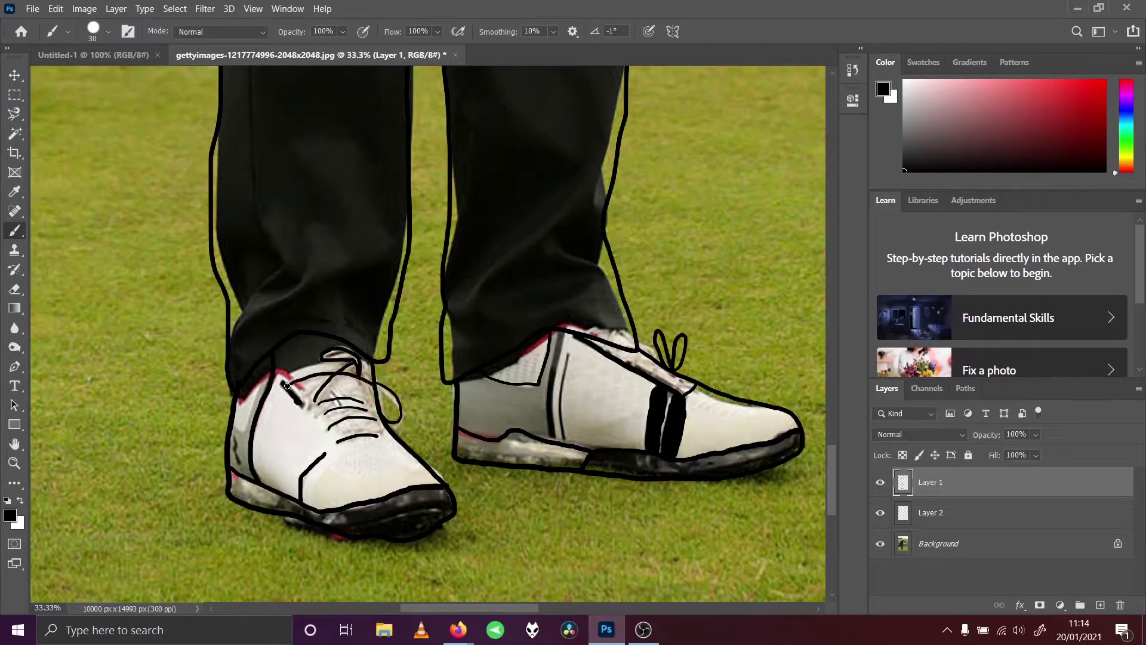
Trace the lace bow on the front-facing shoe and two vertical lines on the side-view shoe in black, and hide the Background photo.
left_click(881, 544)
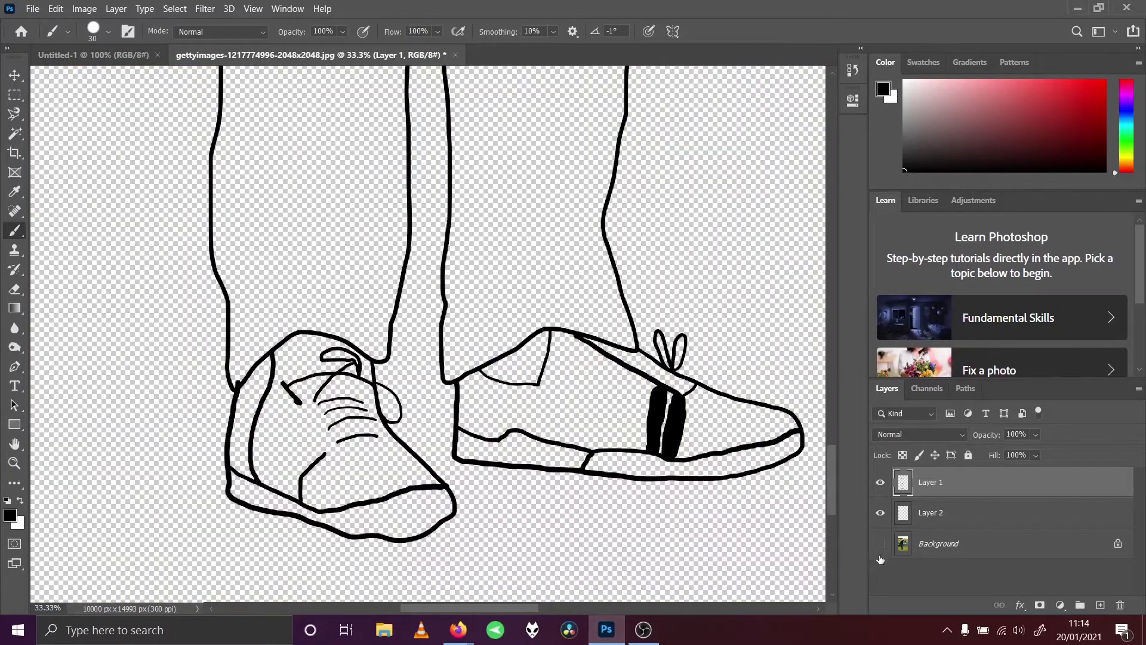
left_click(881, 547)
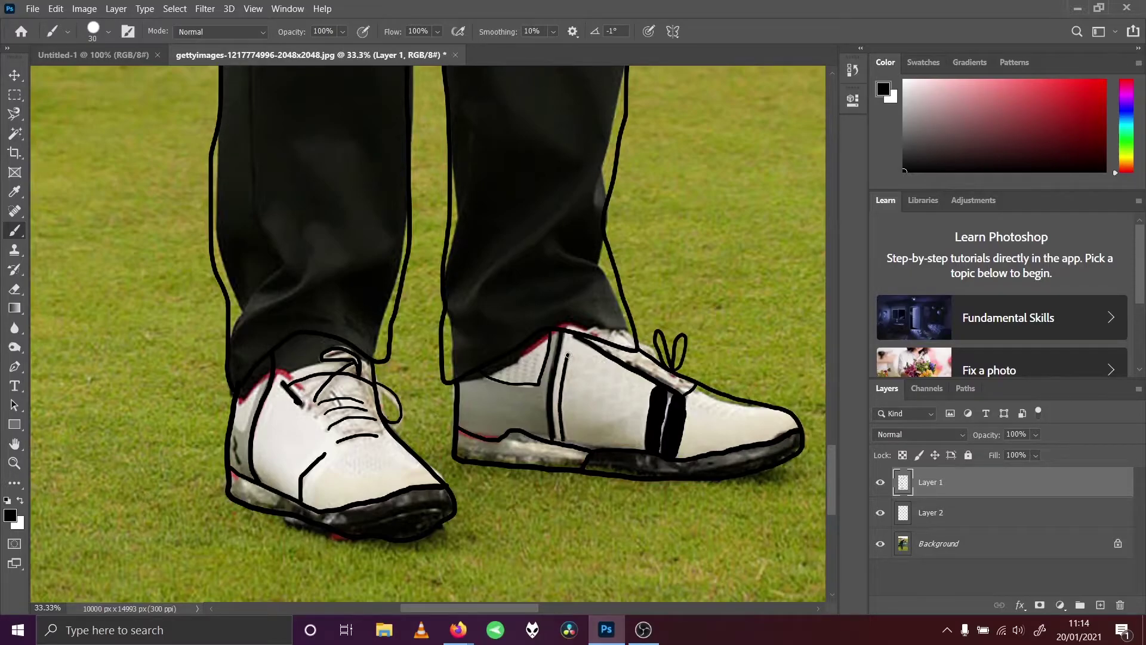
left_click(880, 544)
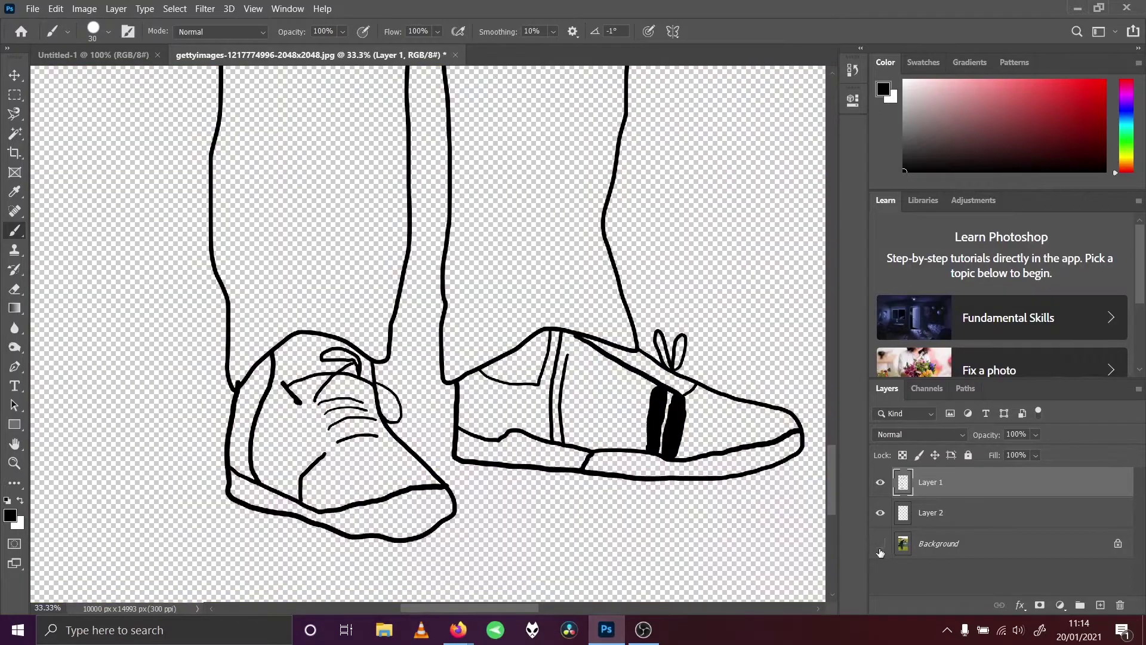
Show the Background photo, trace a second seam line along the left shoe's heel side, and hide the photo again.
left_click(880, 546)
left_click(880, 546)
left_click(879, 546)
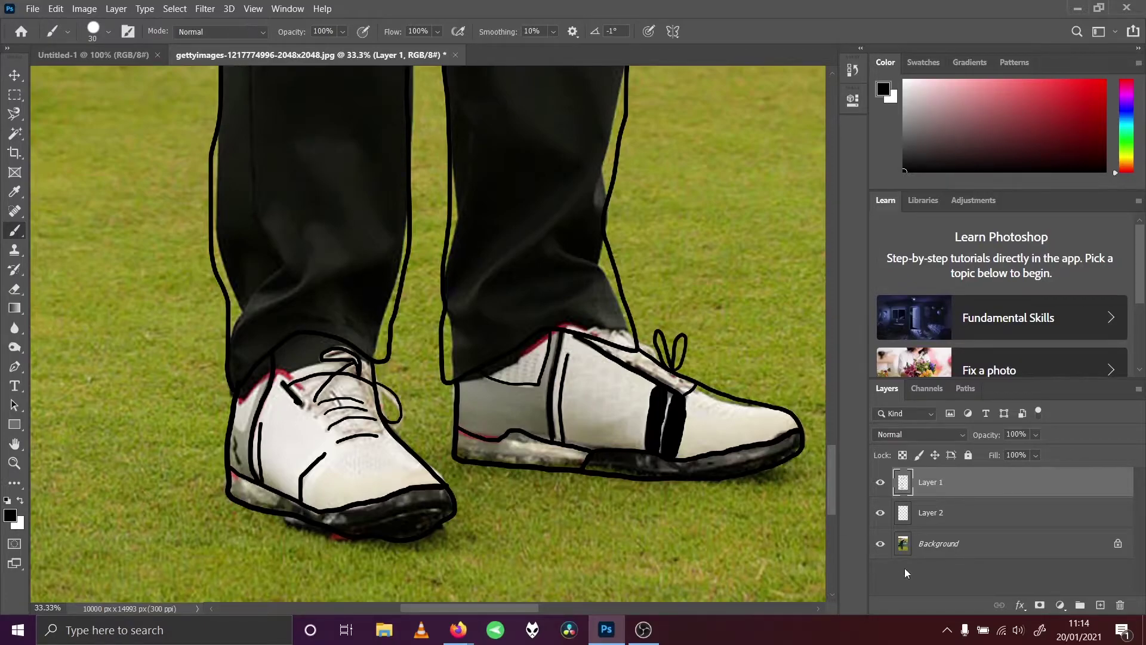
left_click(881, 544)
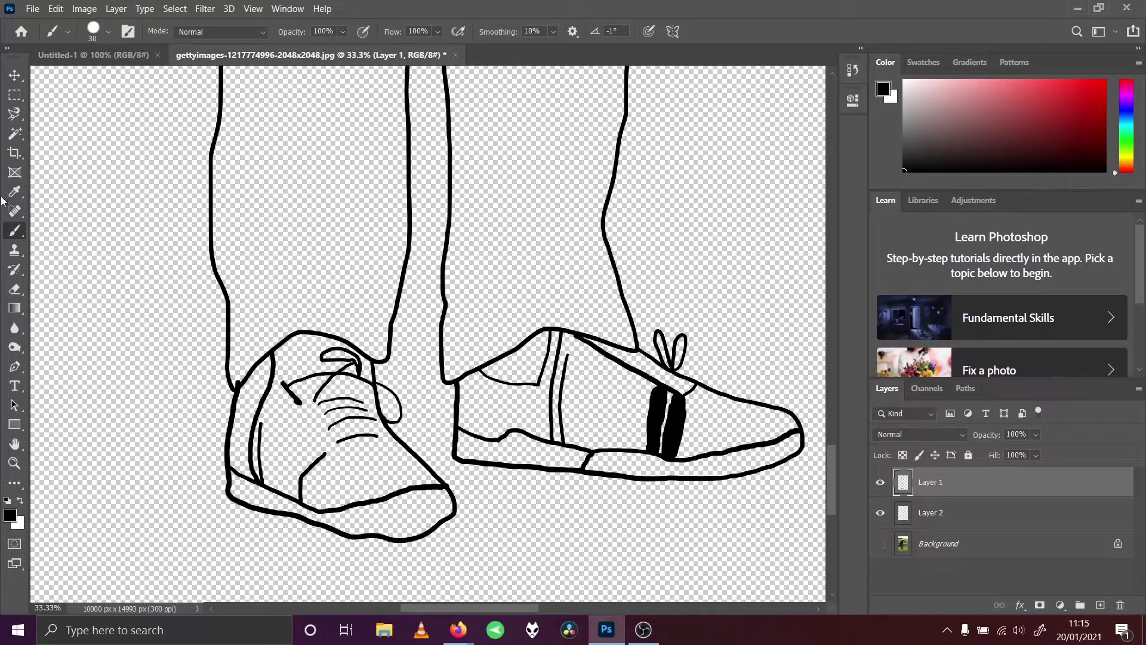
Brush a short black line separating the heel section of the left shoe's sole, and select that section with the Magic Wand.
left_click(15, 133)
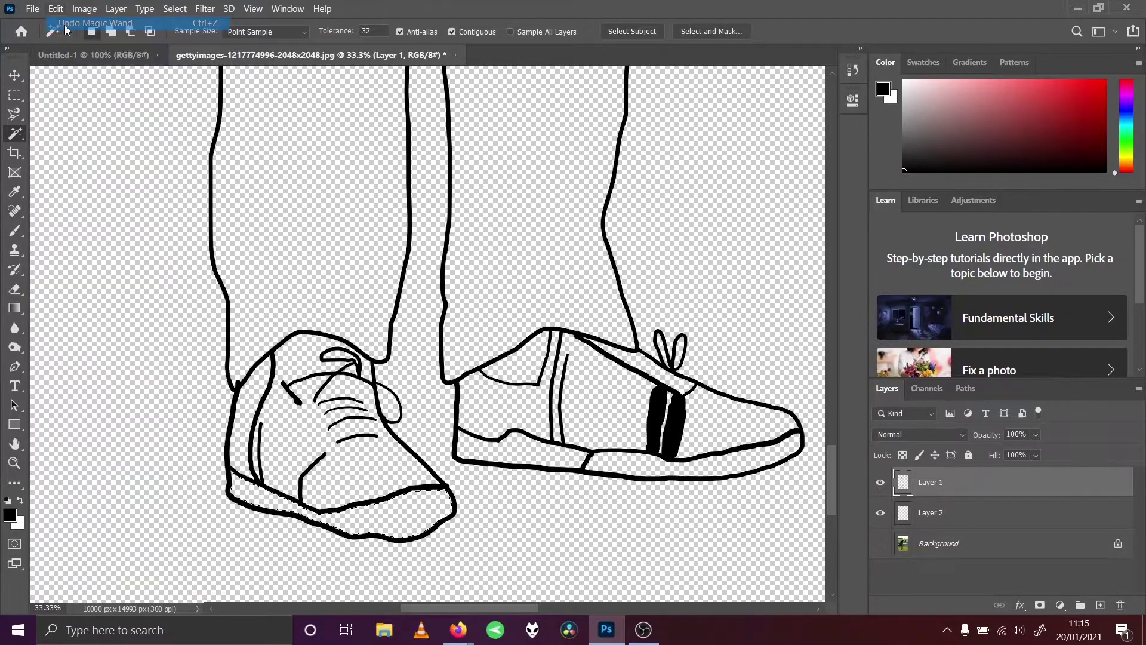
left_click(15, 231)
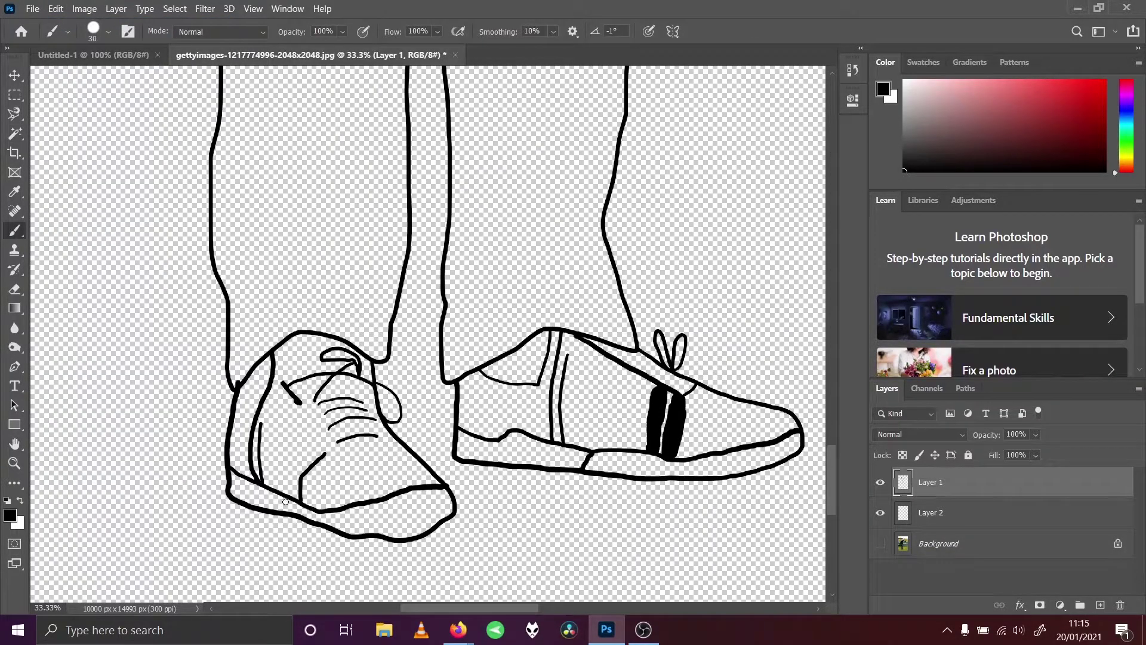
left_click(15, 133)
left_click(253, 497)
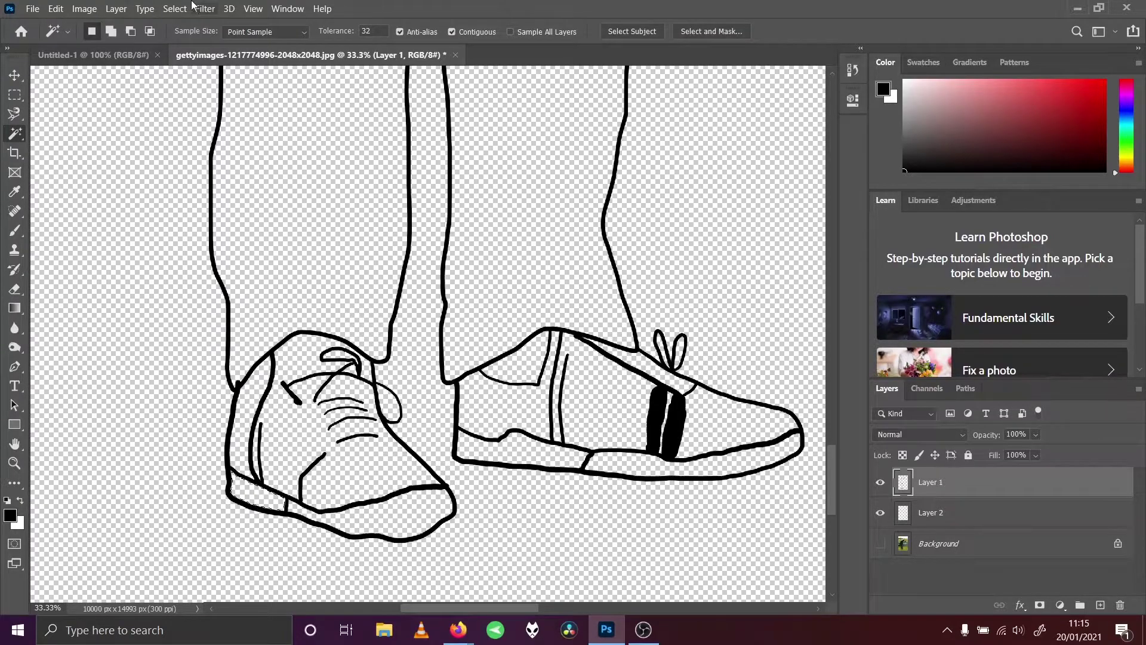
Expand the selection by 3 pixels, fill the left shoe's heel sole section with the black foreground color, and deselect.
left_click(175, 9)
mouse_move(281, 208)
left_click(338, 236)
left_click(649, 192)
left_click(54, 8)
left_click(66, 228)
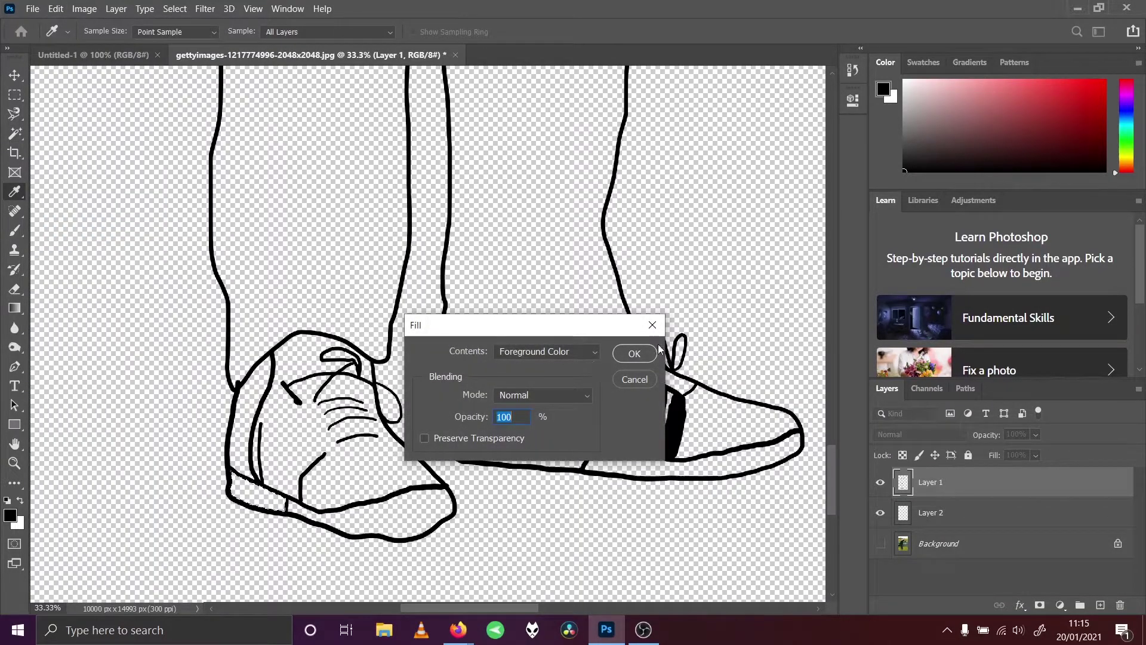
left_click(634, 353)
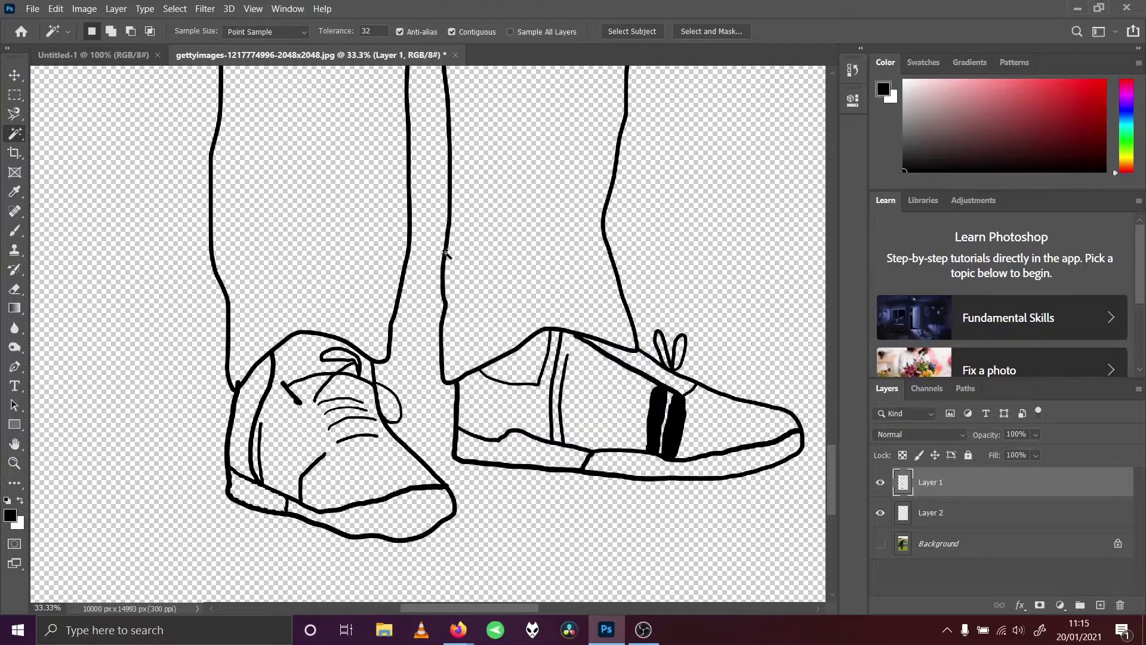
left_click(175, 9)
left_click(190, 35)
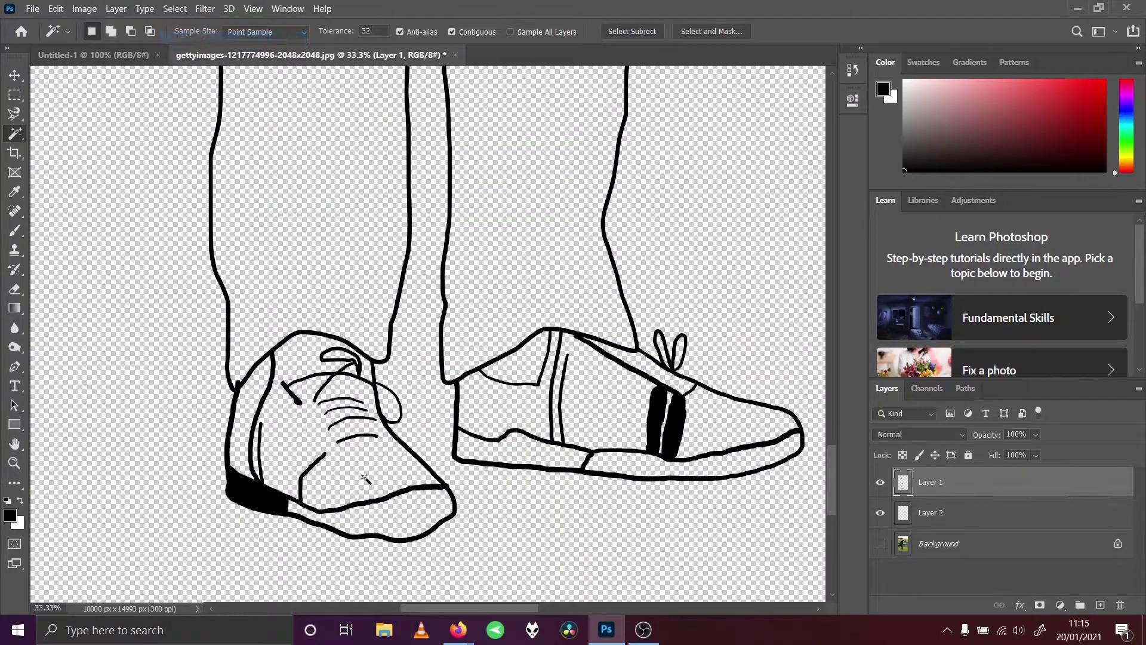
Select the front section of the left shoe's sole, expand it by 3 pixels, and fill it with the white background color.
left_click(186, 7)
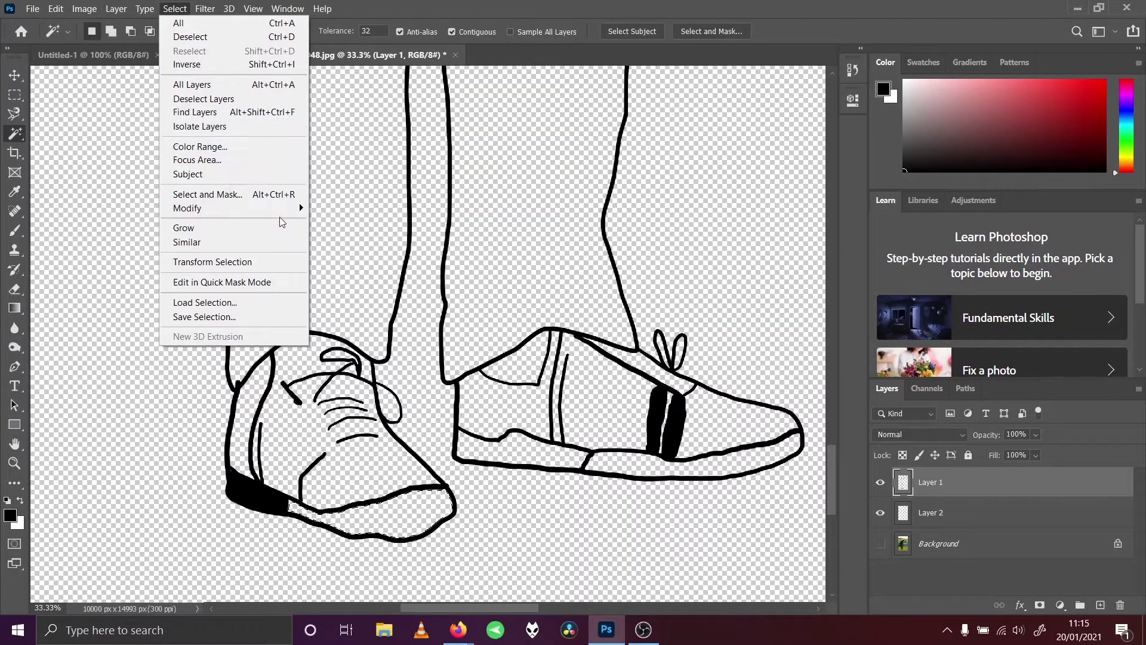
mouse_move(305, 216)
left_click(337, 235)
left_click(649, 192)
left_click(55, 8)
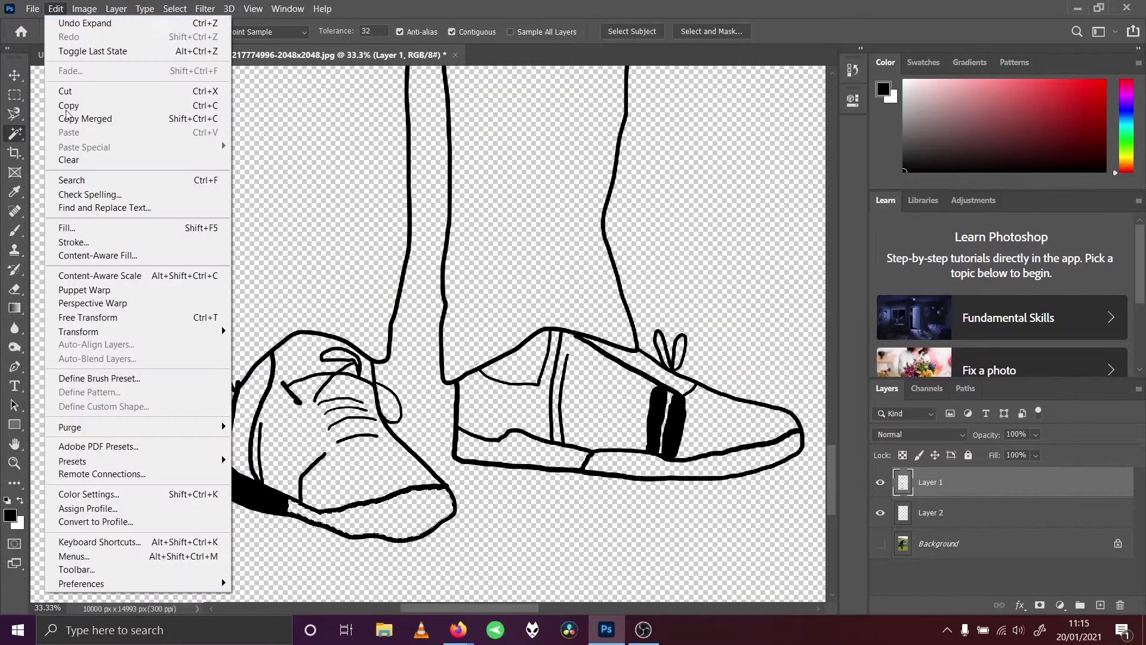
left_click(95, 230)
left_click(538, 352)
left_click(543, 377)
left_click(632, 353)
key("w")
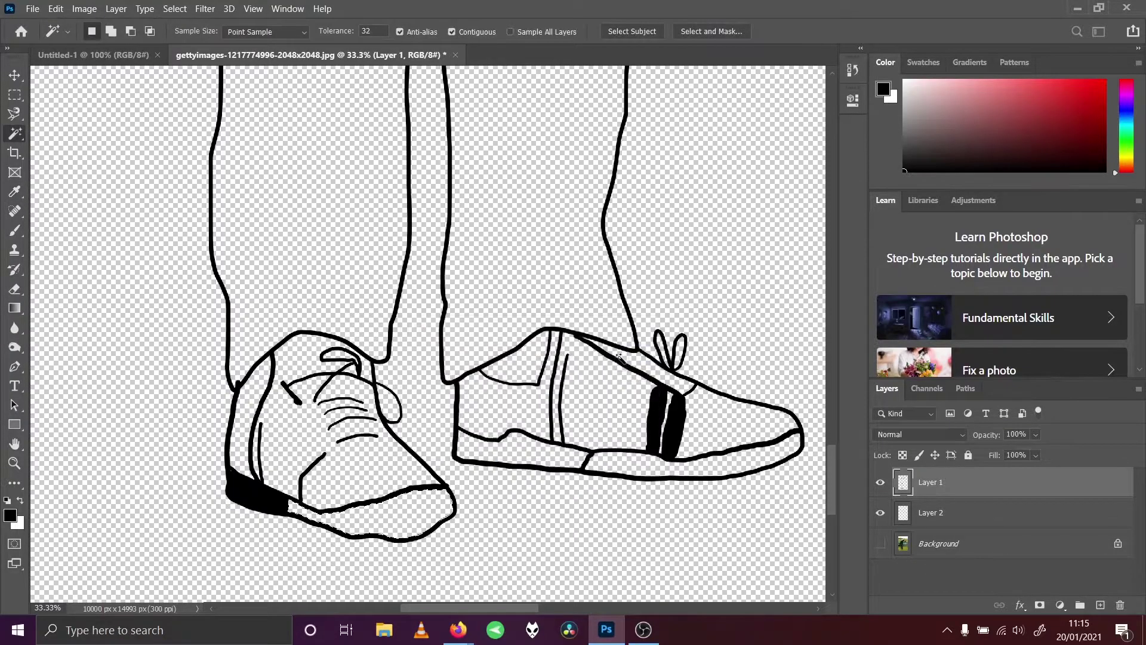
left_click(179, 7)
left_click(182, 34)
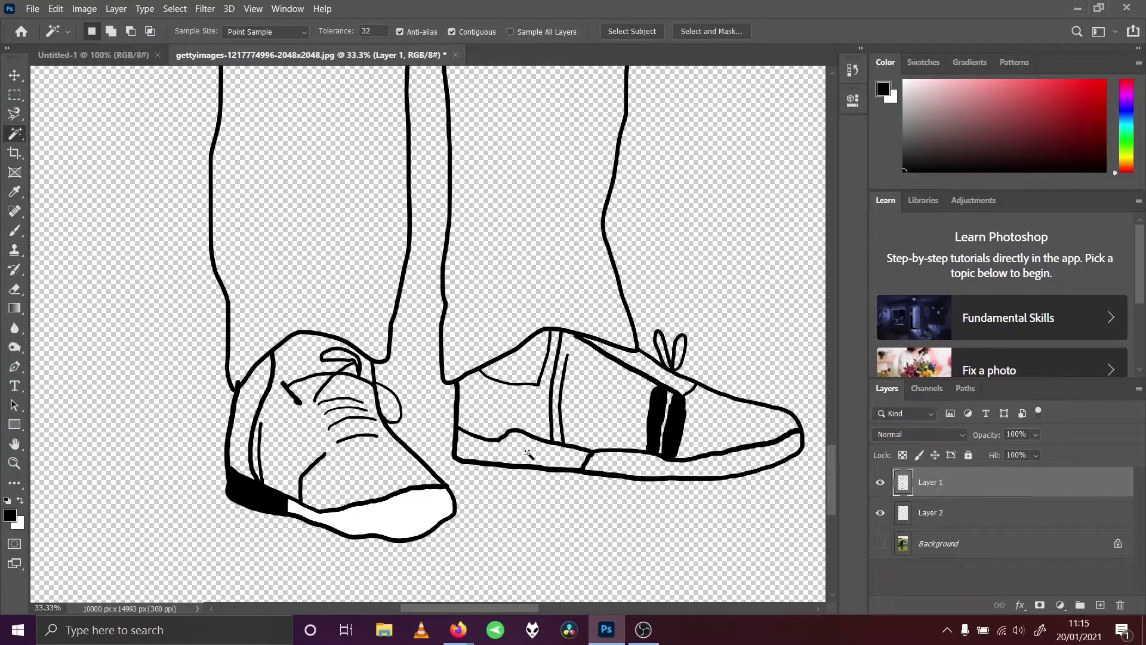
Select the heel section of the right shoe's sole, expand it by 3 pixels, and fill it with the black foreground color.
left_click(265, 32)
left_click(257, 43)
left_click(175, 8)
mouse_move(272, 210)
left_click(335, 235)
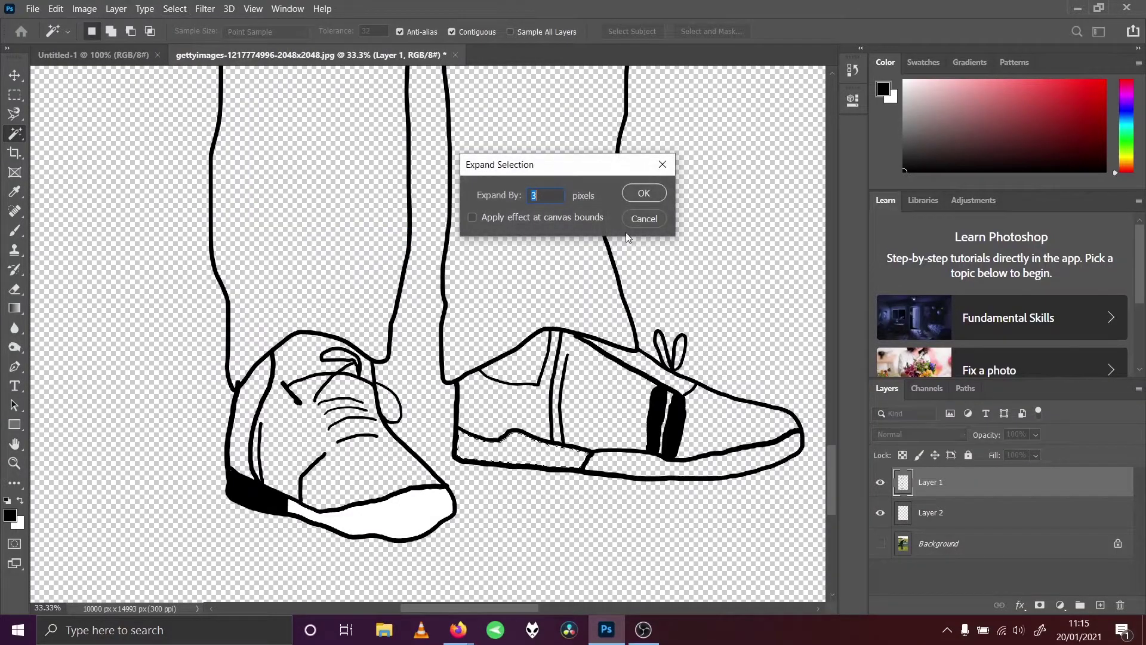
left_click(644, 194)
left_click(56, 8)
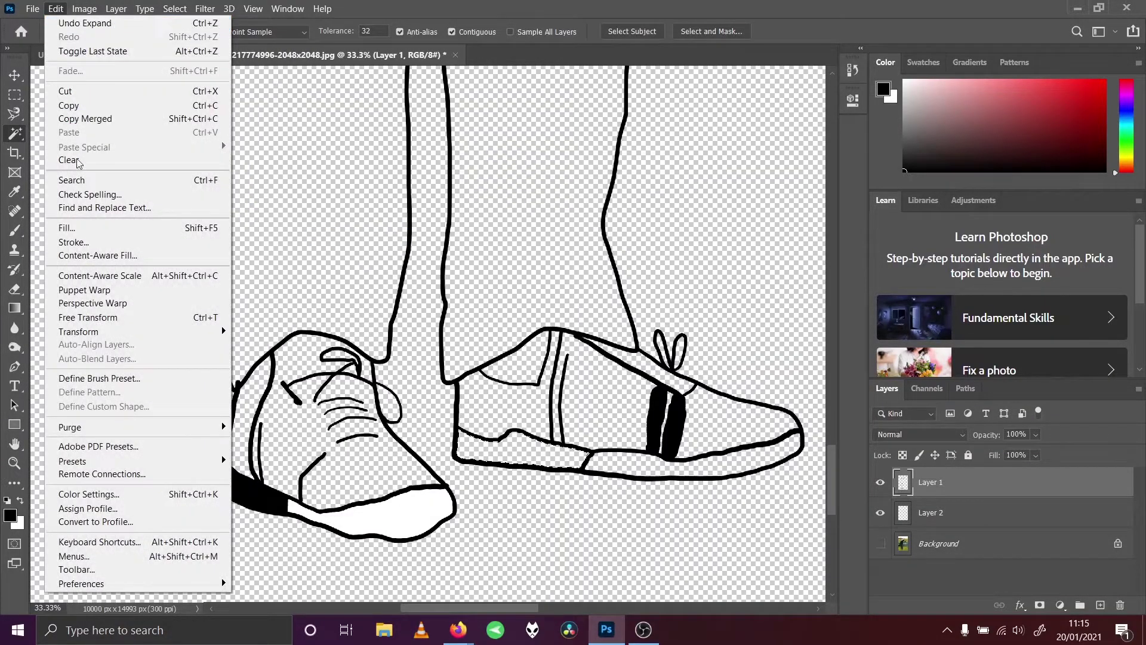
left_click(94, 229)
left_click(580, 352)
left_click(561, 368)
left_click(635, 353)
left_click(175, 9)
left_click(190, 37)
Select the front section of the right shoe's sole, expand it by 3 pixels, and fill it with the white background color.
left_click(606, 461)
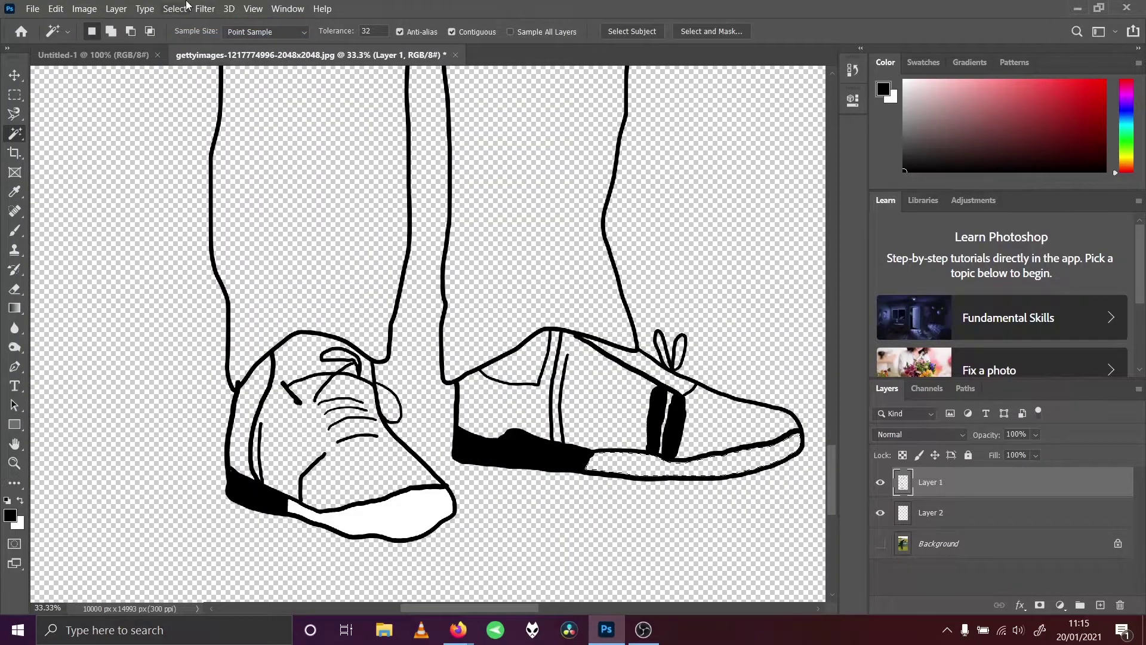
left_click(175, 8)
mouse_move(279, 215)
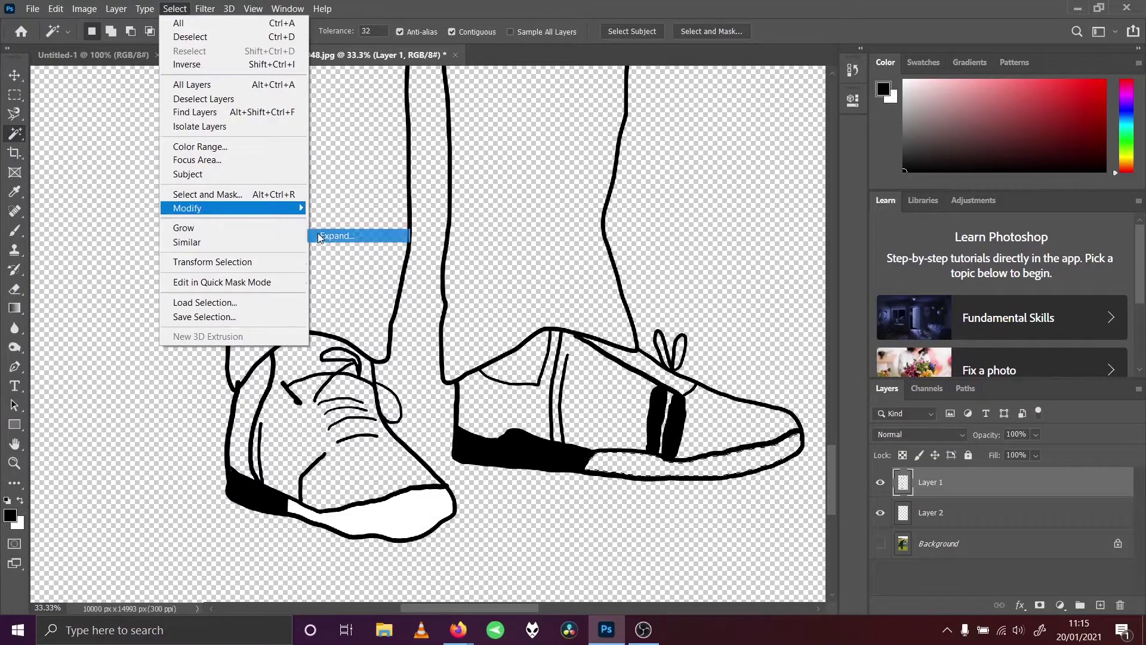
left_click(336, 235)
left_click(643, 194)
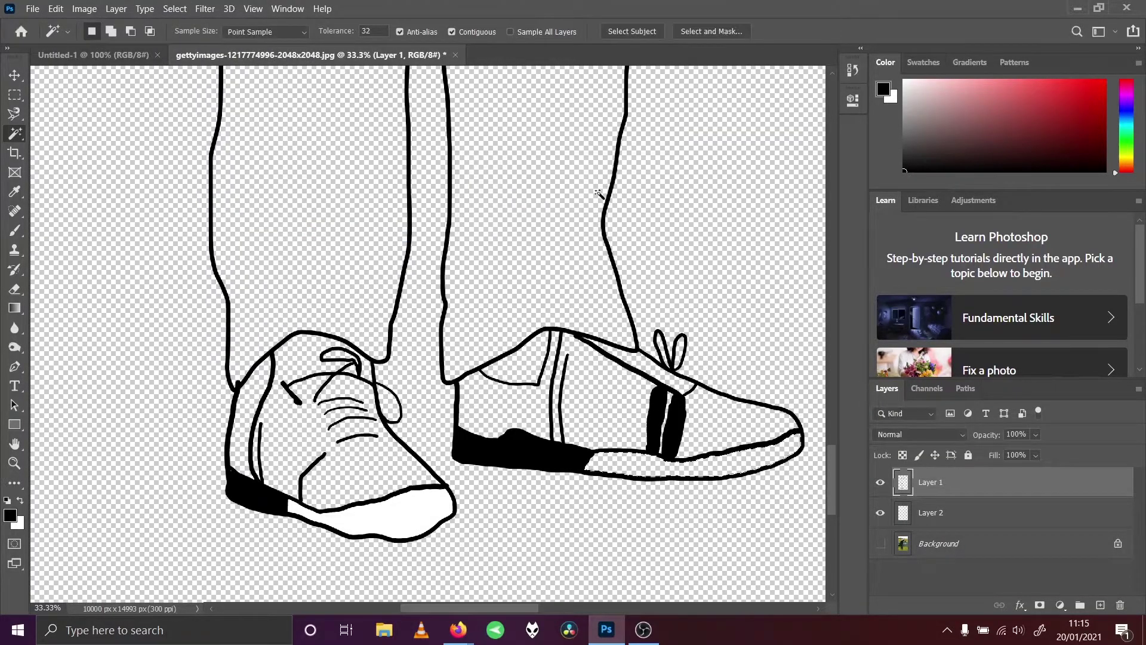
left_click(55, 8)
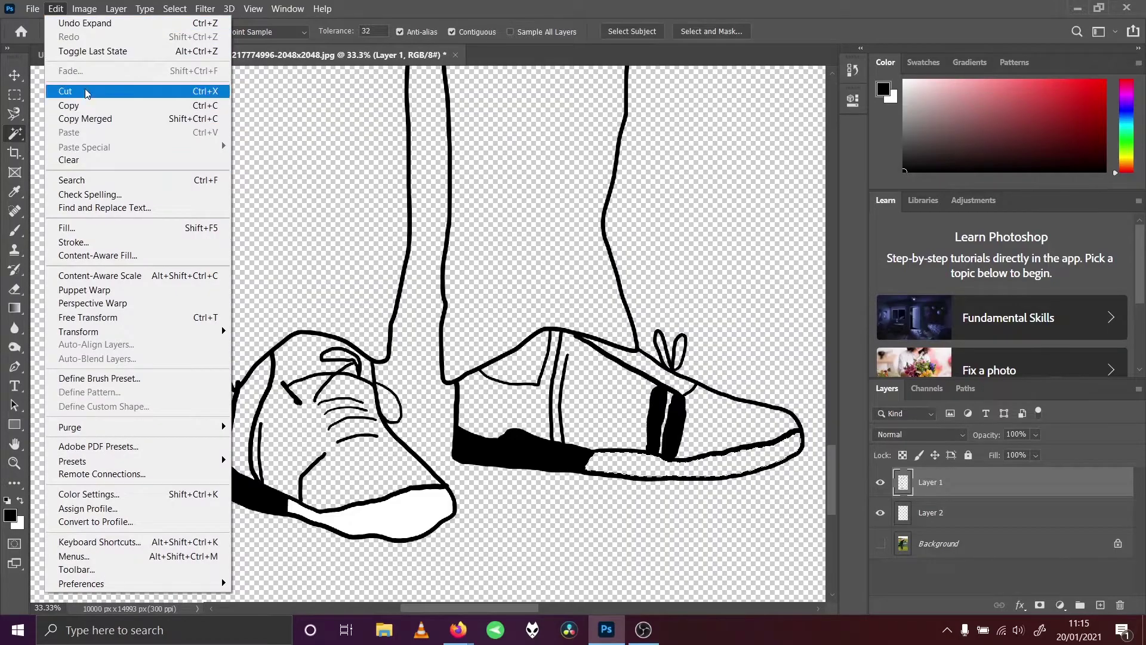
left_click(111, 229)
left_click(546, 351)
left_click(554, 379)
left_click(634, 353)
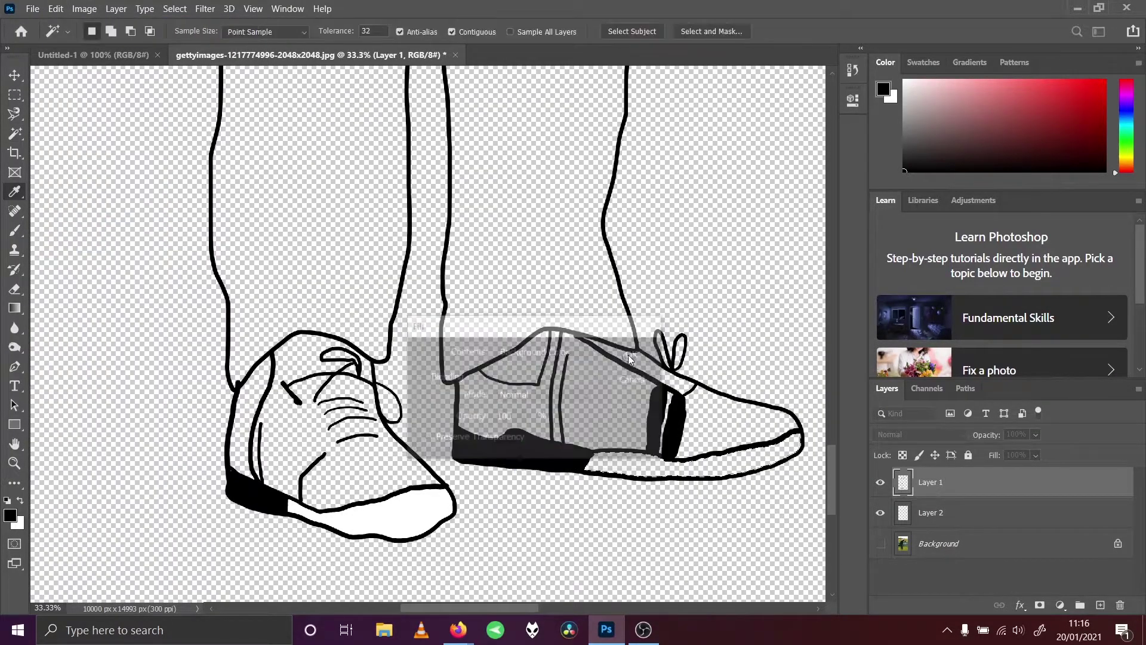
left_click(175, 8)
left_click(189, 38)
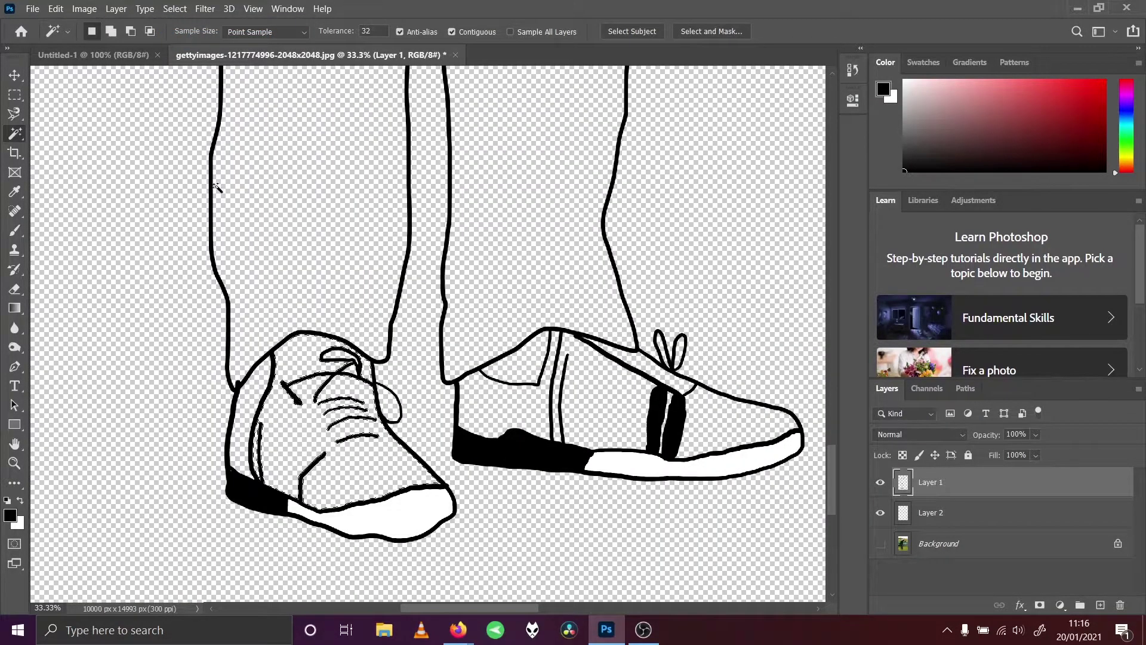
Select the main upper of the left shoe with the Magic Wand and expand the selection by 3 pixels.
left_click(175, 8)
mouse_move(296, 209)
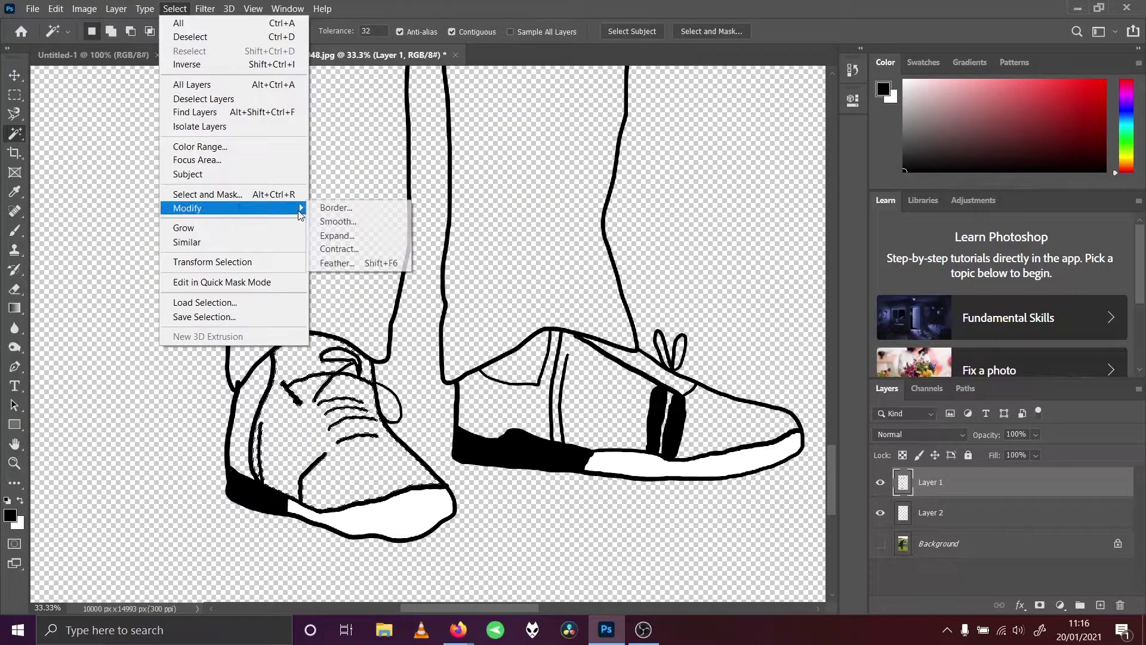
left_click(322, 236)
key("Return")
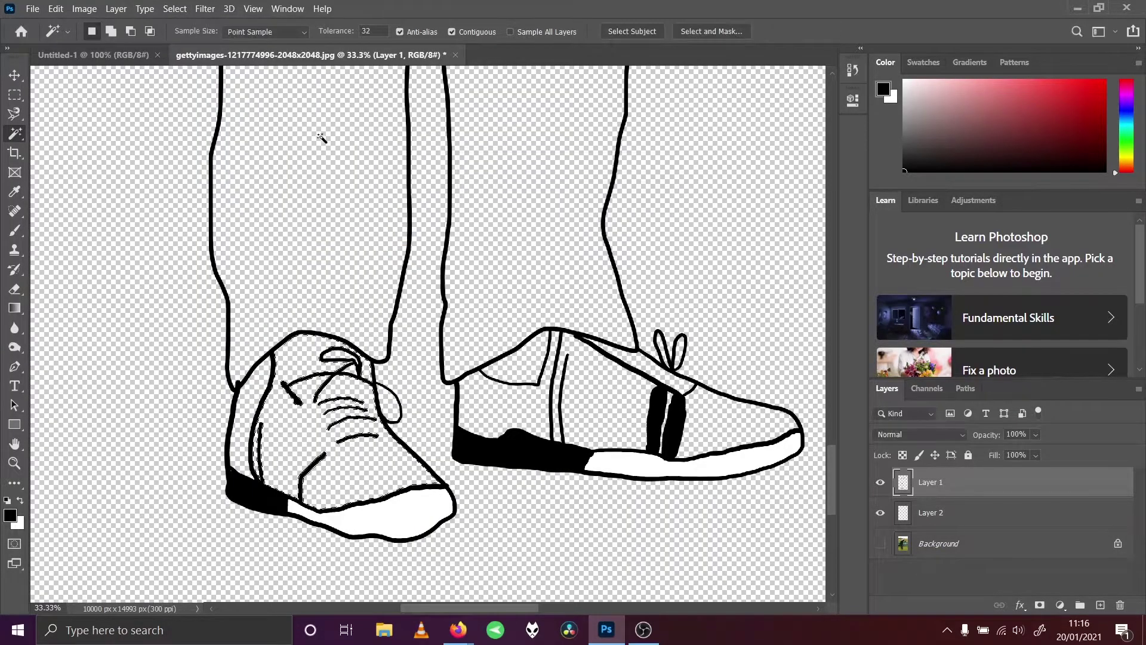
left_click(56, 8)
left_click(90, 243)
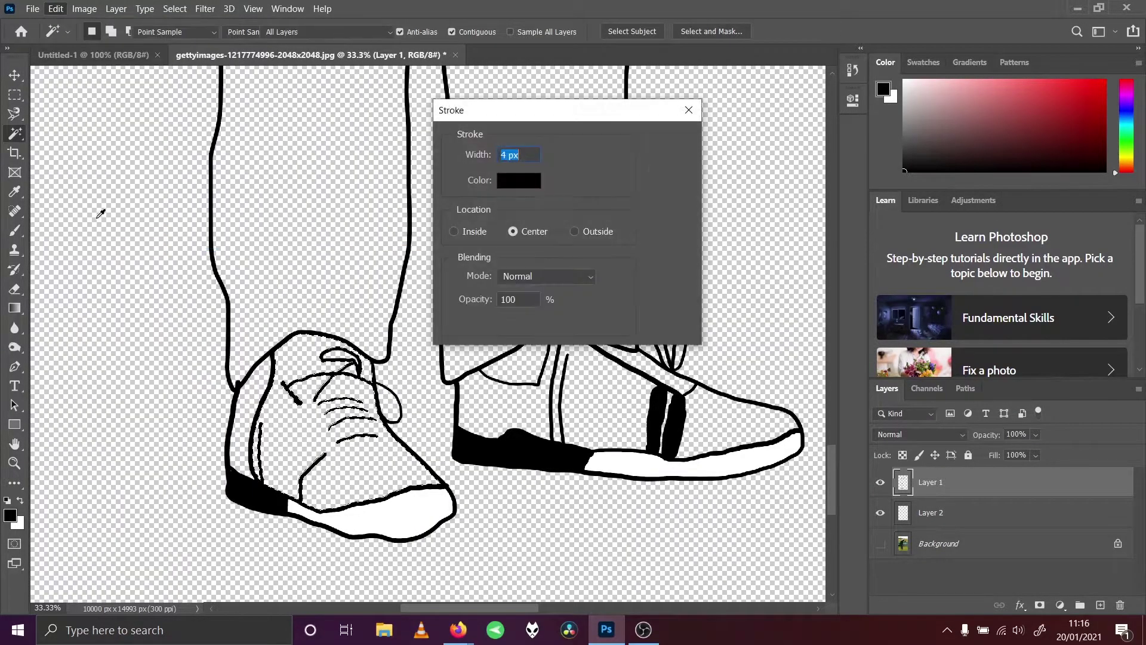
left_click(689, 110)
Fill the left shoe's selected upper with the white background color and deselect.
left_click(56, 8)
left_click(84, 227)
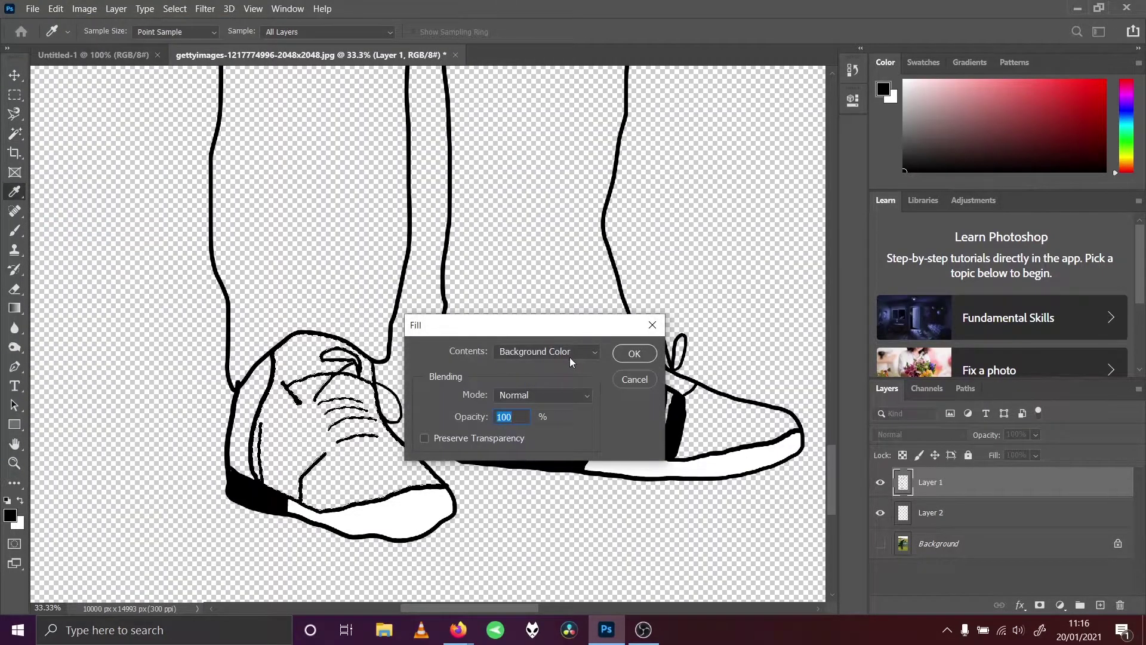
left_click(634, 354)
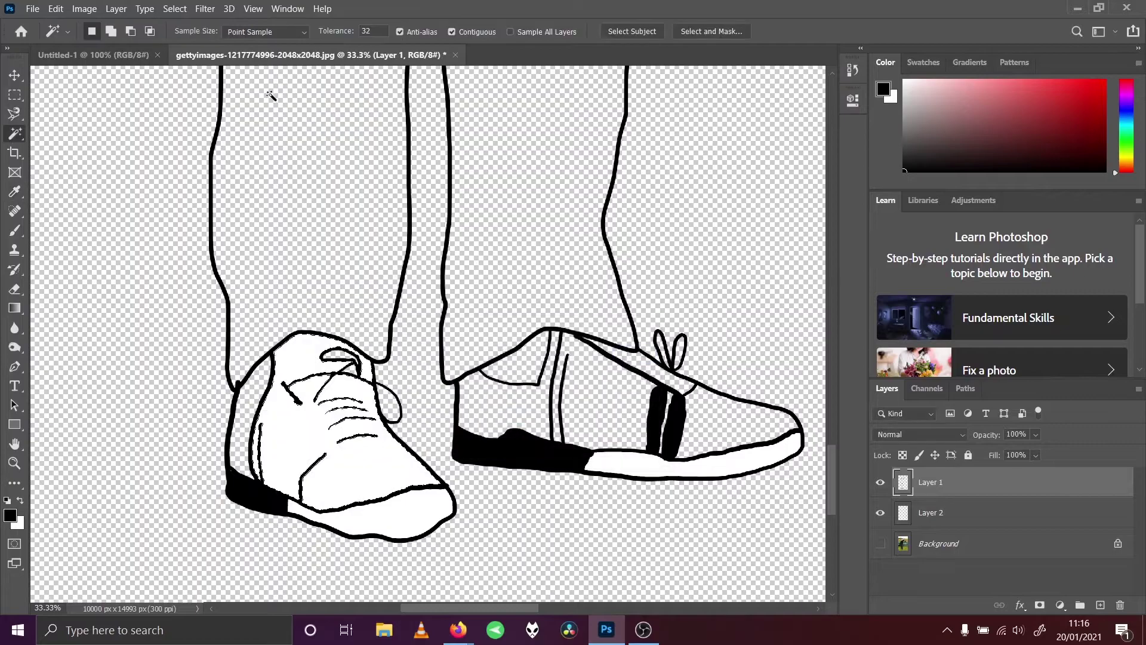
left_click(175, 8)
left_click(182, 36)
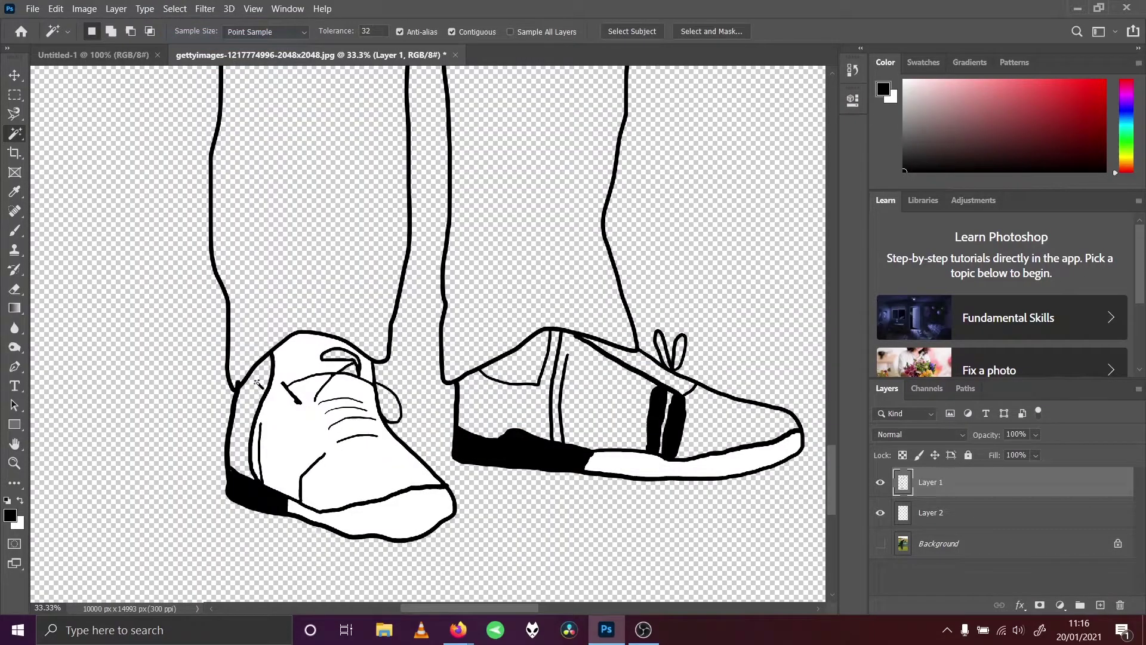
left_click(258, 384)
left_click(56, 8)
left_click(14, 250)
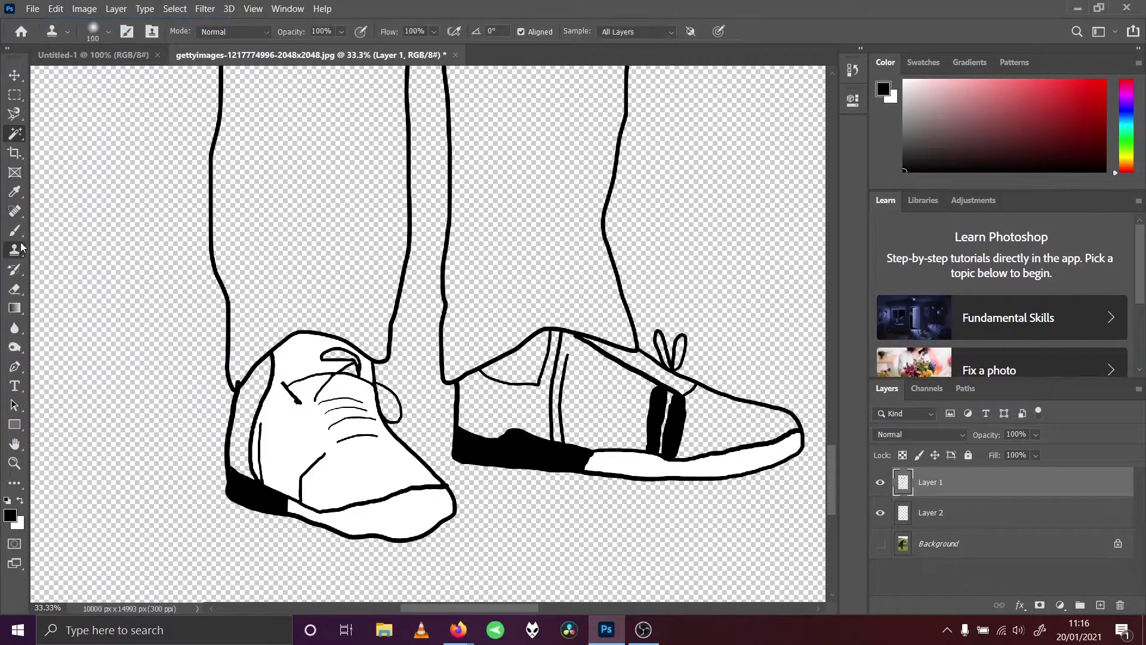
key("bracketleft")
left_click(238, 405)
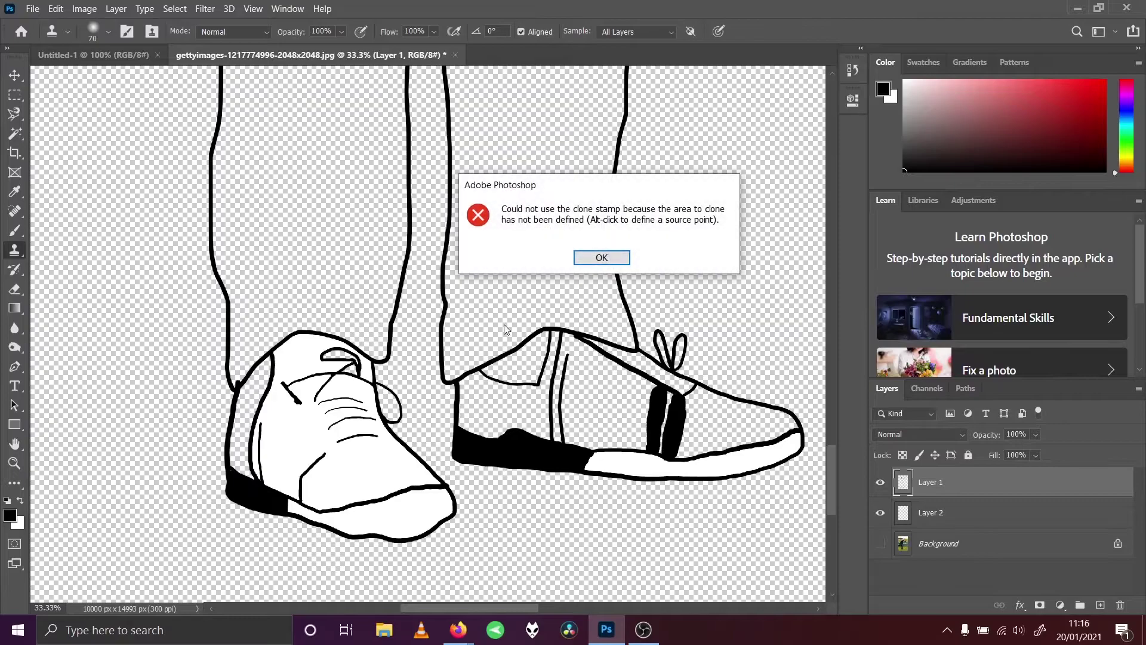
left_click(597, 256)
Outline a small black tab on the left shoe's heel, and paint the heel strip white on Layer 2 with a 125-pixel brush.
left_click(14, 230)
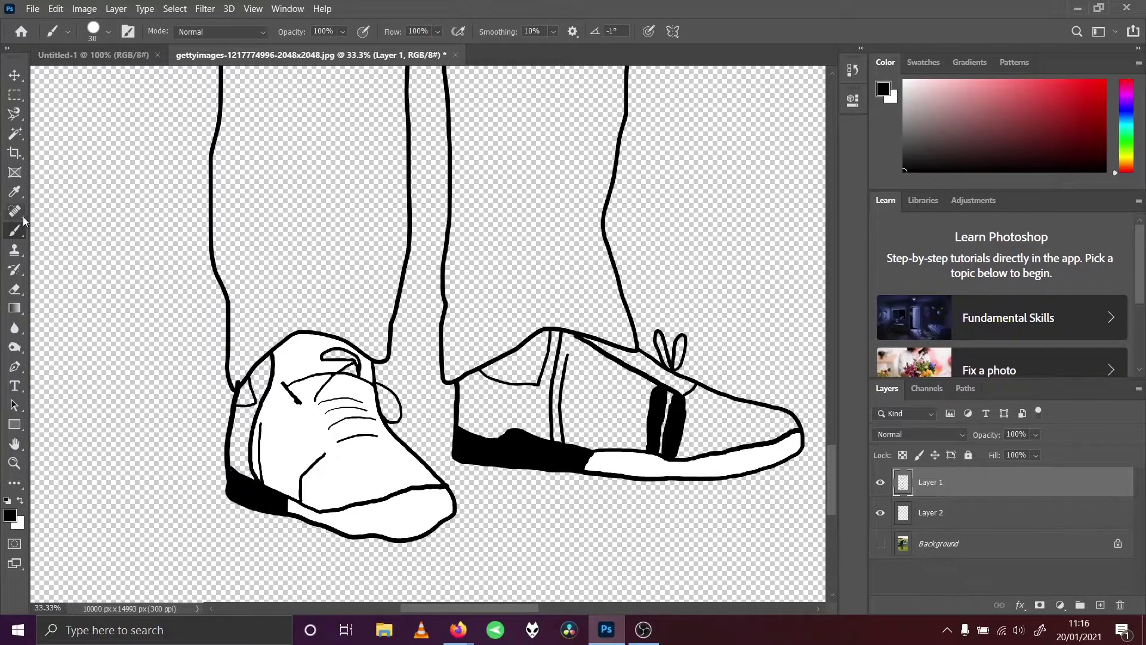
left_click(914, 509)
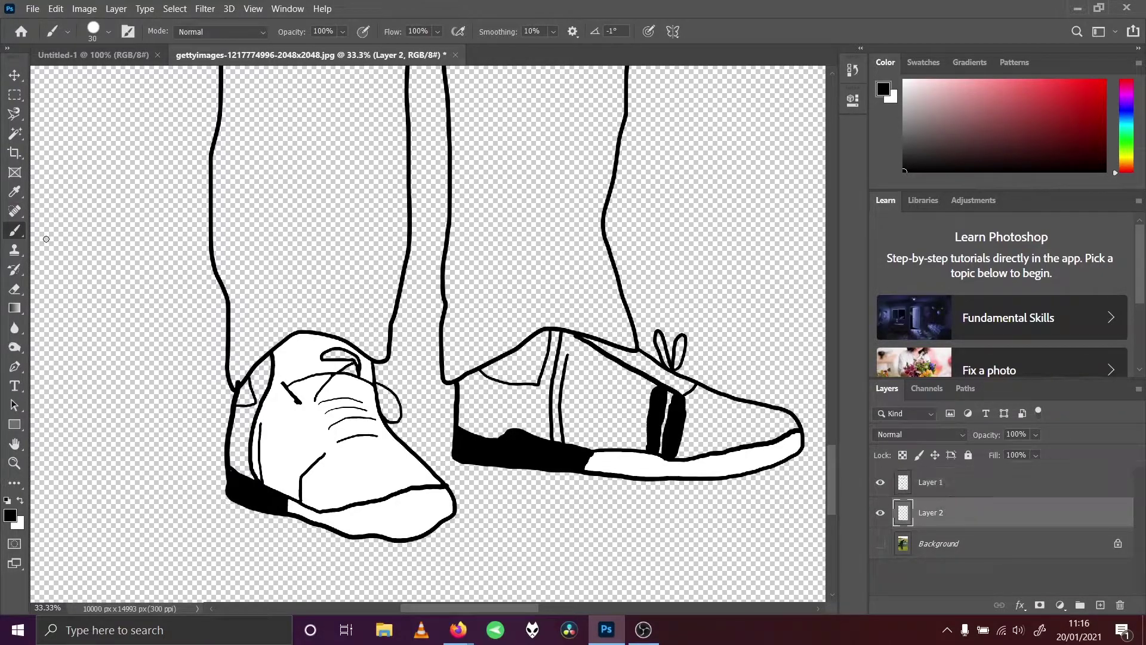
key("x")
key("bracketright")
key("bracketright")
key("bracketright")
key("bracketright")
key("bracketright")
key("bracketright")
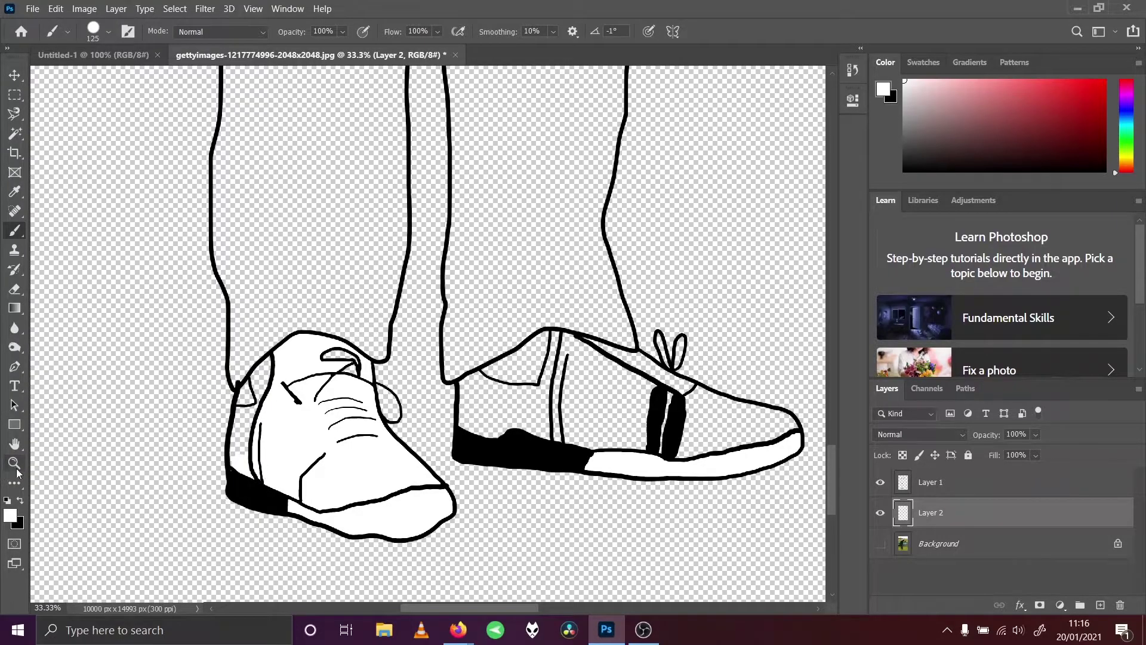
key("z")
left_click_drag(192, 364, 341, 485)
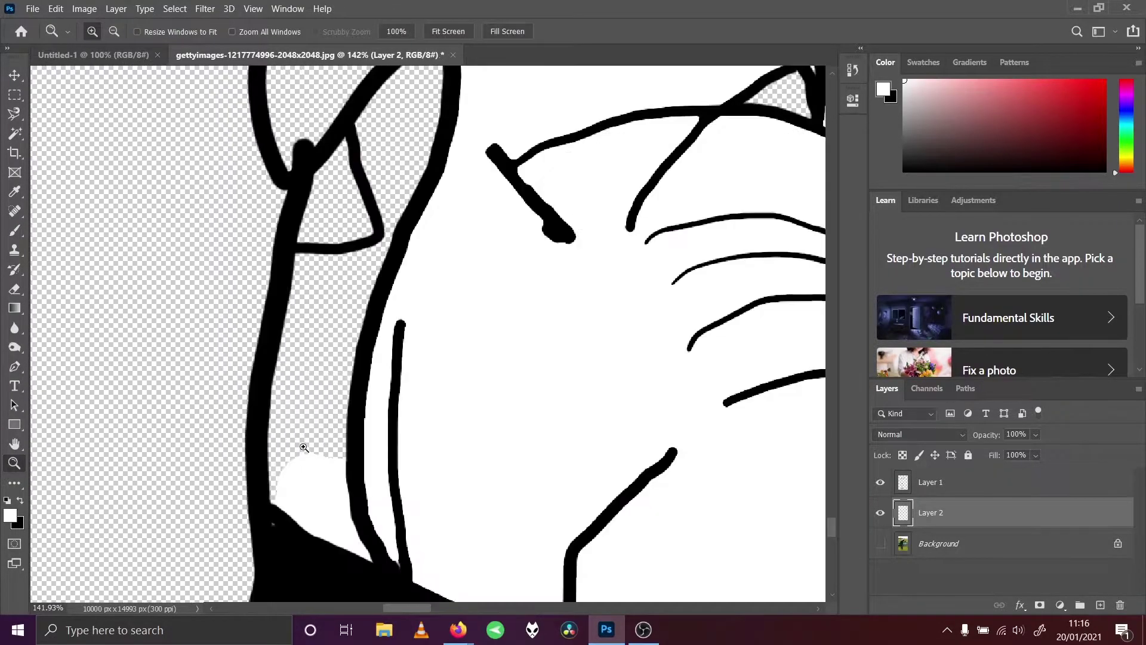
left_click(14, 230)
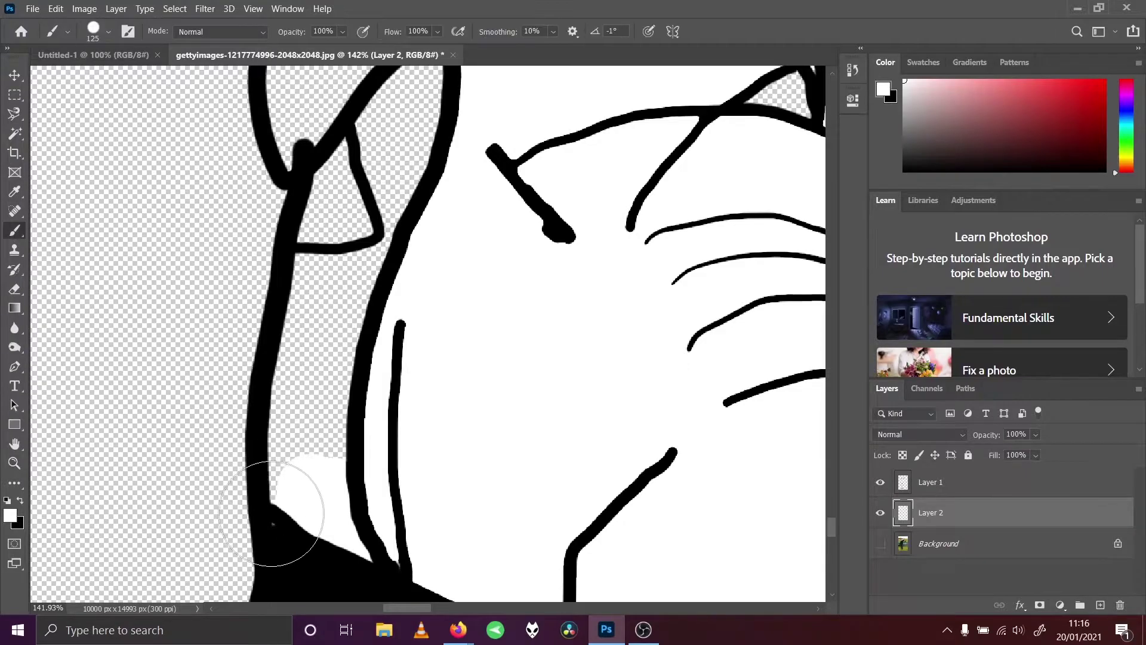
mouse_move(273, 515)
left_mouse_down()
mouse_move(276, 477)
mouse_move(298, 442)
mouse_move(335, 191)
mouse_move(412, 86)
left_mouse_up()
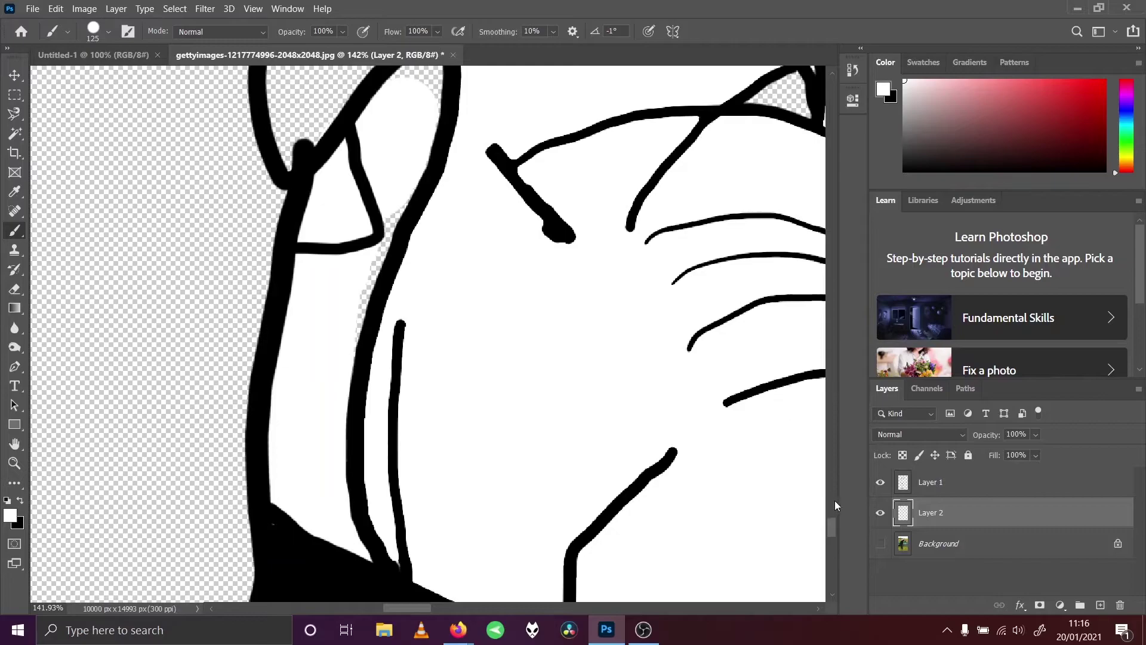
Cover the remaining transparent gaps along the left shoe's heel strip in white with an 80-pixel brush.
left_click_drag(831, 528, 832, 524)
key("bracketleft")
key("bracketleft")
key("bracketleft")
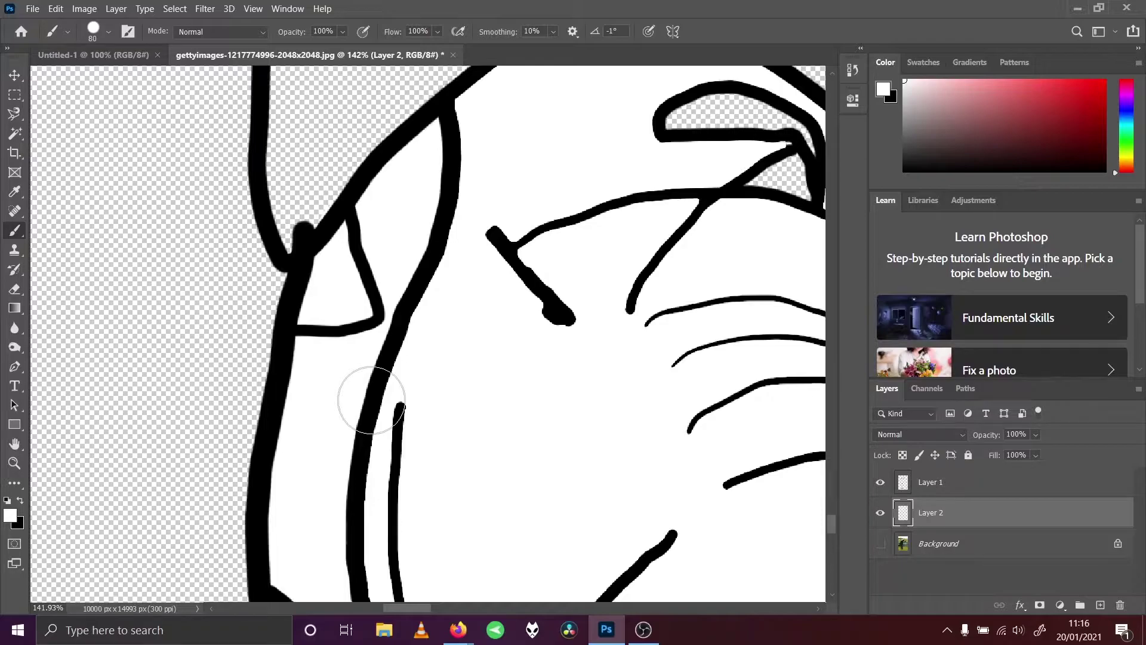
Paint the remaining transparent gaps around the left shoe's tongue and collar white on Layer 2, with 125-pixel and 80-pixel brushes.
left_click_drag(424, 607, 443, 611)
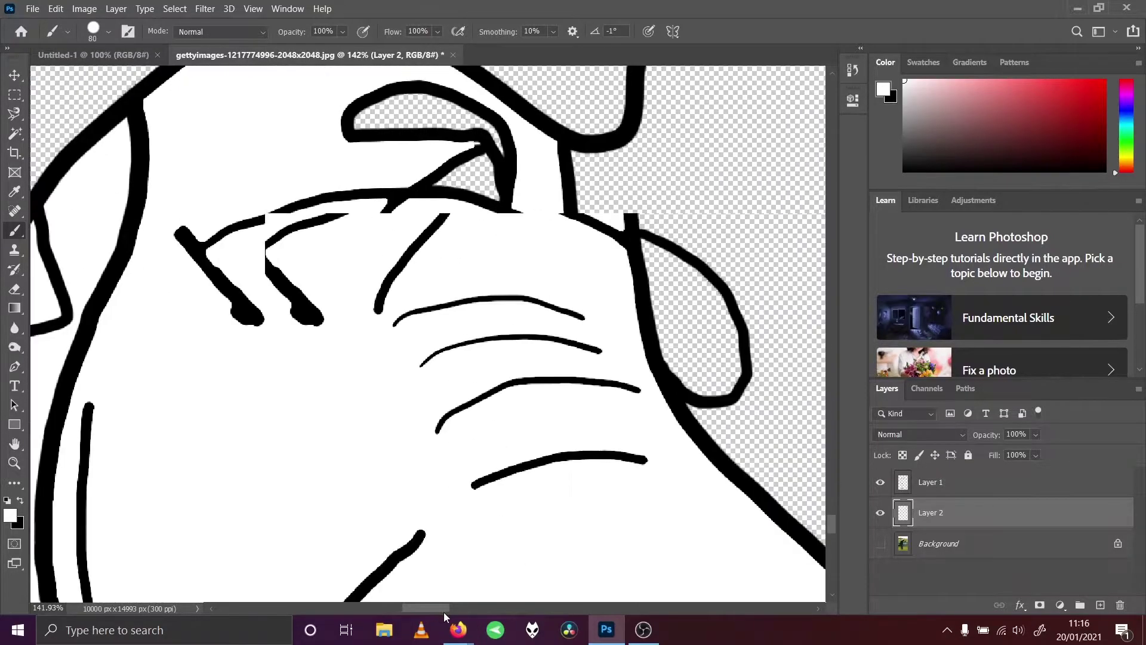
key("bracketright")
key("bracketright")
key("bracketright")
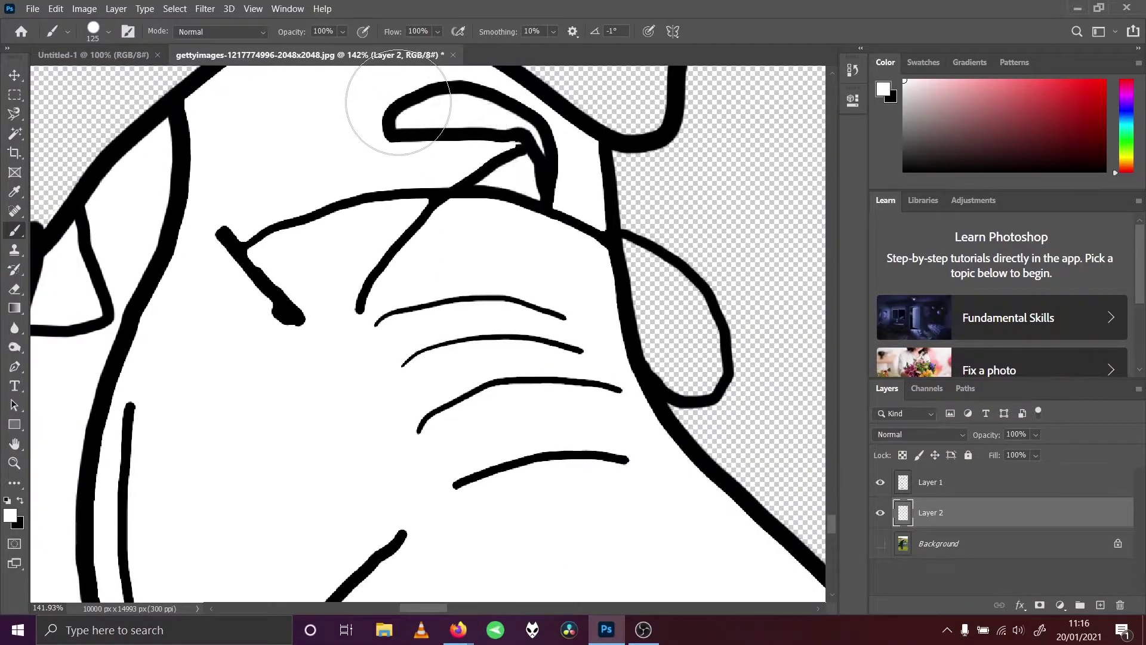
key("bracketleft")
key("bracketleft")
key("bracketleft")
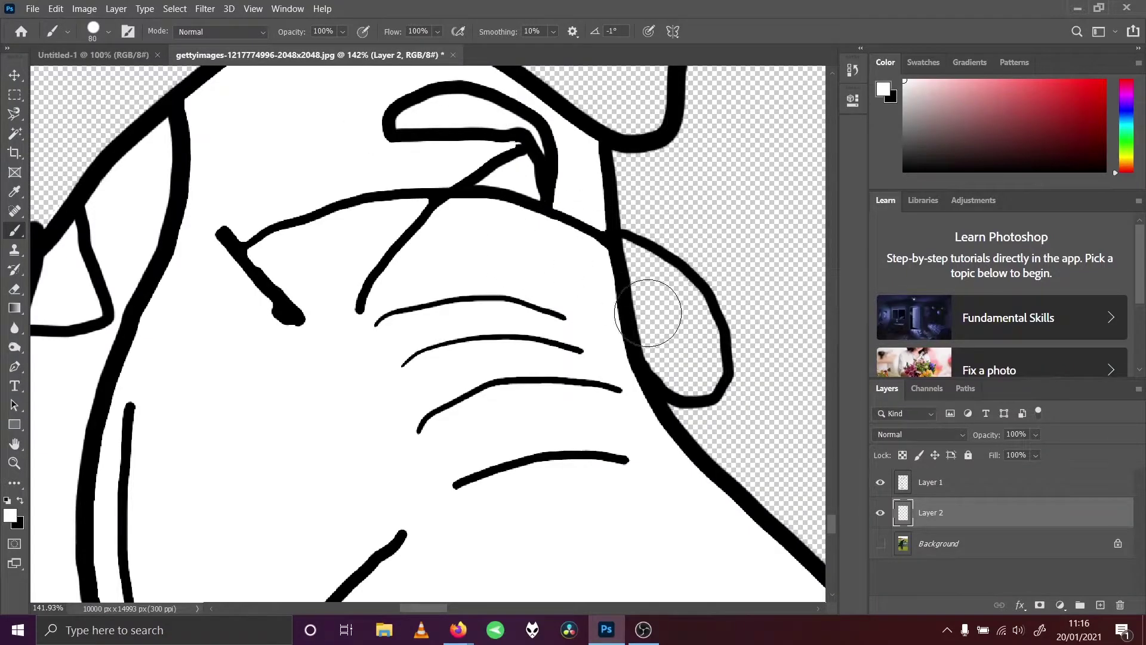
Select the trousers' interior on Layer 1 with the Magic Wand and expand the selection by 3 pixels.
left_click(255, 9)
left_click(271, 138)
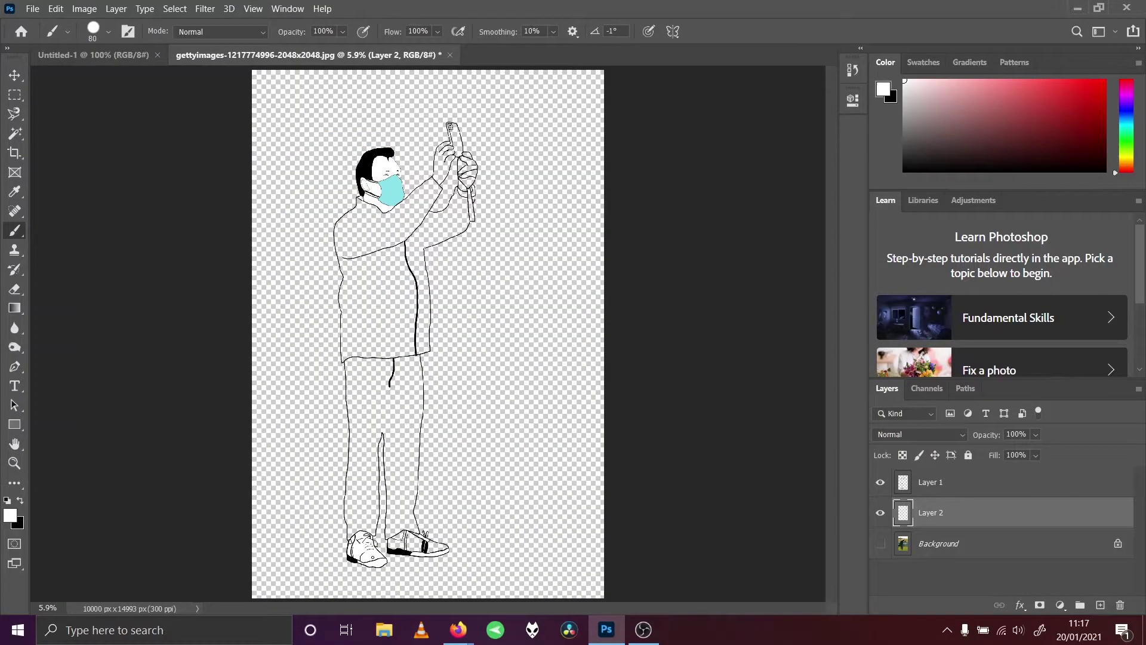
left_click(14, 133)
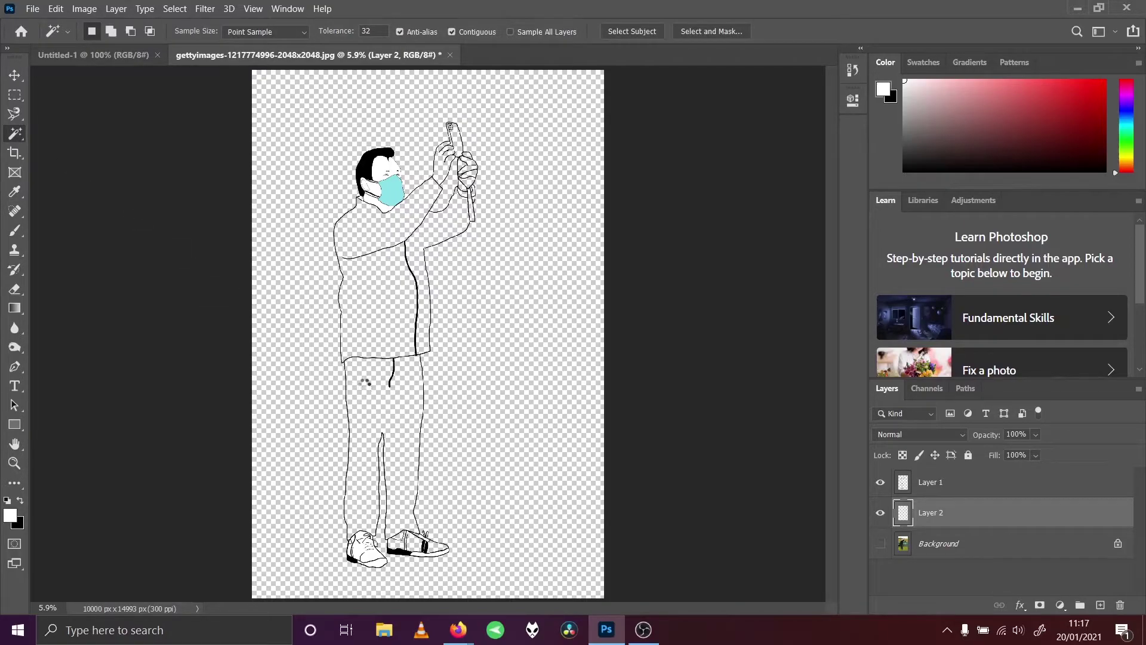
left_click(57, 9)
left_click(62, 24)
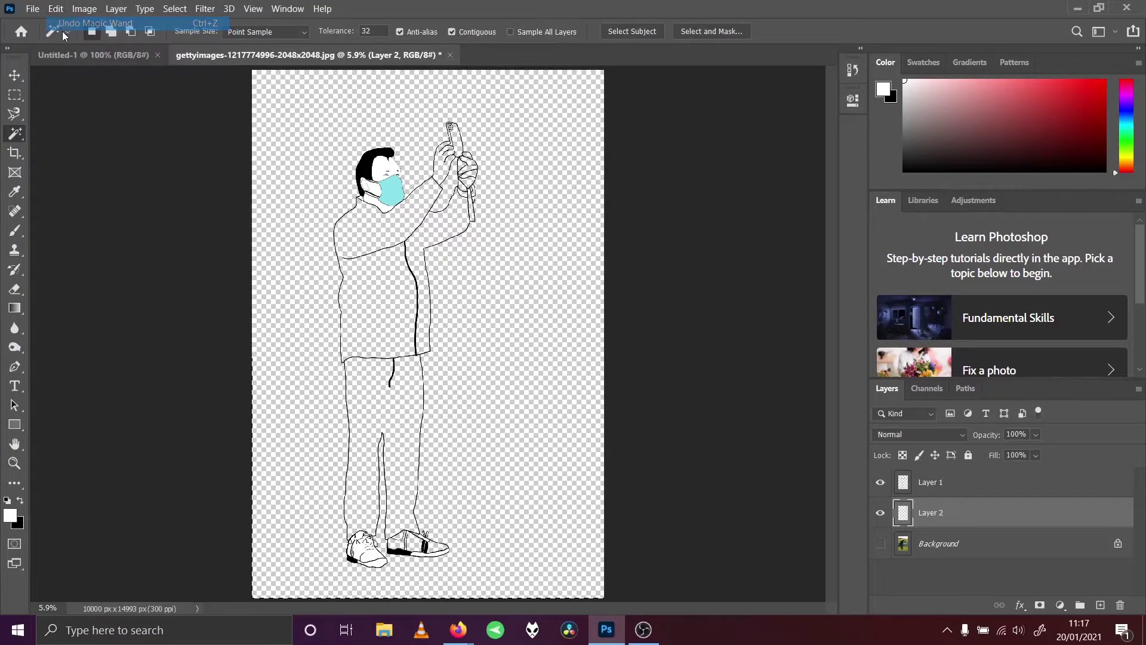
left_click(952, 482)
left_click(384, 405)
left_click(175, 9)
mouse_move(268, 215)
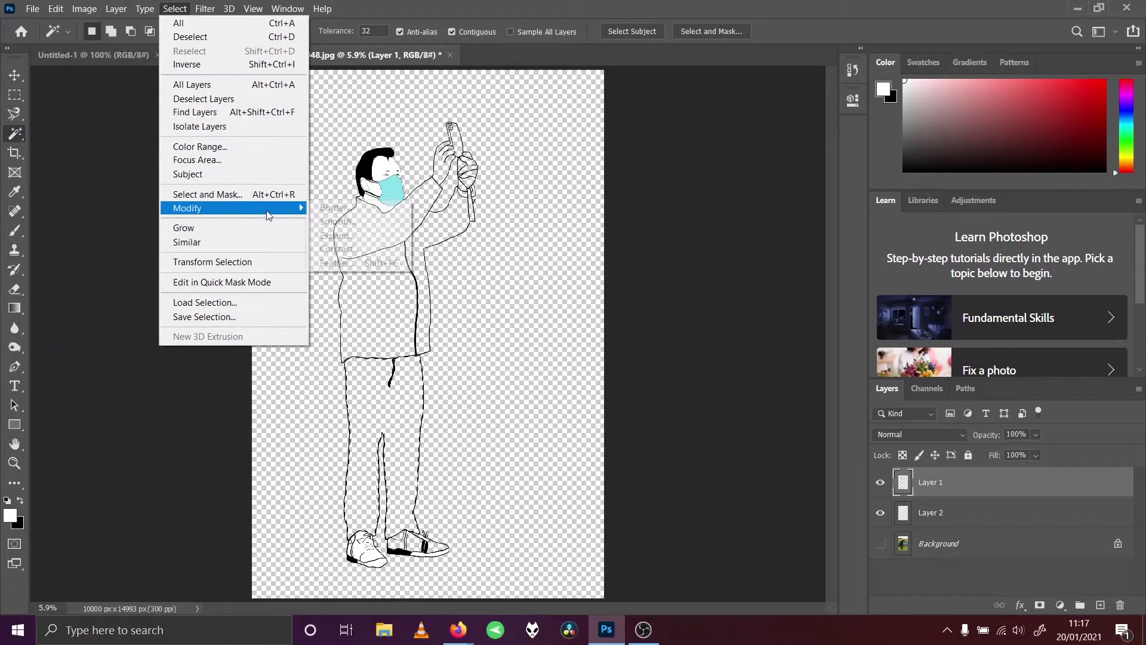
left_click(316, 235)
left_click(649, 193)
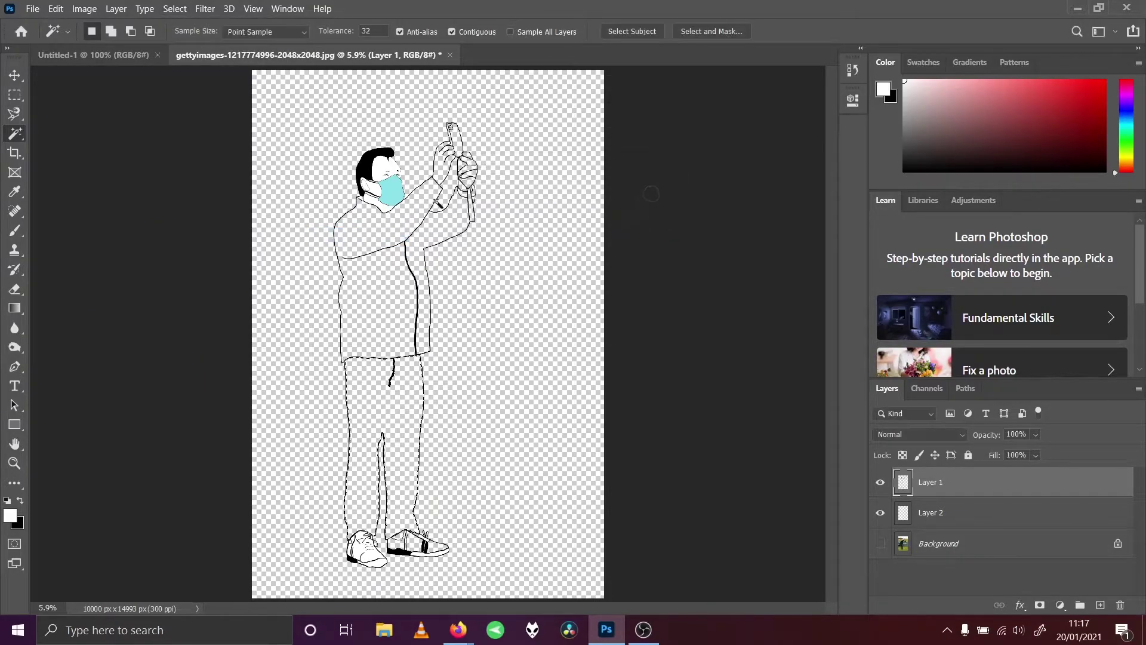
Fill the selected trousers with the white foreground color and deselect.
left_click(56, 9)
left_click(93, 231)
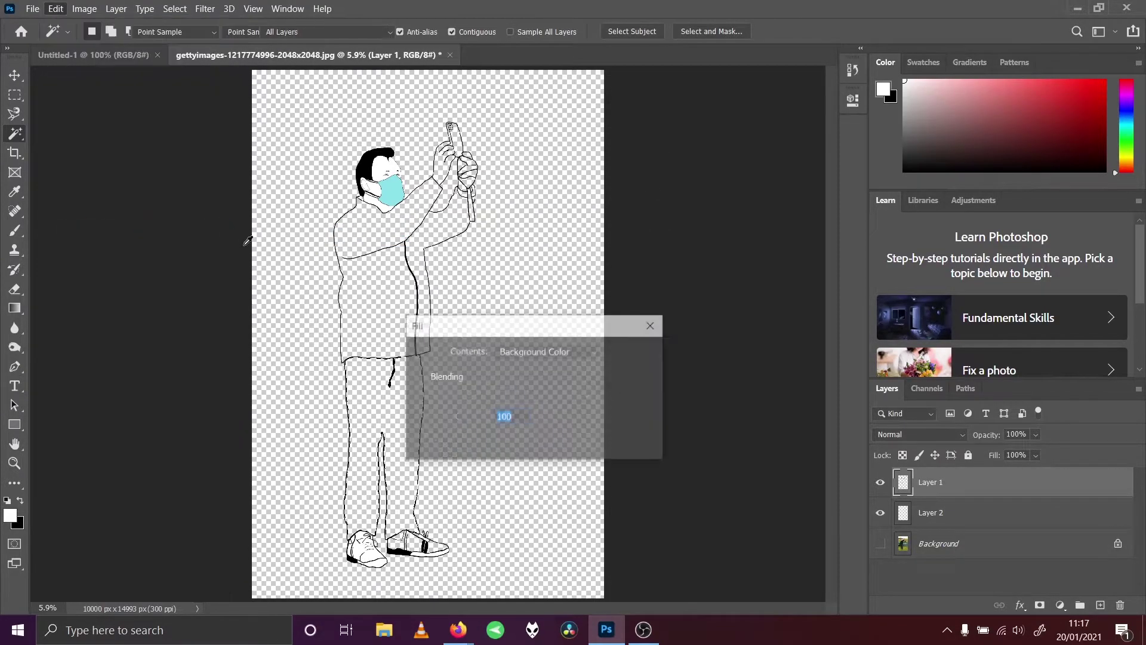
left_click(545, 352)
left_click(544, 369)
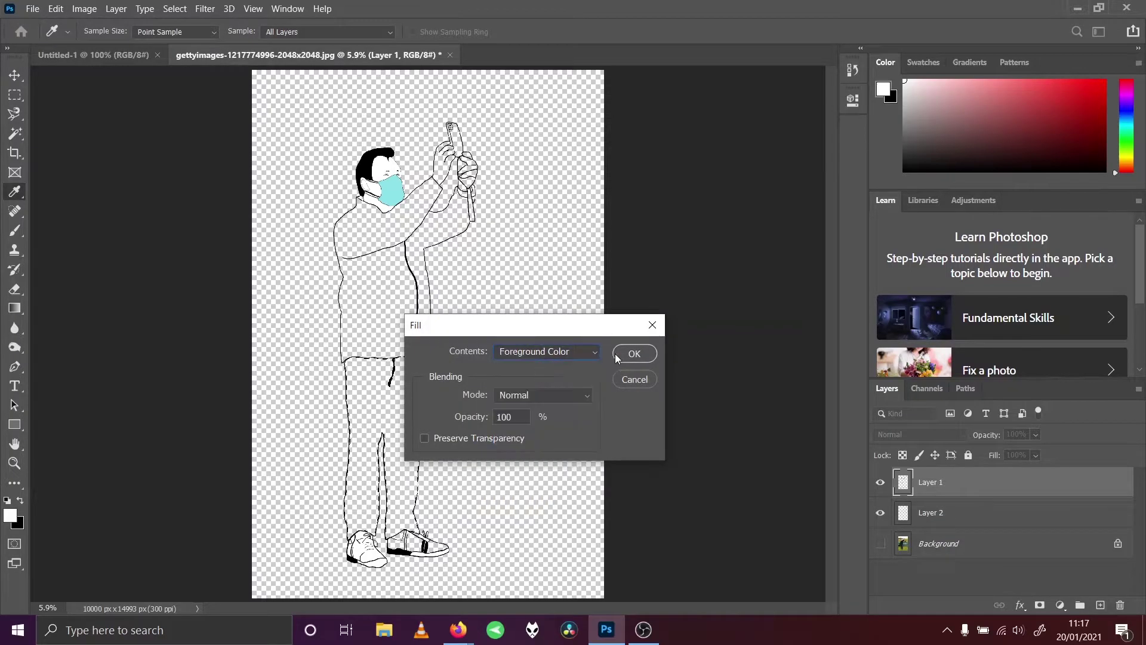
left_click(615, 353)
key("w")
left_click(178, 11)
left_click(185, 34)
Select the jacket's main body and near sleeve with the Magic Wand and expand the selection by 3 pixels.
left_click(375, 271)
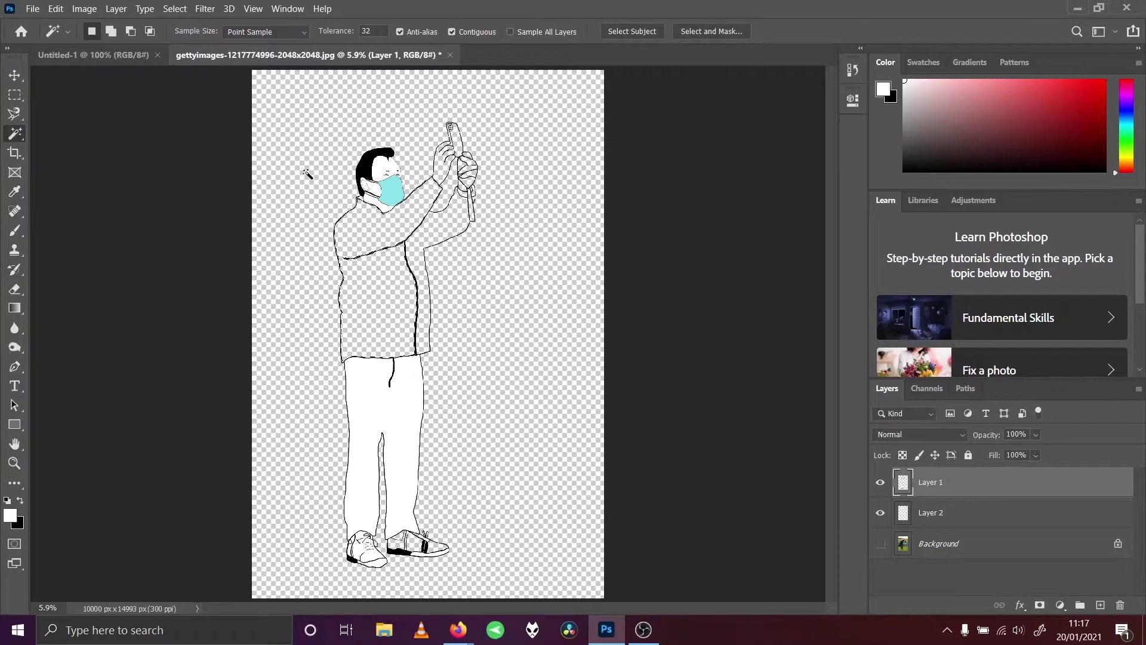
left_click(175, 9)
mouse_move(277, 218)
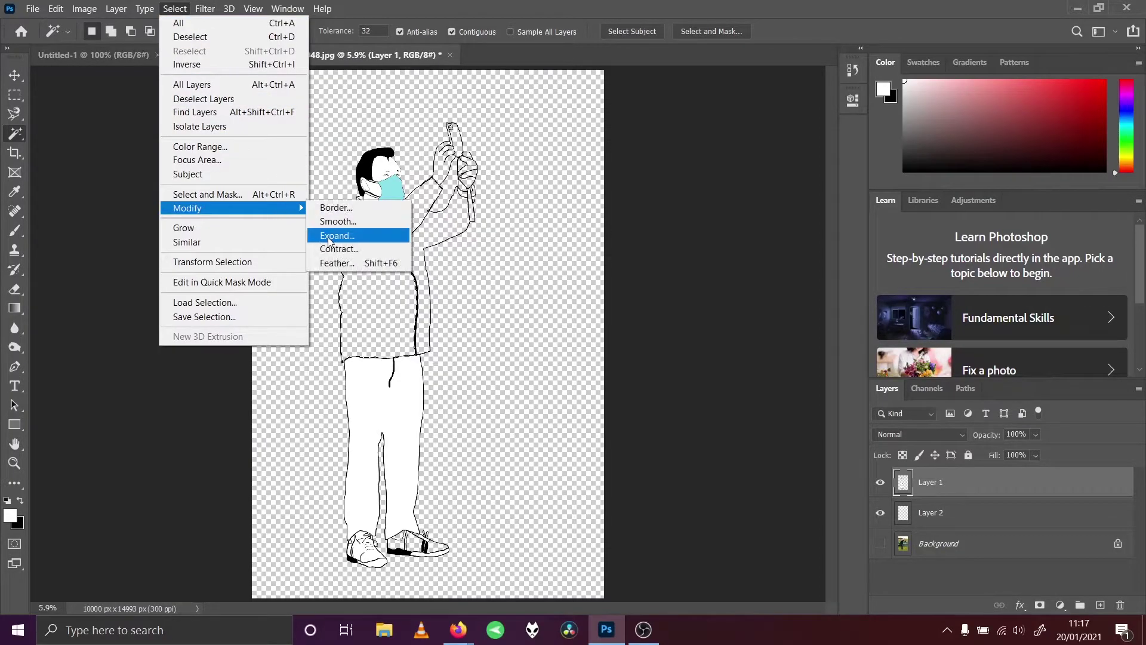
left_click(335, 238)
left_click(657, 195)
Fill the selected jacket body and near sleeve with the white foreground color and deselect.
left_click(56, 9)
left_click(72, 228)
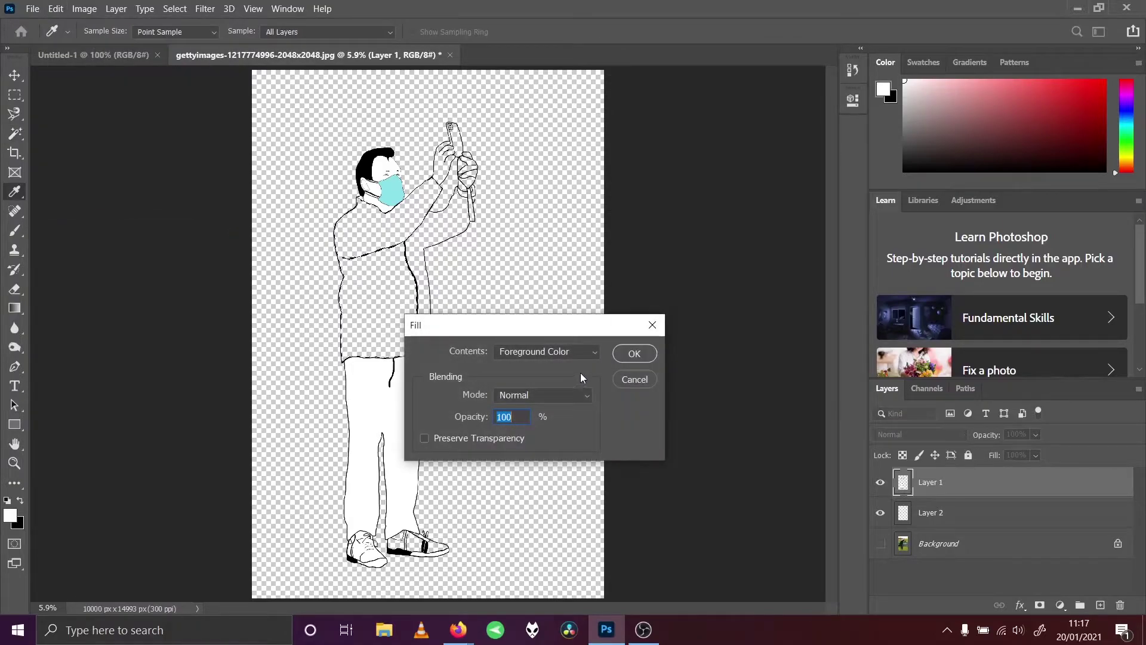
left_click(636, 353)
left_click(175, 9)
left_click(180, 39)
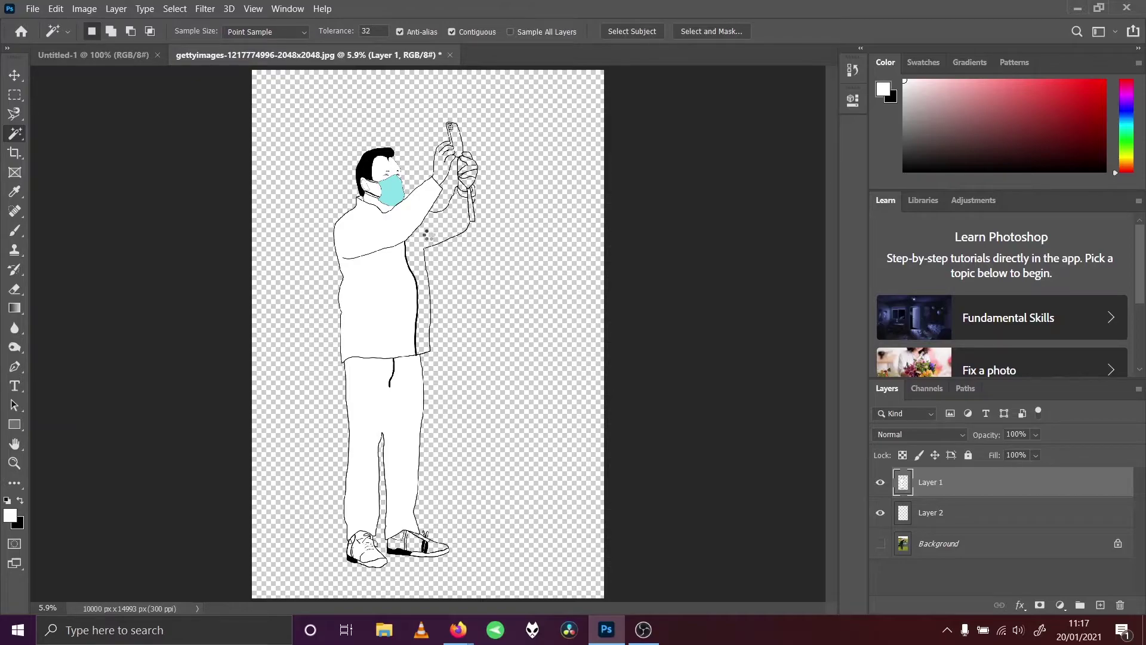
left_click(429, 244)
left_click(84, 8)
left_click(66, 23)
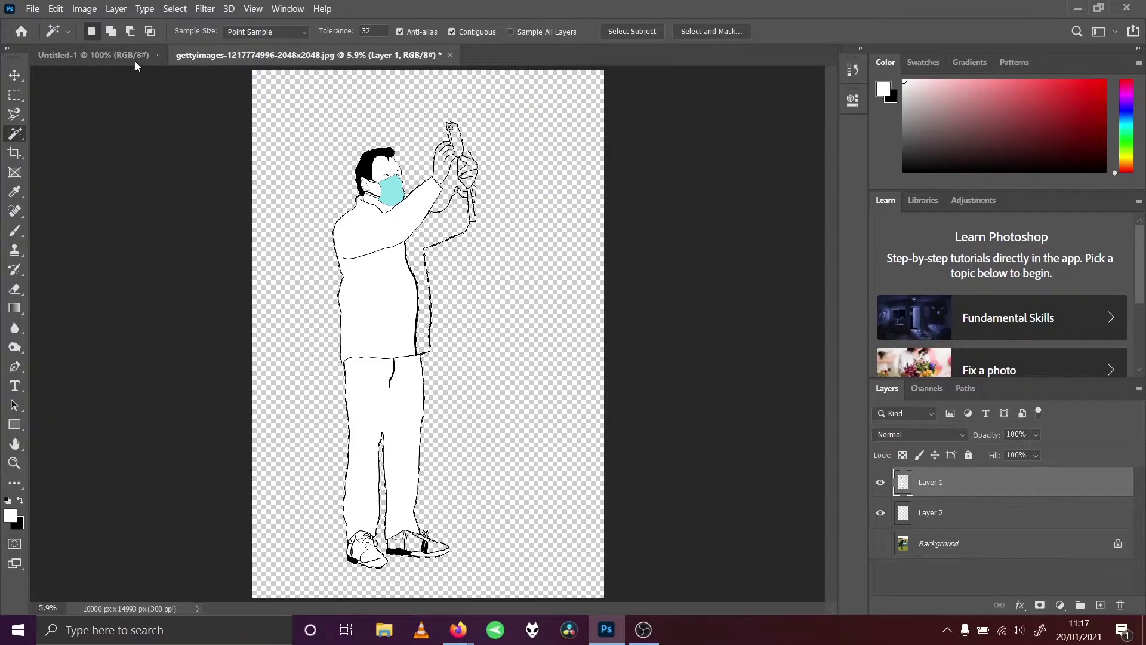
left_click(175, 8)
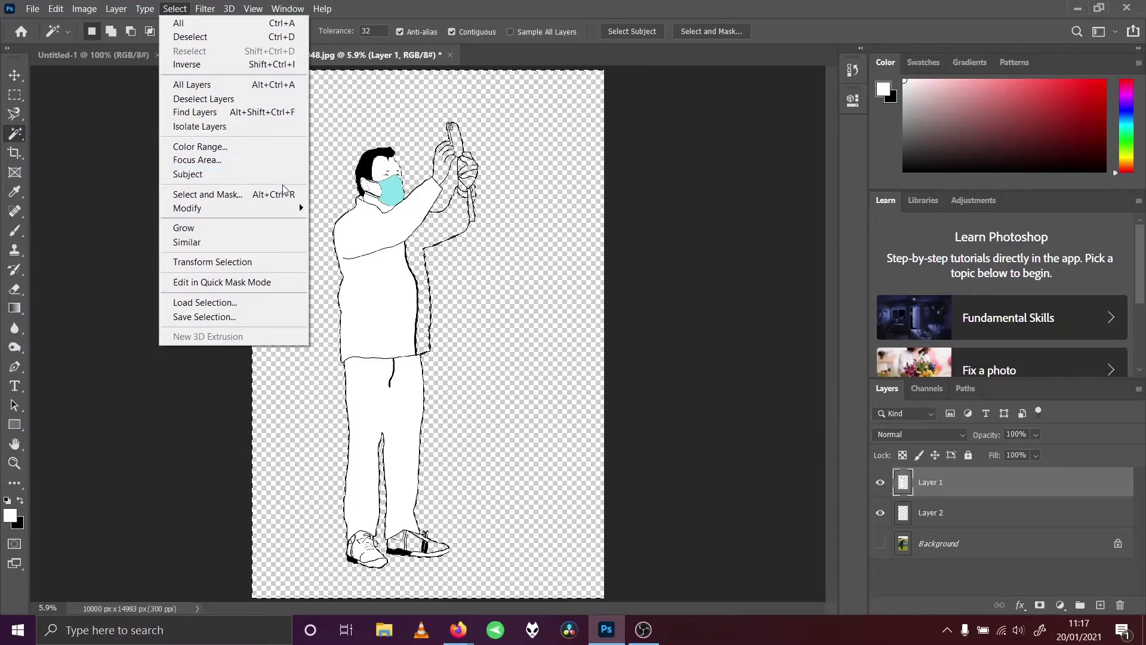
left_click(63, 24)
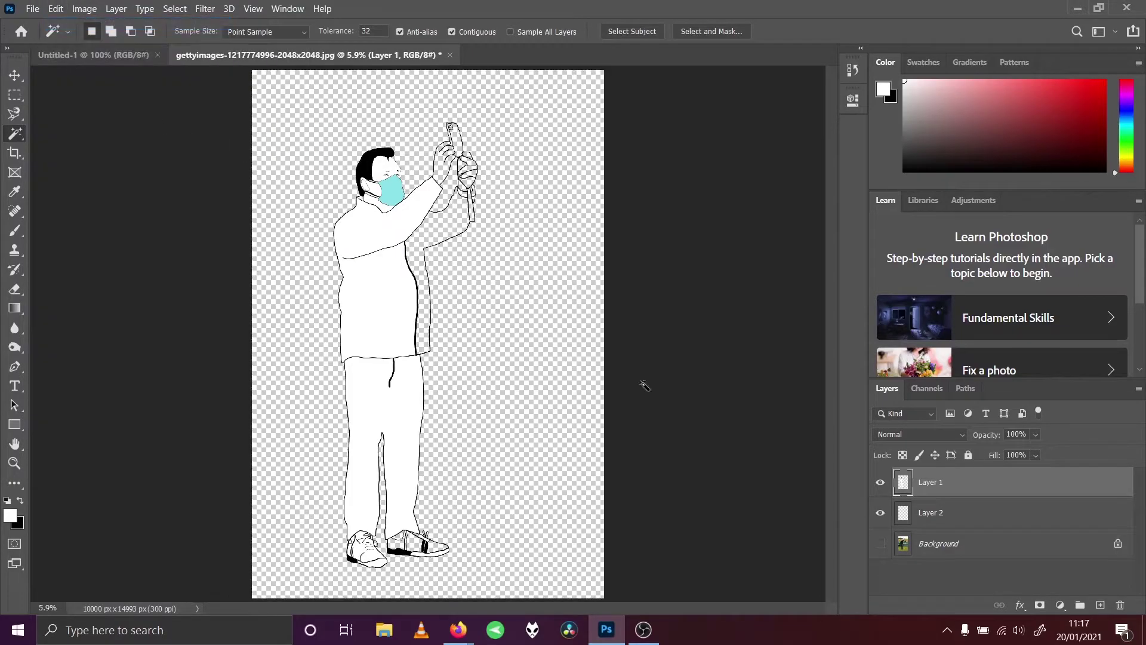
Switch the foreground to black and brush closed the outline gap where the far sleeve meets the jacket's front edge.
left_click(881, 513)
left_click(14, 463)
left_click(457, 222)
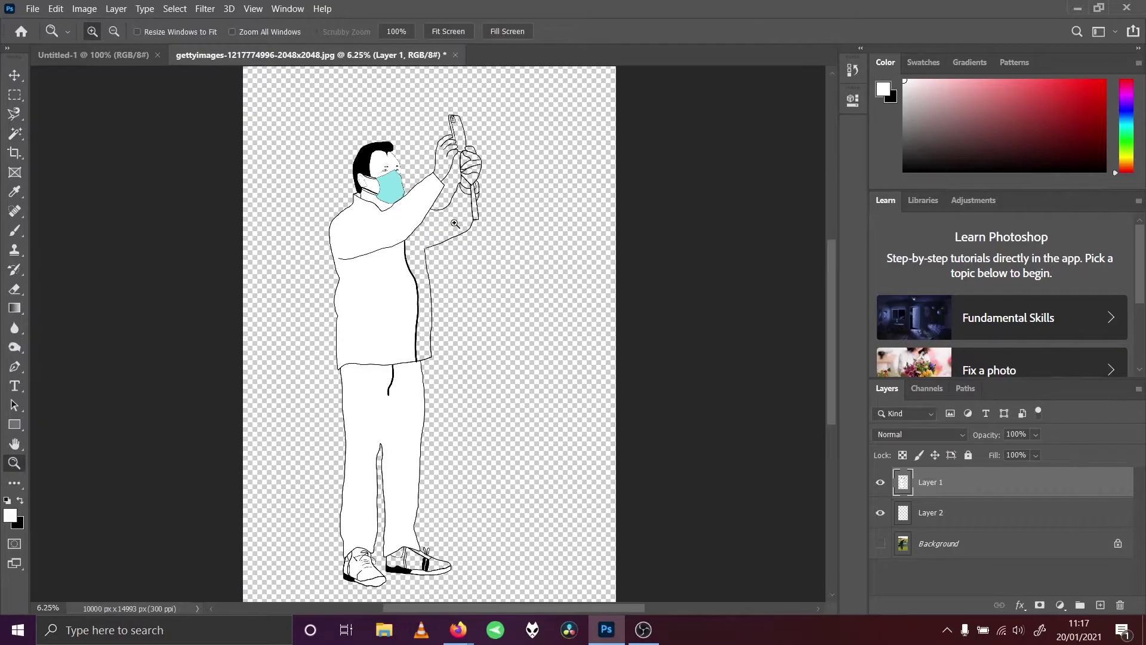
left_click(457, 223)
left_click(457, 222)
key("w")
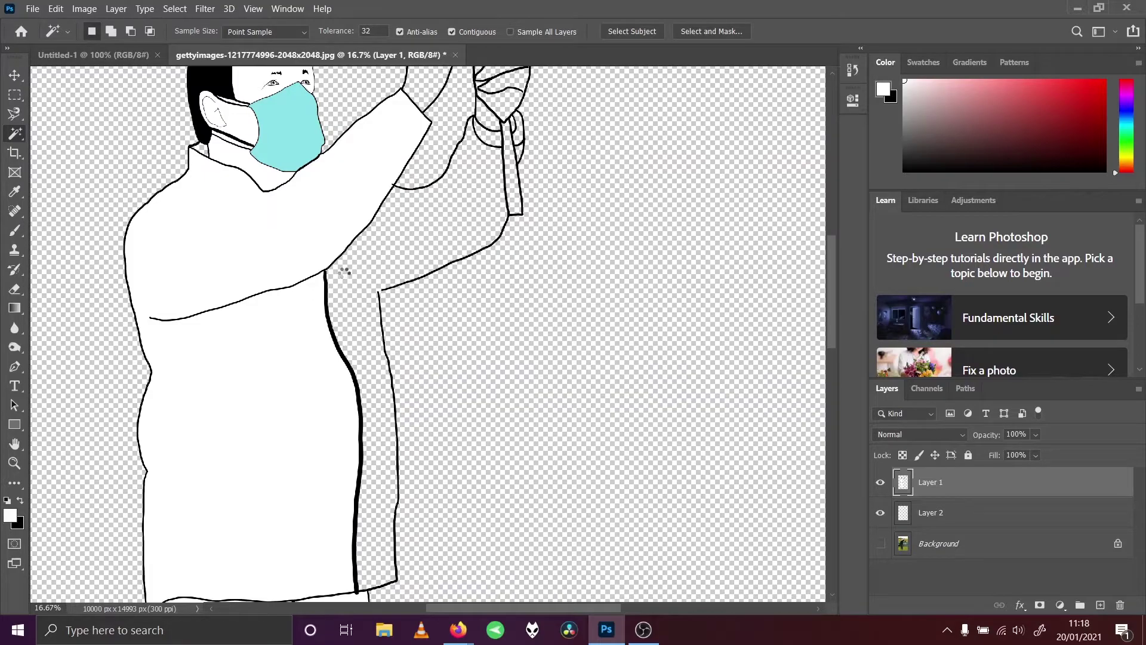
left_click(56, 9)
left_click(64, 25)
left_click(15, 231)
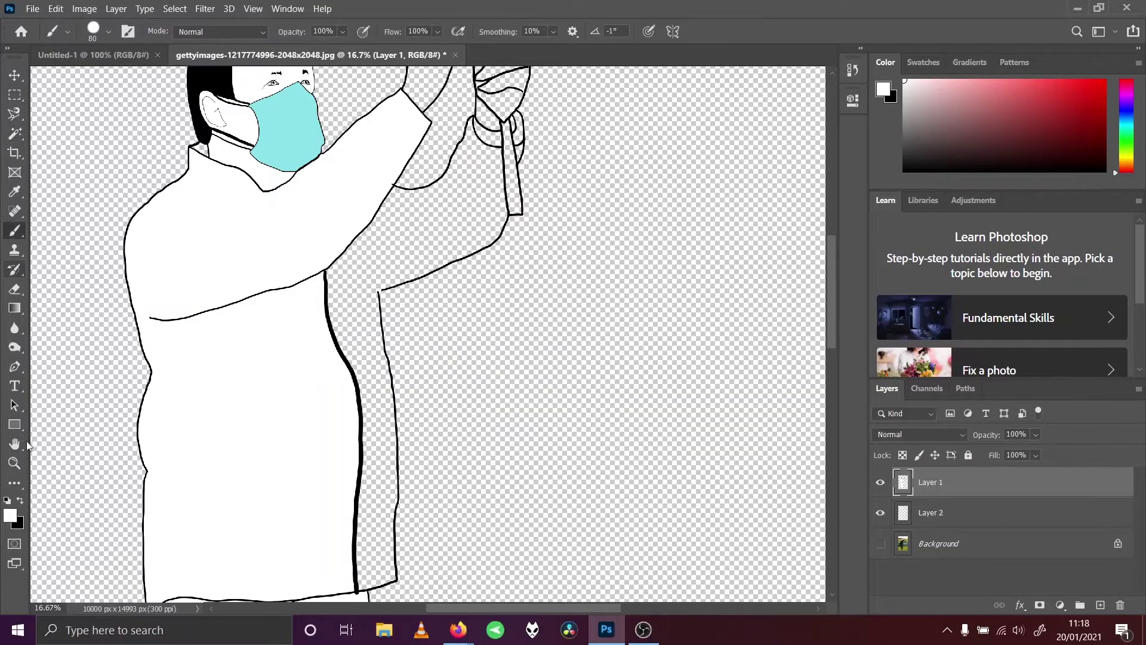
left_click(23, 500)
Select the jacket's front strip and far sleeve with the Magic Wand and expand the selection by 3 pixels.
left_click(14, 133)
left_click(347, 283)
left_click(174, 8)
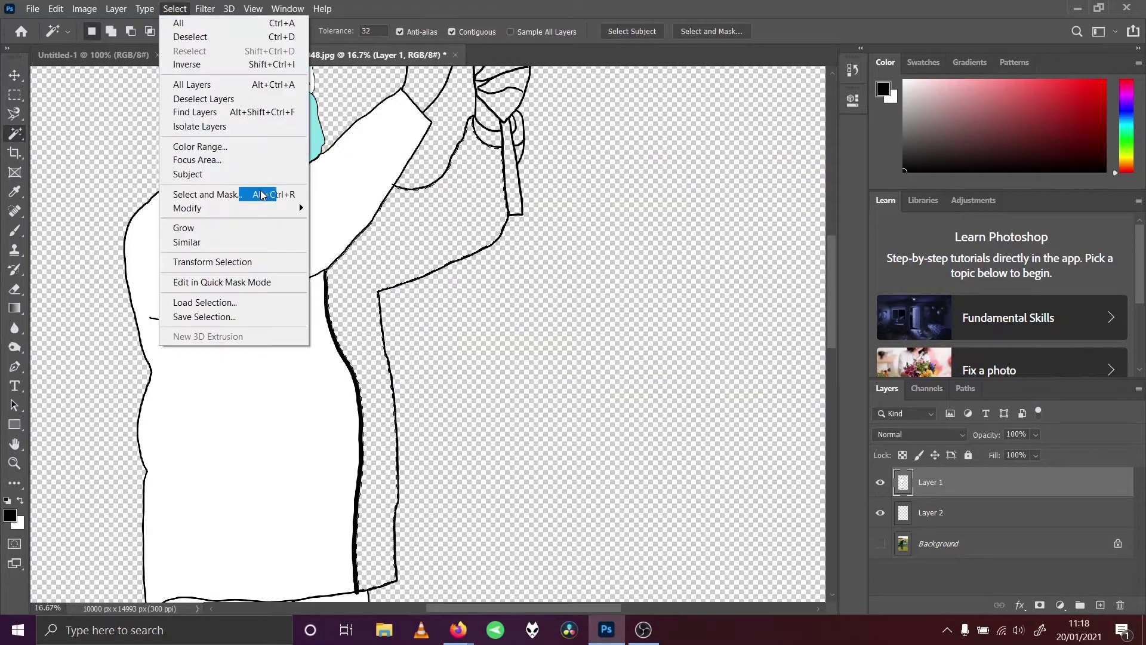
mouse_move(239, 208)
left_click(331, 238)
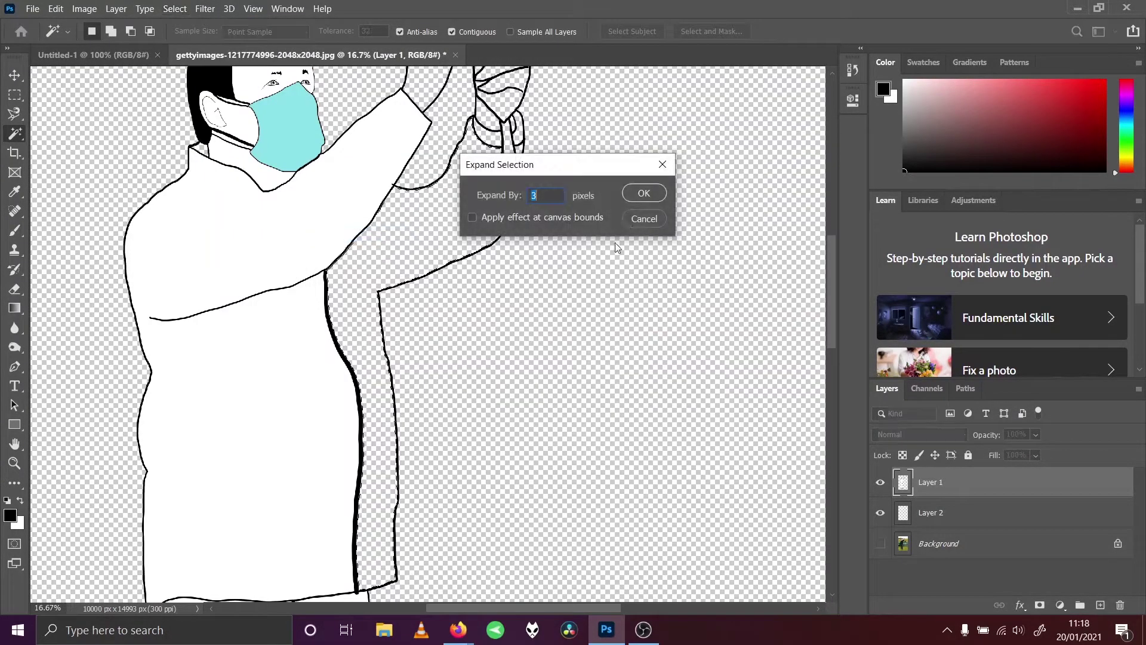
left_click(643, 193)
Fill the selected front strip and far sleeve with the white background color and deselect.
left_click(55, 8)
left_click(108, 228)
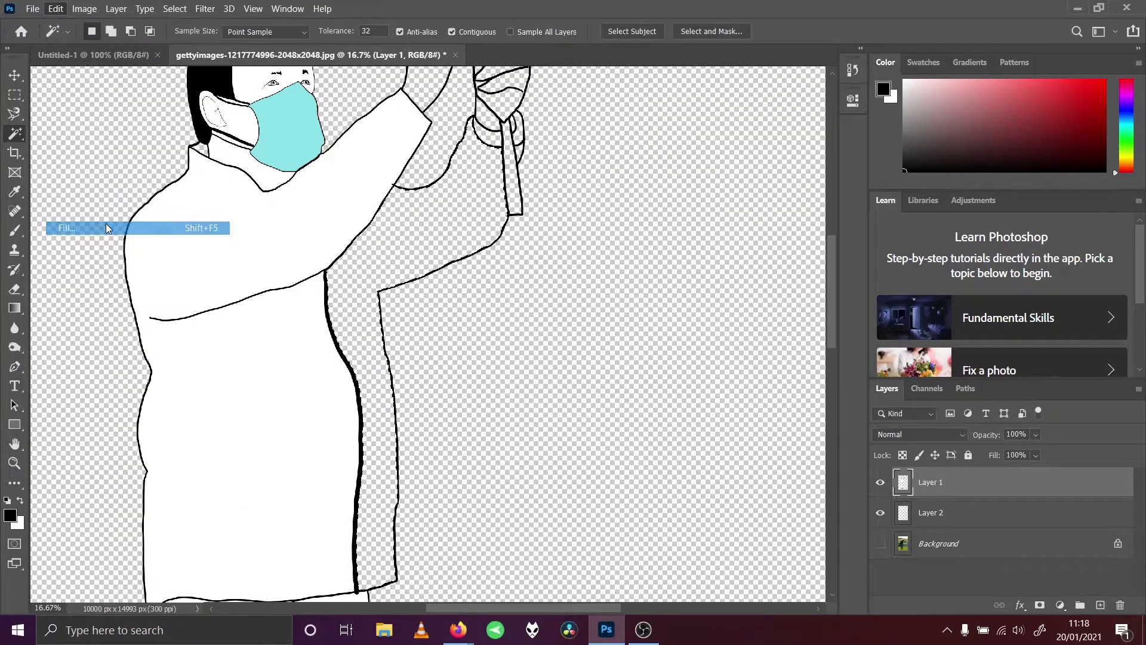
left_click(568, 352)
left_click(578, 380)
left_click(634, 353)
key("w")
left_click(175, 9)
left_click(186, 36)
Select the near raised hand with the Magic Wand and expand the selection by 3 pixels.
left_click_drag(833, 335, 833, 306)
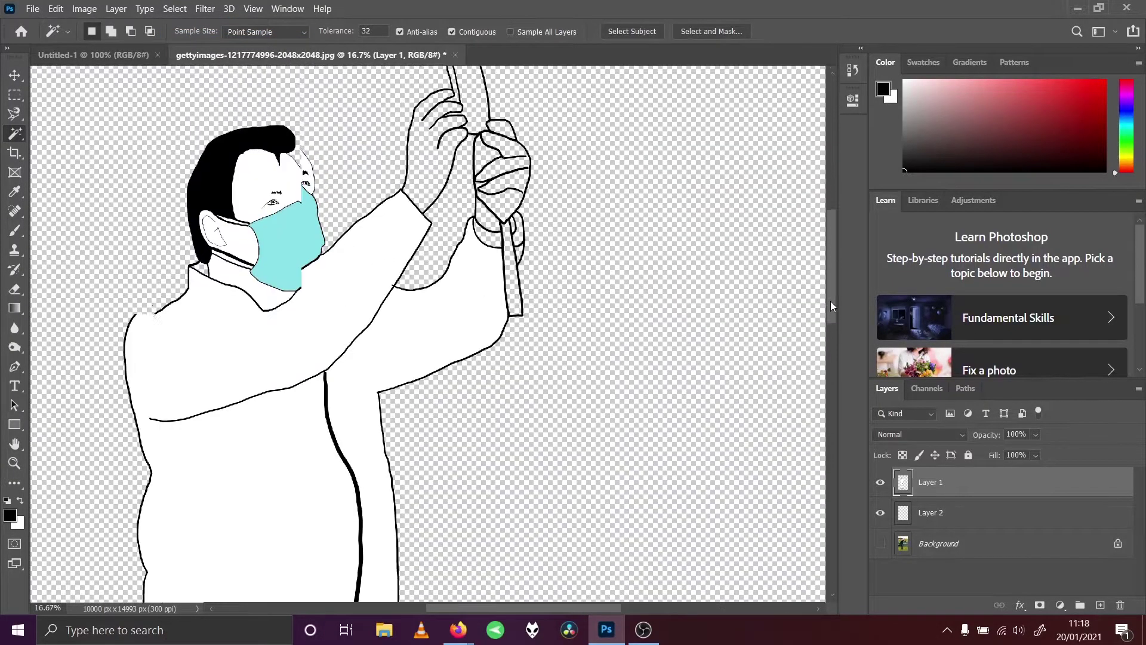
left_click(175, 8)
mouse_move(256, 209)
left_click(334, 235)
left_click(647, 192)
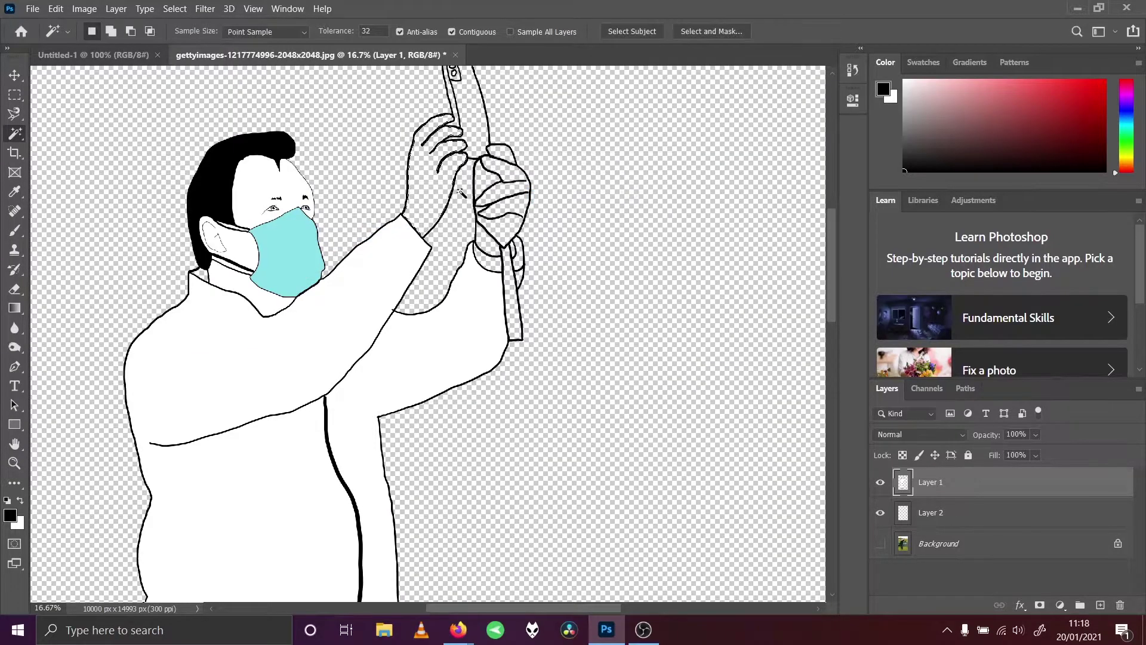
Fill the selected near hand with the white background color and deselect.
left_click(55, 8)
left_click(59, 225)
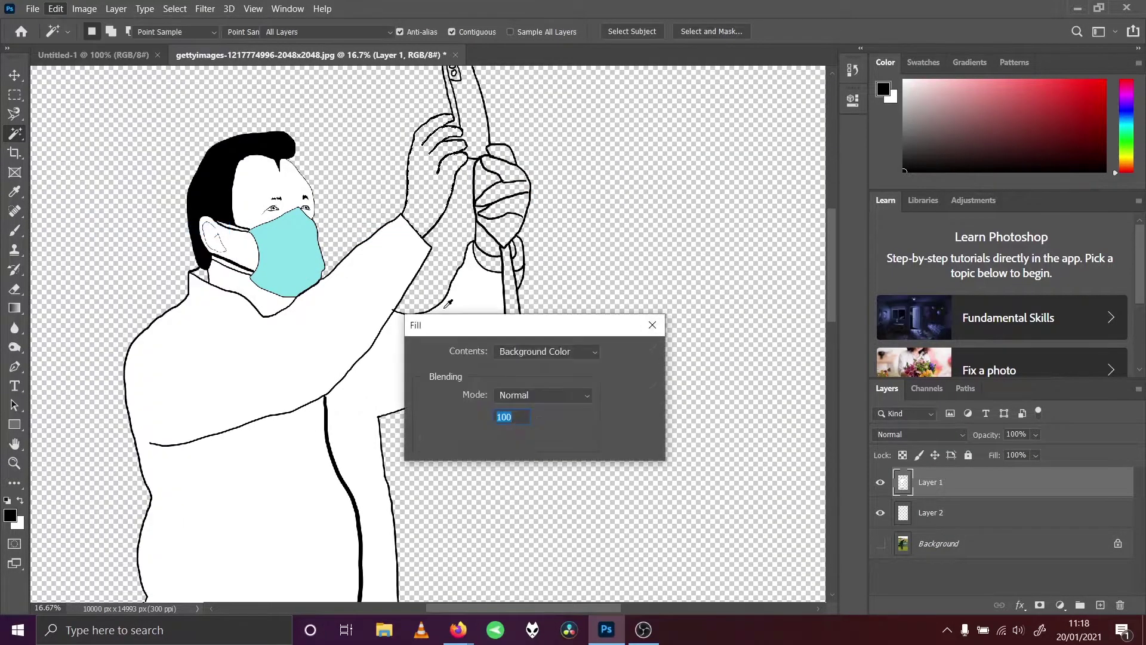
key("Return")
left_click(175, 9)
left_click(224, 34)
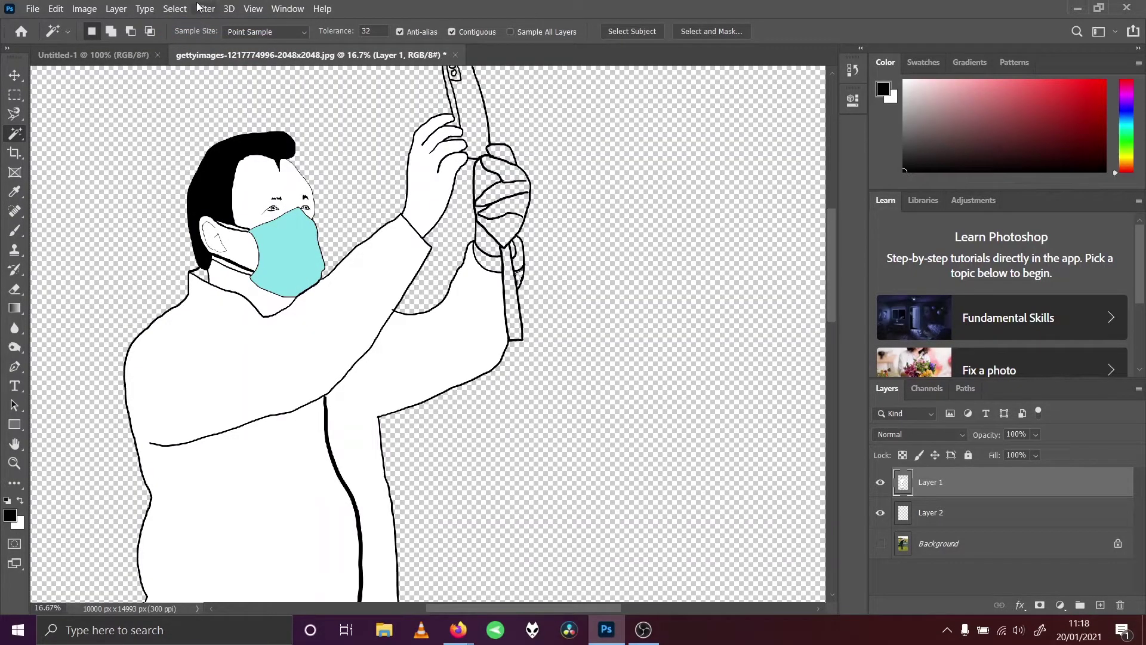
Expand the selection of a remaining unfilled section of the raised hands by 3 pixels, fill it with the background color and deselect.
left_click(177, 9)
mouse_move(256, 210)
left_click(335, 236)
left_click(633, 197)
left_click(55, 9)
left_click(91, 228)
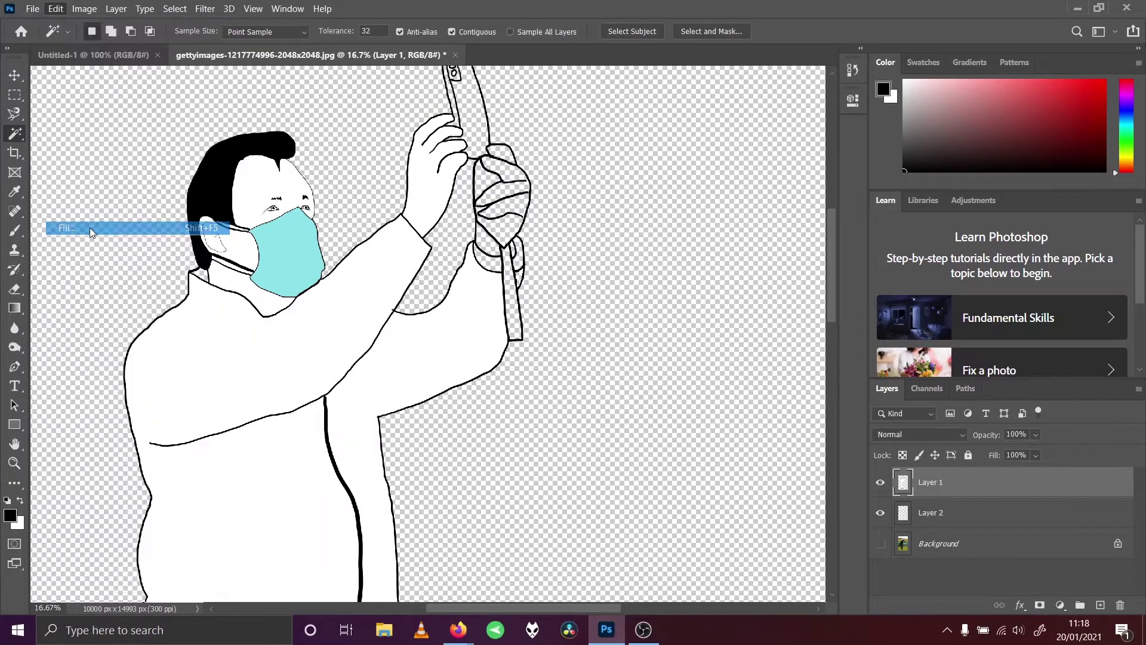
left_click(627, 352)
left_click(175, 8)
left_click(179, 33)
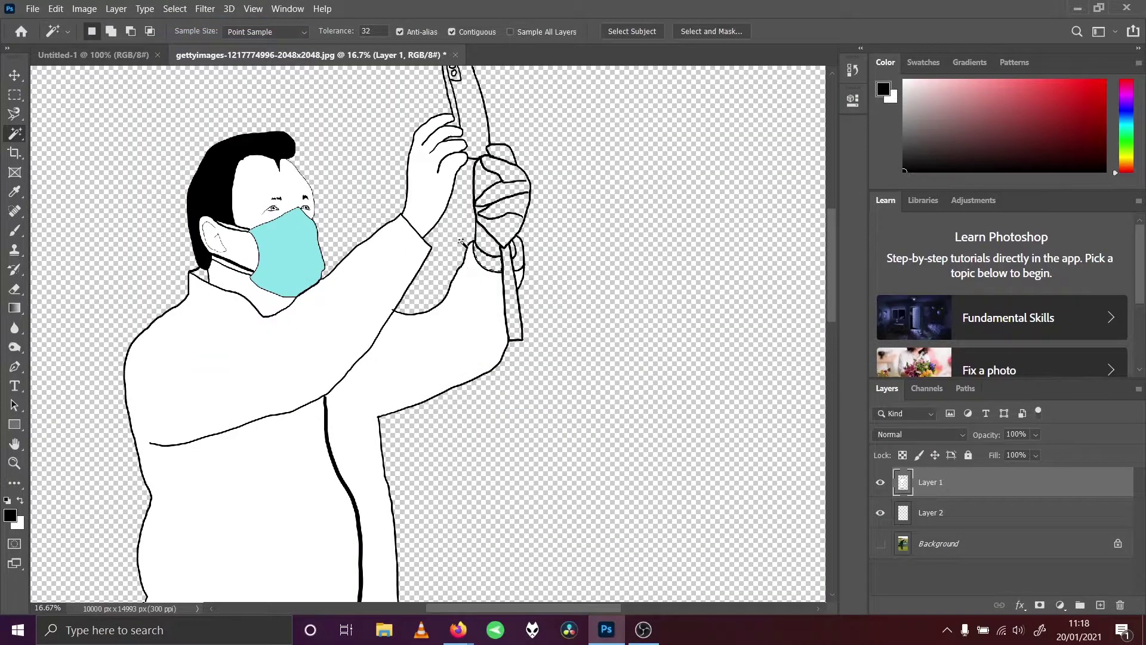
left_click(204, 8)
mouse_move(175, 8)
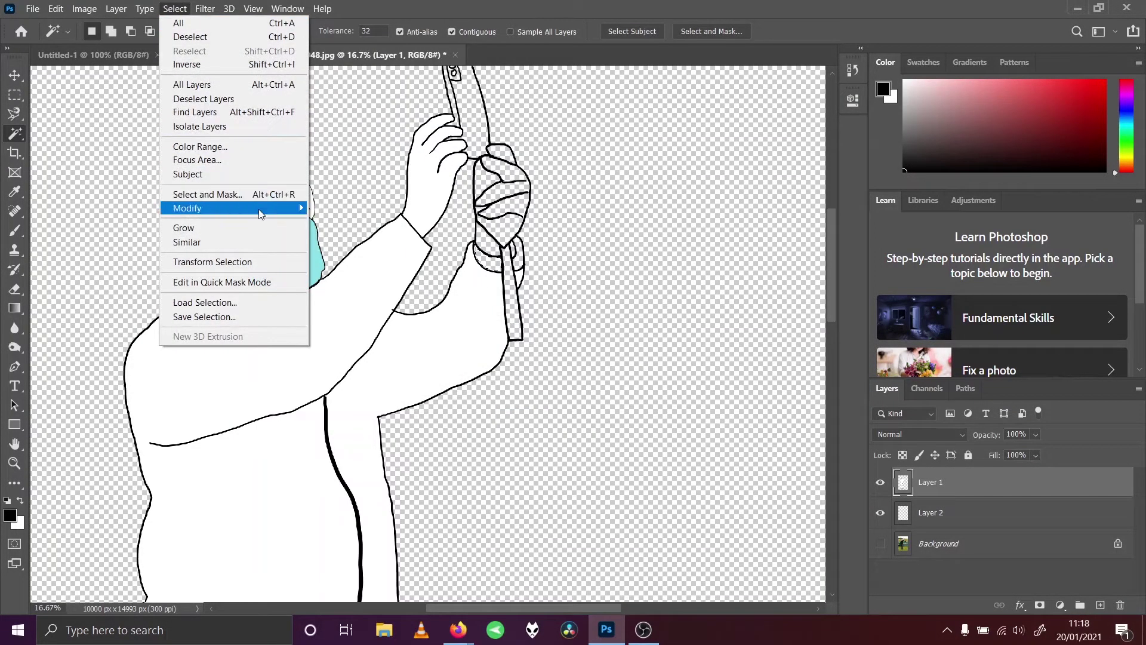
mouse_move(264, 214)
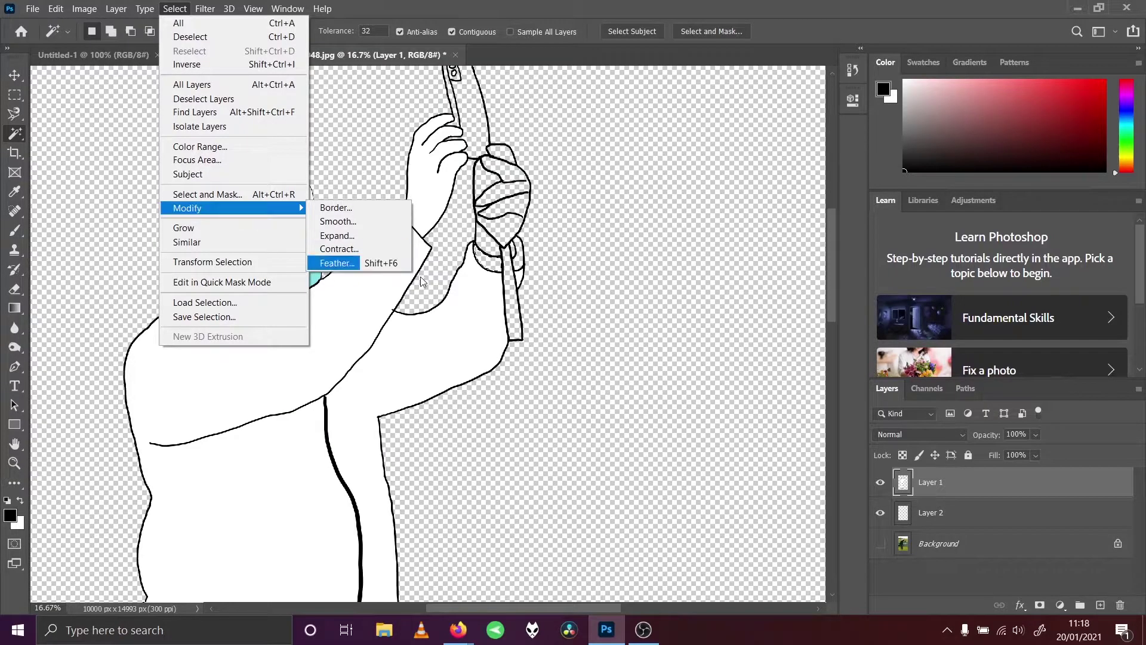
Show the Background photo layer and set up a 35 px Brush for tracing the golf club on Layer 1.
left_click(880, 544)
left_click(880, 544)
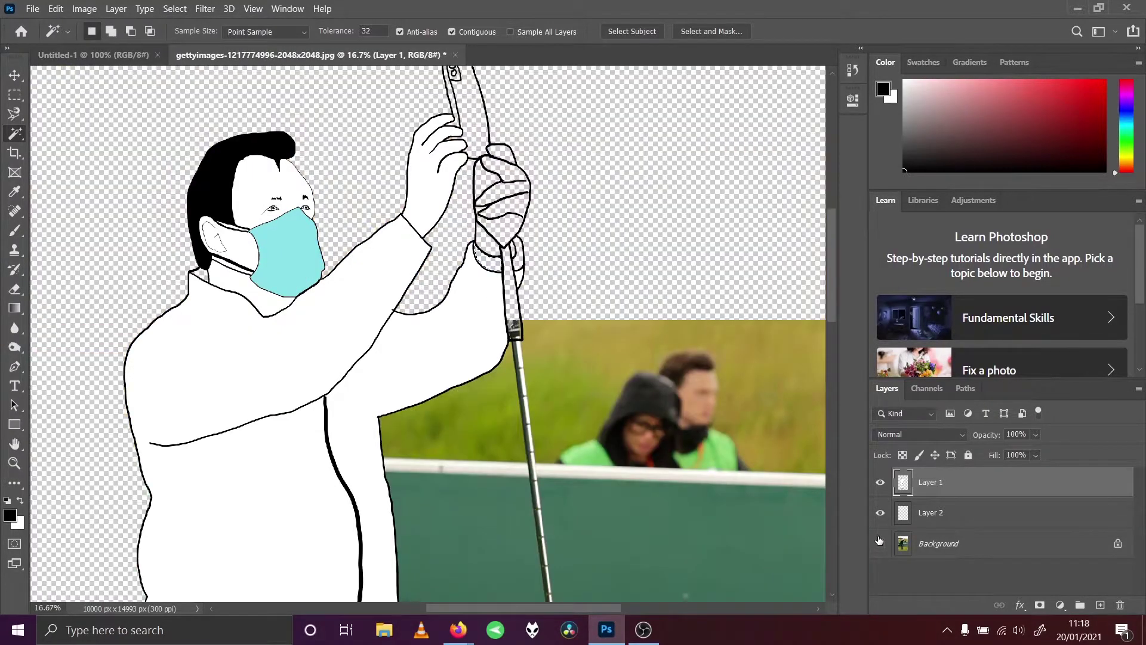
left_click_drag(834, 294, 833, 377)
left_click(880, 543)
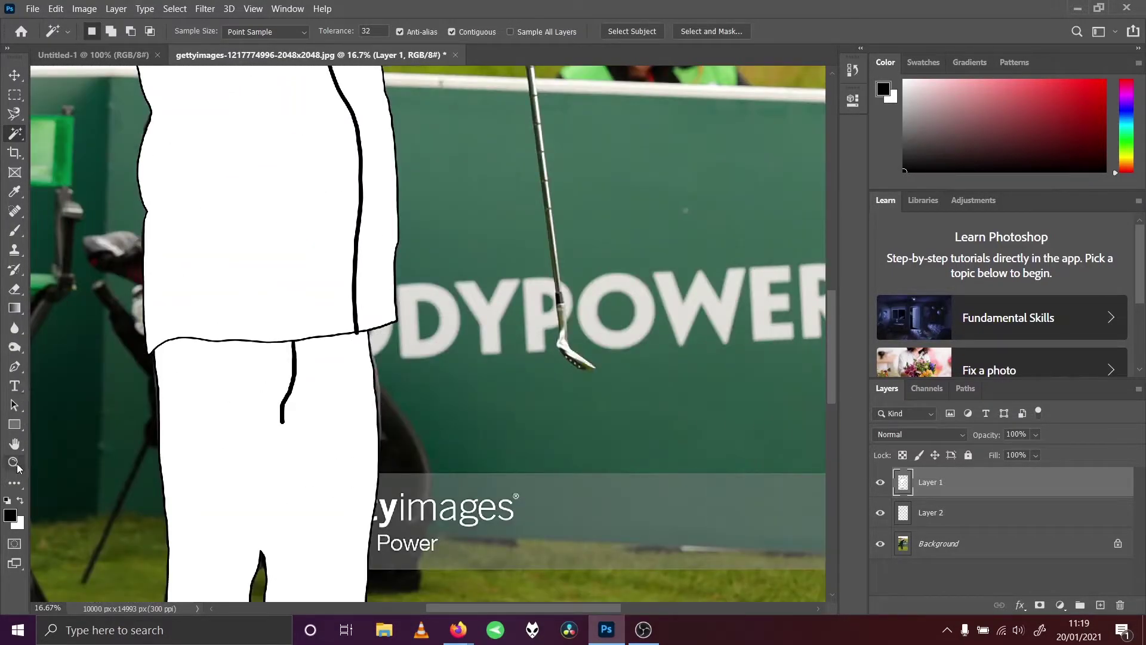
left_click(15, 230)
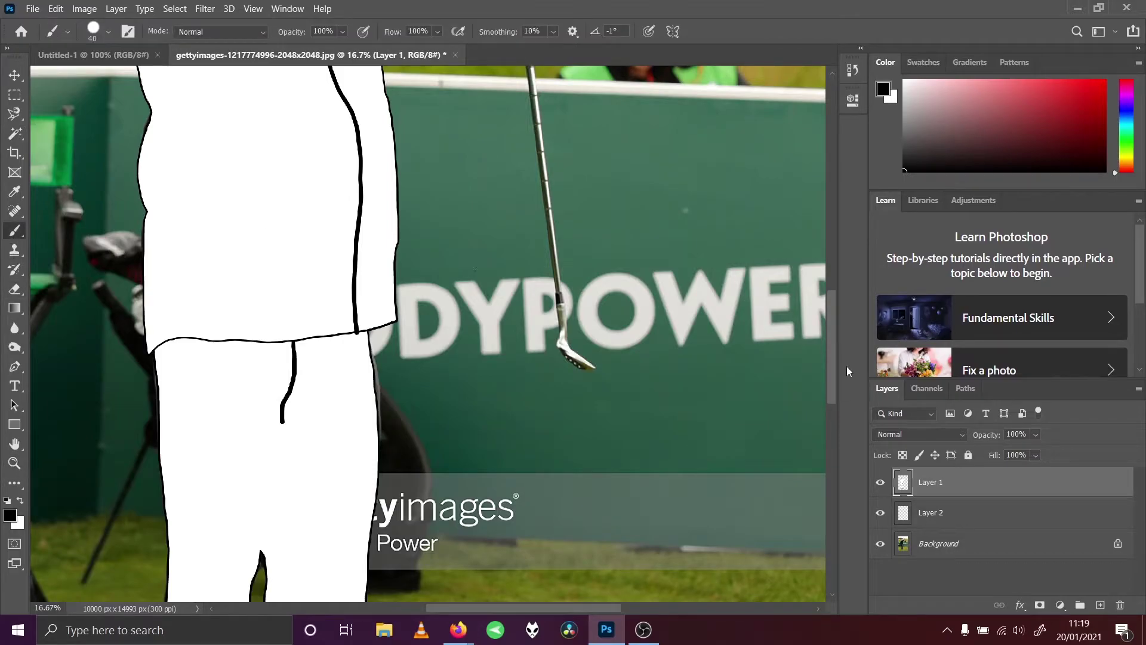
left_click_drag(833, 367, 834, 319)
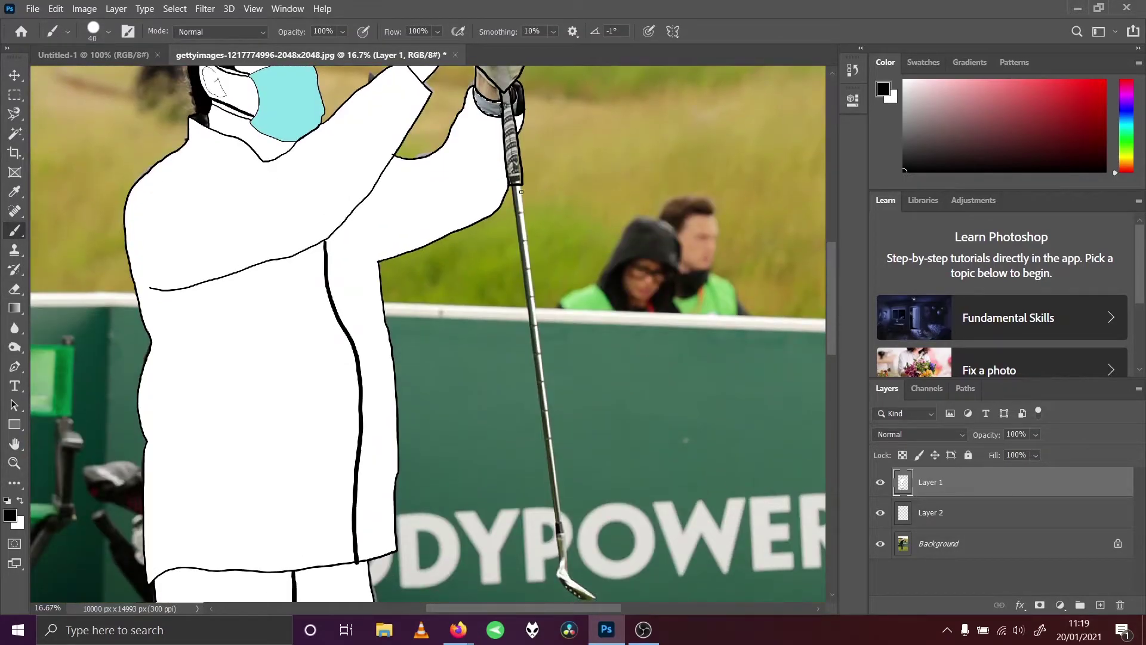
left_click(175, 8)
key("Escape")
key("bracketright")
Try to trace the golf club's shaft in one long stroke down to the club head, and undo it.
left_click_drag(524, 217, 567, 571)
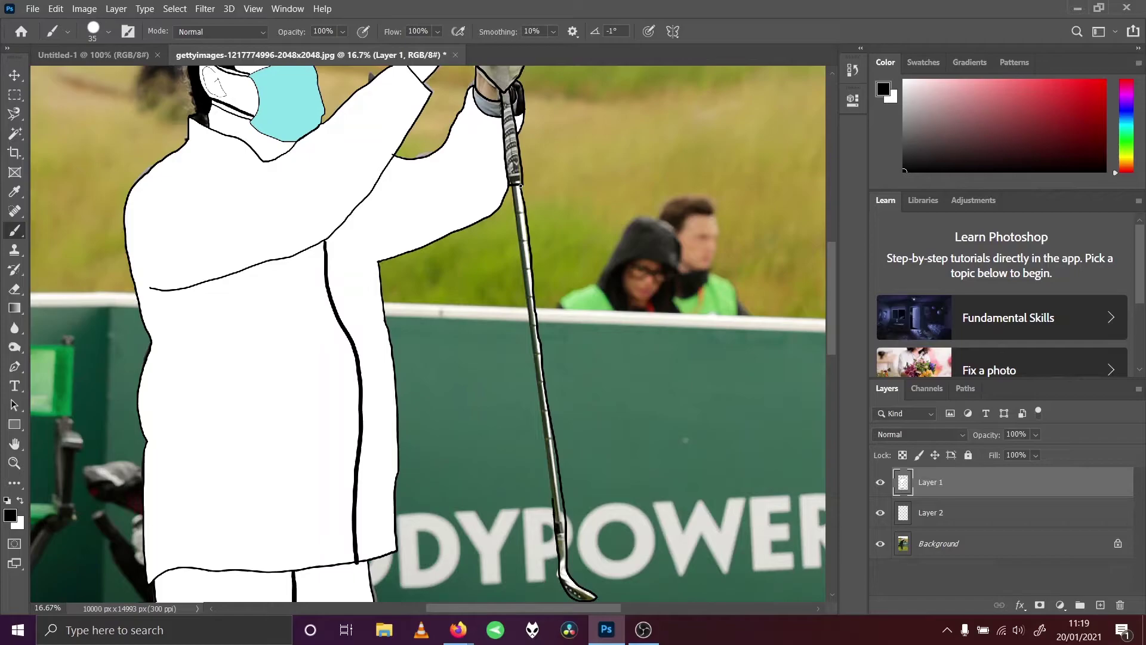
left_click(55, 8)
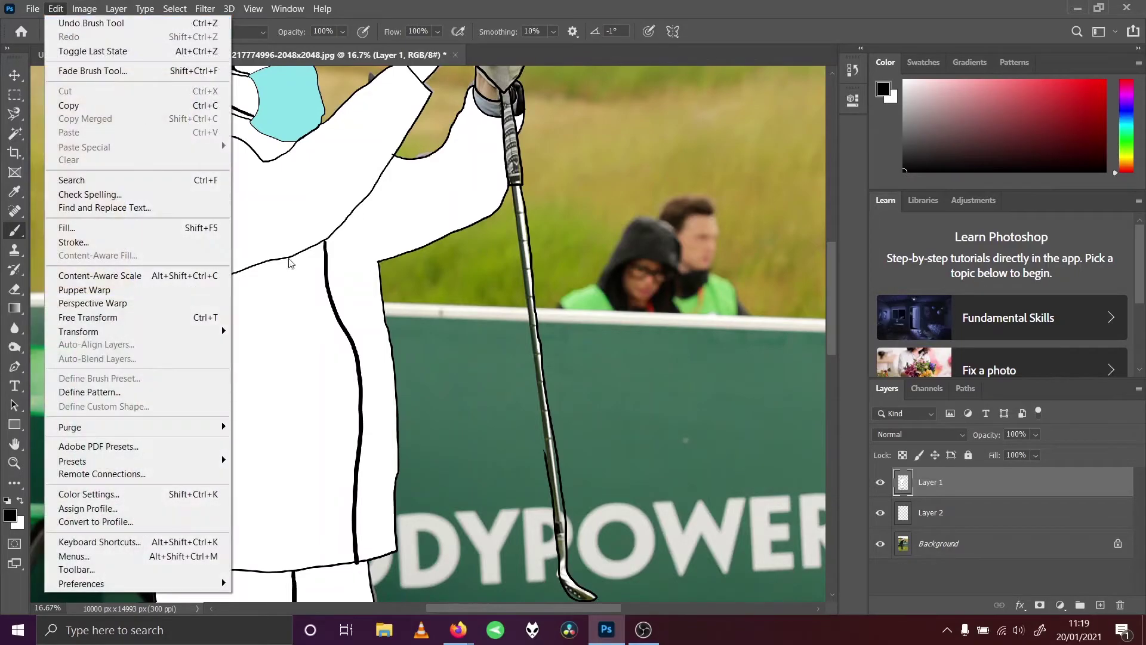
left_click(89, 23)
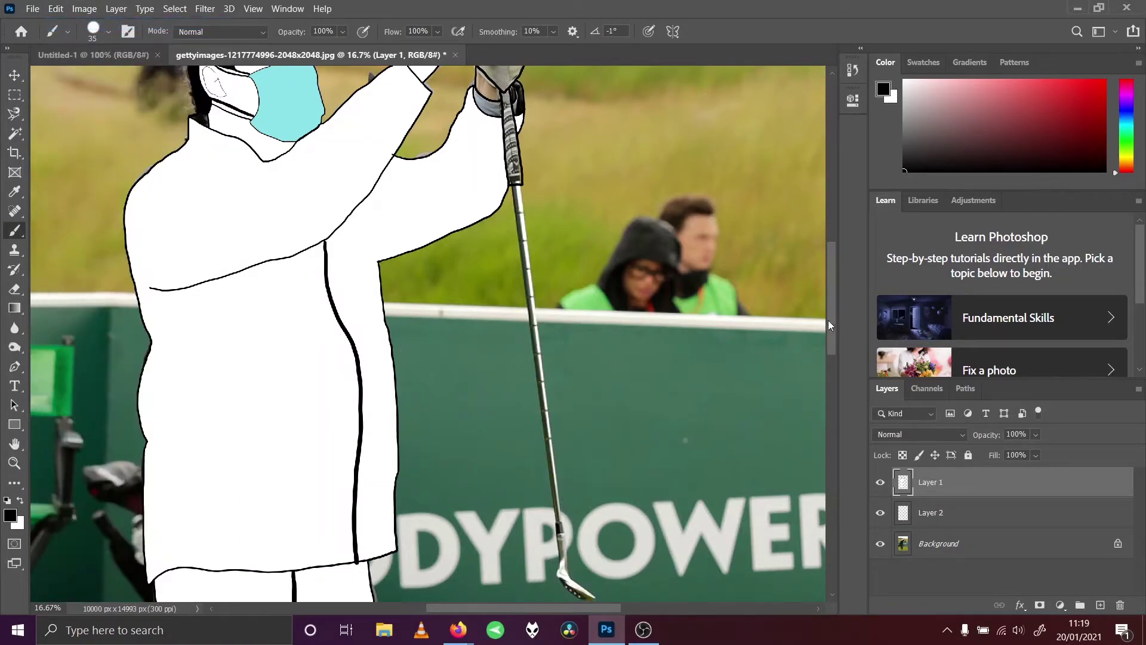
Outline the golf club's head in black and undo the stray stroke beside the shaft.
scroll(565, 447, "down", 3)
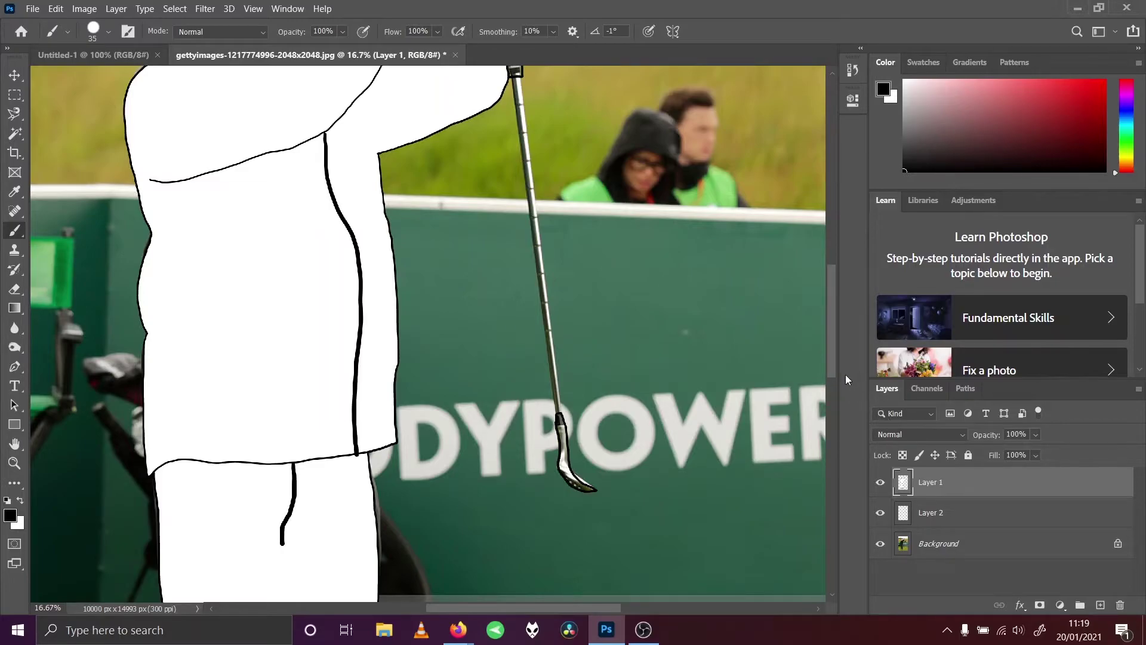
scroll(832, 365, "up", 2)
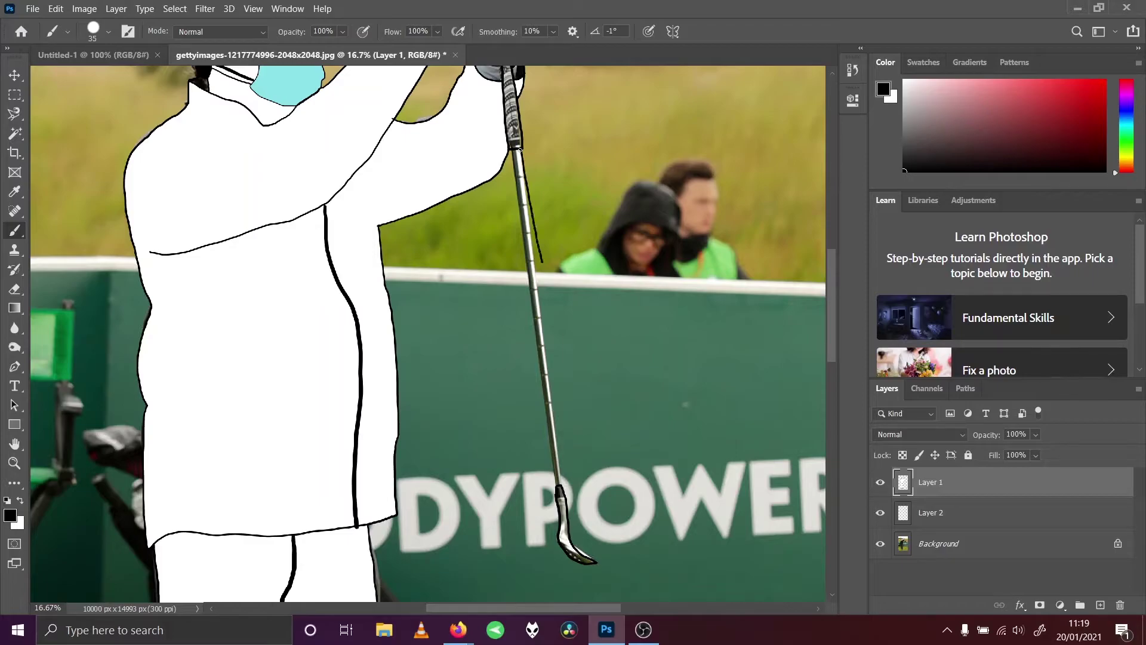
key("ctrl+z")
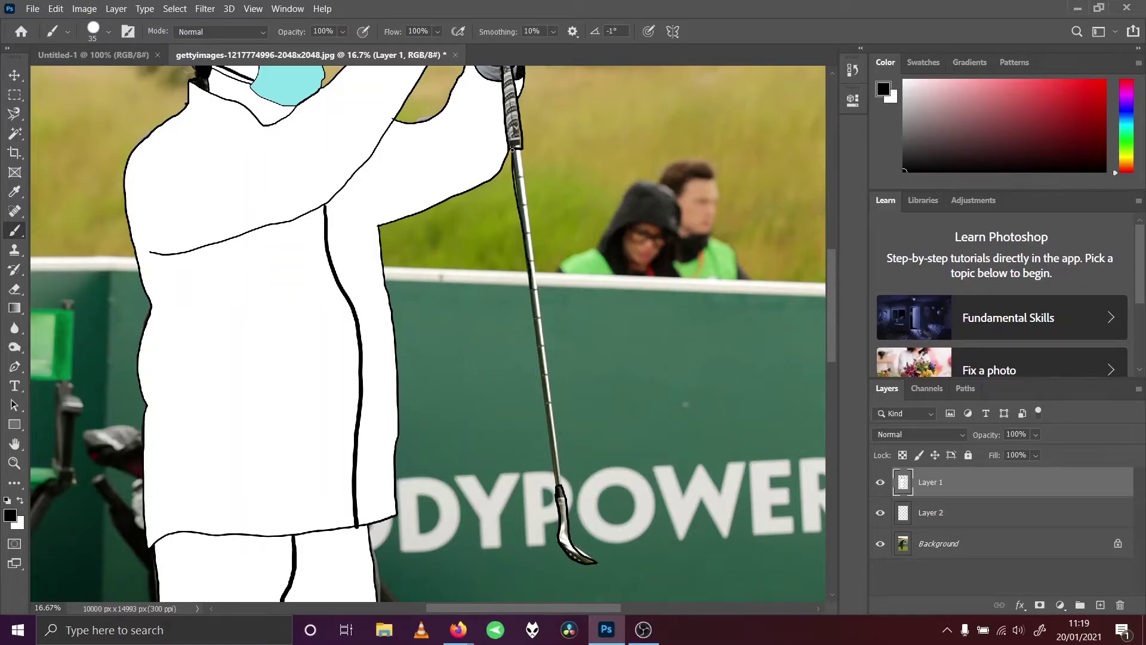
Try to trace both edges of the club shaft with long freehand strokes, and undo them.
left_click_drag(534, 313, 555, 466)
left_click_drag(520, 150, 547, 340)
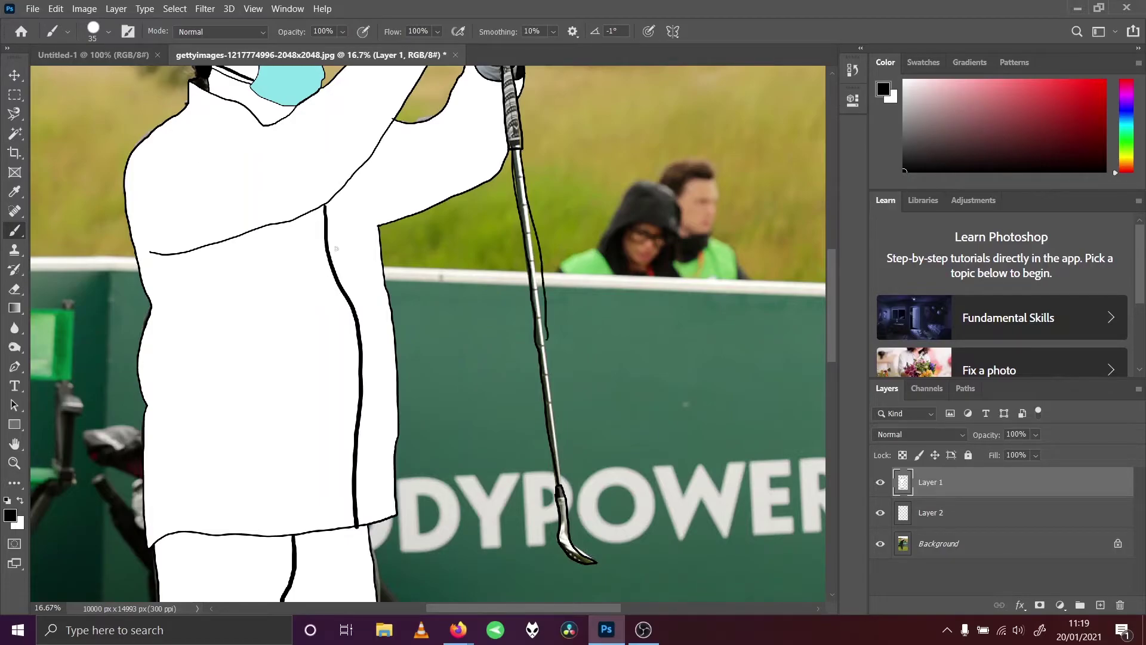
left_click(55, 8)
left_click(90, 24)
left_click(56, 9)
left_click(90, 24)
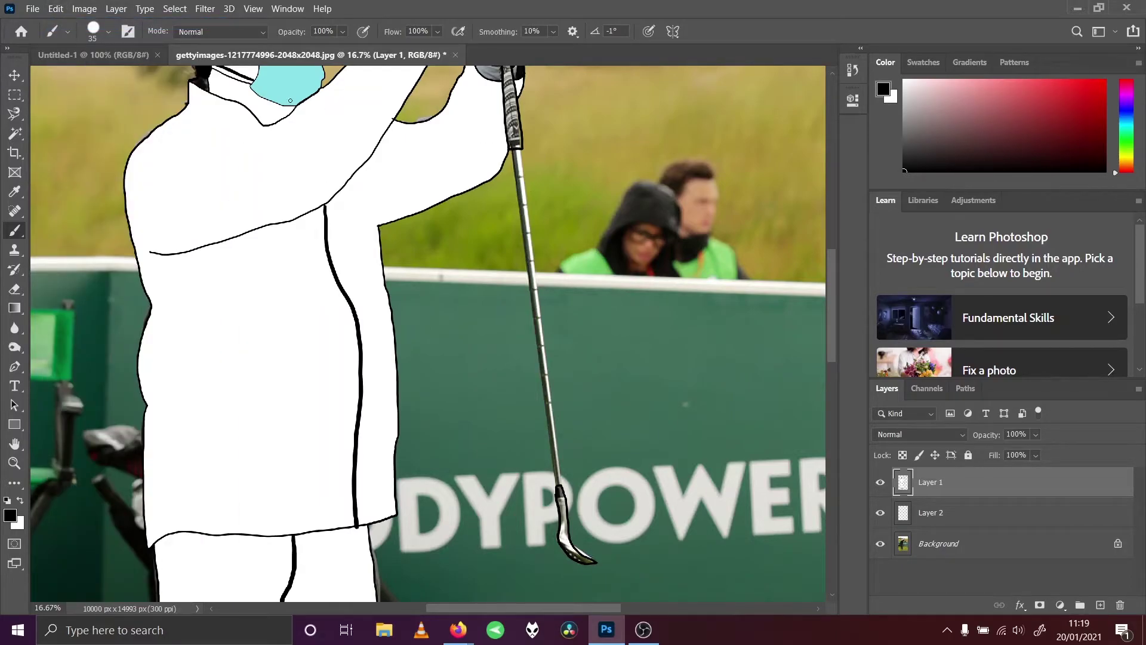
Outline the upper part of the club shaft in black segment by segment, including its cross rings, undoing the misplaced strokes.
left_click(55, 8)
left_click(89, 24)
left_click(55, 9)
left_click(78, 23)
left_click(880, 543)
left_click(880, 543)
left_click(56, 8)
left_click(61, 20)
left_click(56, 8)
left_click(62, 21)
left_click(56, 9)
left_click(54, 23)
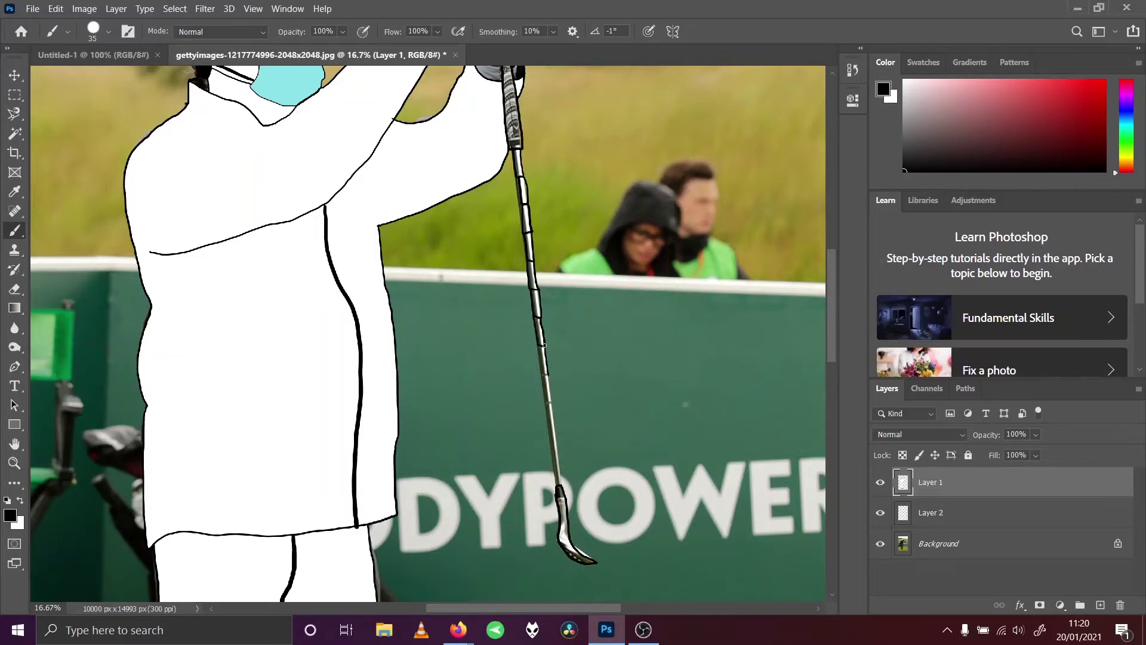
Finish outlining the club shaft down to the head and hide the Background photo layer.
left_click(881, 544)
left_click(882, 543)
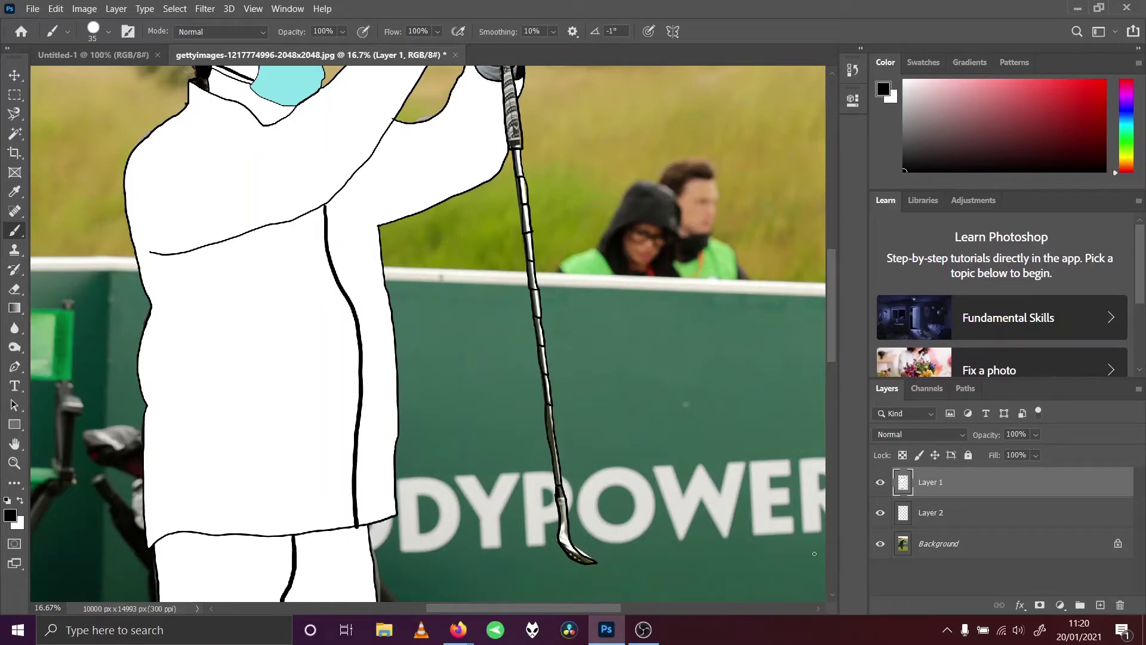
left_click(881, 543)
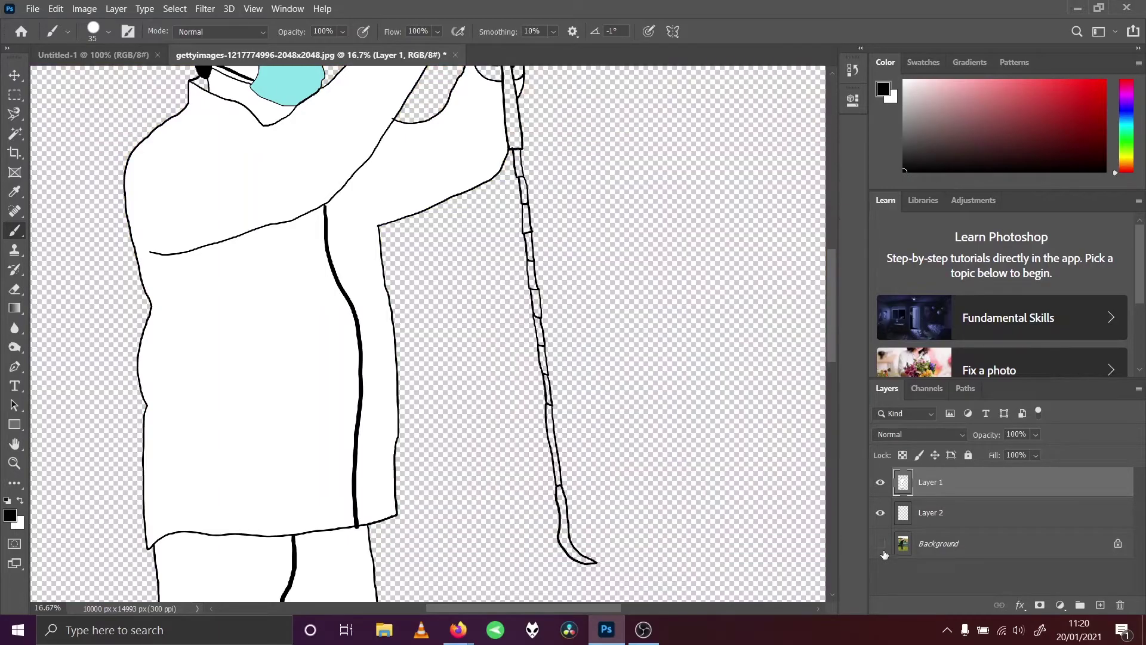
left_click(253, 8)
left_click(258, 141)
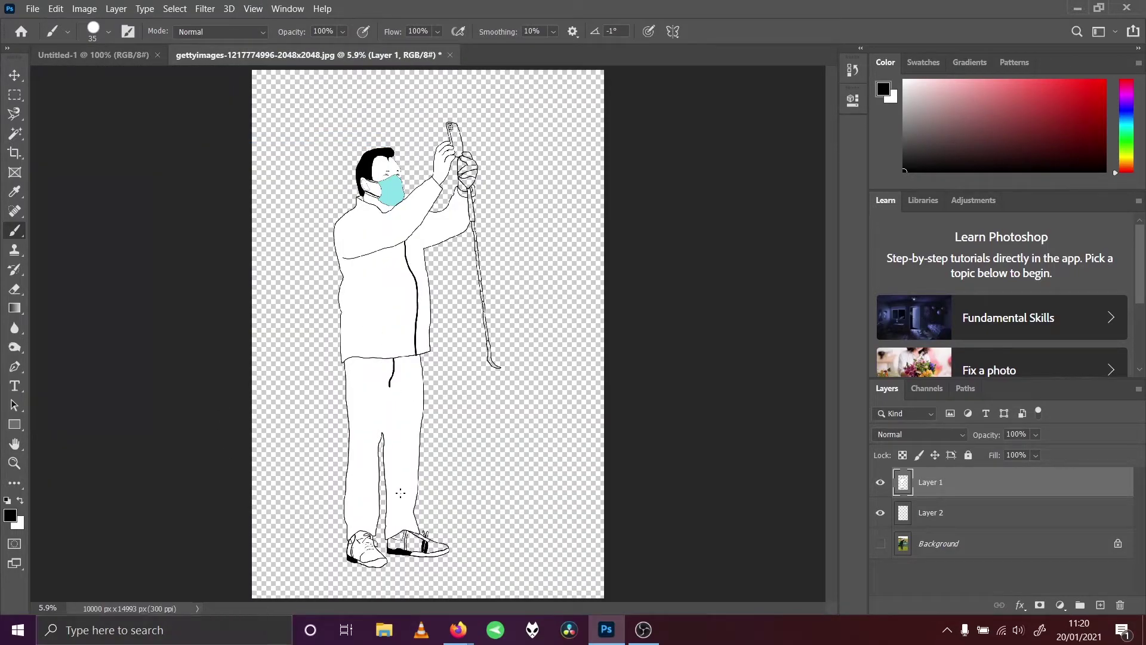
left_click(14, 463)
left_click_drag(449, 576, 418, 565)
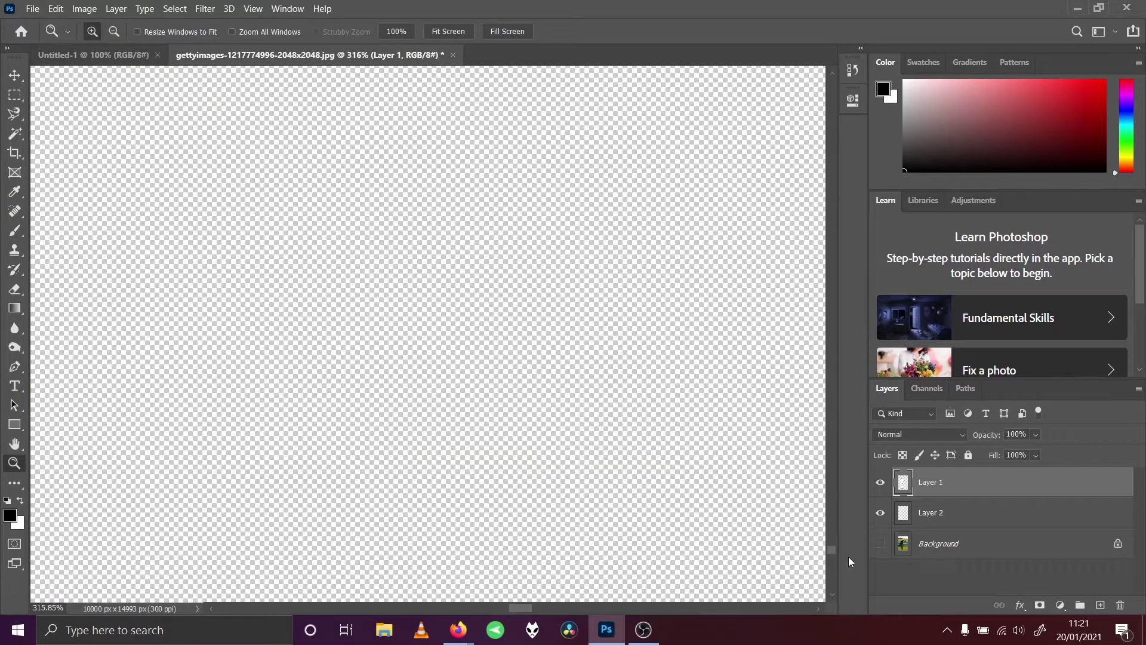
left_click_drag(833, 557, 843, 585)
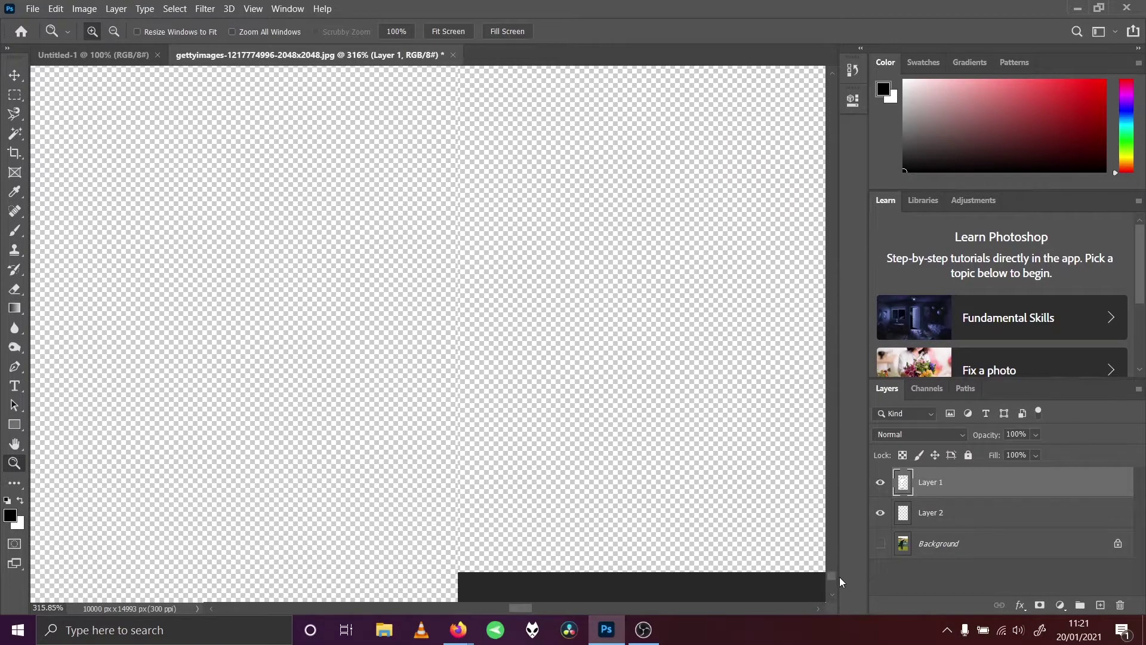
left_click_drag(524, 608, 136, 612)
scroll(258, 66, "right", 10)
left_click(245, 8)
left_click(274, 141)
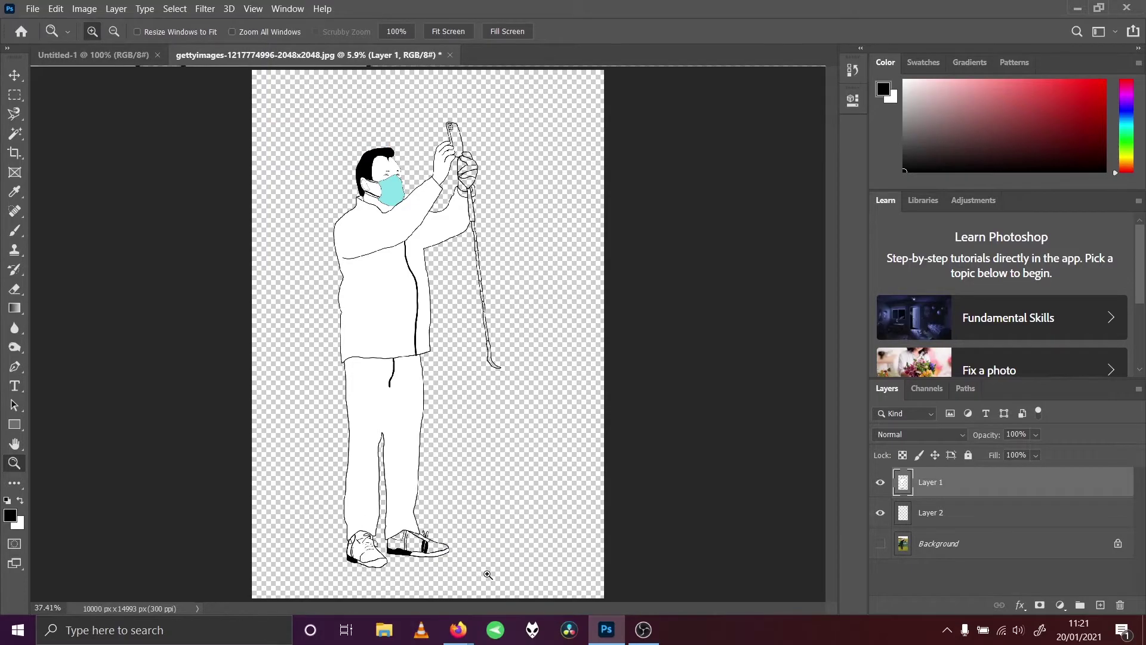
Select the unfilled middle side panel of the side-view shoe with the Magic Wand and expand the selection by 3 pixels.
left_click_drag(480, 583, 364, 507)
left_click(14, 135)
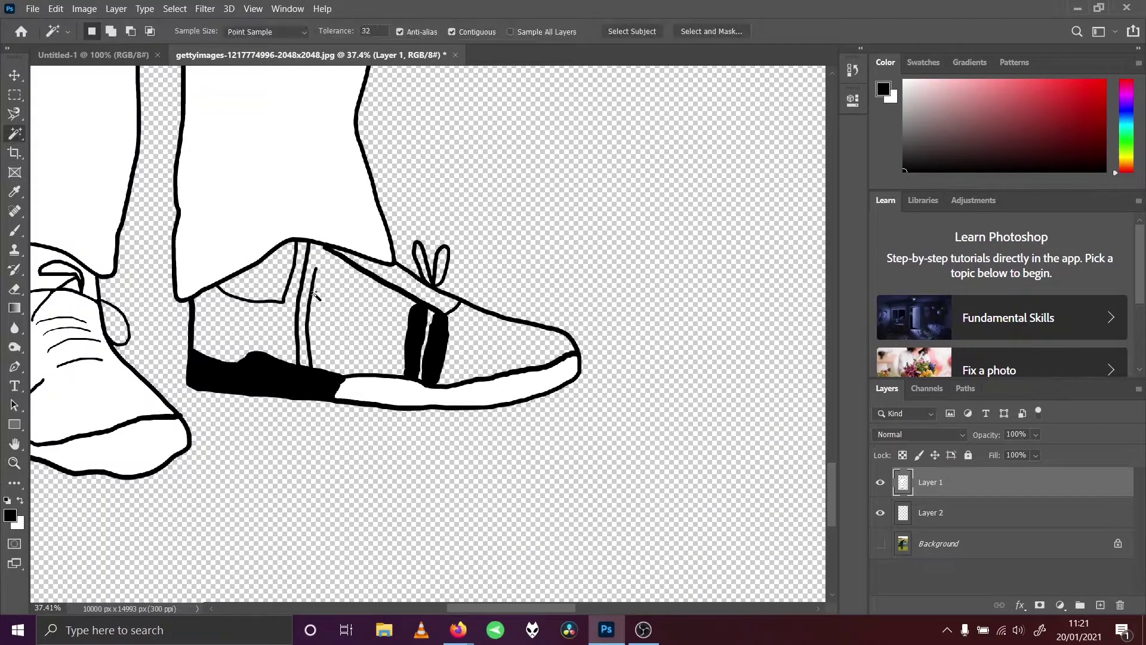
left_click(175, 8)
mouse_move(265, 206)
left_click(338, 235)
left_click(648, 189)
Fill the selected middle side panel of the shoe with the white background color and deselect.
left_click(60, 8)
left_click(78, 228)
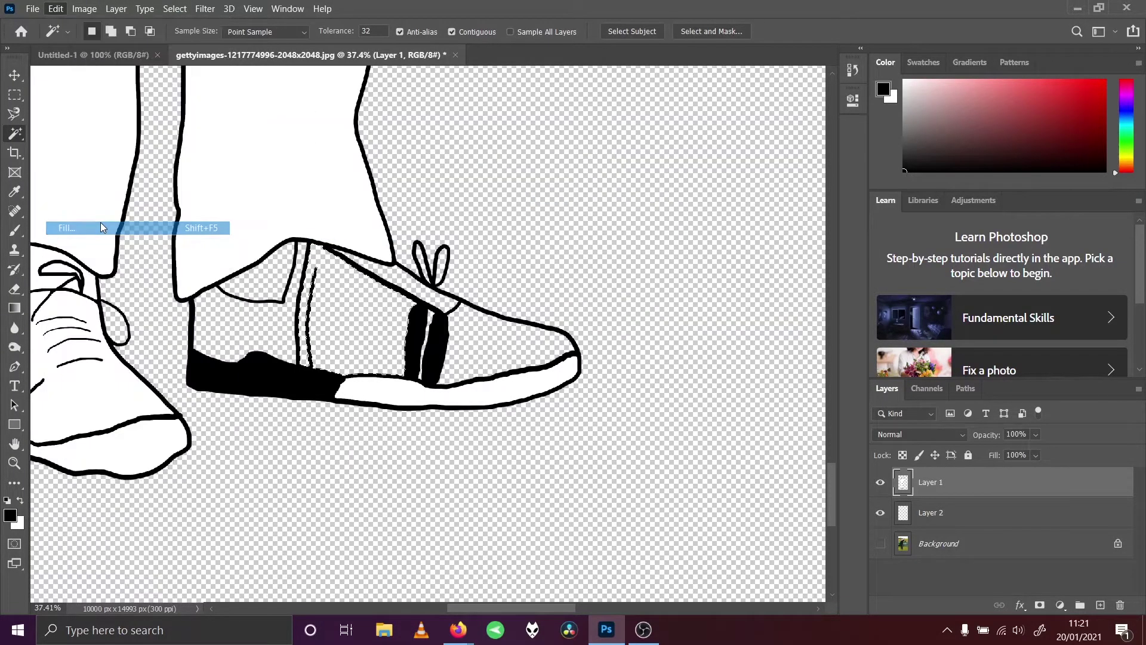
left_click(546, 351)
left_click(546, 379)
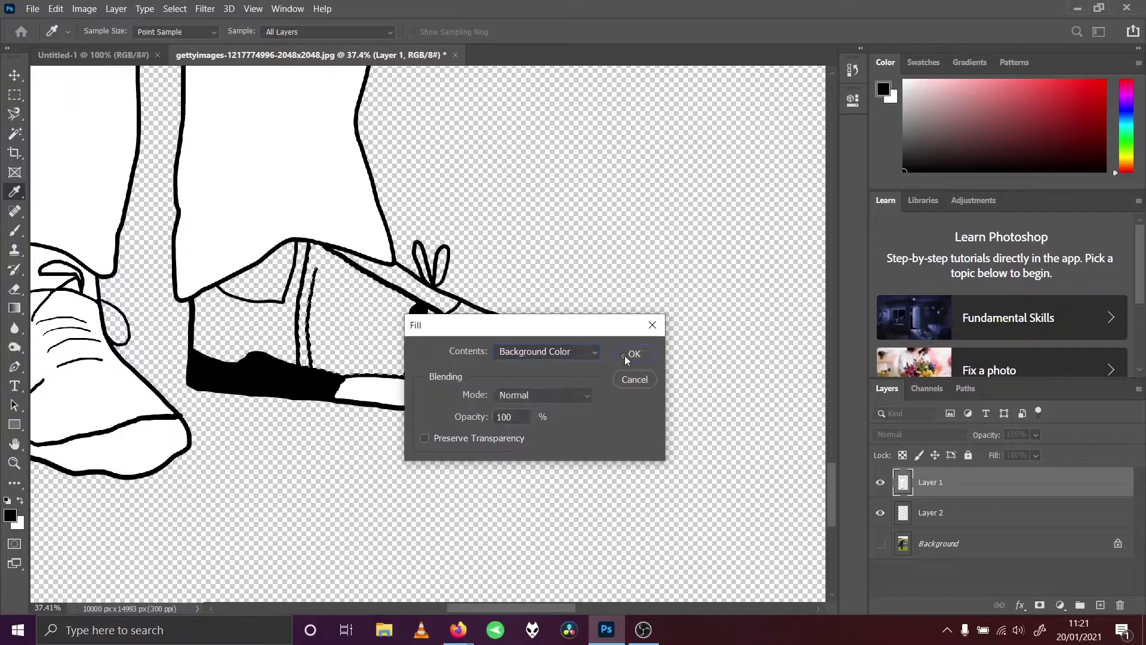
left_click(634, 352)
left_click(175, 8)
left_click(194, 38)
Select the unfilled heel section of the same shoe with the Magic Wand and expand the selection by 3 pixels.
left_click(253, 330)
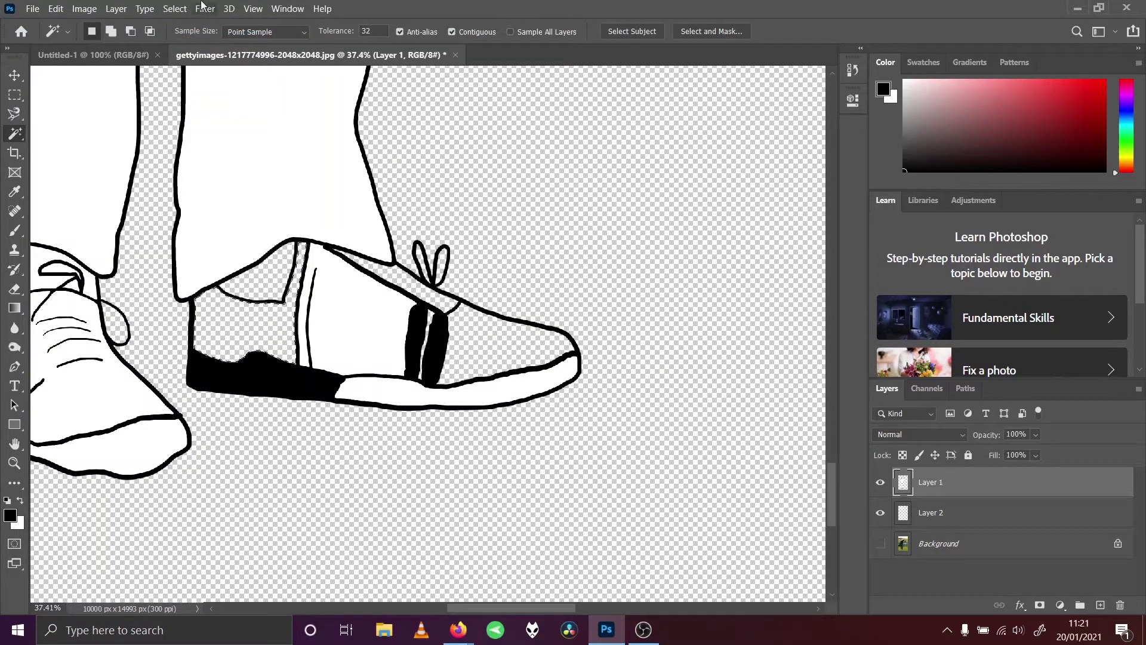
left_click(175, 9)
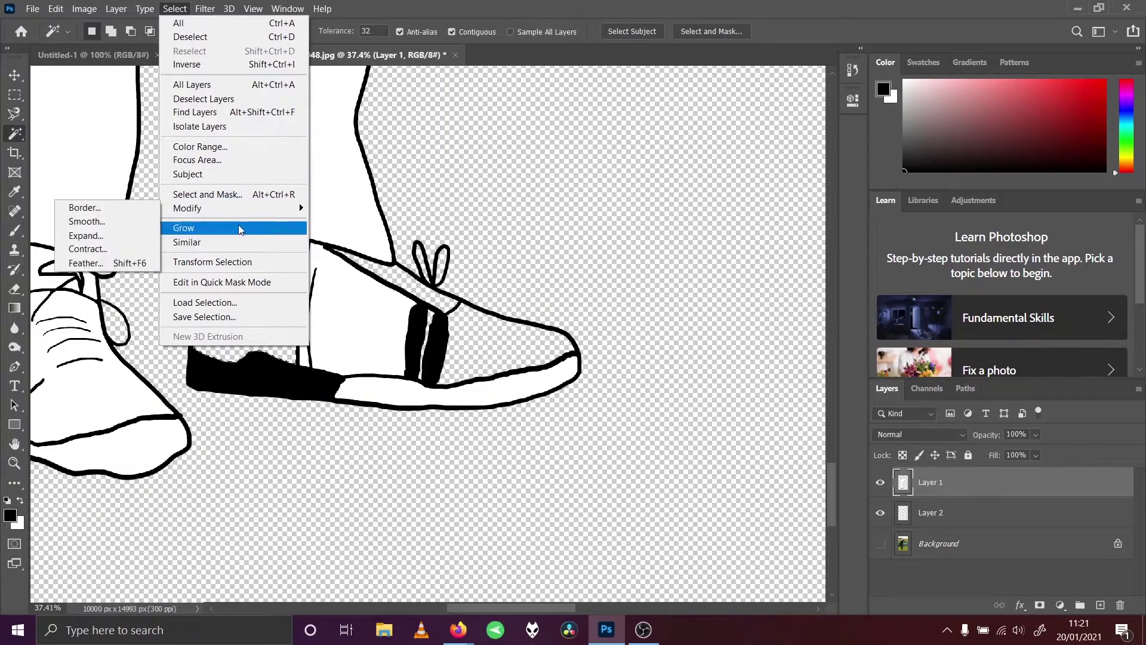
left_click(85, 236)
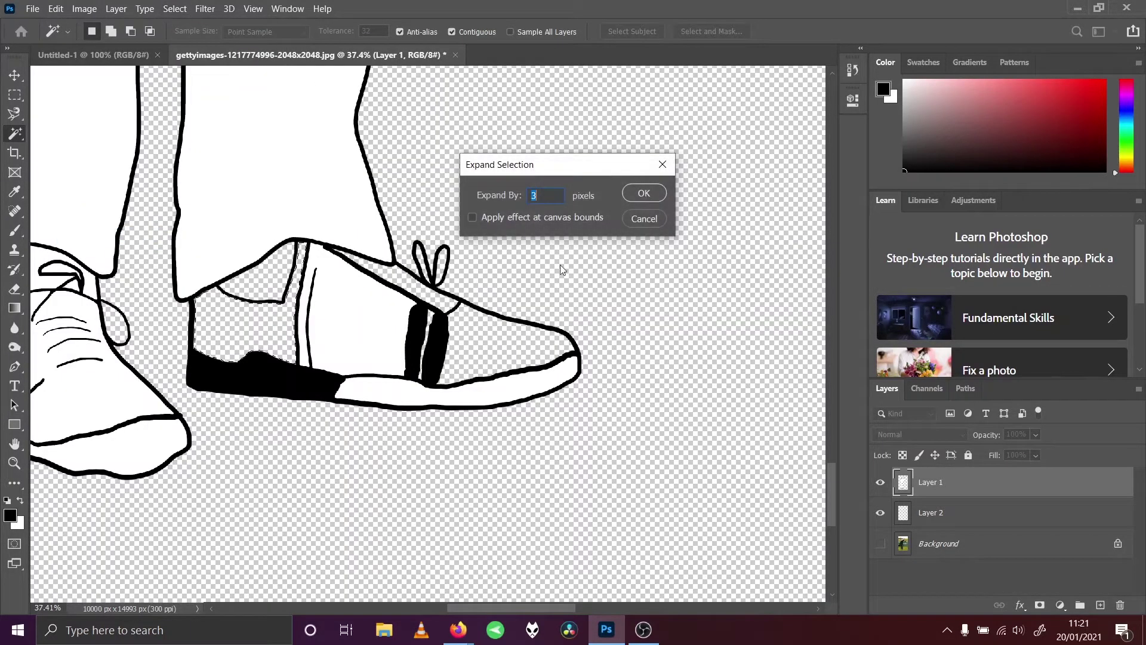
left_click(648, 198)
Fill the selected heel section with the background color and deselect.
left_click(56, 8)
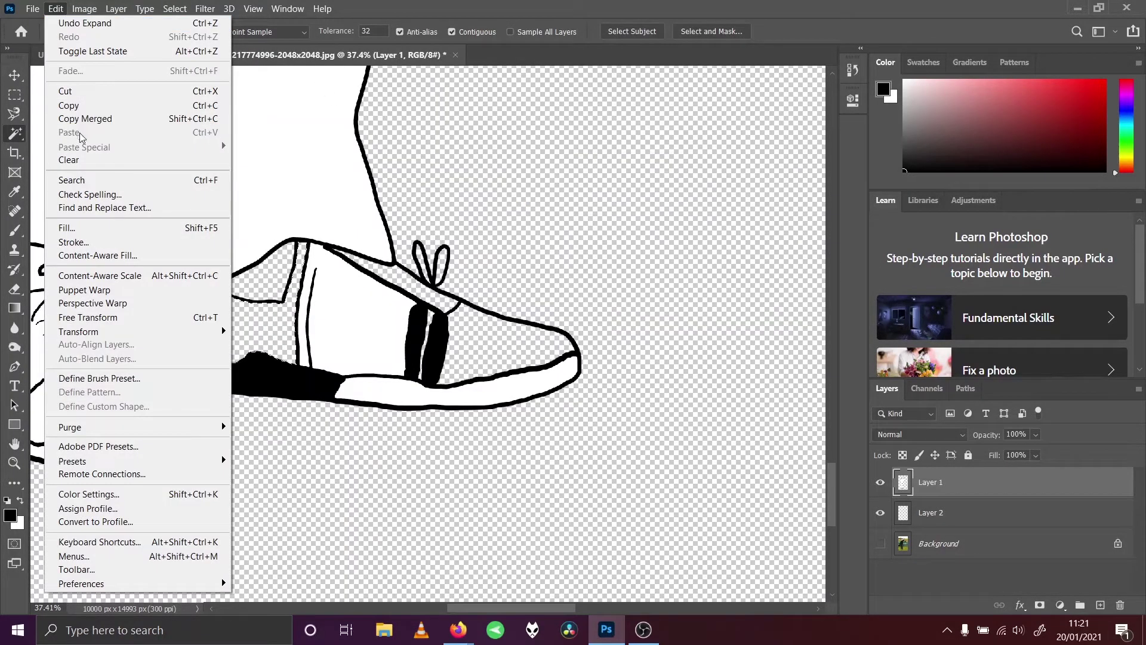
left_click(98, 207)
left_click(55, 10)
left_click(105, 229)
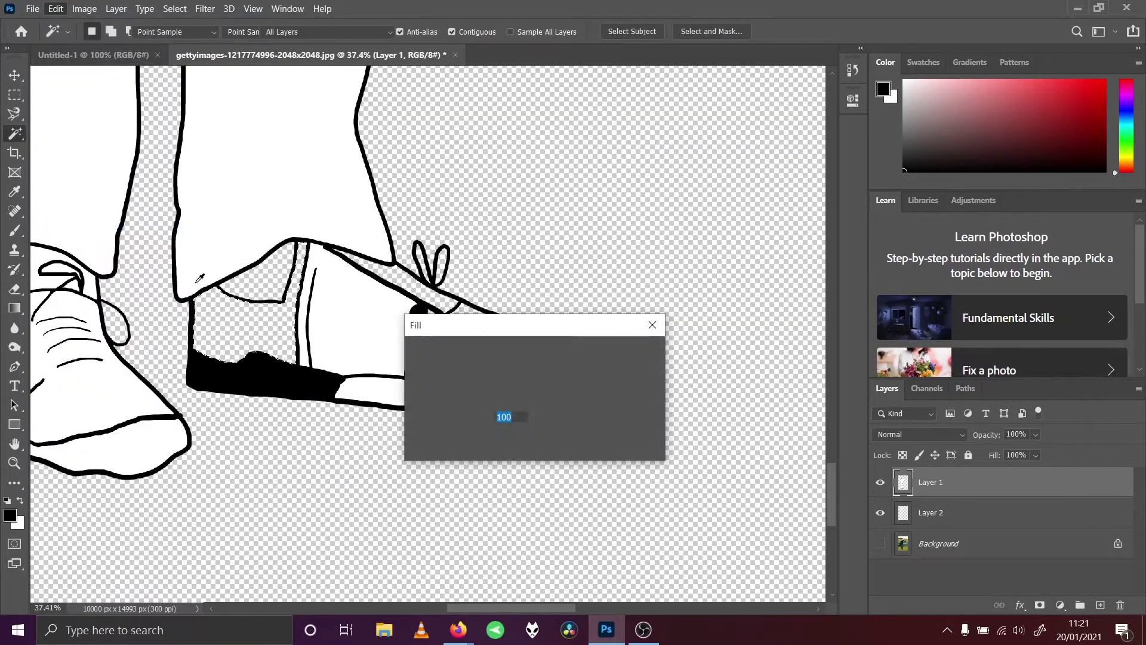
left_click(631, 350)
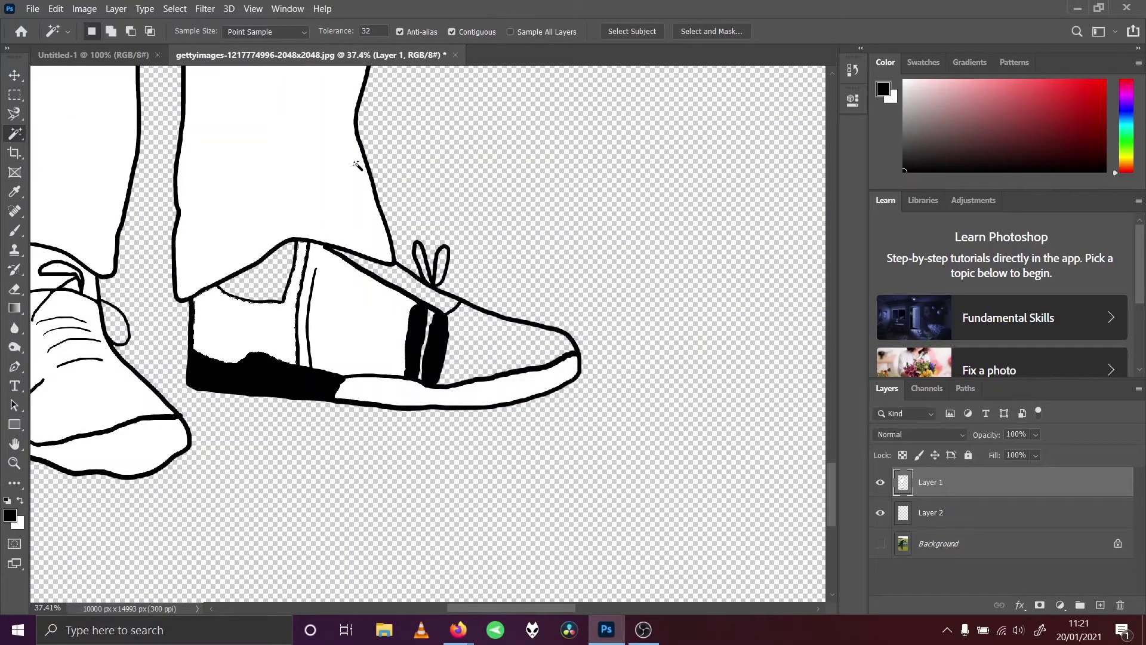
left_click(175, 8)
left_click(182, 33)
On Layer 2, paint the shoe's ankle collar and the start of its tongue with a large white Brush, ending at 125 px.
left_click(932, 512)
left_click(14, 231)
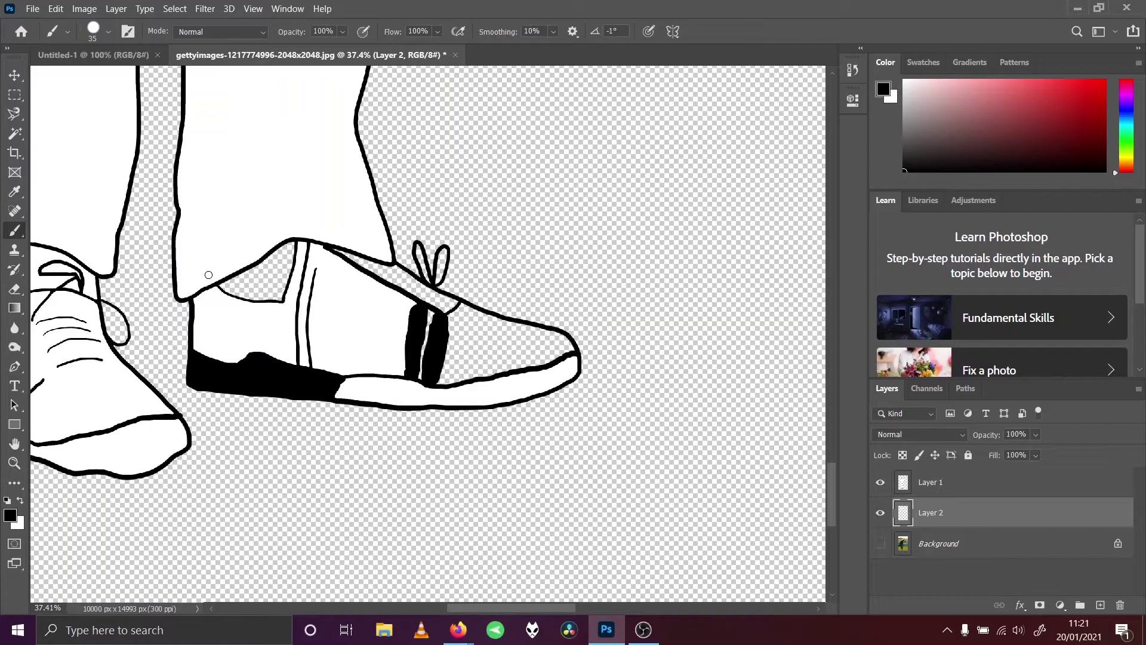
left_click(20, 500)
key("bracketright")
key("bracketright")
key("bracketright")
key("bracketright")
key("bracketright")
key("bracketright")
key("bracketright")
key("bracketright")
key("bracketright")
key("bracketright")
left_click_drag(233, 275, 234, 274)
key("bracketleft")
key("bracketleft")
key("bracketleft")
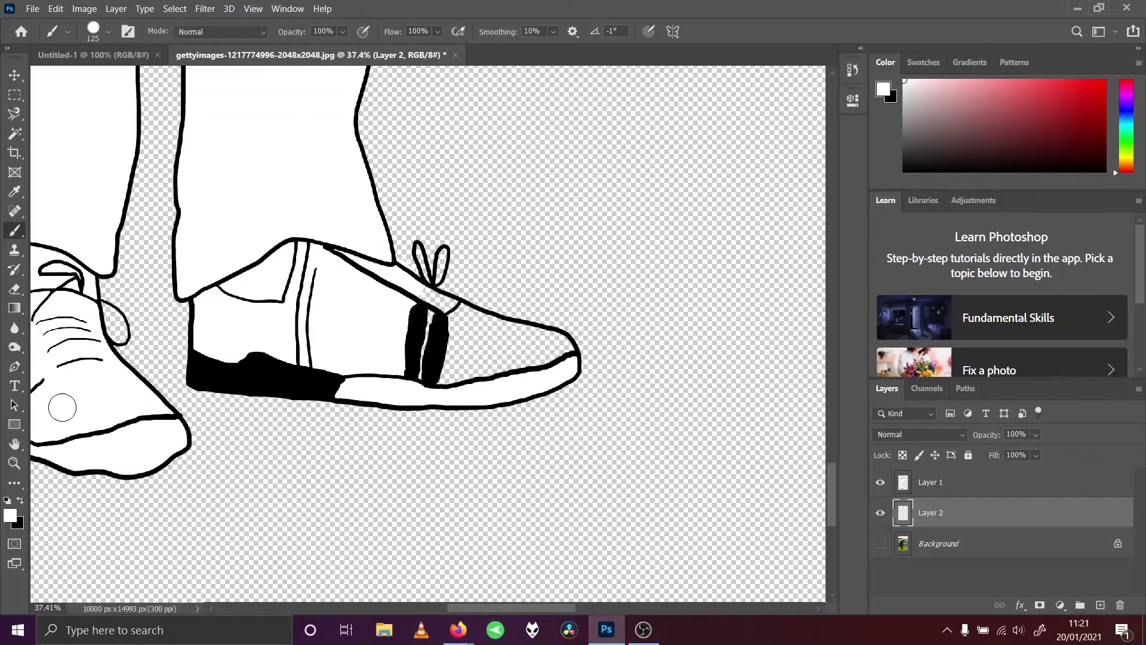
Erase the white overspill above the shoe's tongue outline with a 20 px Eraser.
left_click(14, 463)
left_click_drag(350, 255, 475, 323)
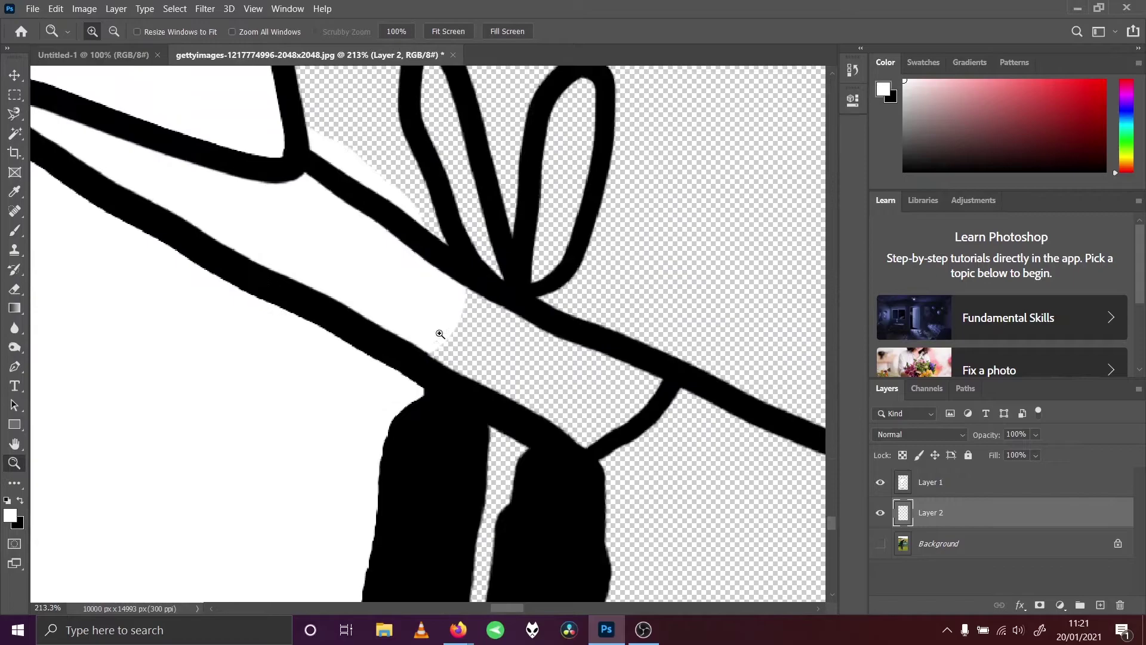
left_click(14, 289)
left_click_drag(307, 159, 319, 149)
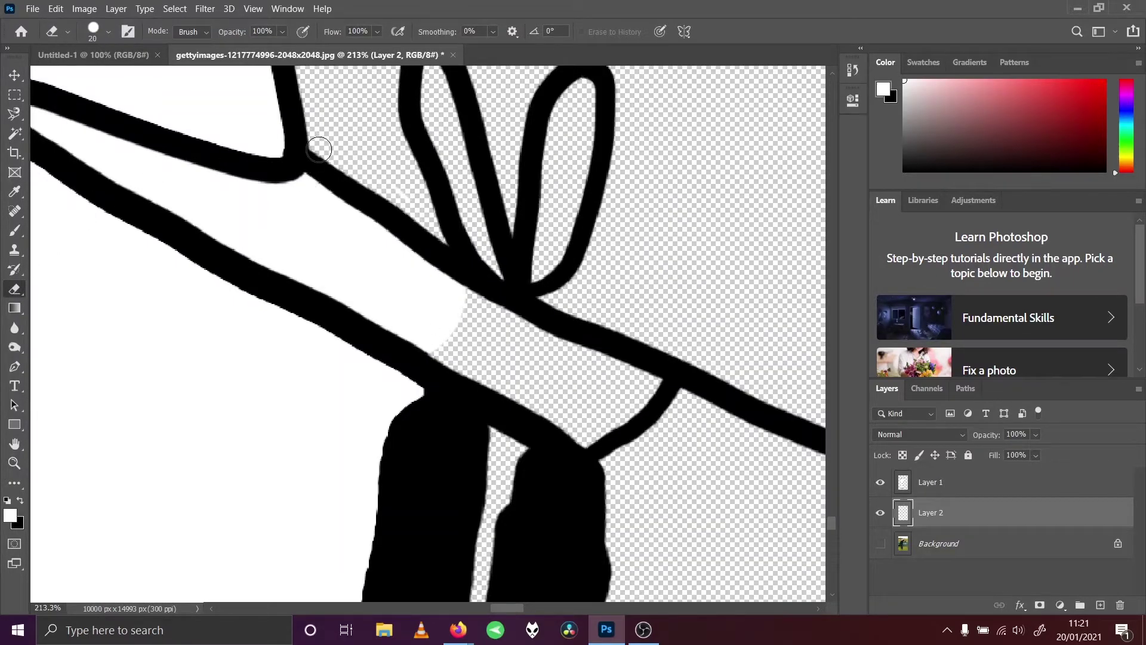
Paint the rest of the shoe's tongue white with the 125 px Brush on Layer 2.
left_click(14, 230)
mouse_move(430, 352)
left_mouse_down()
mouse_move(448, 313)
mouse_move(606, 388)
mouse_move(657, 448)
left_mouse_up()
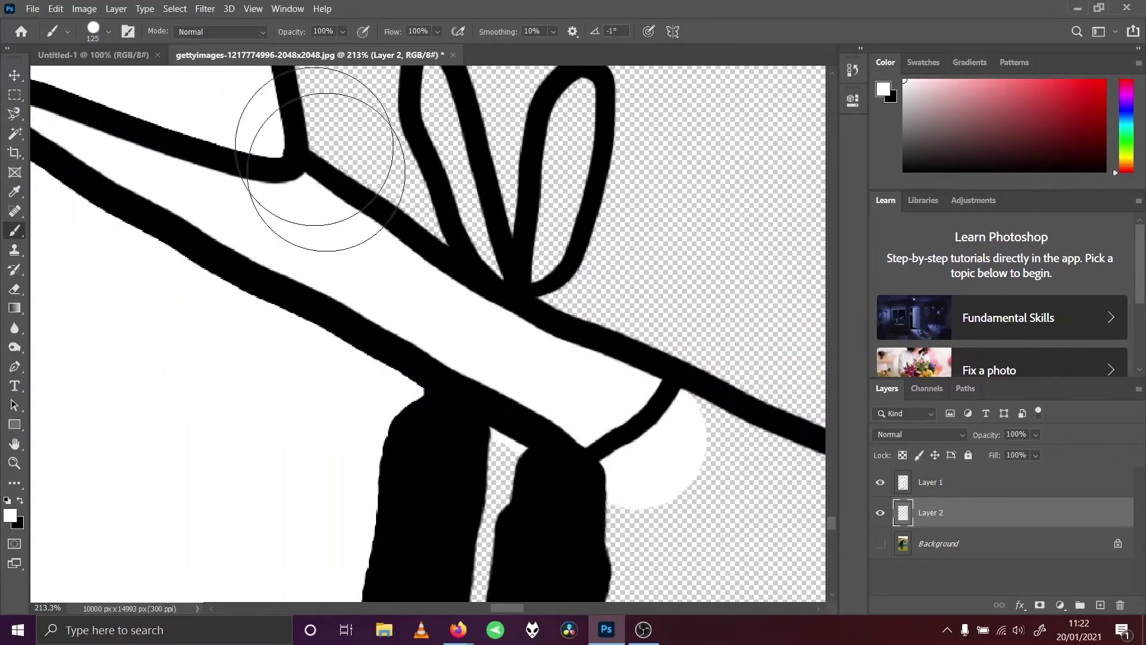
left_click(255, 9)
left_click(271, 120)
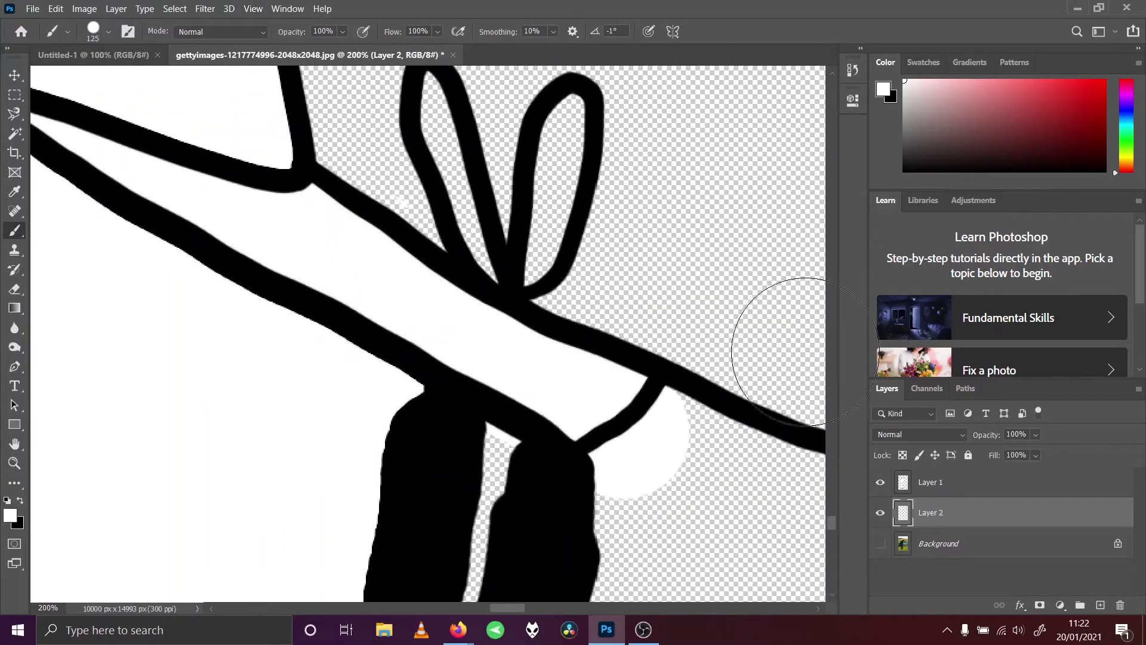
left_click(832, 596)
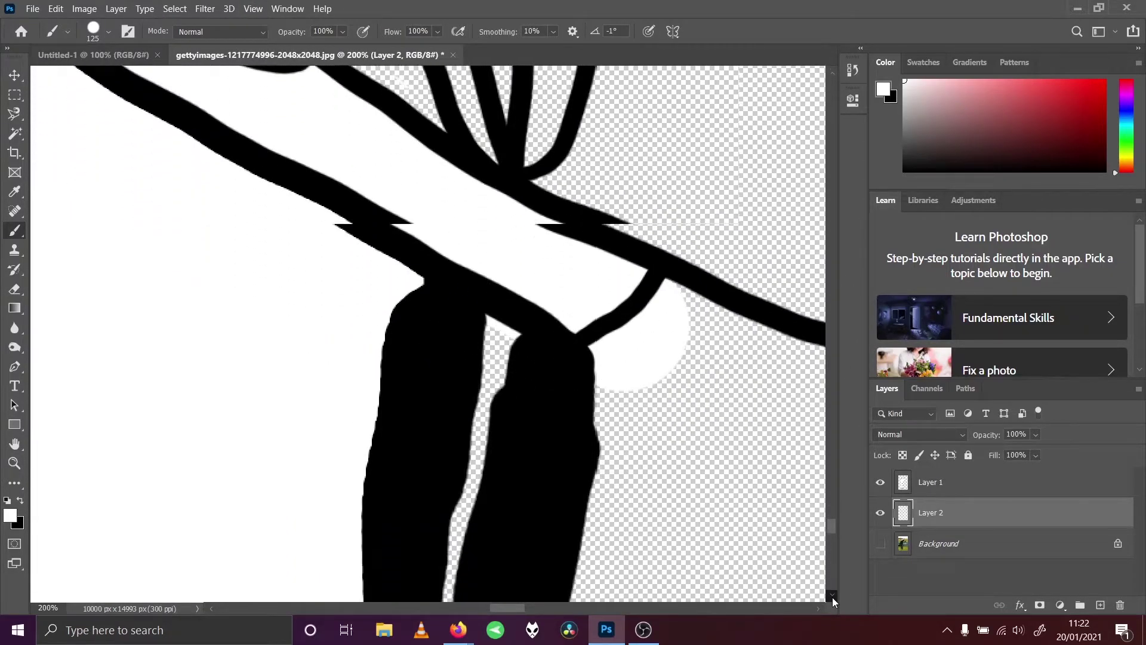
Paint the gap between the shoe's black stripes and the strip beside them white with the 125 px Brush on Layer 2.
left_click(833, 597)
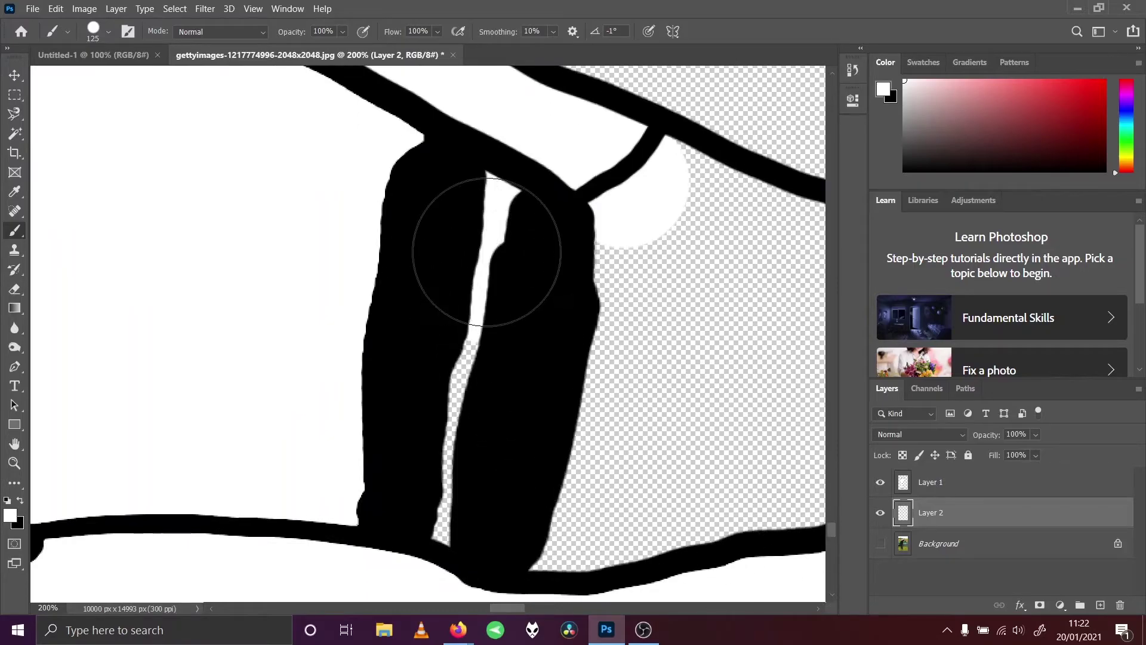
left_click_drag(576, 525, 609, 287)
left_click_drag(498, 607, 516, 609)
left_click(254, 9)
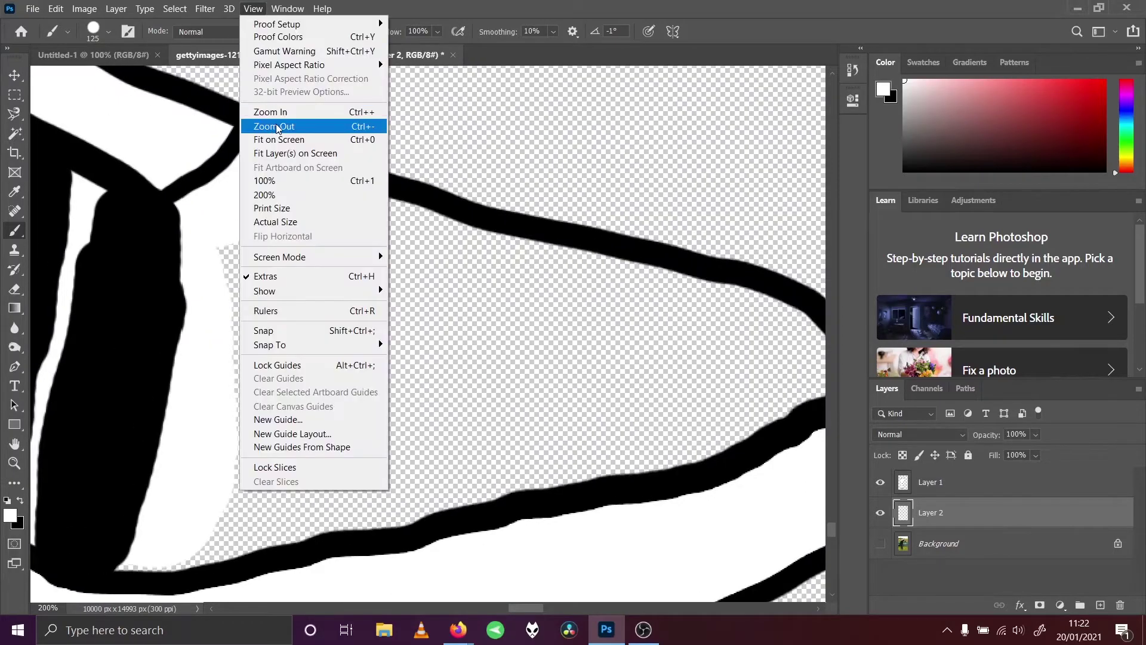
left_click(280, 125)
left_click(14, 133)
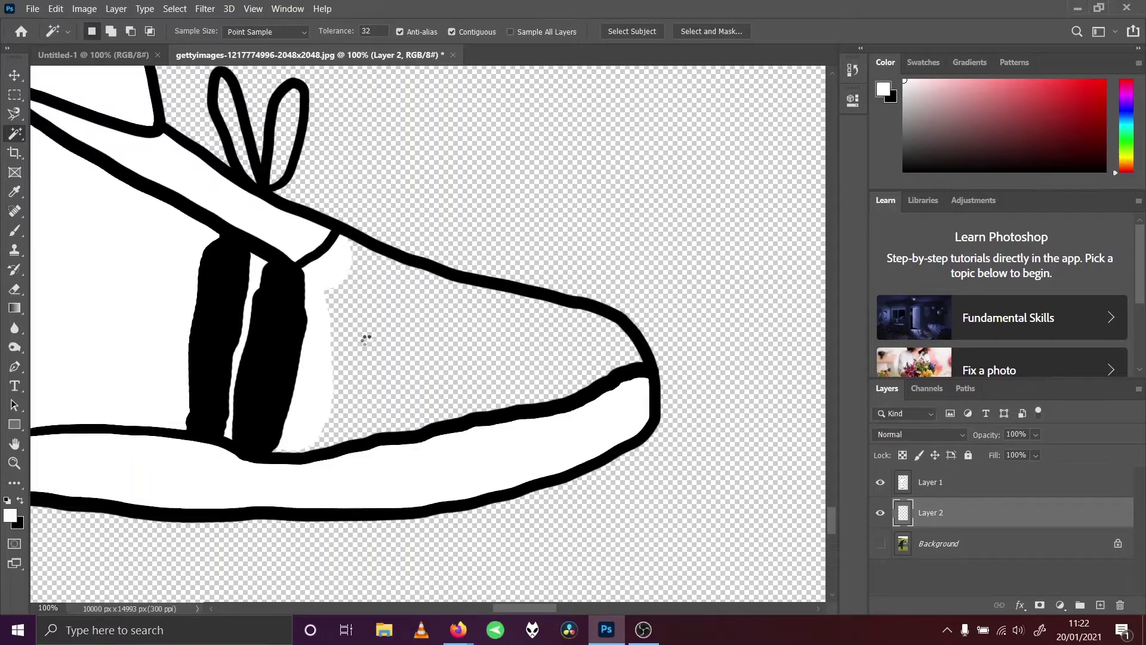
left_click(366, 342)
left_click(84, 9)
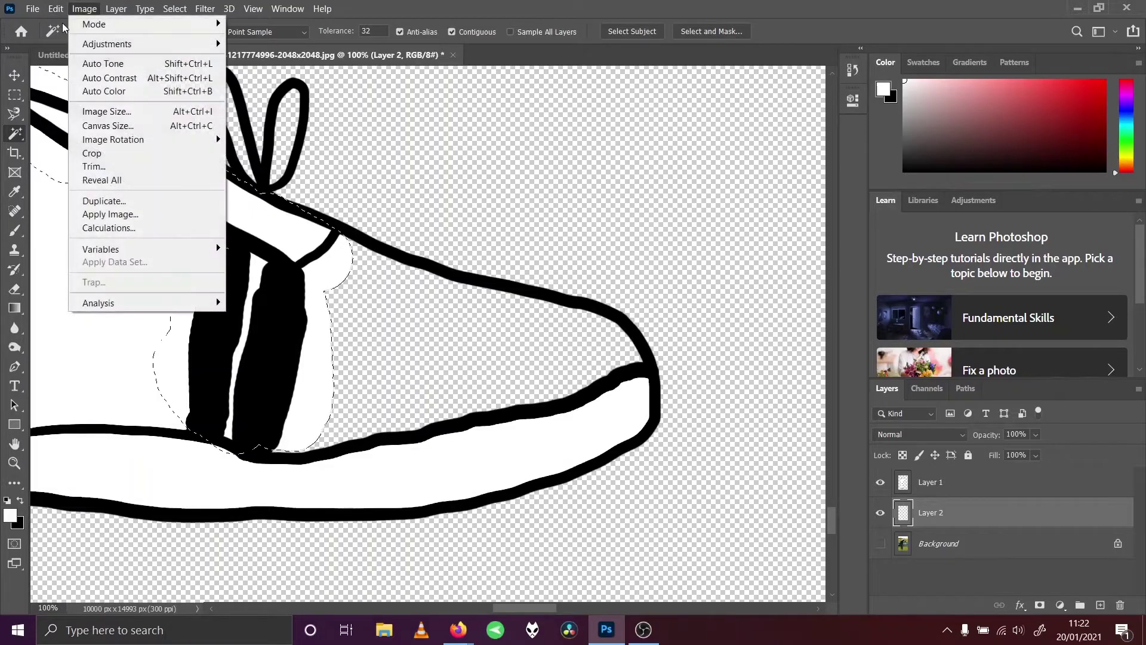
left_click(61, 23)
Select the shoe's empty toe area with the Magic Wand on Layer 1 and expand the selection by 3 pixels.
left_click(942, 488)
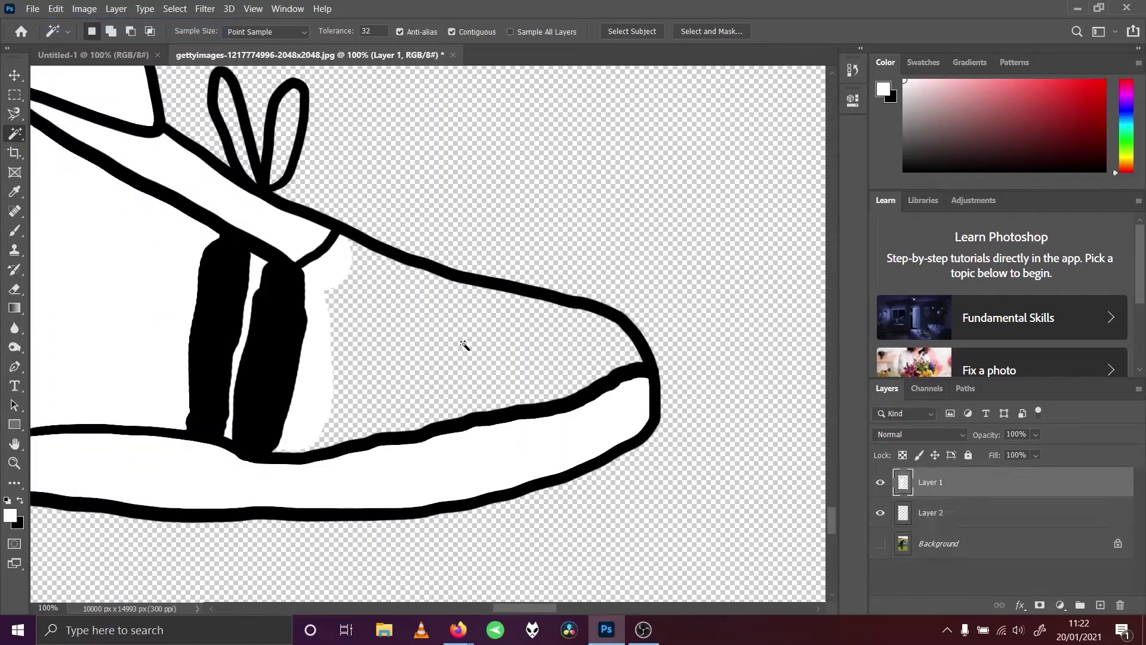
left_click(173, 10)
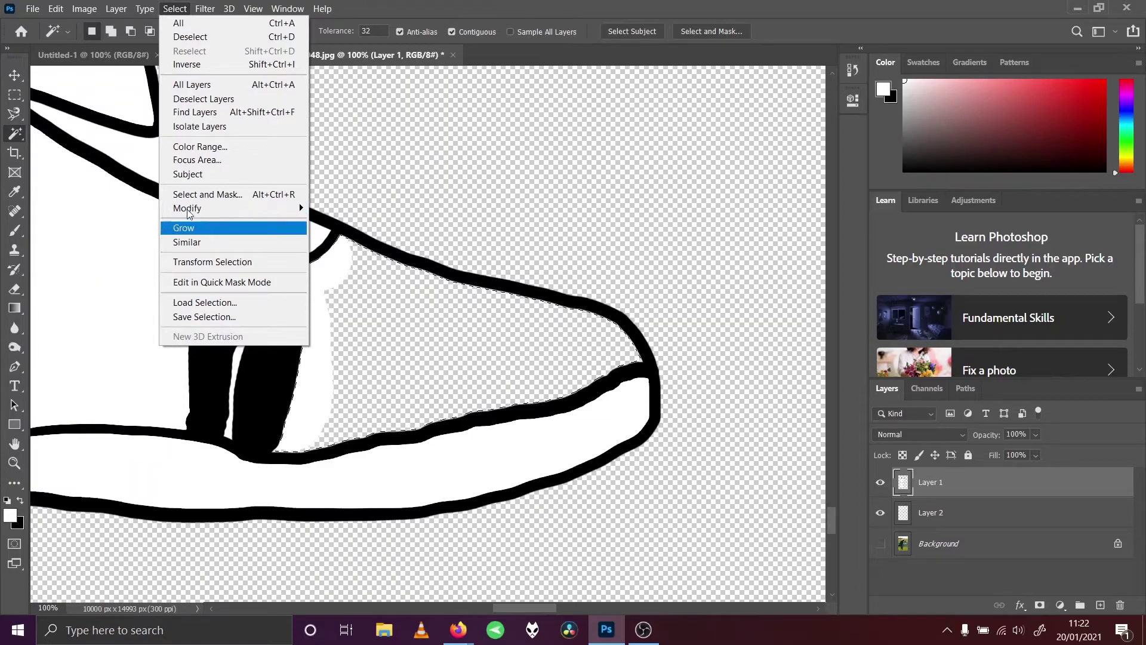
left_click(141, 239)
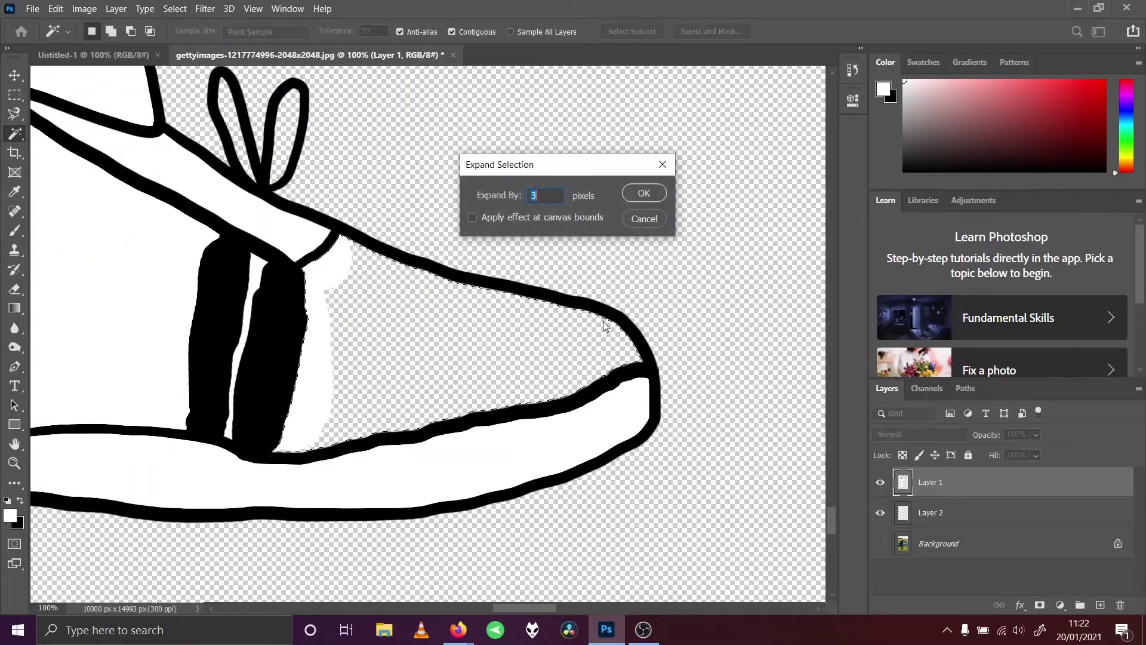
left_click(643, 193)
Fill the selected toe area with the white foreground color at 100% opacity and deselect.
left_click(55, 9)
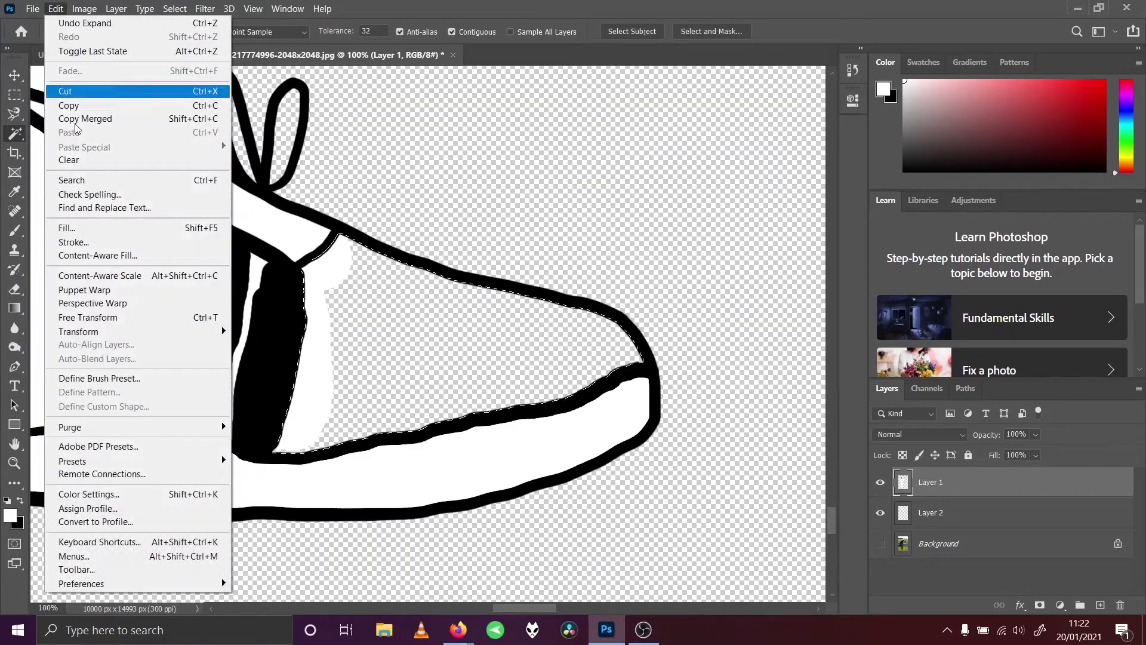
left_click(93, 227)
left_click(554, 356)
left_click(541, 361)
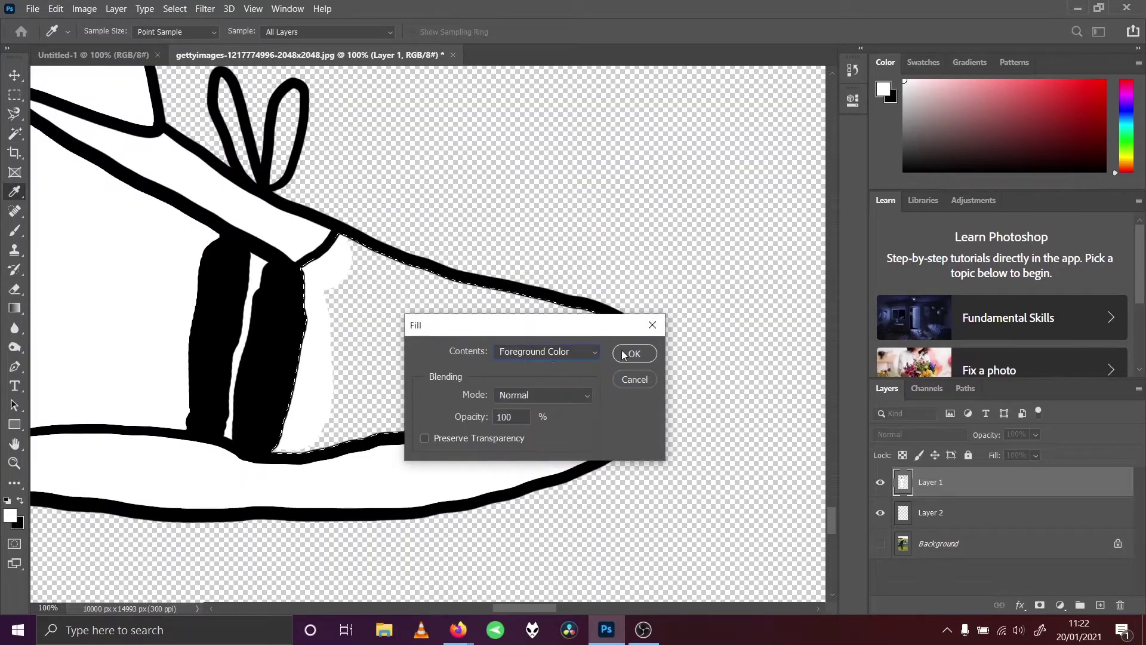
left_click(628, 356)
key("w")
left_click(175, 8)
left_click(175, 37)
Check the other shoe, the whole figure and the hands gripping the club for areas still unfilled.
left_click_drag(535, 610, 441, 598)
key("e")
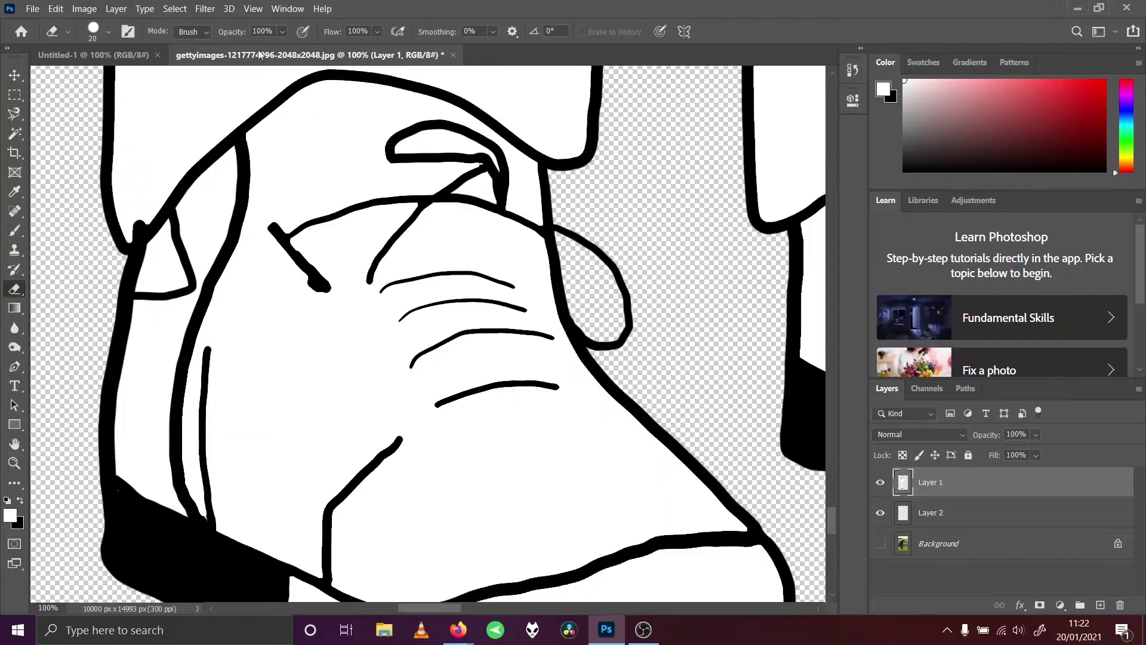
left_click(253, 9)
left_click(266, 154)
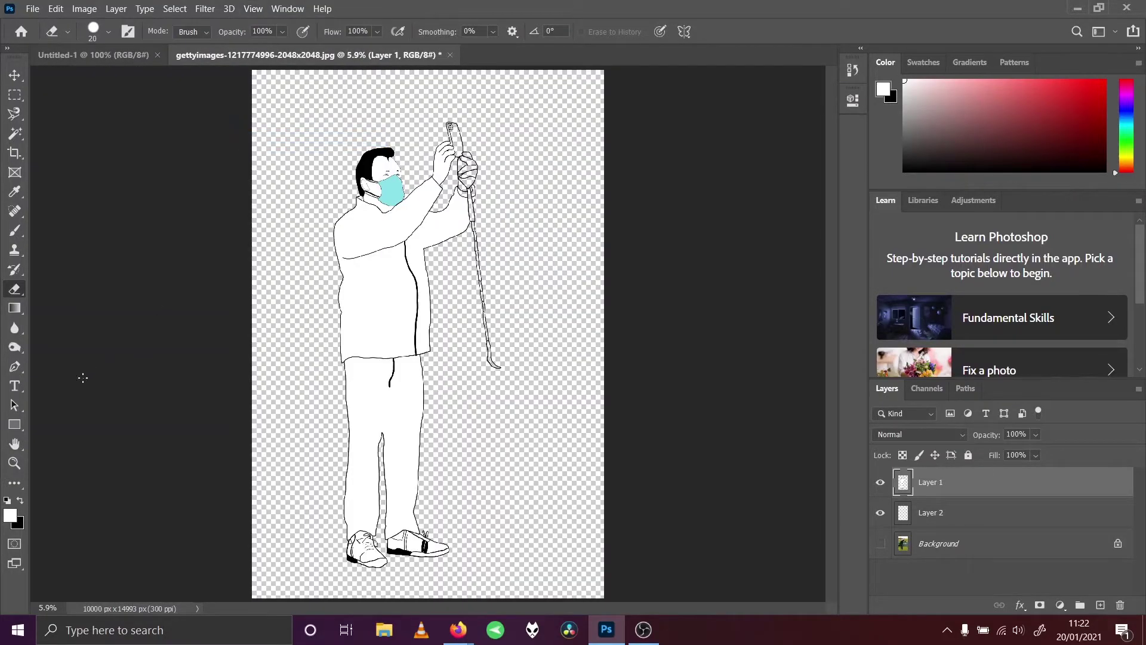
left_click(14, 464)
left_click(448, 272)
left_click(456, 235)
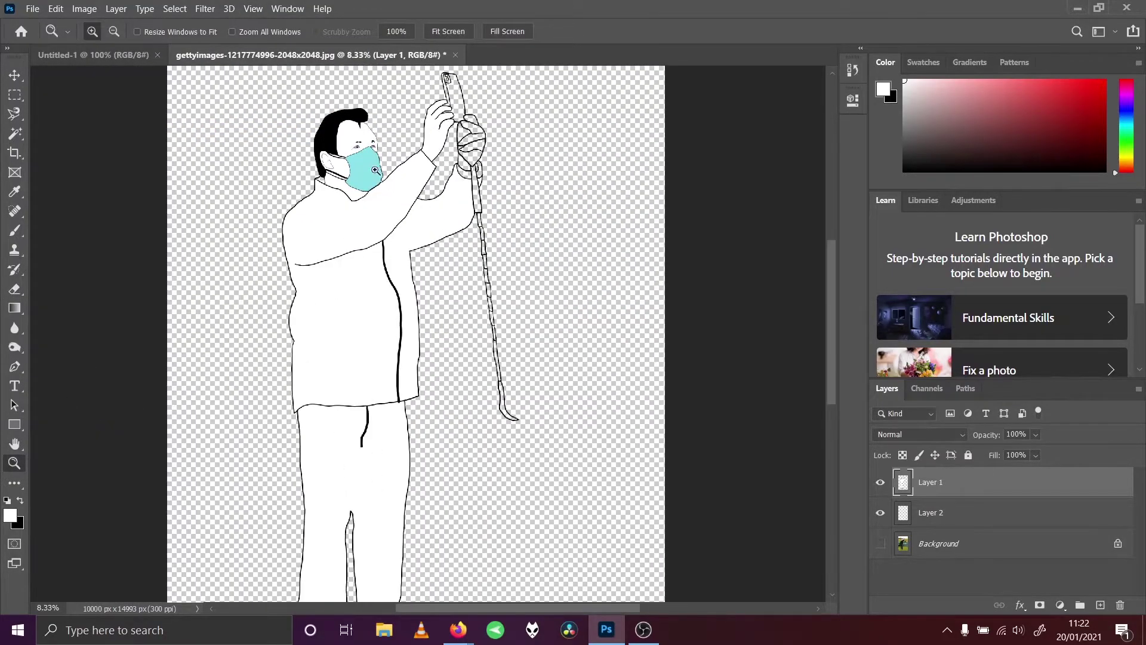
left_click_drag(460, 113, 494, 144)
left_click(253, 8)
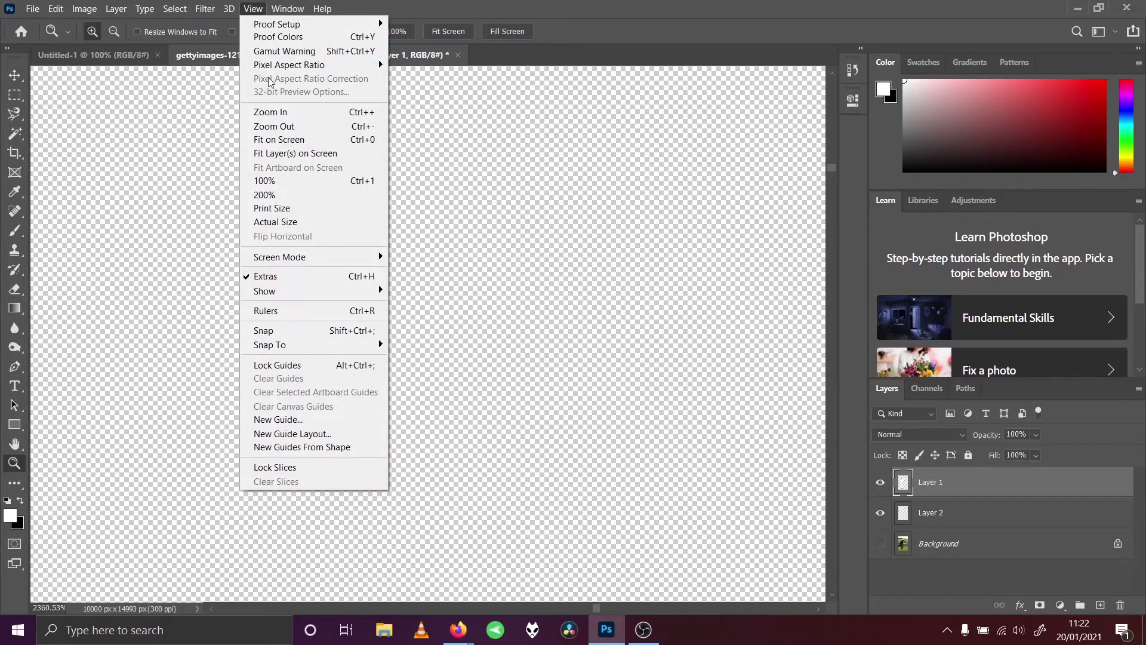
left_click(266, 142)
left_click(503, 219)
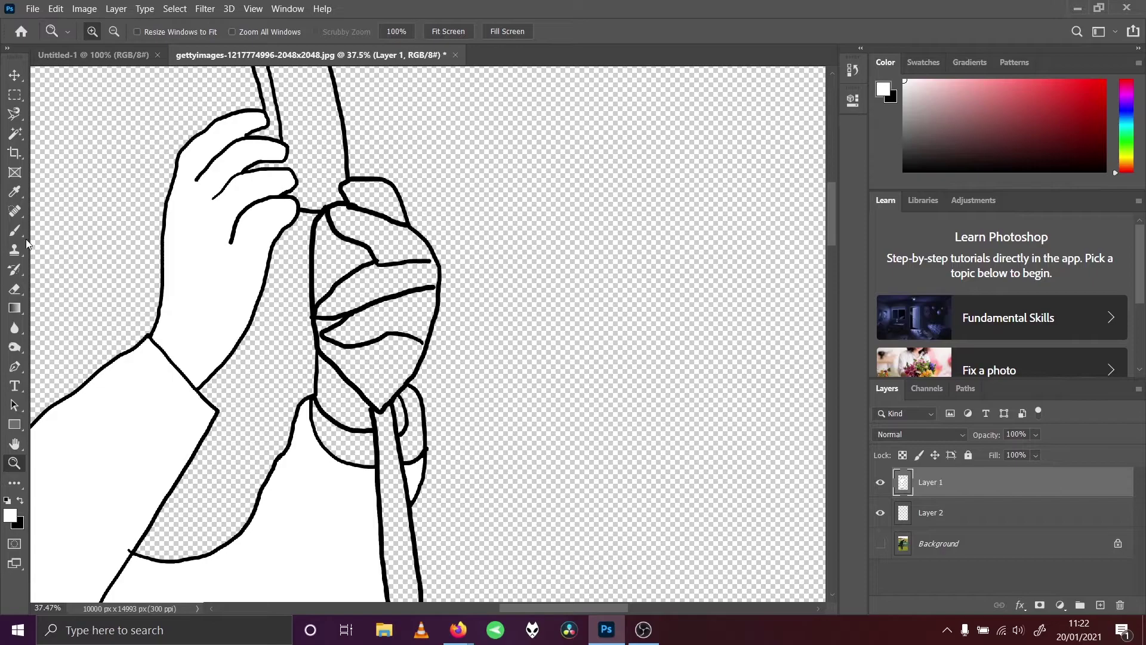
Start painting the gripping hand's fingers and raised thumb white with the 125 px Brush on Layer 2.
left_click(22, 236)
left_click(962, 515)
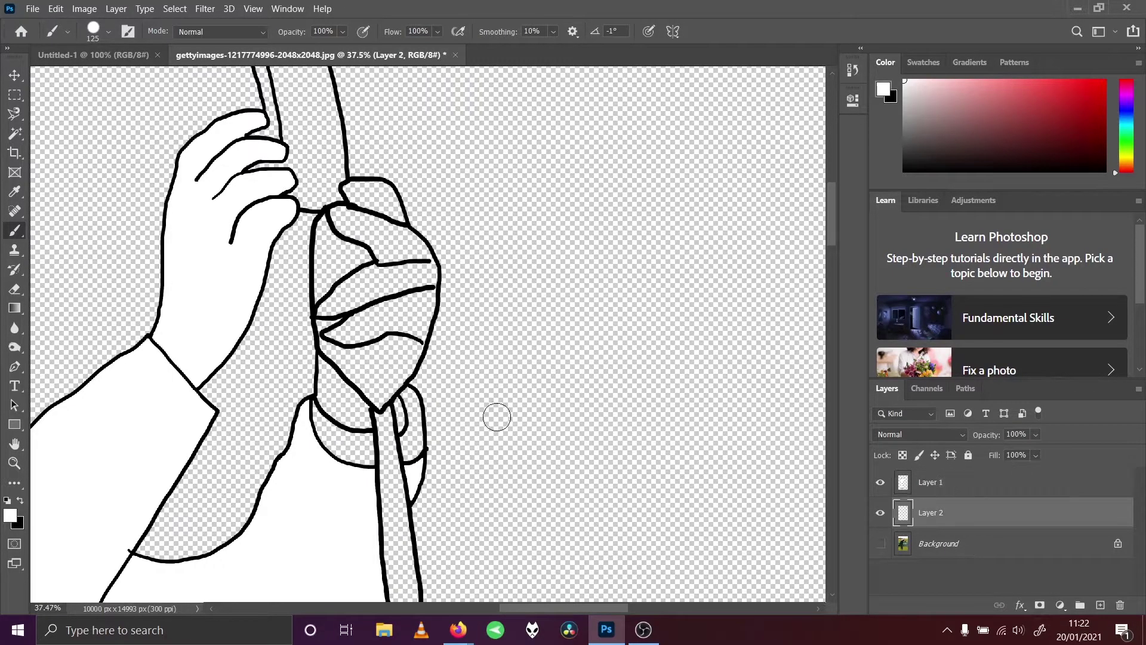
left_click_drag(362, 269, 363, 270)
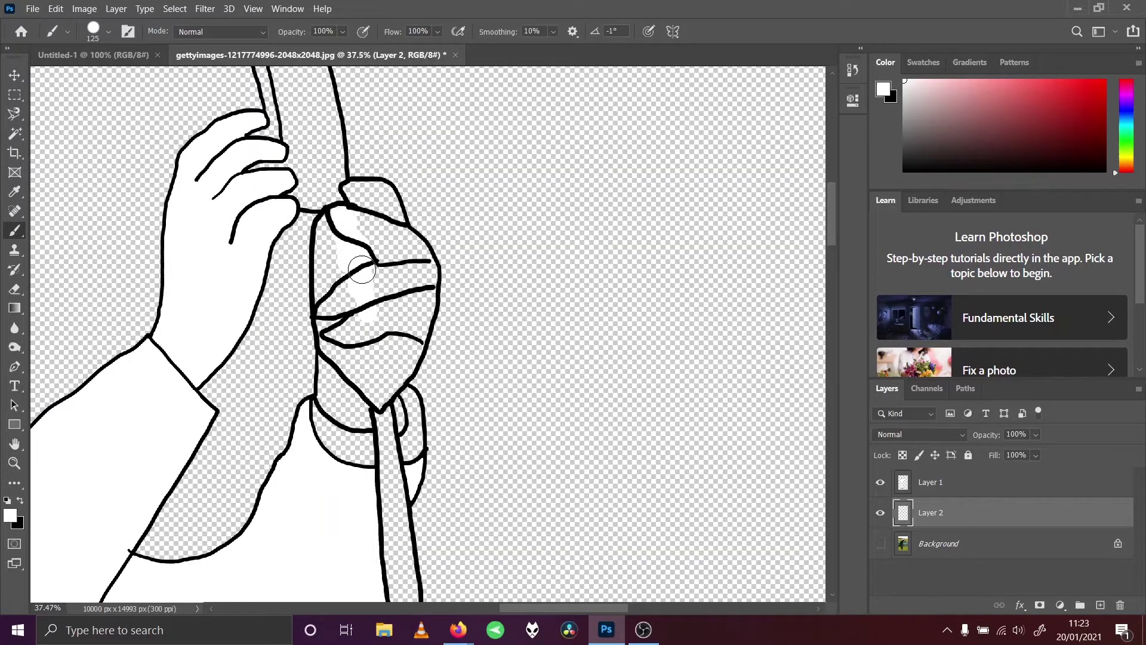
mouse_move(375, 188)
left_mouse_down()
mouse_move(388, 206)
mouse_move(382, 226)
left_mouse_up()
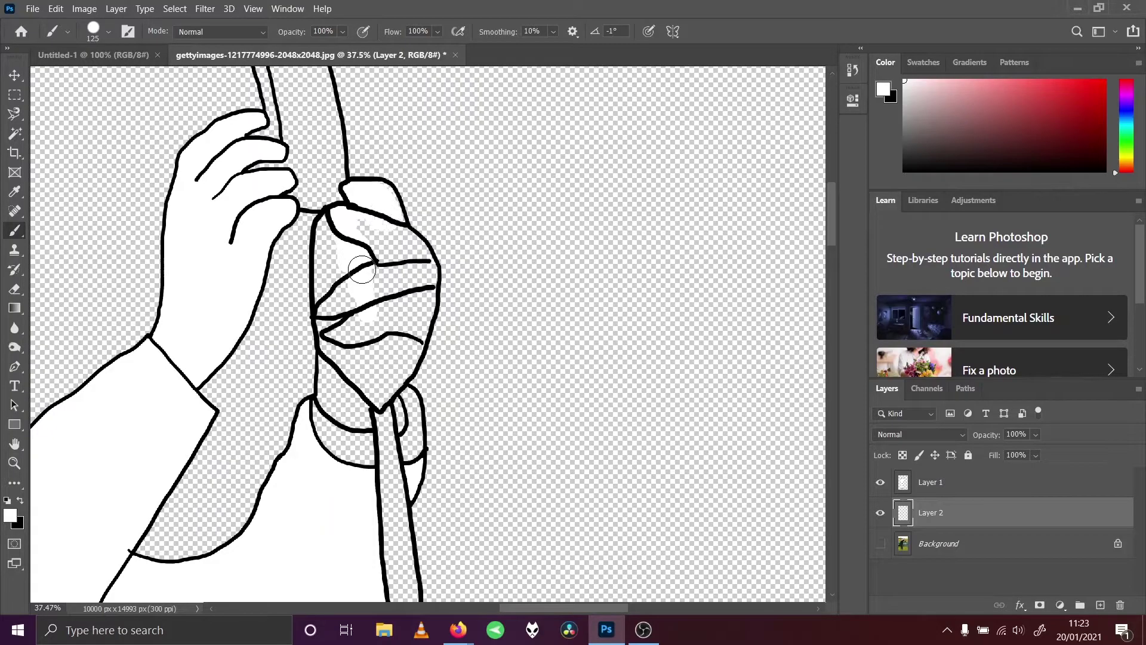
Delete the Background photo layer and place a red Solid Color fill layer beneath Layer 2.
left_click(969, 545)
key("Delete")
left_click(1060, 605)
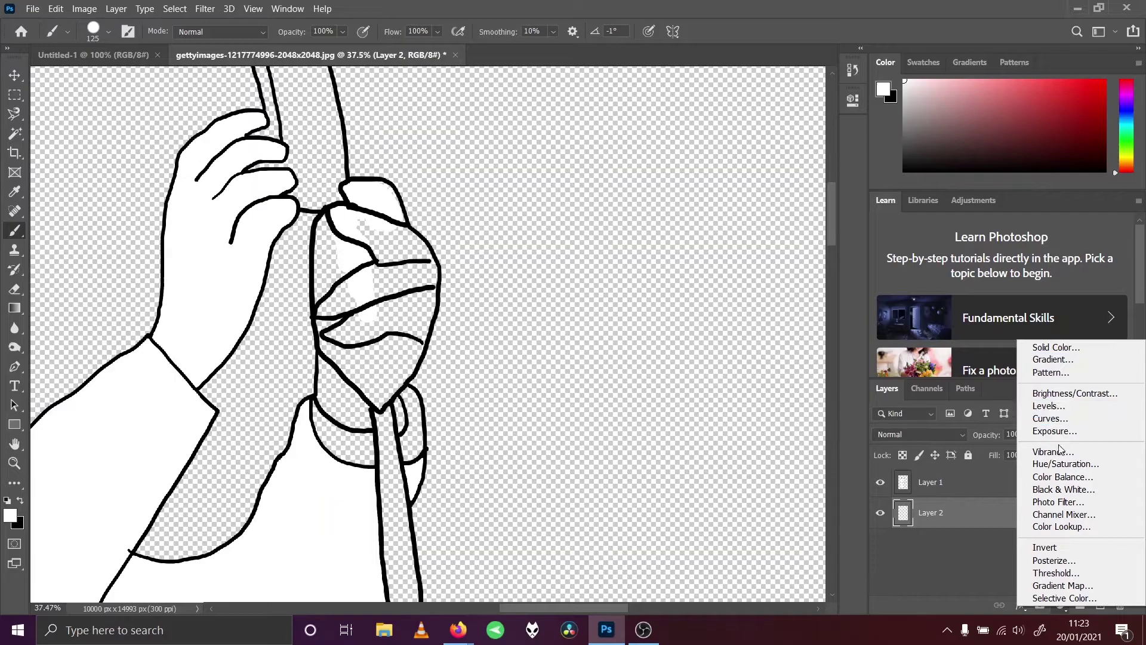
left_click(1061, 348)
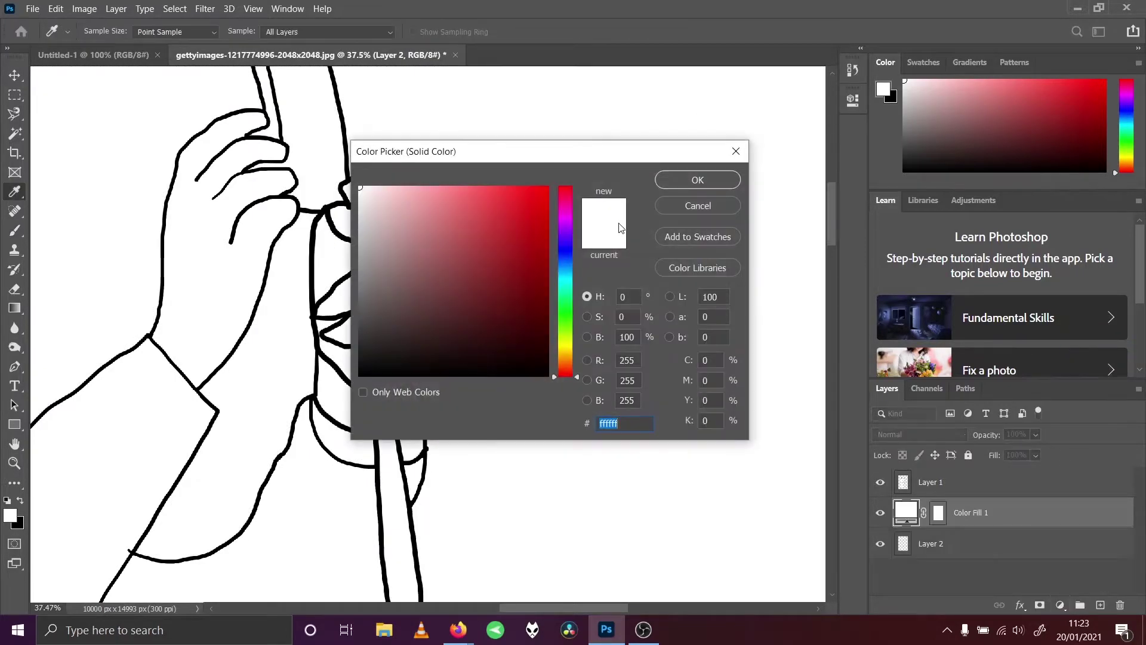
type("ff0000")
left_click(698, 180)
left_click_drag(979, 512, 985, 552)
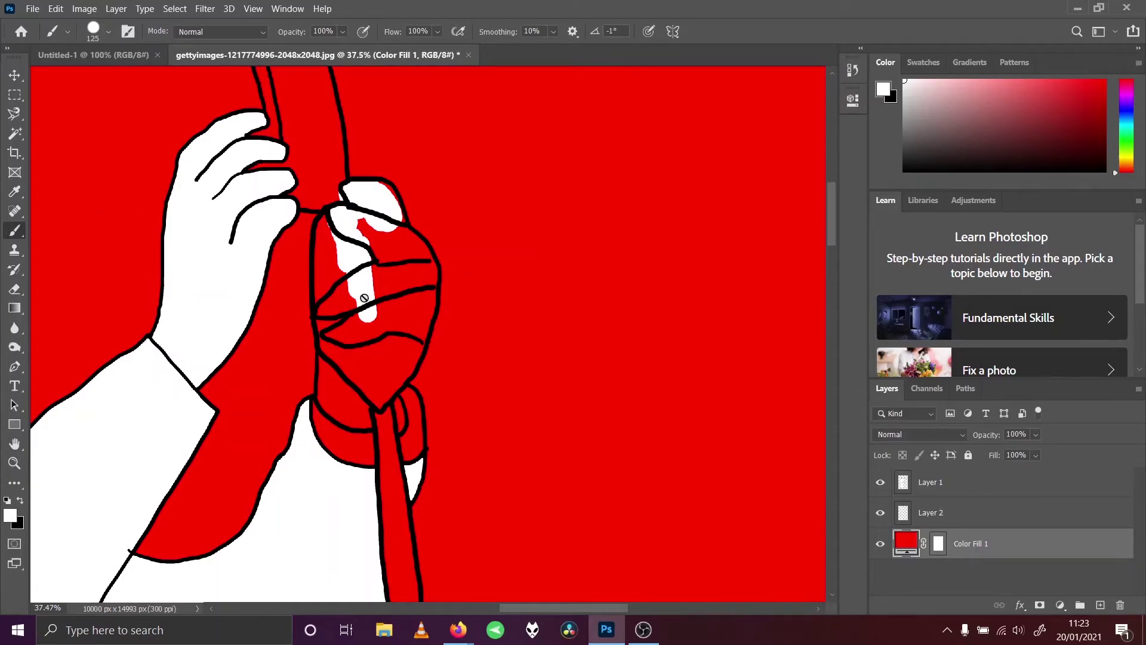
On Layer 2, paint white along the gripping hand's inner edge down to the wrist and tidy it with the 20 px Eraser.
left_click(953, 519)
left_click_drag(357, 262, 364, 219)
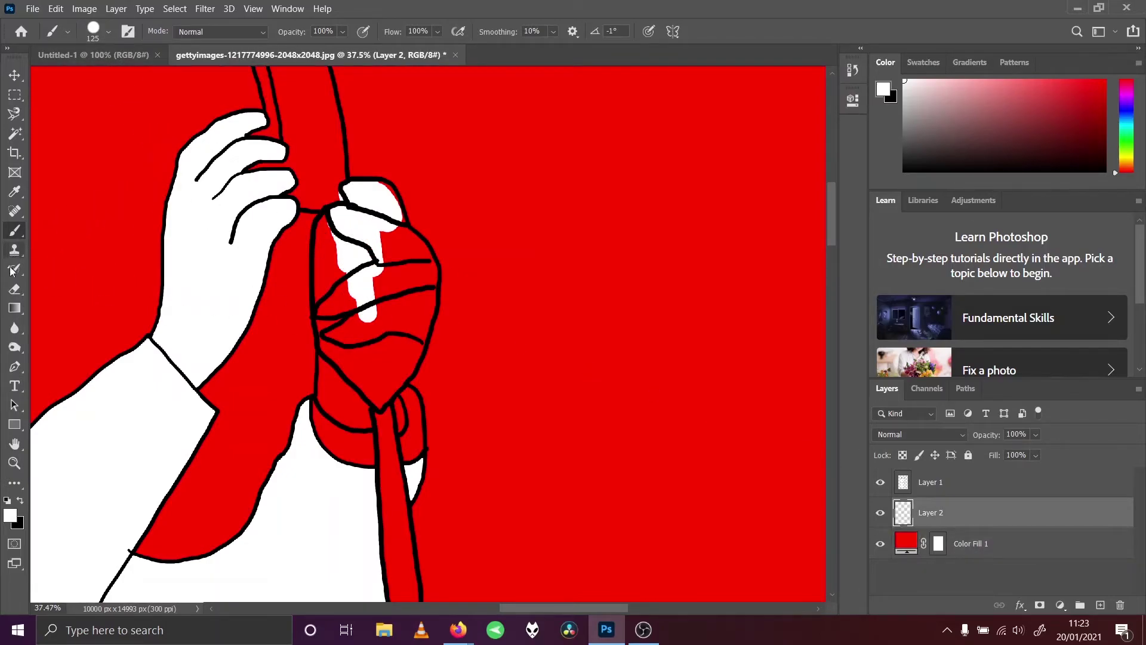
left_click(15, 288)
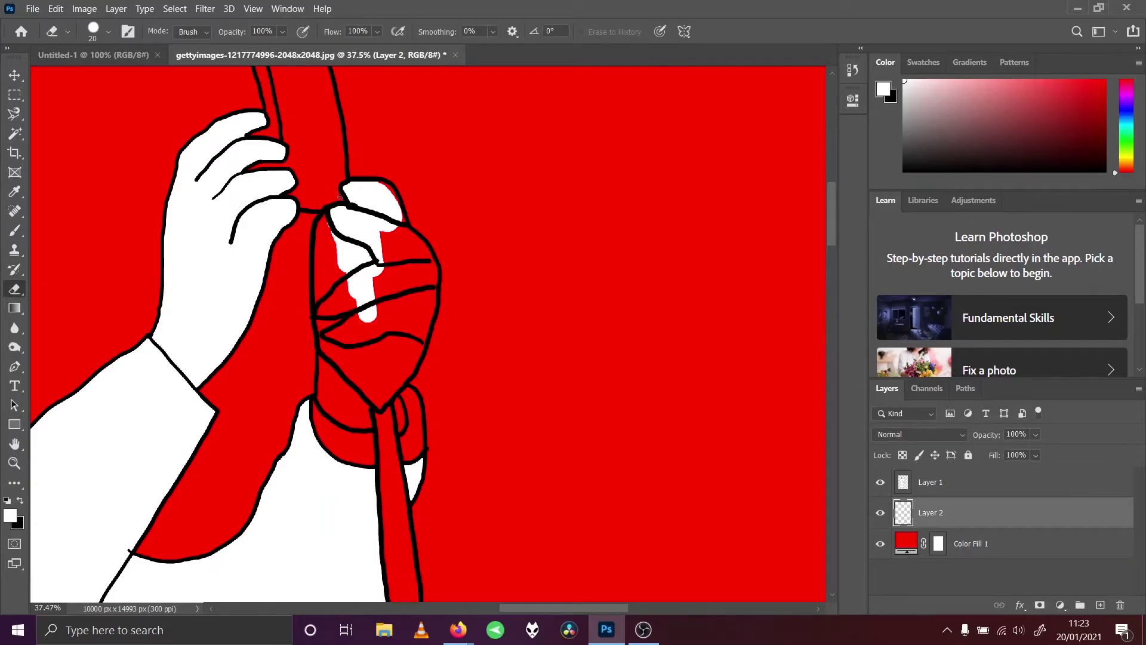
left_click(15, 230)
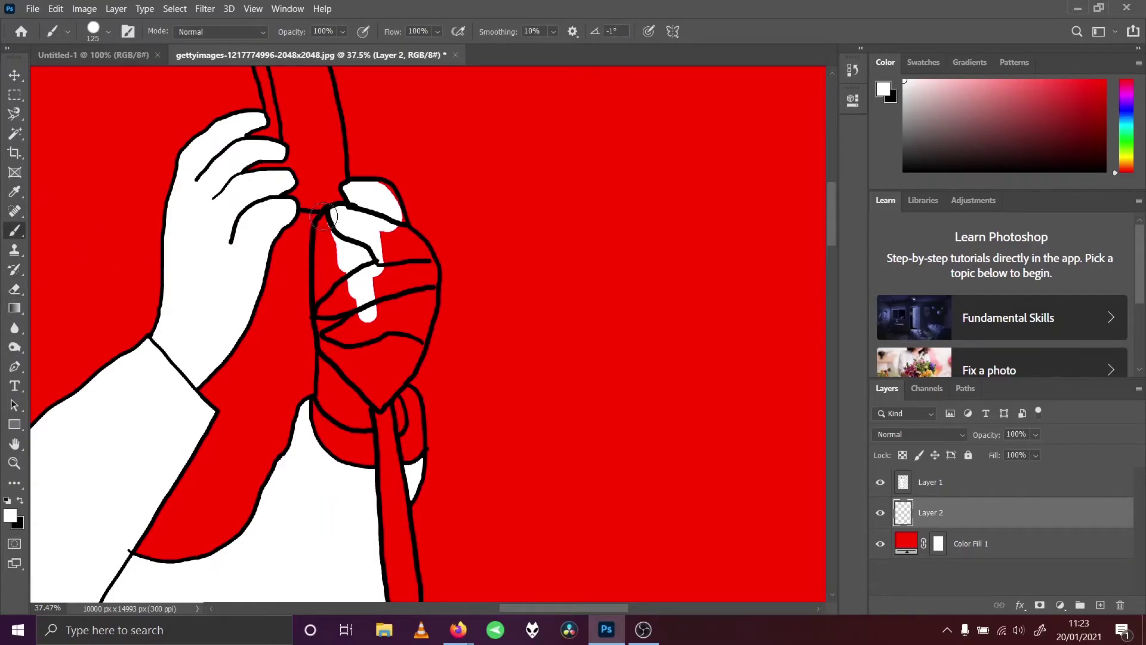
left_click_drag(324, 218, 324, 398)
left_click(52, 8)
left_click(16, 289)
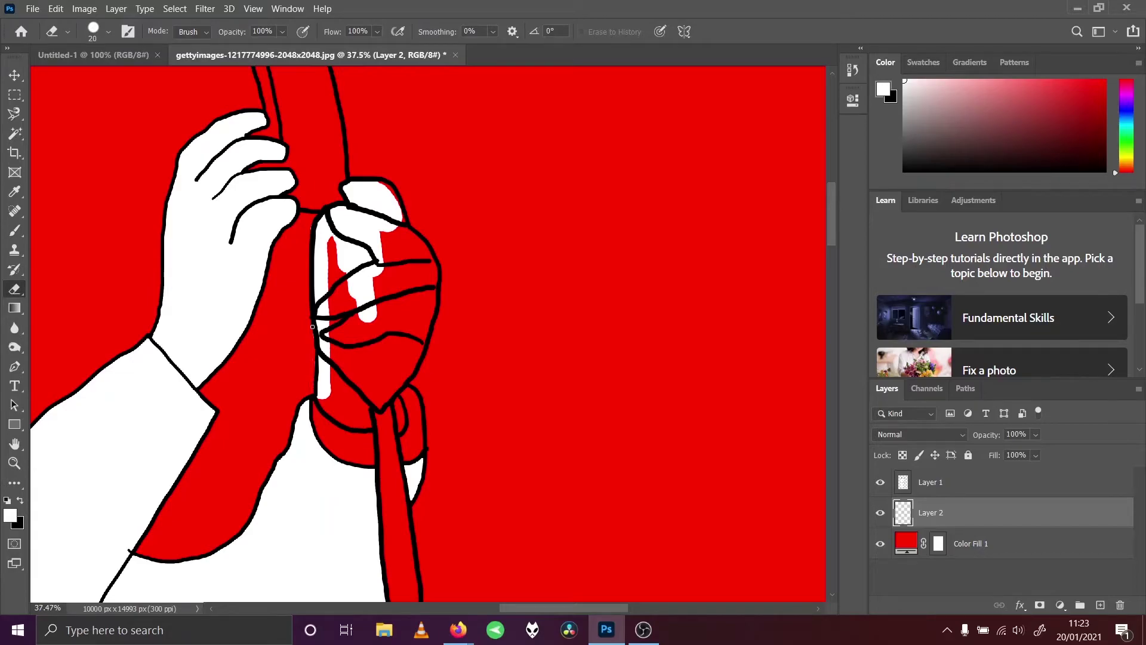
Paint the gripping hand's inner fingers, palm, wrist and cuff on both sides of the club white with the 125 px Brush.
left_click(15, 250)
left_click(11, 231)
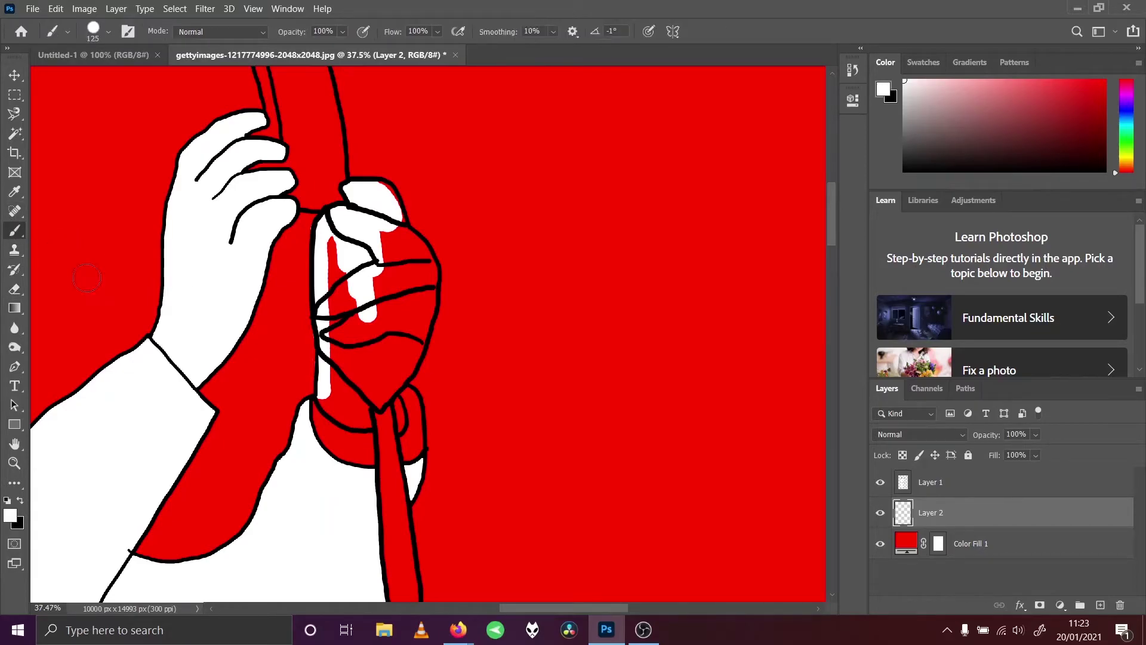
mouse_move(360, 288)
left_mouse_down()
mouse_move(335, 287)
mouse_move(352, 370)
mouse_move(358, 288)
left_mouse_up()
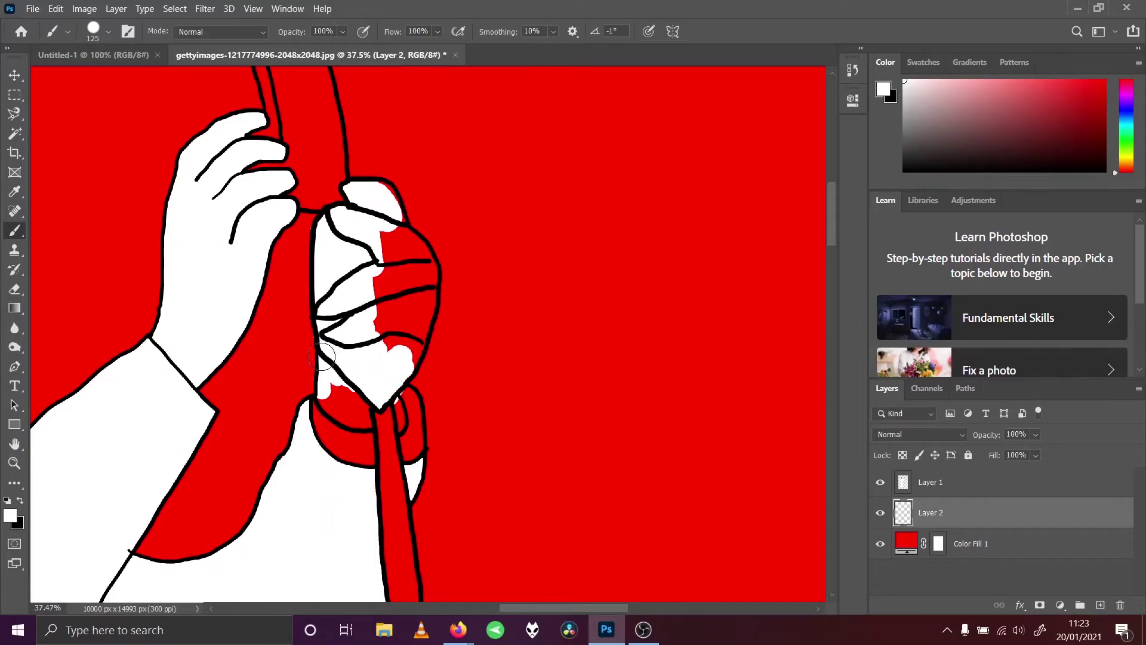
left_click_drag(324, 399, 323, 405)
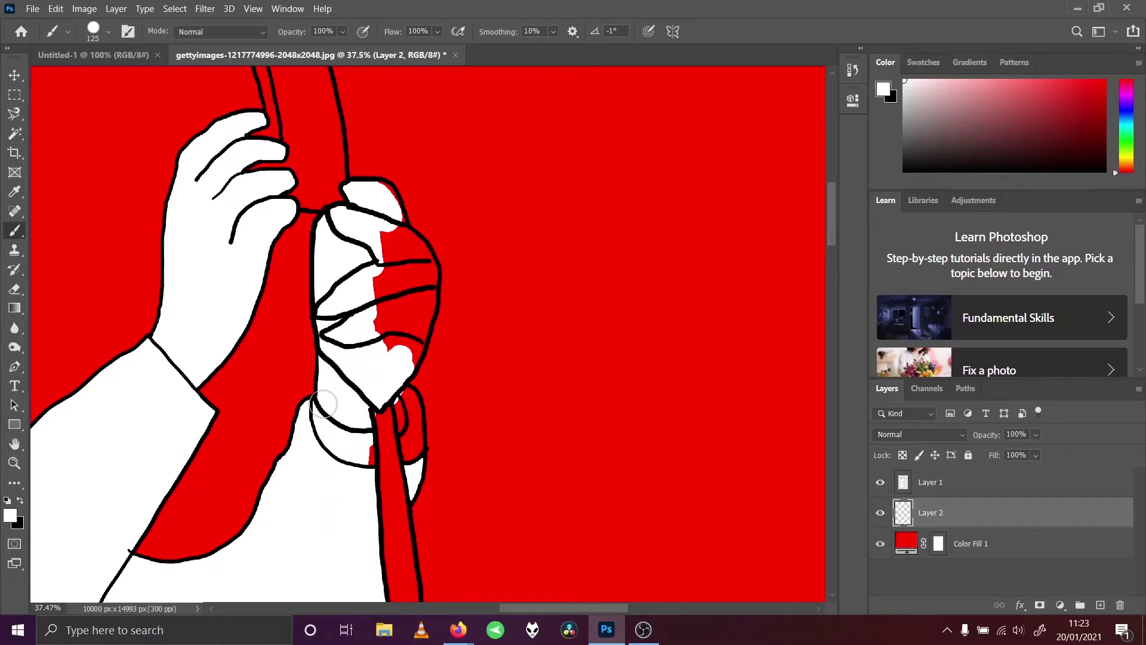
left_click_drag(395, 402, 412, 458)
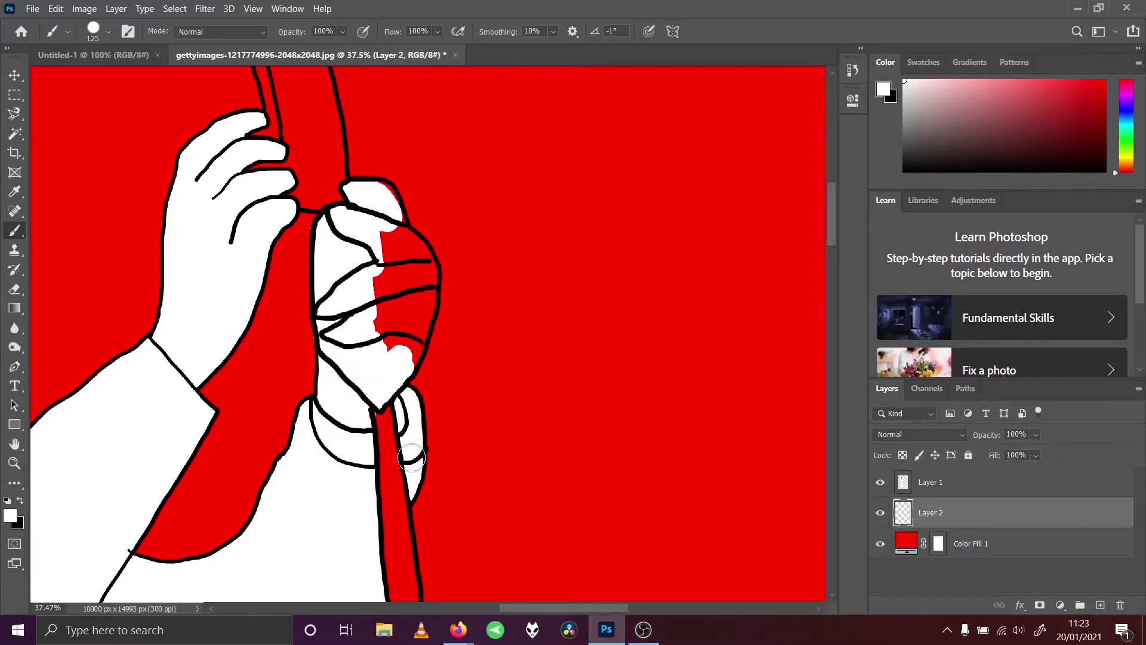
Paint the remaining red areas of the gripping hand's knuckles and thumb white, and touch up beside the club grip with the Eraser.
left_click(14, 288)
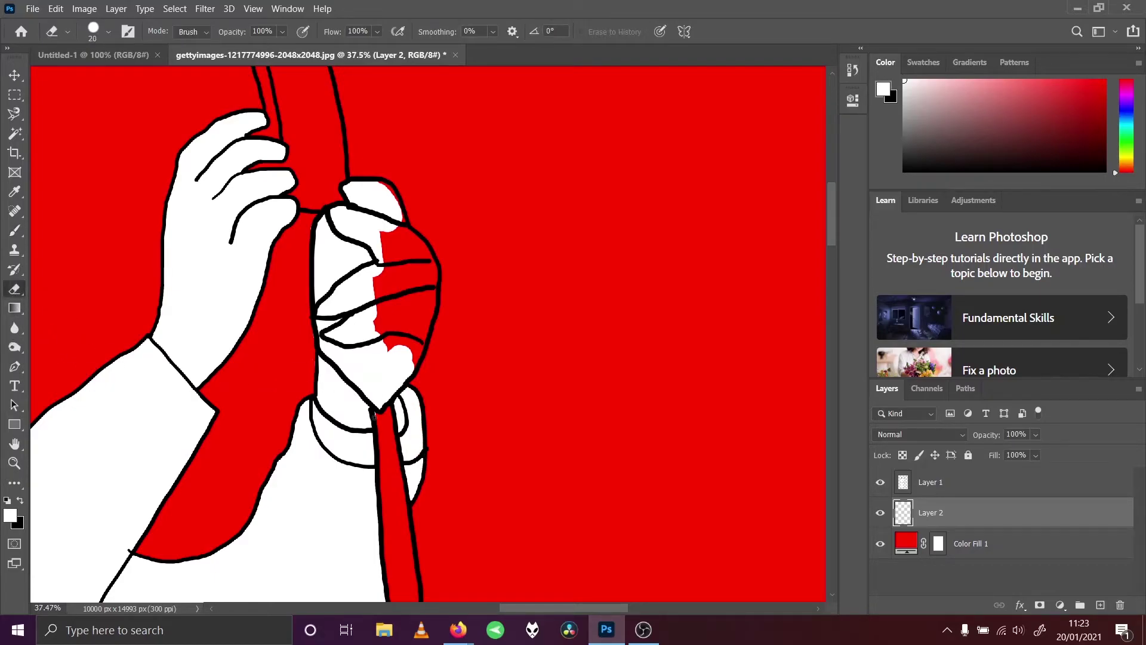
left_click(14, 230)
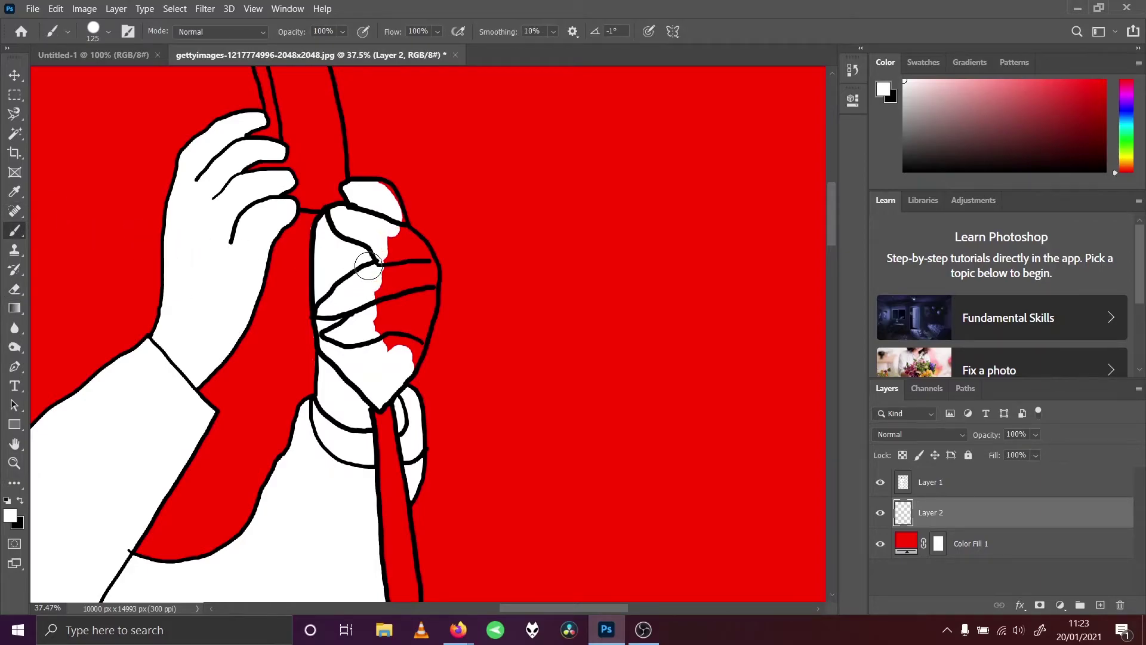
mouse_move(368, 266)
left_mouse_down()
mouse_move(399, 249)
mouse_move(385, 305)
mouse_move(393, 346)
mouse_move(368, 267)
left_mouse_up()
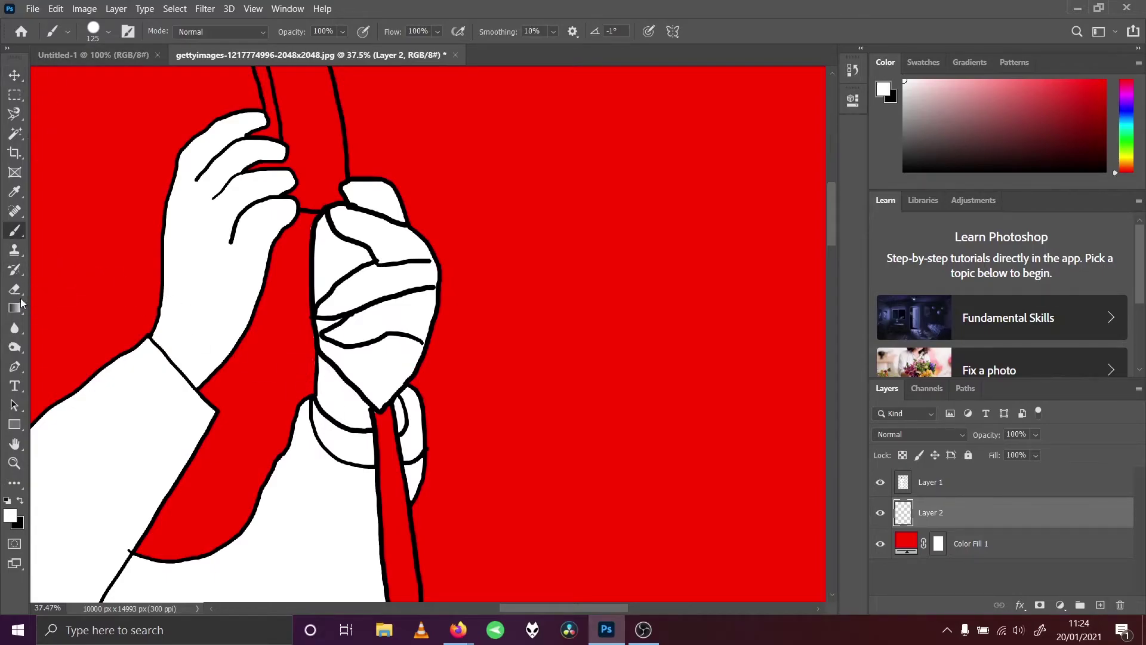
left_click(16, 291)
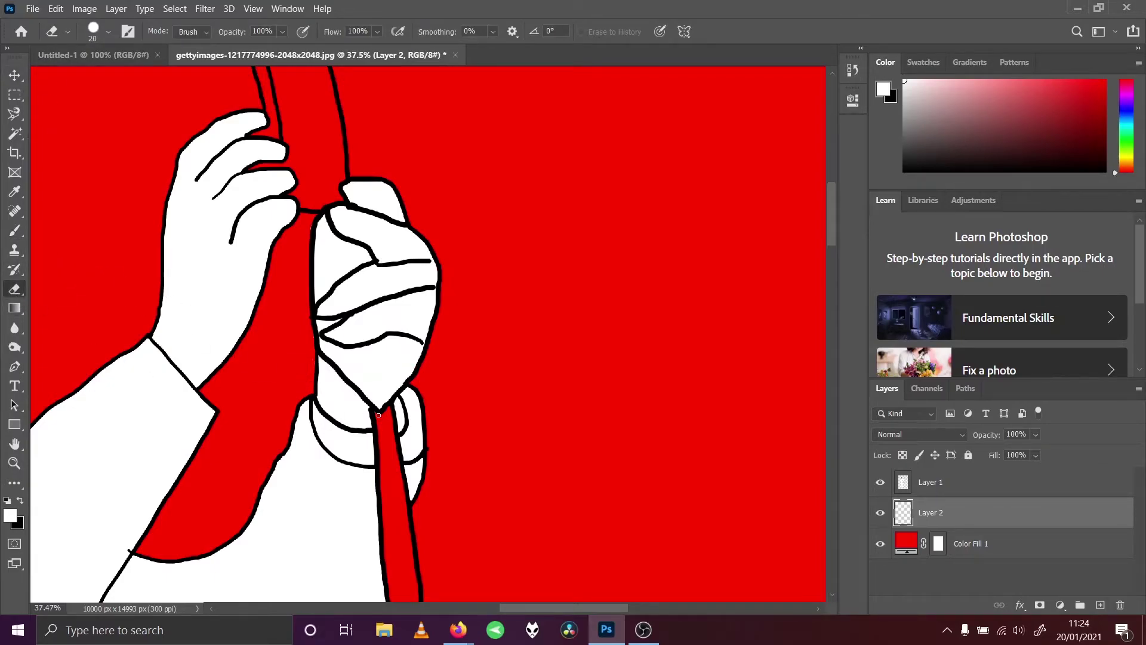
On Layer 1, select the club section directly below the gripping hand with the Magic Wand and expand the selection by 3 pixels.
left_click_drag(830, 228, 829, 263)
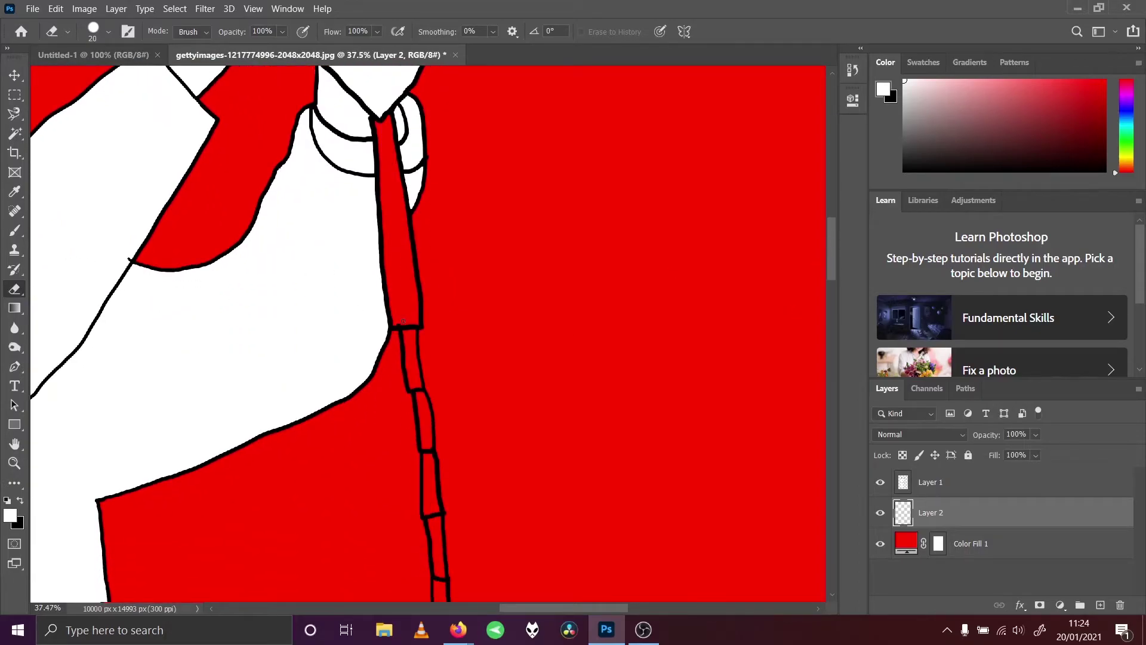
left_click(939, 488)
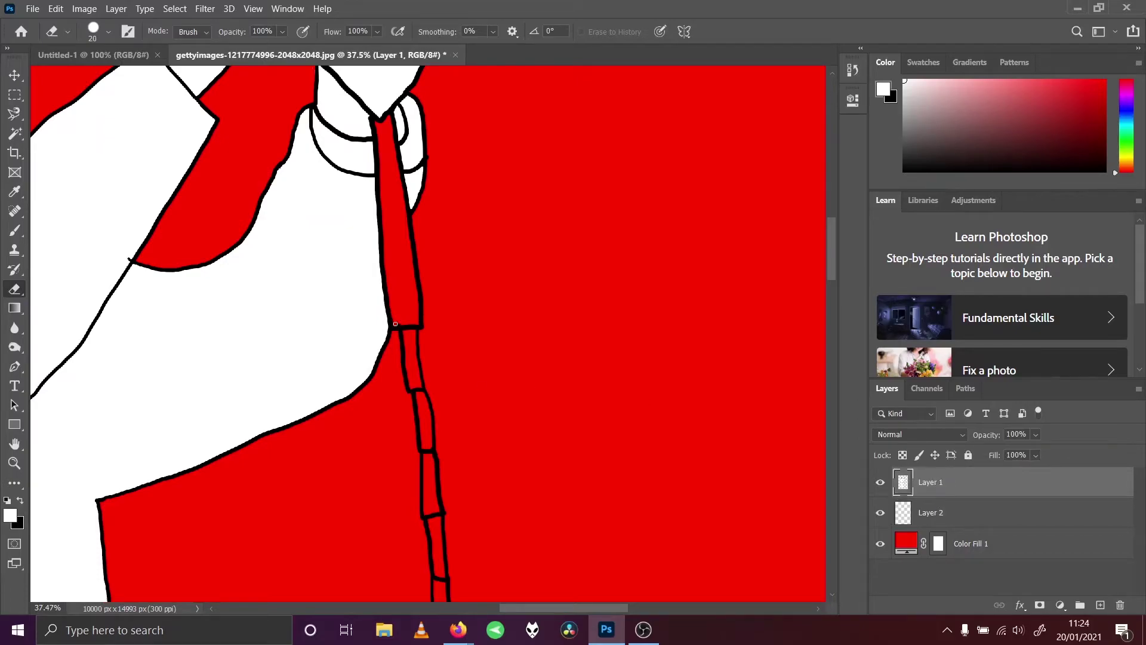
left_click(14, 132)
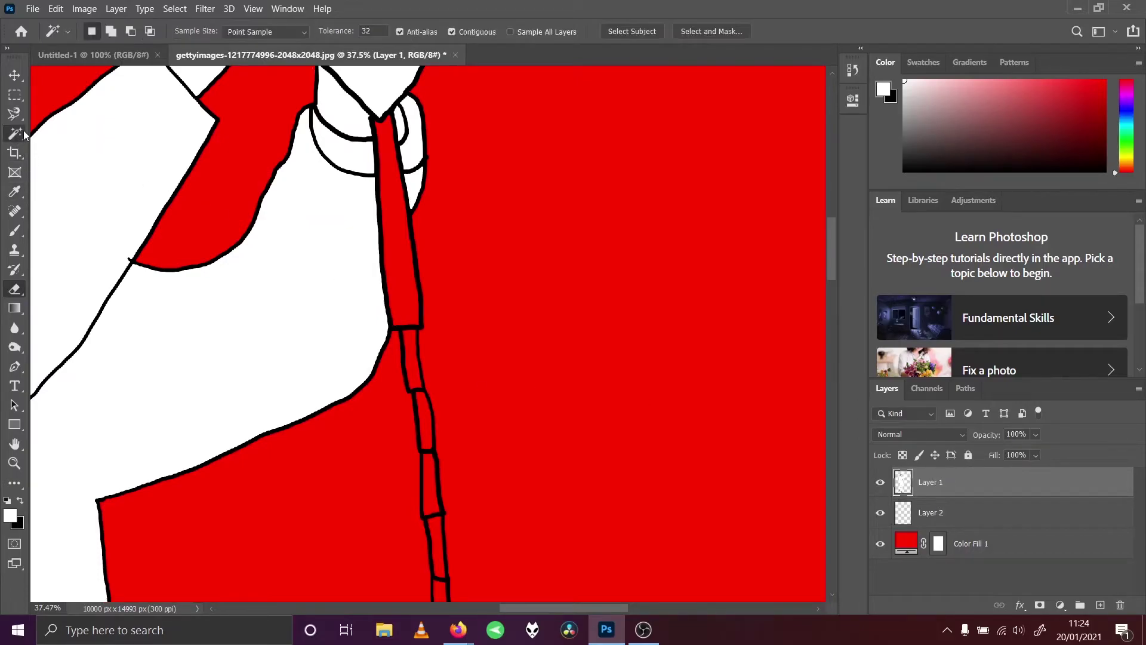
left_click(408, 207)
left_click(175, 8)
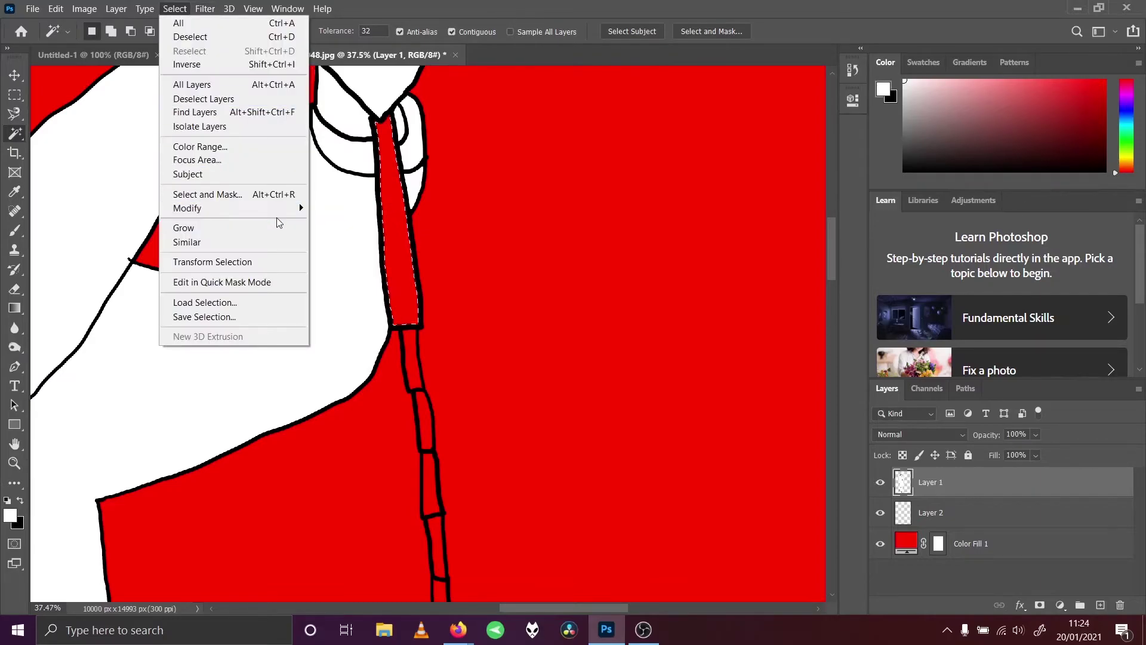
mouse_move(281, 210)
left_click(334, 234)
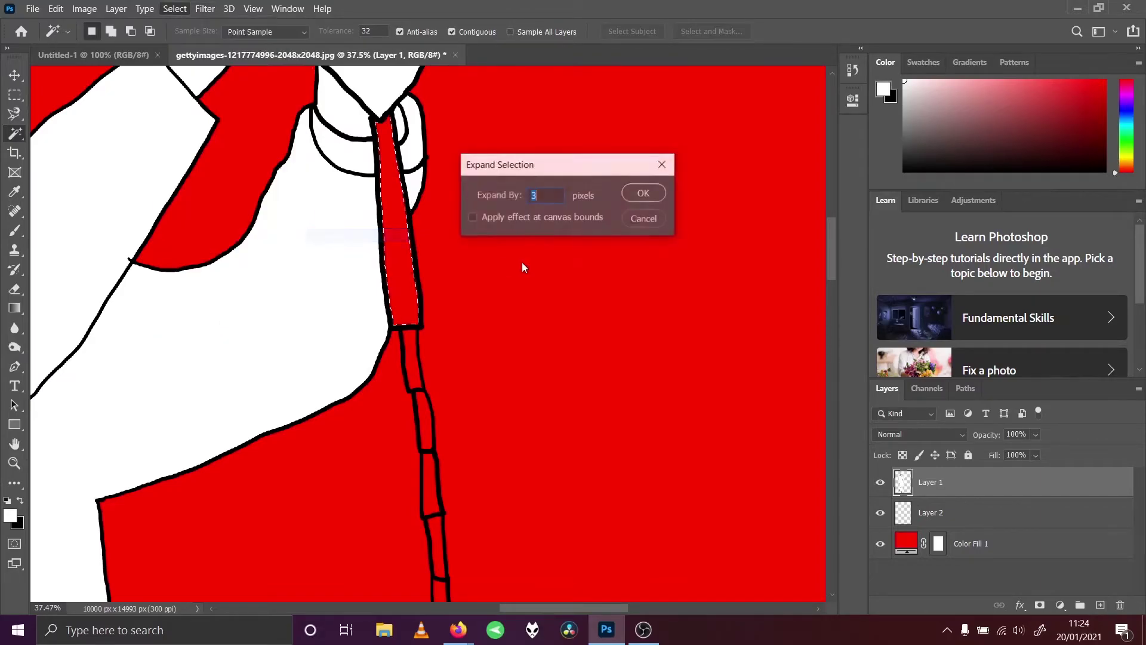
left_click(642, 191)
Fill the selected club section with the black Background Color and deselect it.
left_click(56, 9)
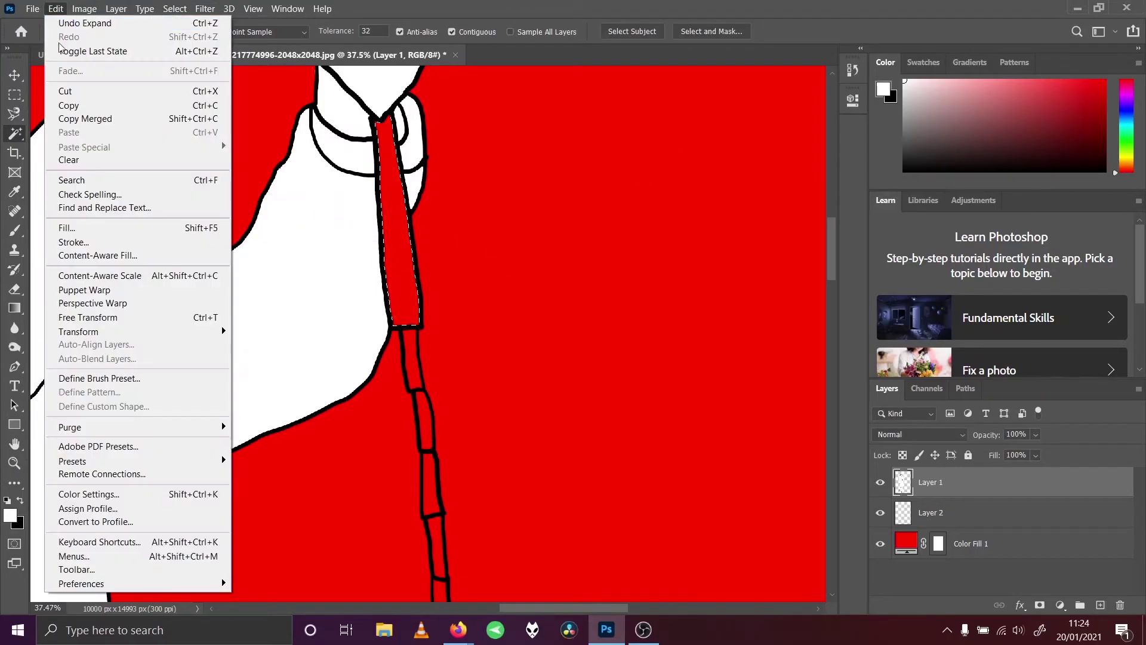
left_click(89, 227)
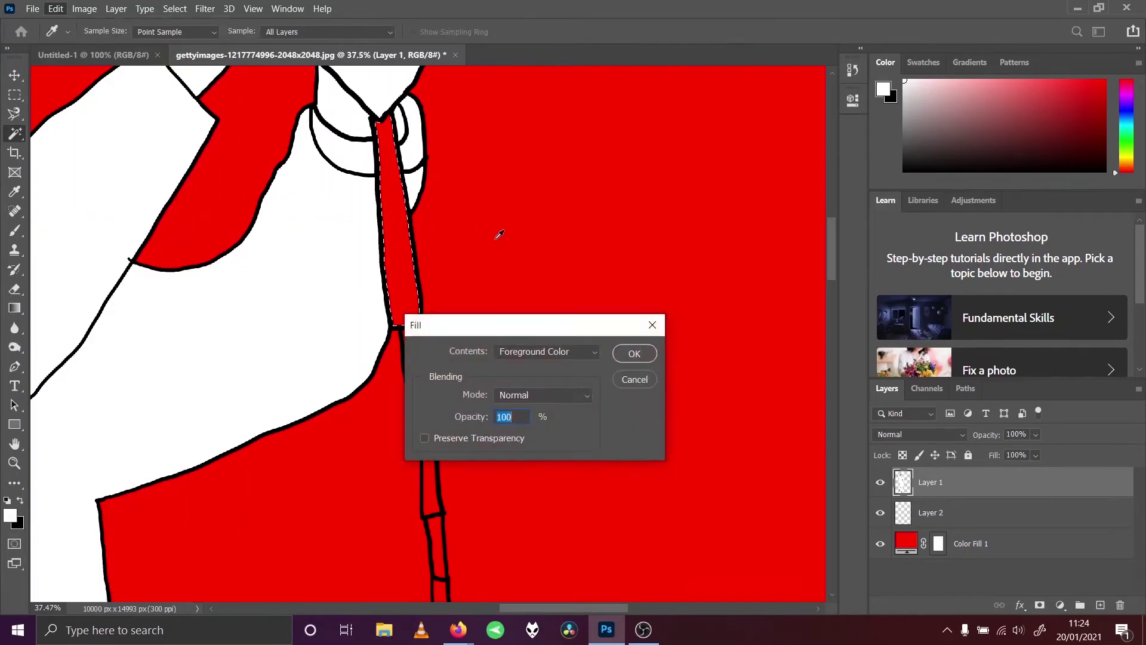
left_click(540, 352)
left_click(564, 375)
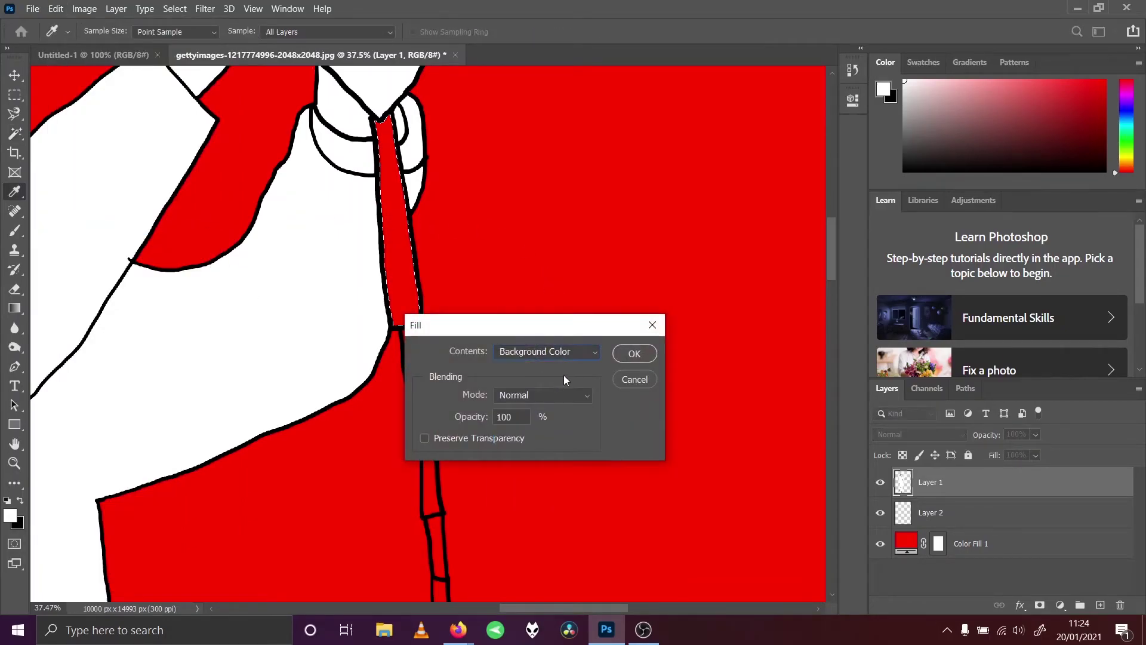
left_click(635, 354)
left_click(175, 8)
left_click(187, 39)
left_click(413, 359)
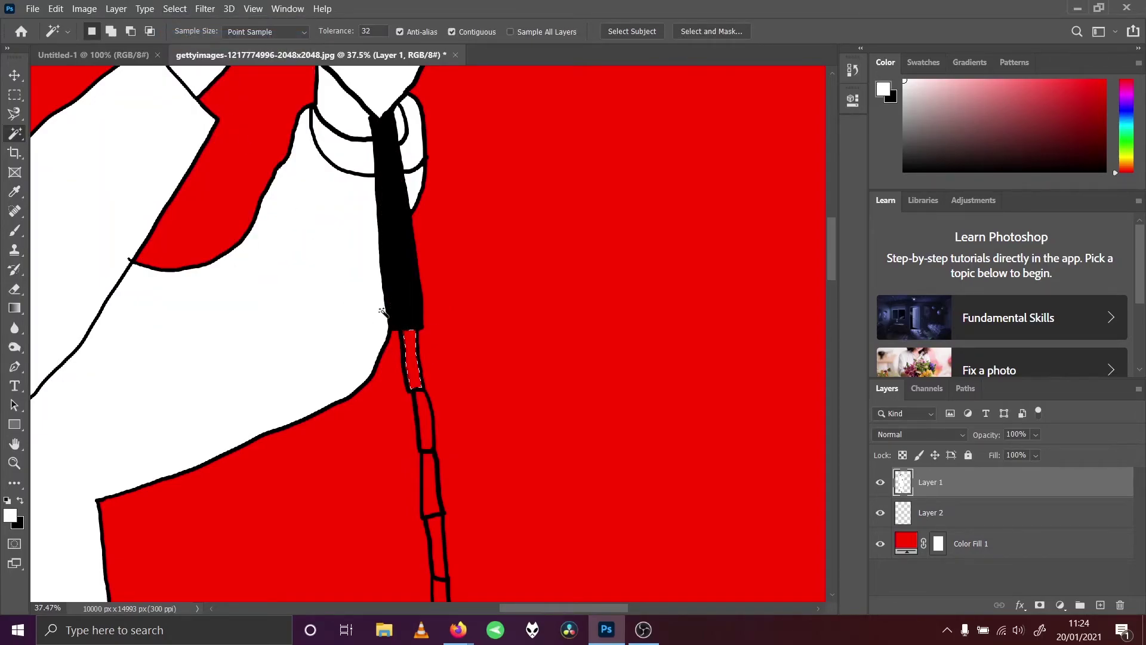
left_click(186, 7)
mouse_move(254, 210)
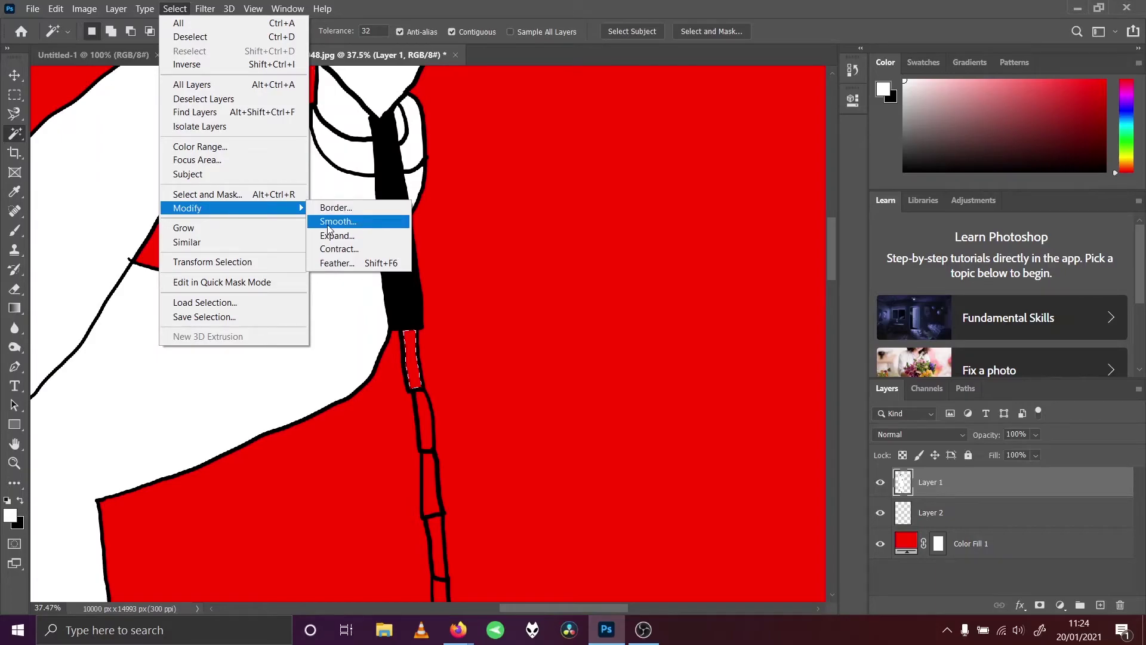
left_click(14, 289)
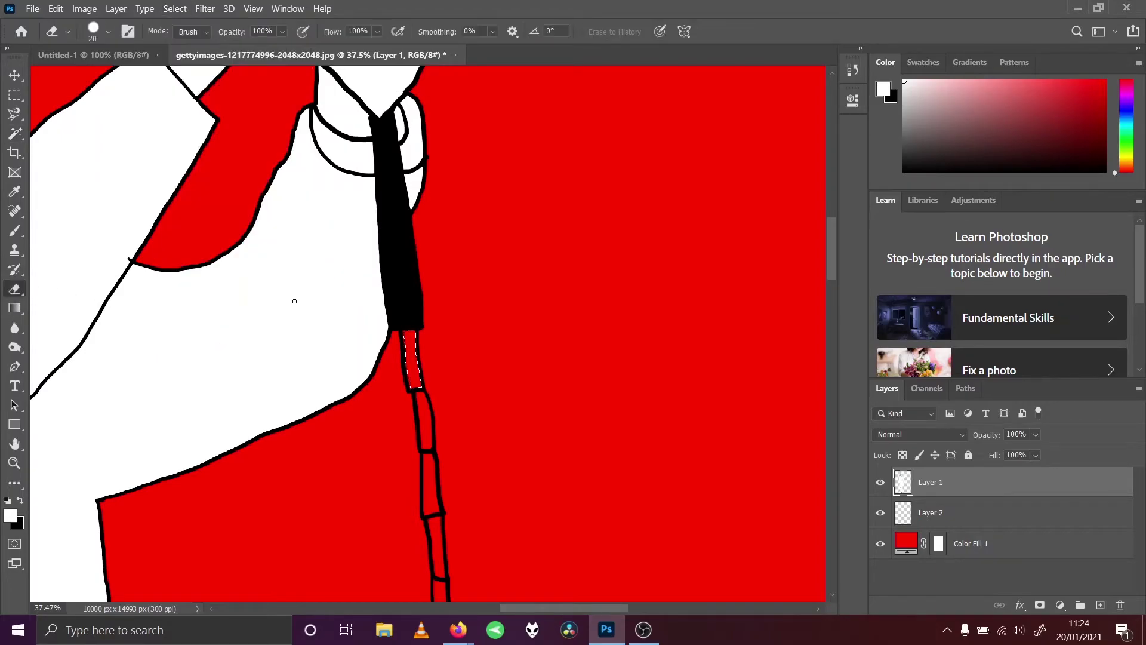
left_click(116, 9)
left_click(169, 9)
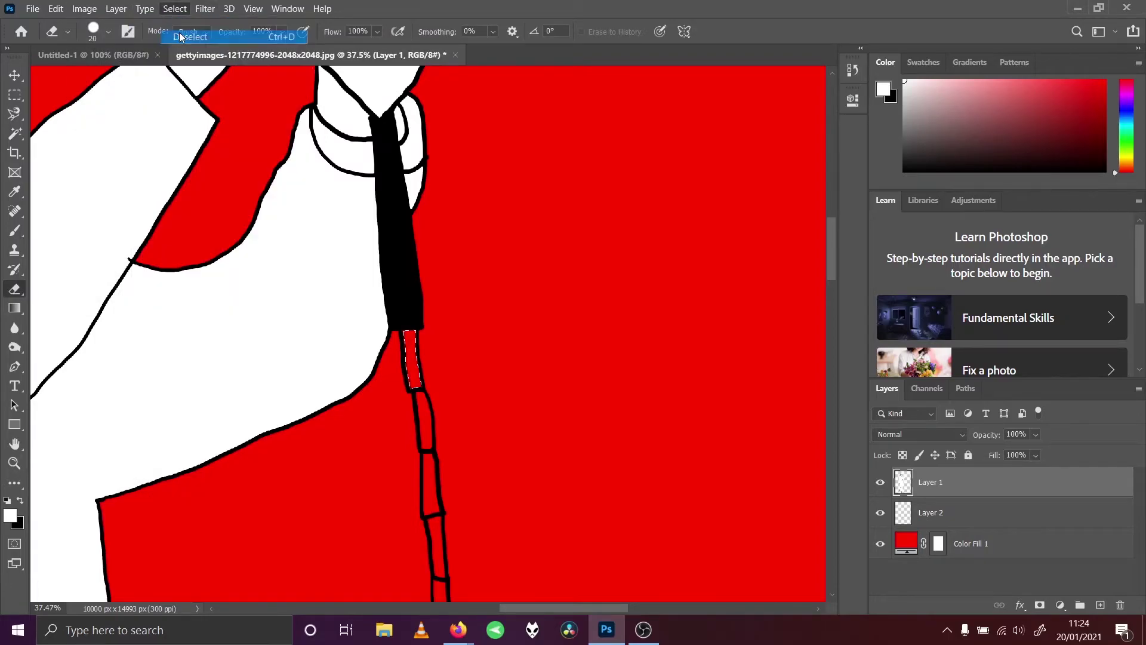
On Layer 2, paint the first shaft segment below the black club section solid black with an 80 px Brush.
left_click(15, 231)
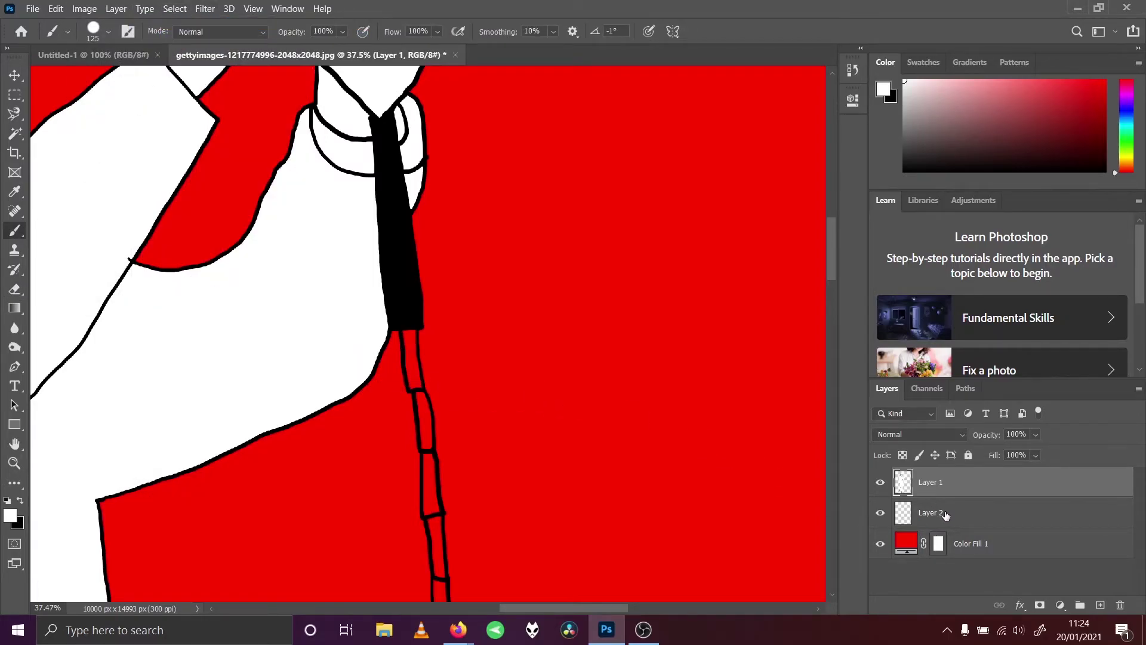
left_click(946, 515)
key("x")
key("bracketleft")
key("bracketleft")
key("bracketleft")
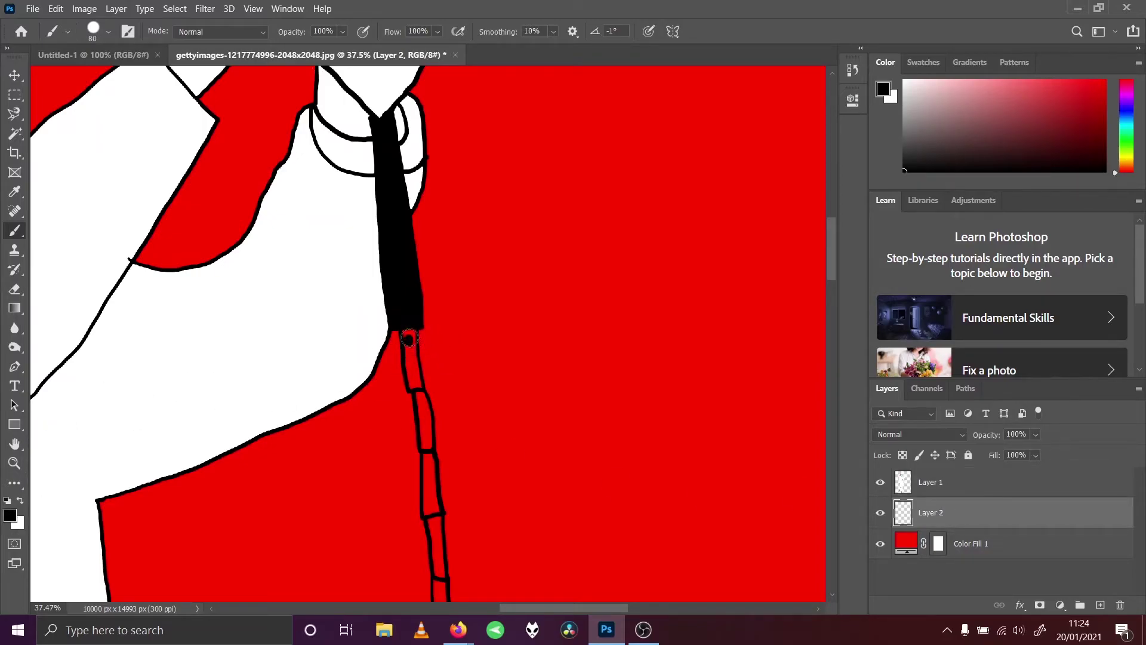
left_click_drag(410, 338, 409, 338)
left_click(409, 338)
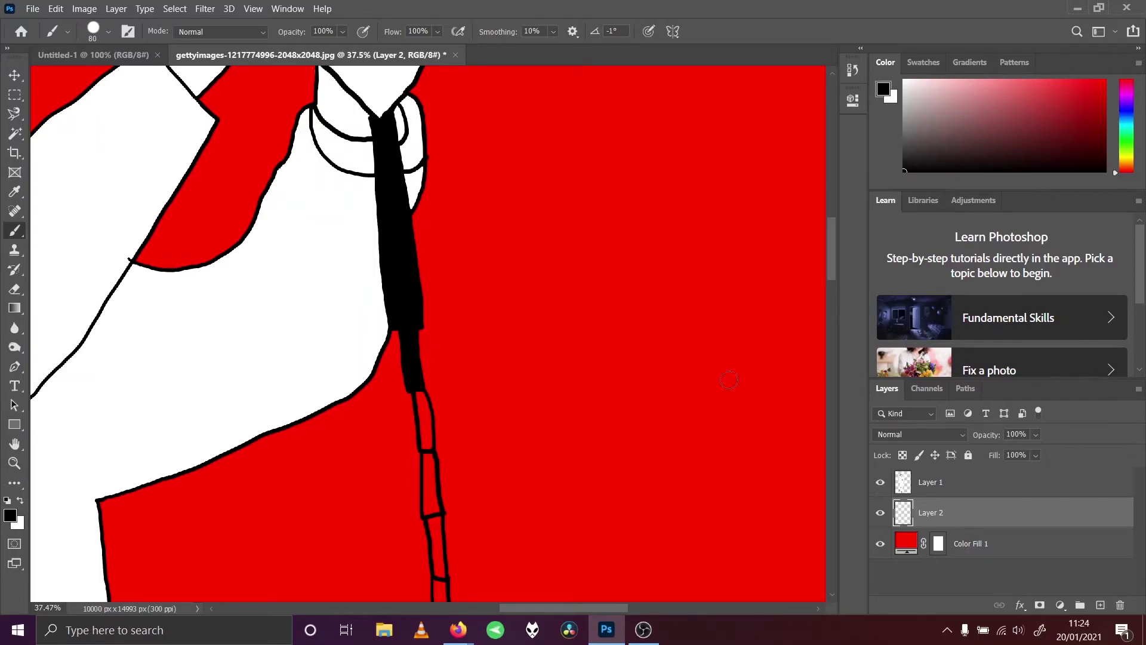
On Layer 1, erase the cross lines dividing the remaining shaft segments with the 20 px Eraser, down to the club head.
left_click(988, 489)
scroll(418, 299, "down", 5)
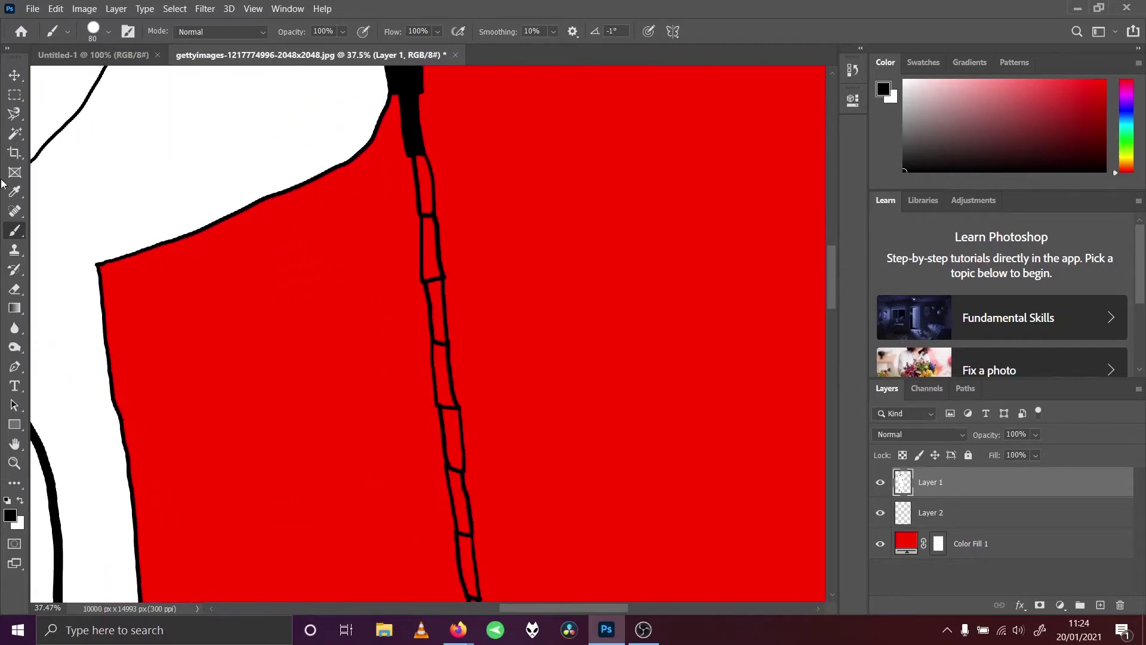
left_click(15, 133)
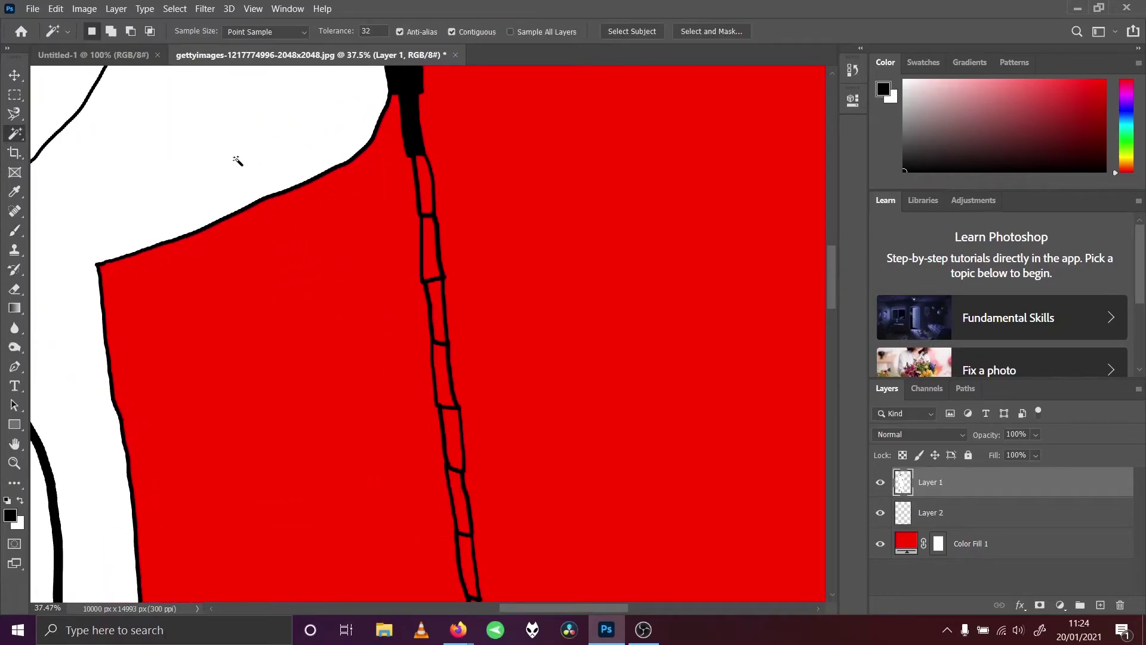
left_click(15, 288)
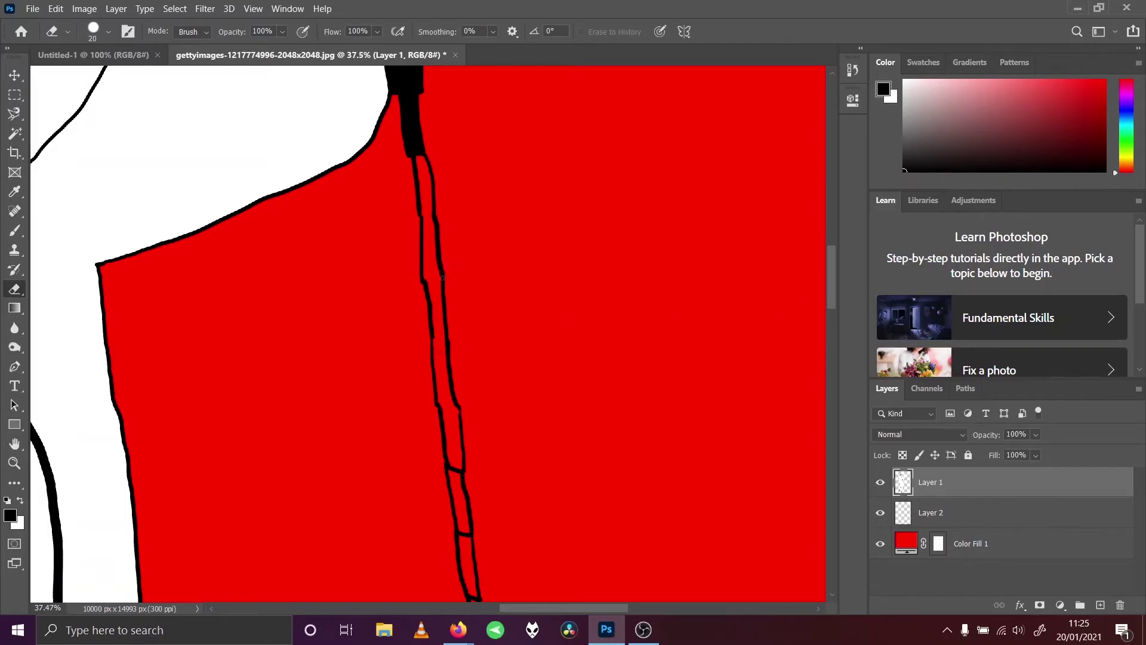
scroll(506, 204, "down", 5)
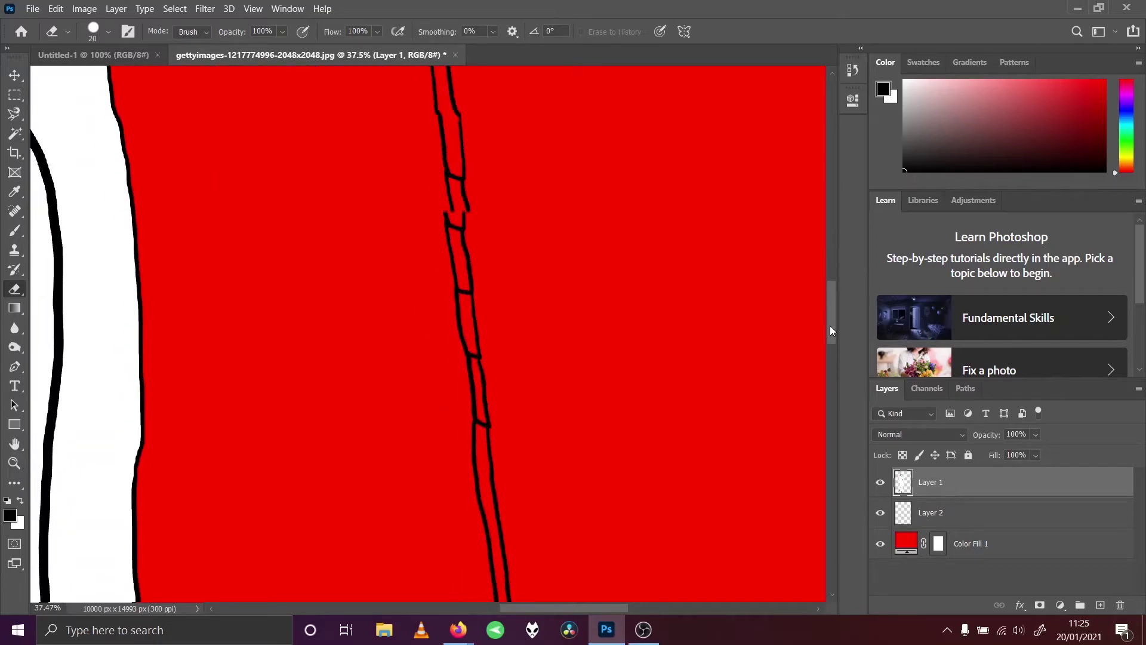
scroll(430, 278, "up", 2)
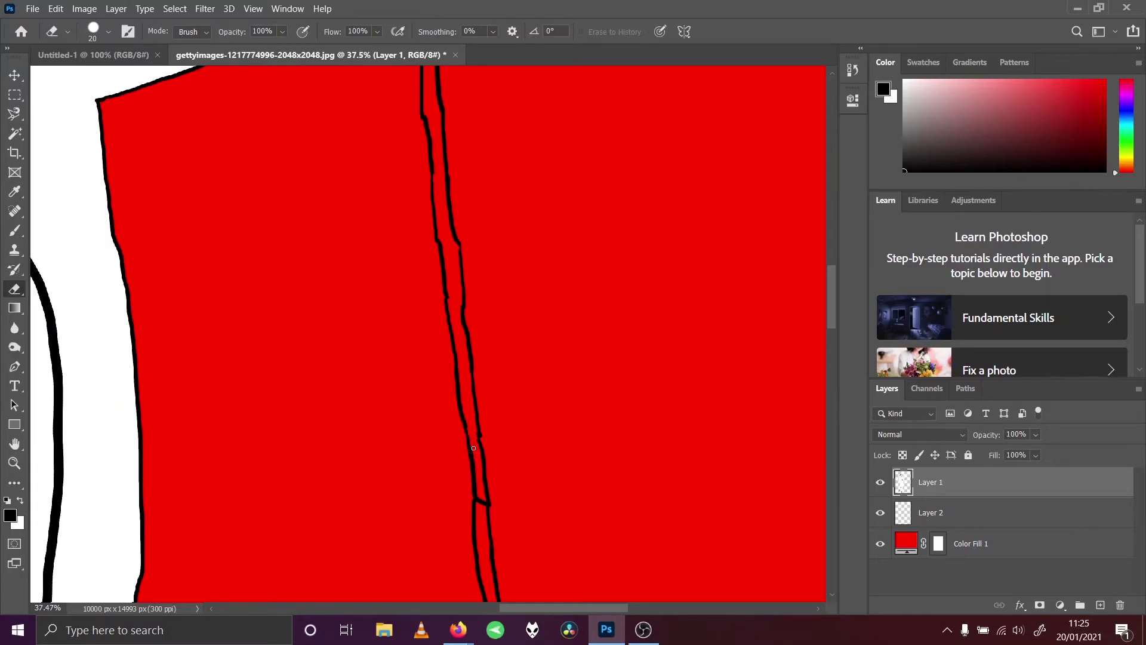
scroll(483, 221, "down", 5)
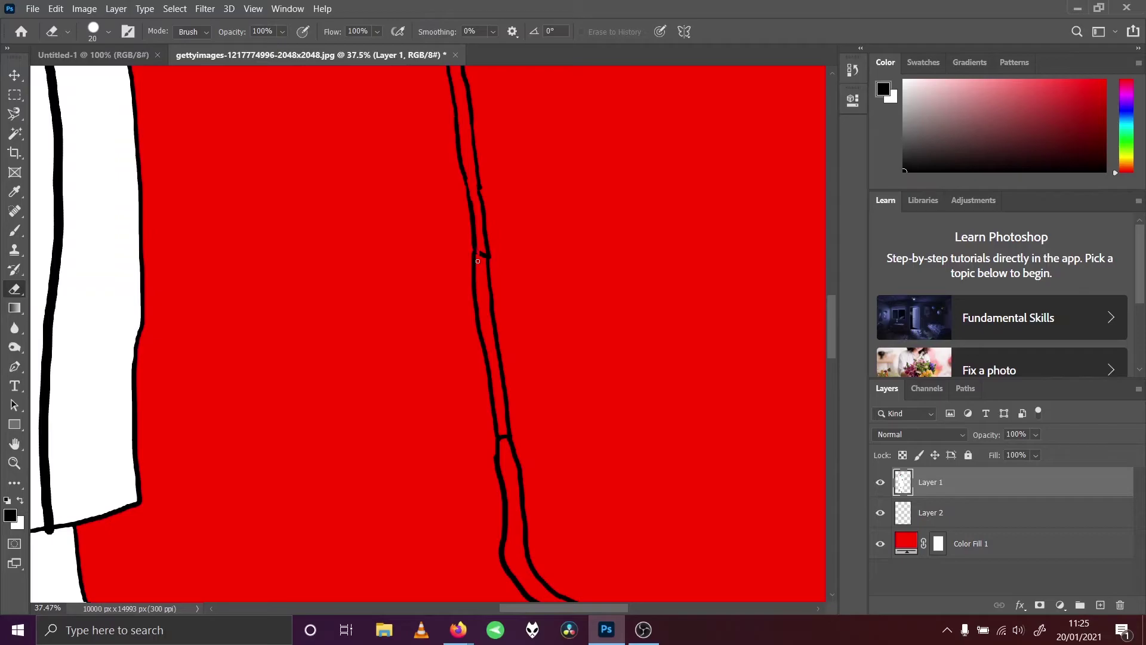
Select the joined interior of the club shaft with the Magic Wand and expand the selection slightly.
left_click(15, 133)
left_click(482, 275)
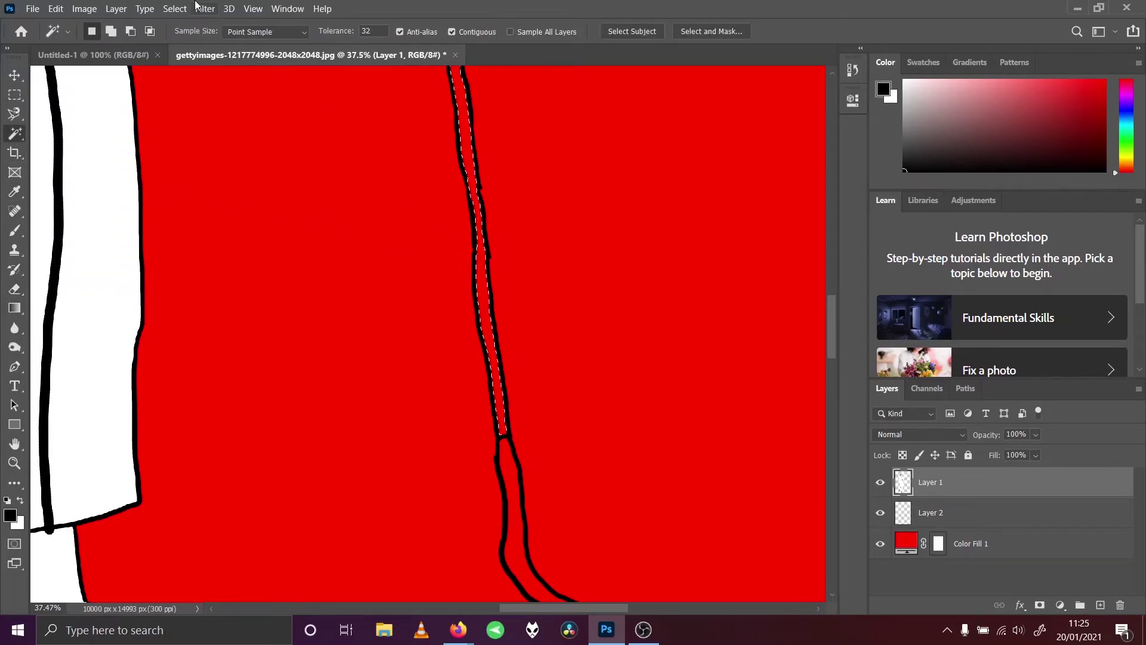
left_click(175, 8)
mouse_move(260, 213)
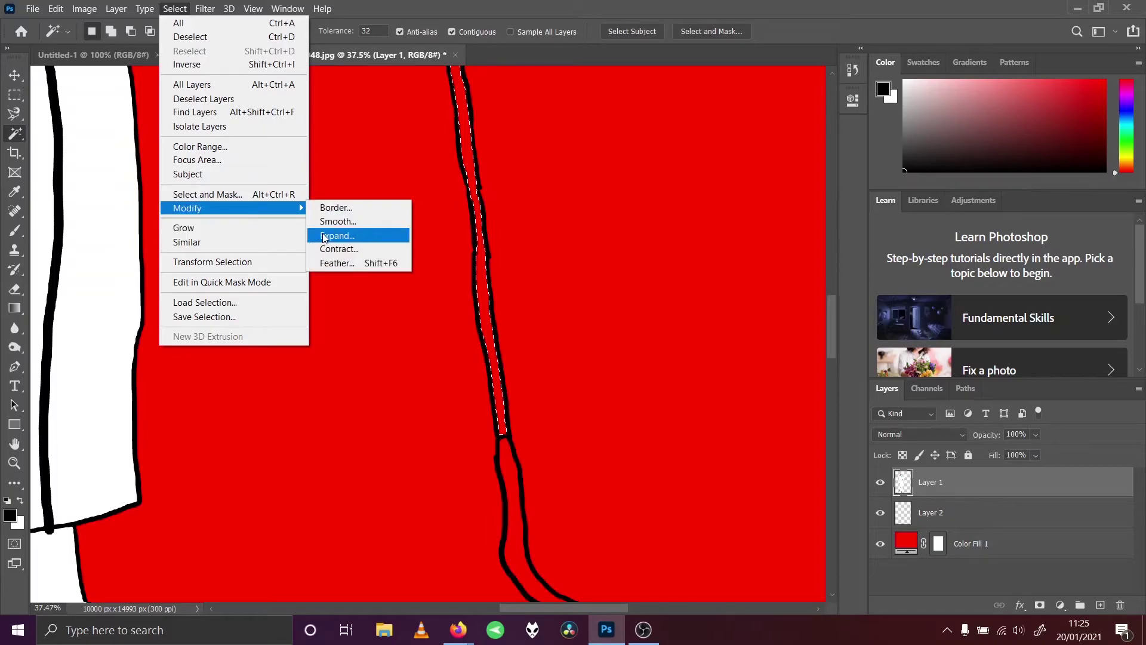
left_click(323, 236)
left_click(638, 193)
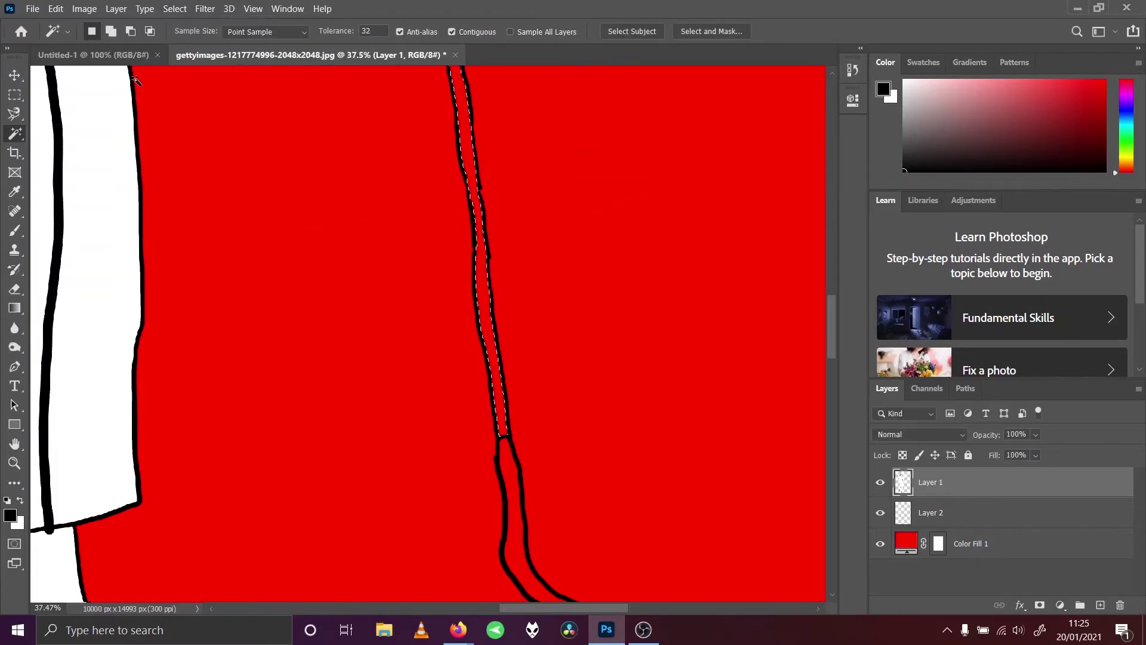
Fill the selected club shaft with the black Foreground Color and deselect it.
left_click(55, 8)
left_click(99, 227)
left_click(547, 352)
left_click(553, 367)
left_click(634, 353)
key("w")
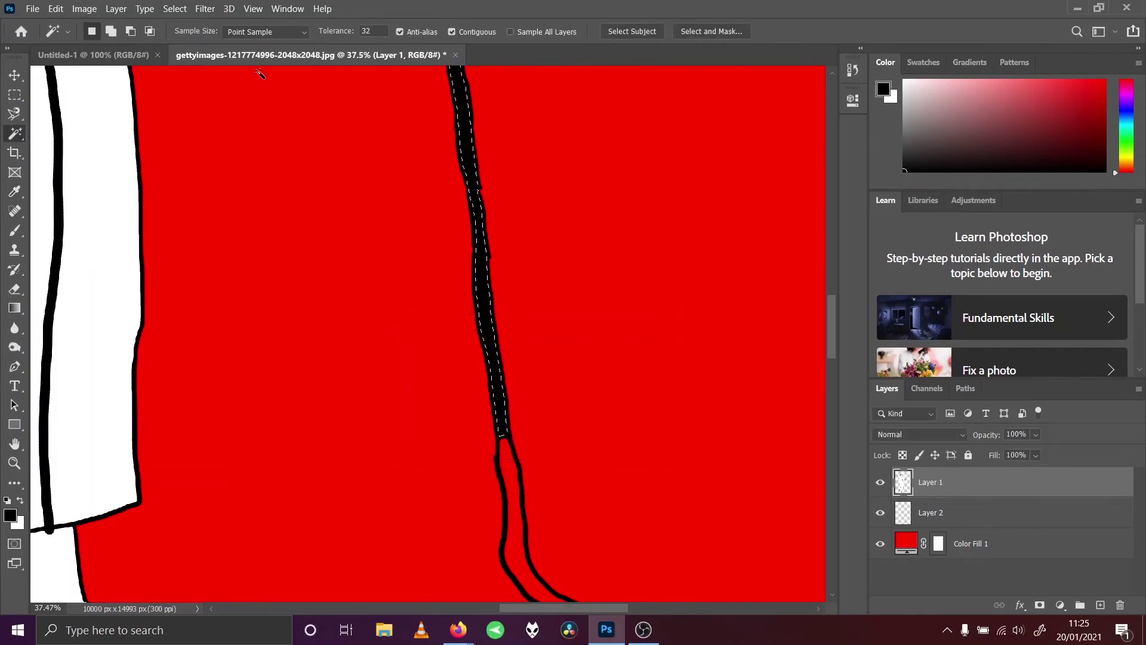
left_click(193, 5)
left_click(191, 37)
Hide the Color Fill 1 layer to work on the club head outline against transparency.
left_click_drag(834, 334, 832, 281)
left_click(253, 9)
left_click(280, 139)
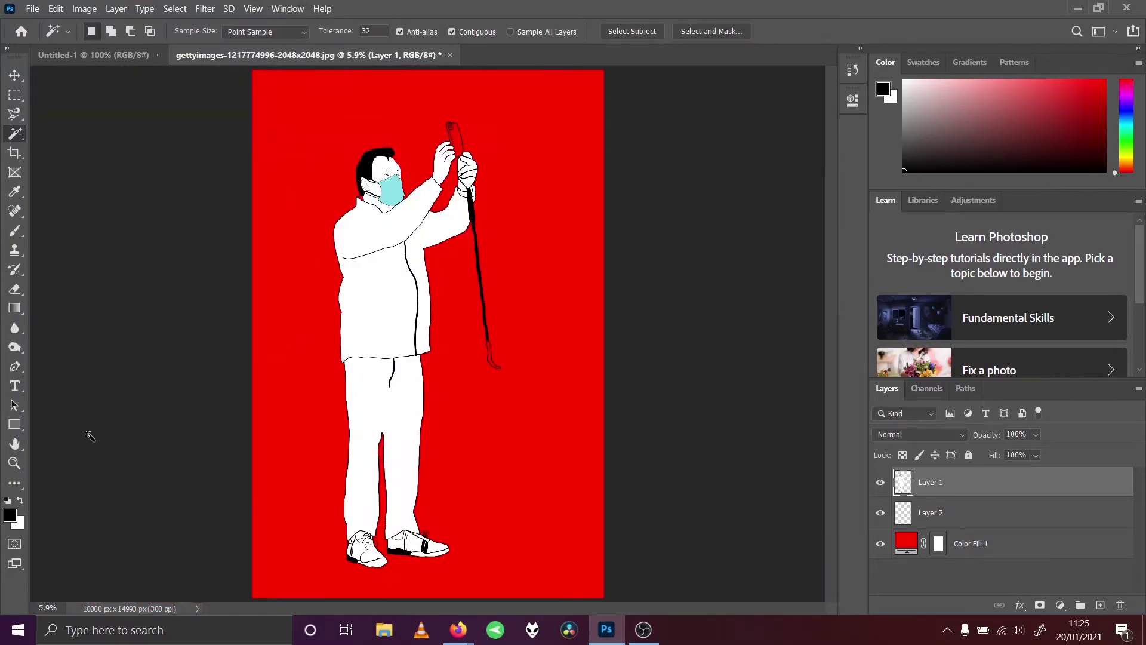
left_click(14, 462)
left_click(514, 366)
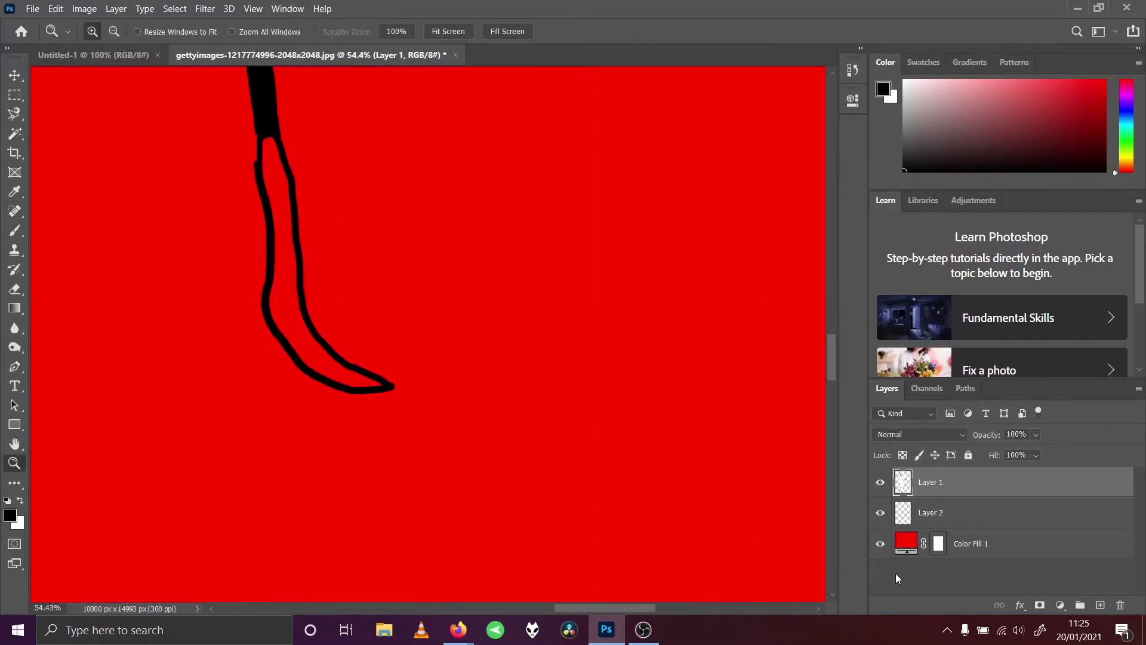
left_click(881, 544)
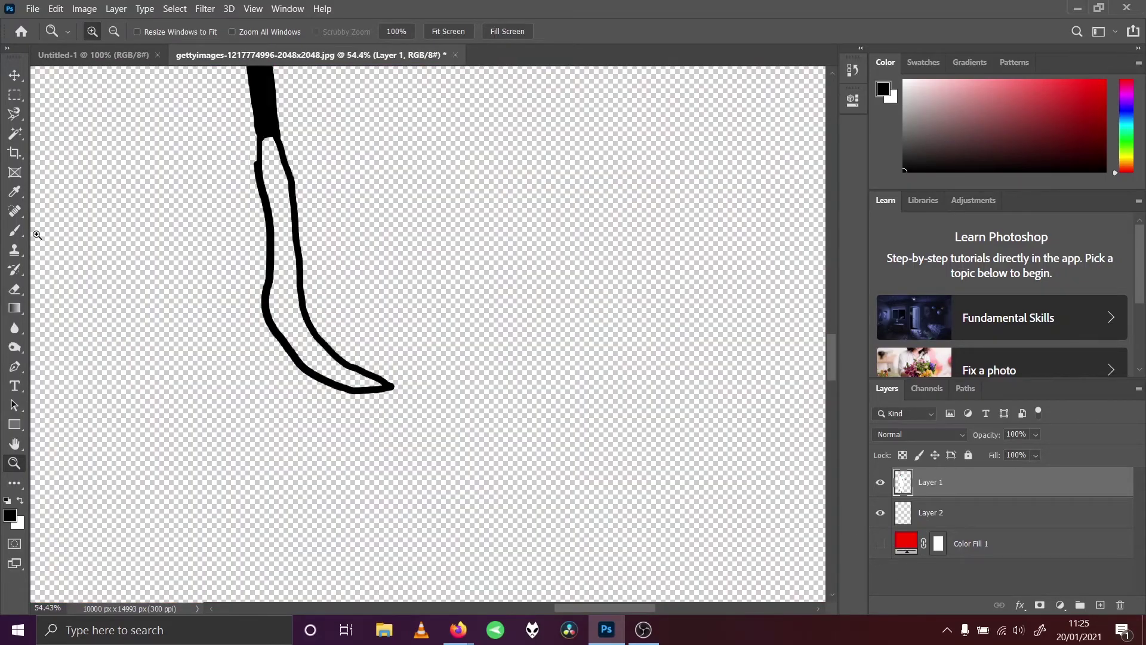
Draw a small black four-sided outline inside the club head's curved tip and close the neck outline with the 30 px Brush.
key("b")
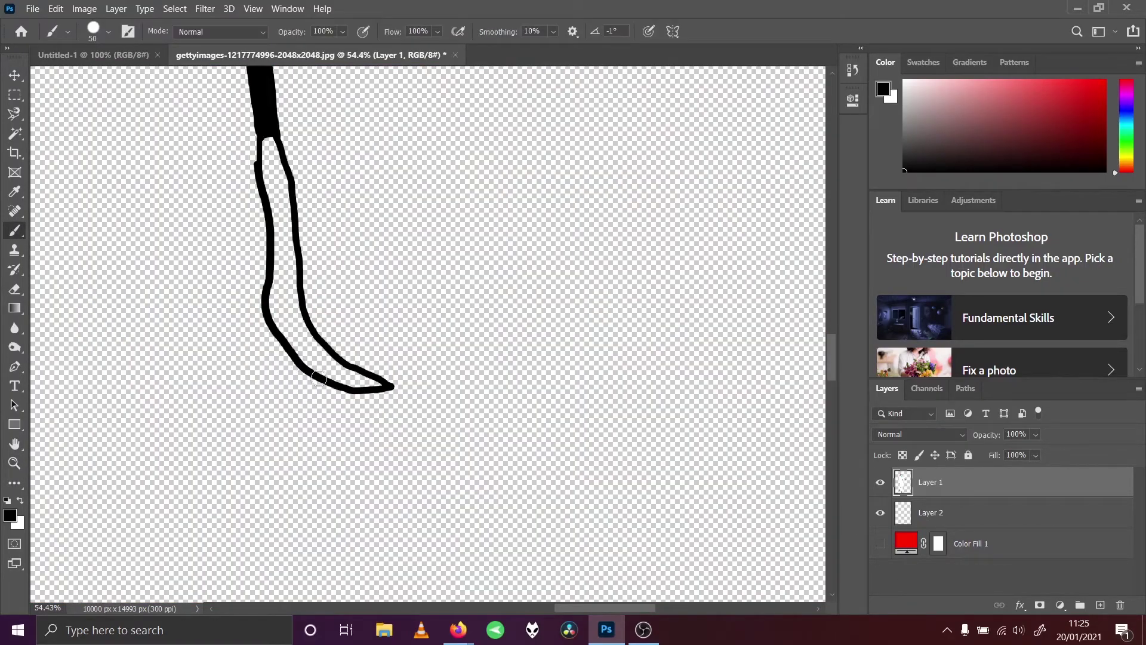
left_click_drag(311, 358, 352, 376)
left_click(15, 191)
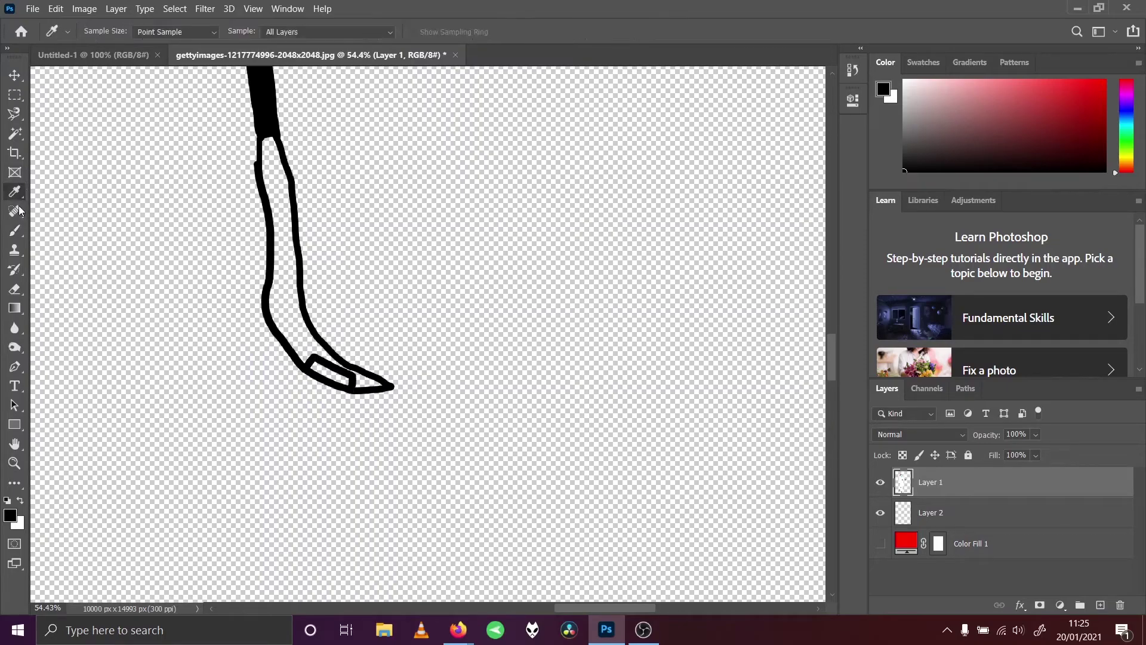
left_click(14, 231)
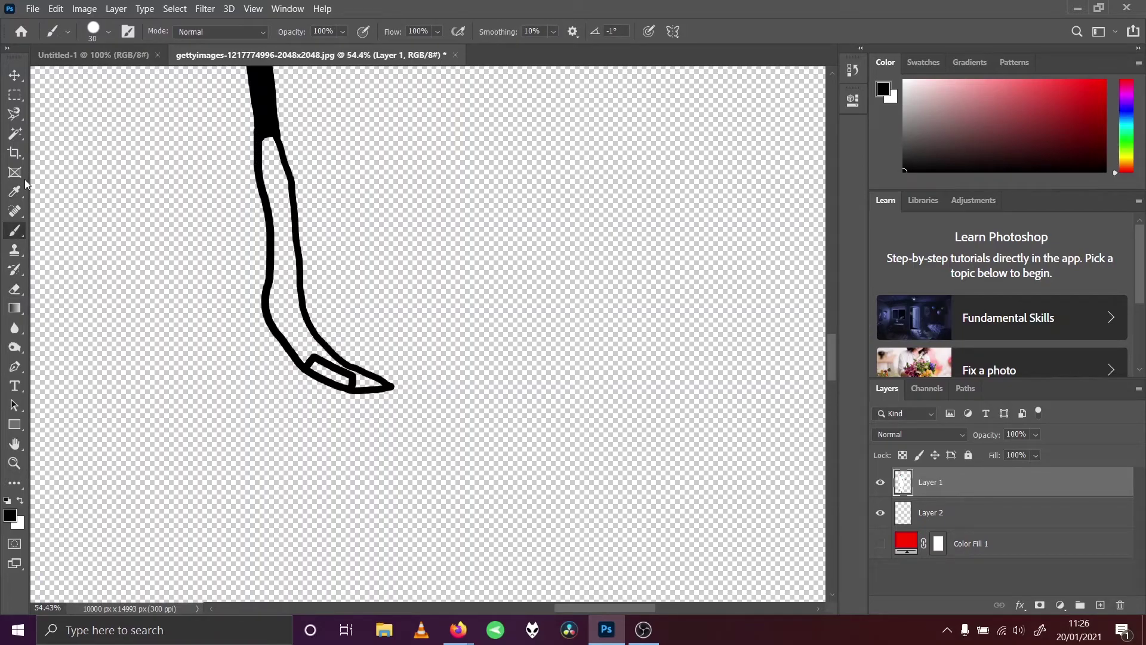
Select the transparent interior of the club head on Layer 1 with the Magic Wand.
left_click(15, 133)
left_click(280, 276)
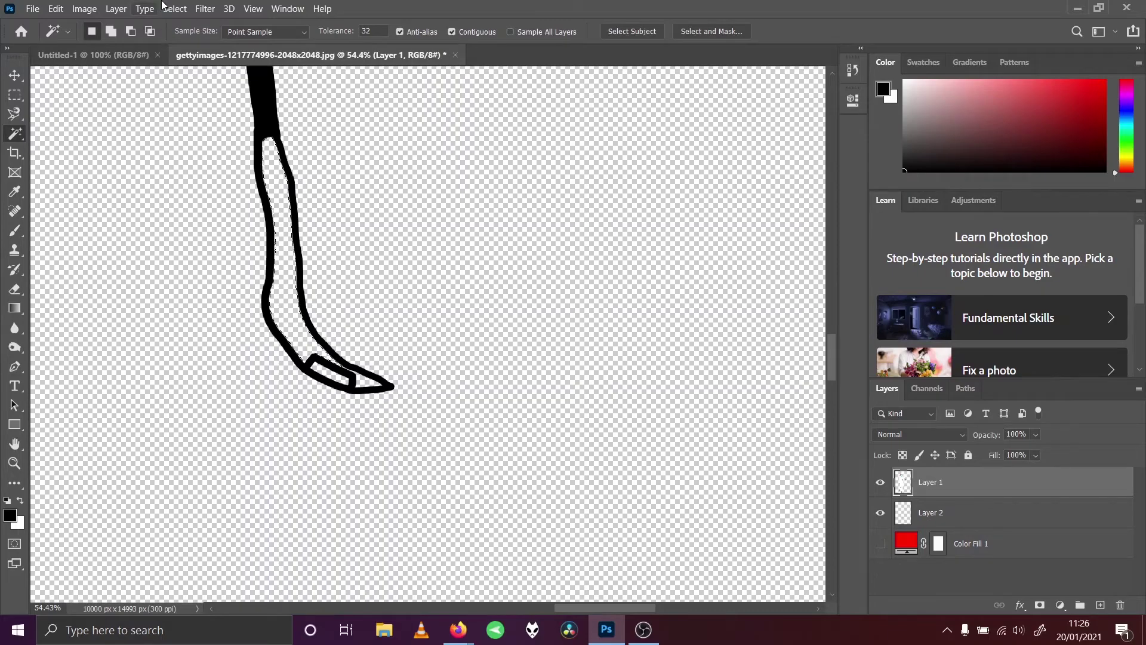
left_click(175, 8)
mouse_move(242, 209)
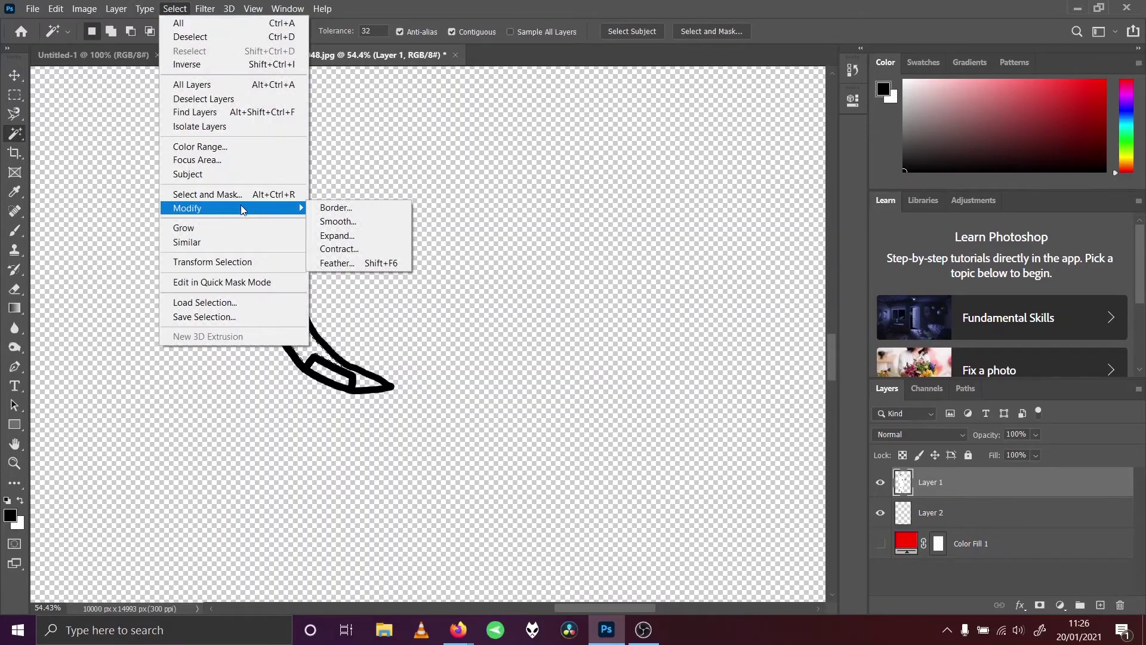
left_click(358, 247)
left_click(662, 161)
Expand the selection of the club head's interior.
left_click(175, 8)
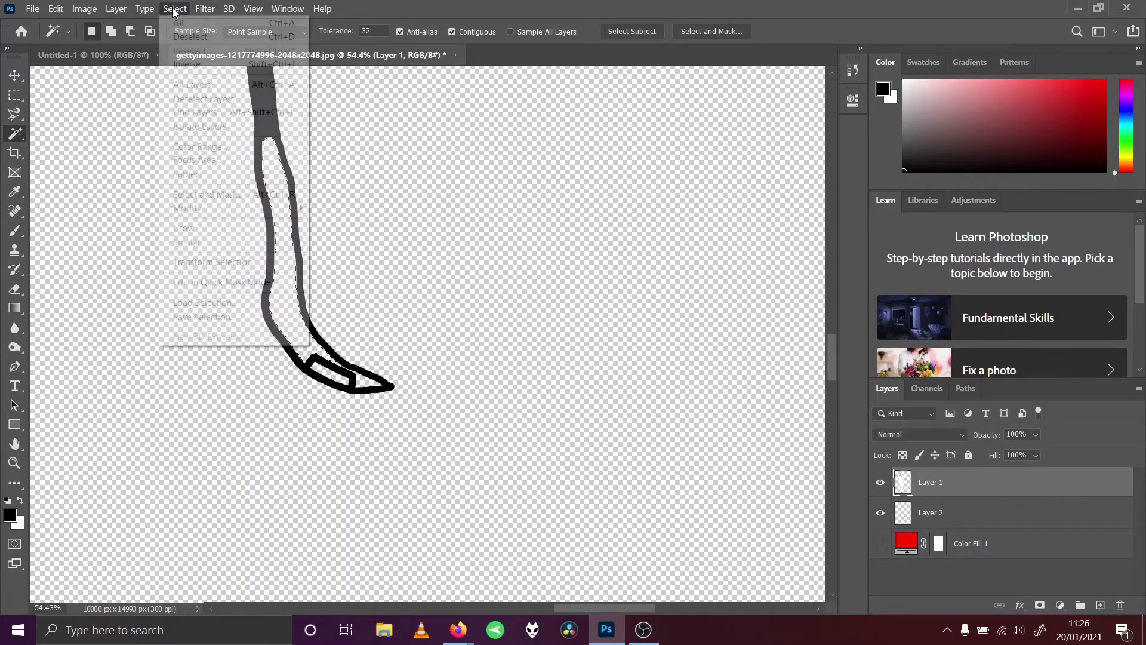
mouse_move(251, 208)
left_click(330, 238)
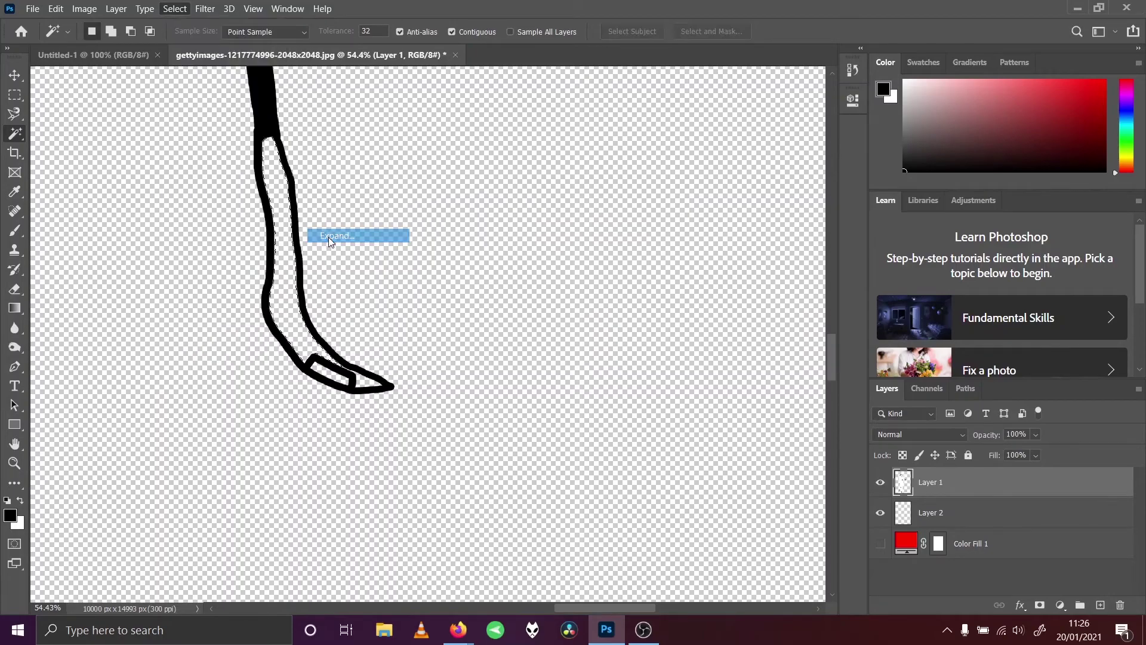
left_click(647, 192)
Fill the expanded club head selection with White and deselect it.
left_click(53, 8)
left_click(95, 232)
left_click(594, 353)
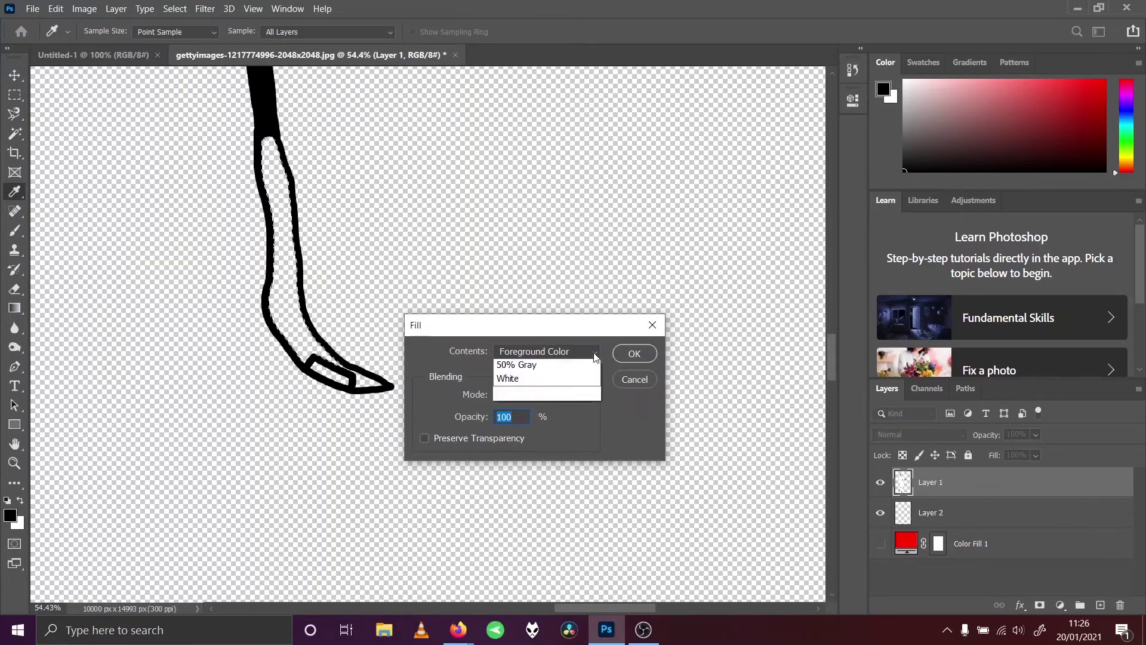
left_click(541, 374)
left_click(633, 354)
key("w")
left_click(175, 8)
left_click(185, 37)
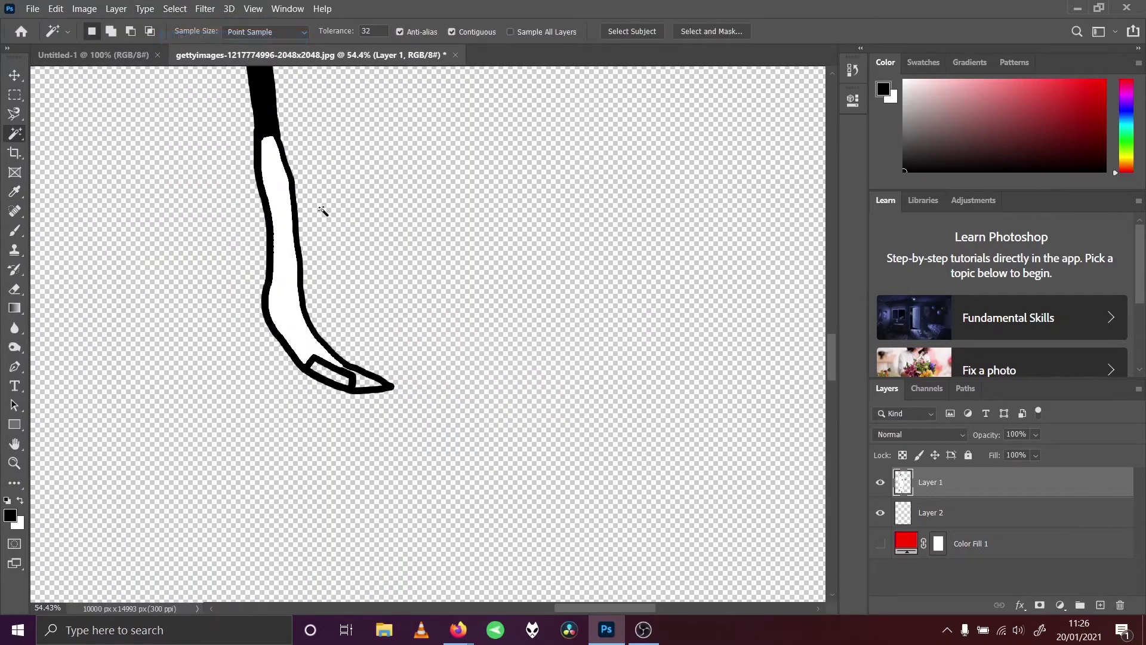
Paint the small four-sided shape and the pointed tip of the club head white on Layer 2 with the 30 px Brush.
left_click(922, 512)
key("z")
left_click_drag(271, 373, 406, 394)
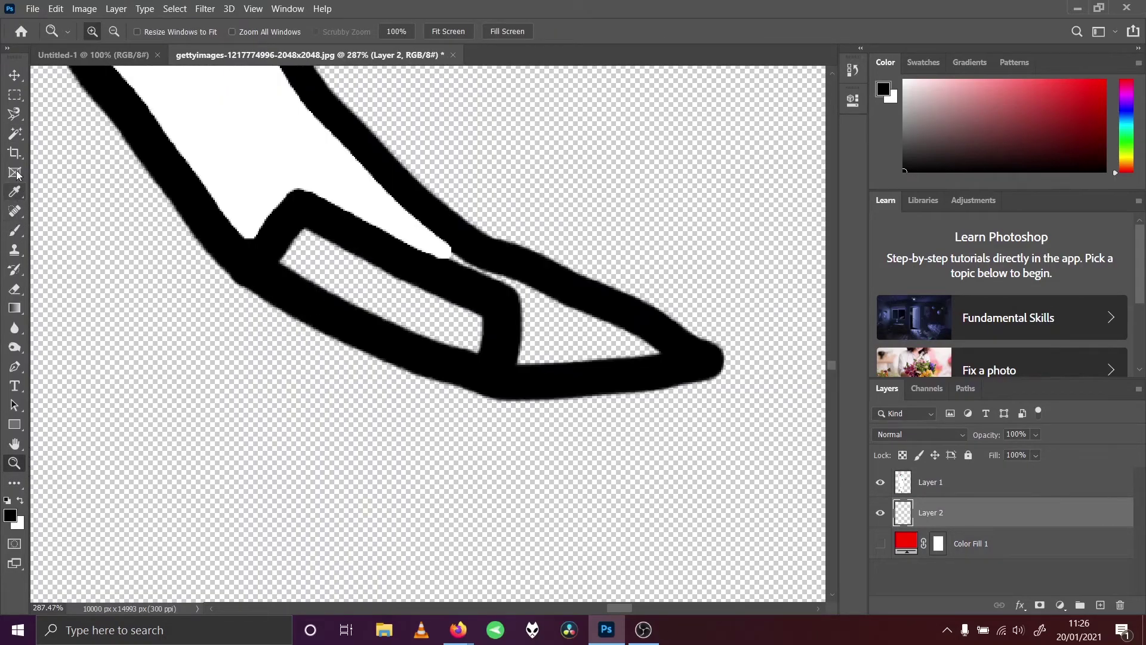
left_click(14, 230)
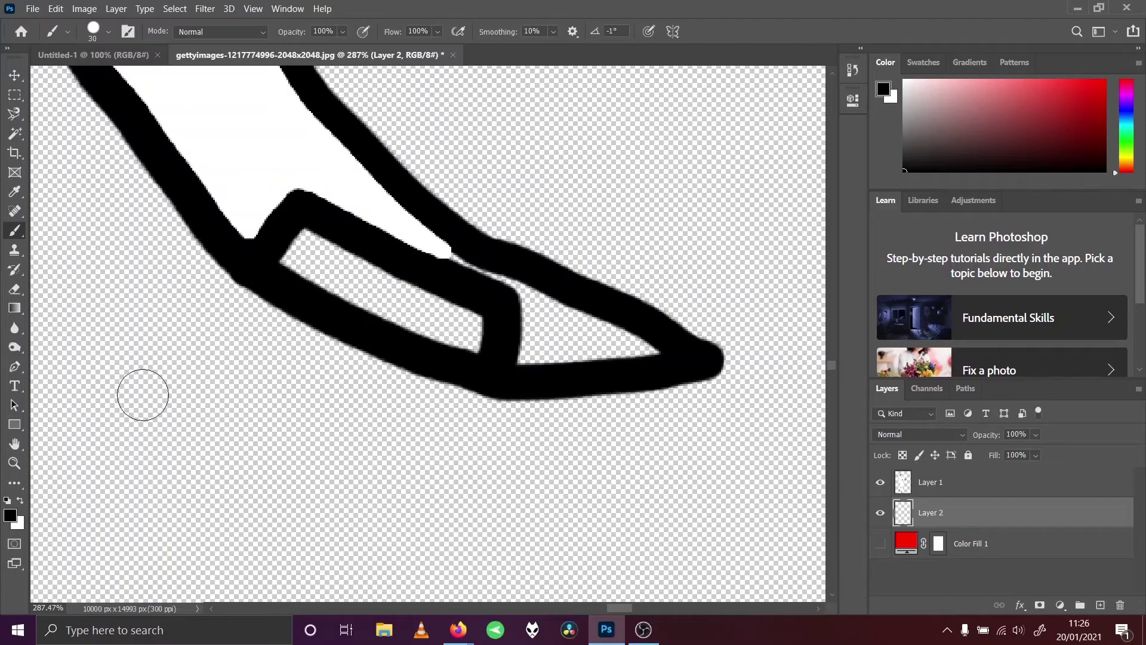
left_click(20, 500)
left_click_drag(334, 248, 261, 241)
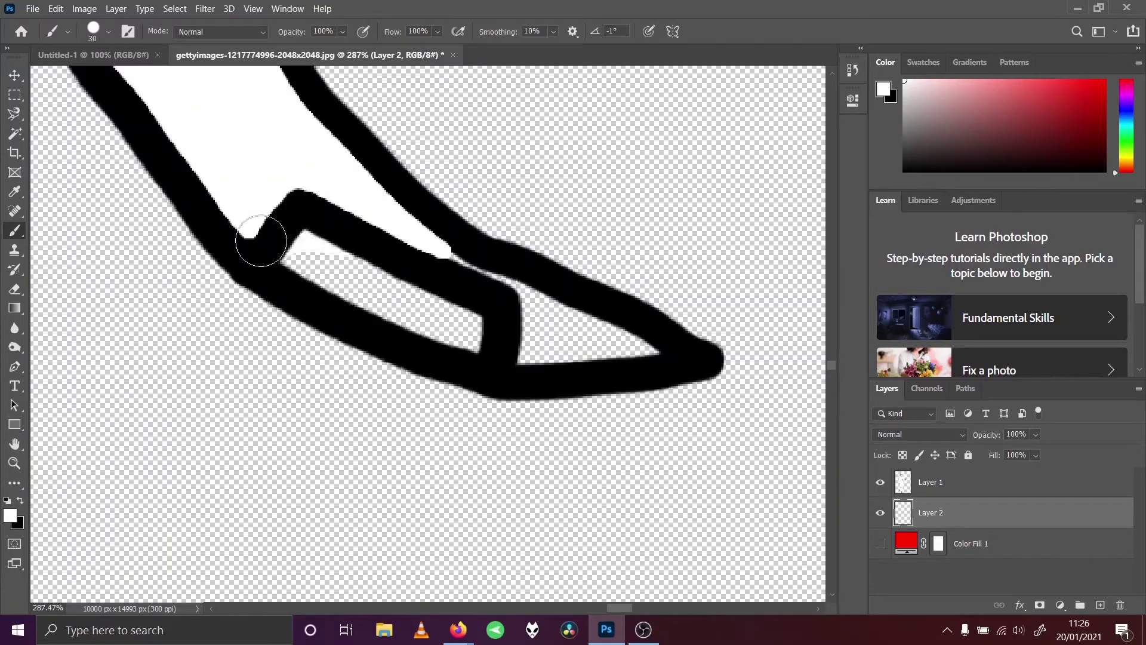
mouse_move(356, 280)
left_mouse_down()
mouse_move(549, 323)
mouse_move(298, 262)
mouse_move(478, 337)
mouse_move(472, 316)
left_mouse_up()
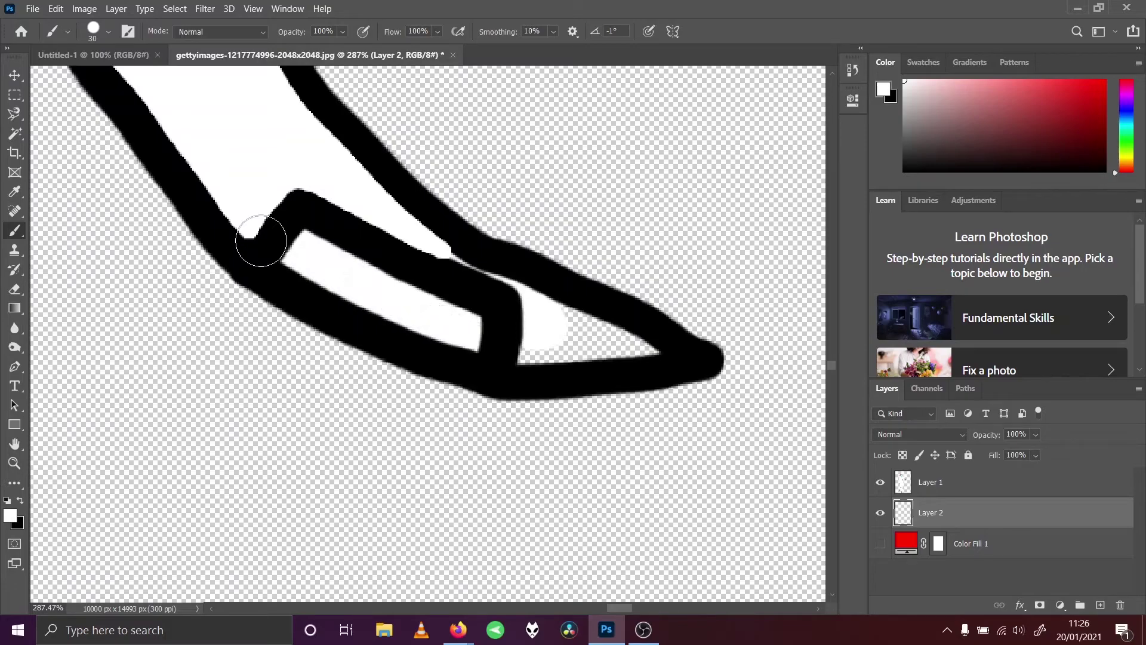
mouse_move(546, 358)
left_mouse_down()
mouse_move(591, 337)
mouse_move(657, 353)
left_mouse_up()
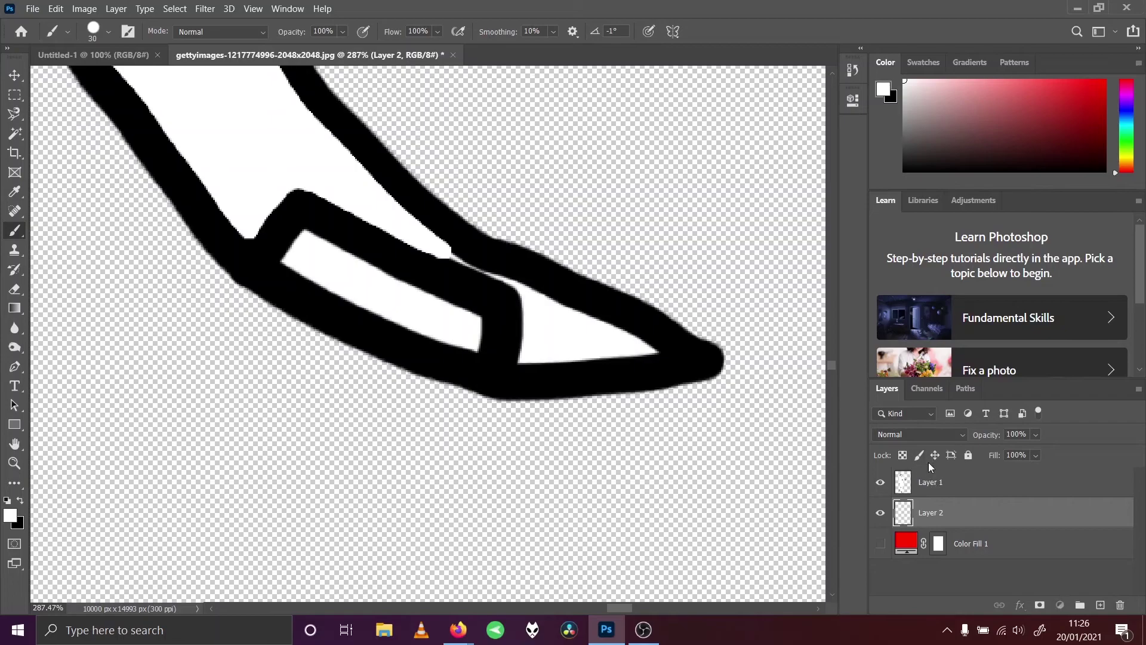
Erase the rounded end of the white fill on Layer 1 where the club head narrows toward its tip.
left_click(931, 481)
left_click(14, 289)
mouse_move(430, 230)
left_mouse_down()
mouse_move(457, 256)
mouse_move(447, 248)
mouse_move(421, 274)
mouse_move(286, 185)
left_mouse_up()
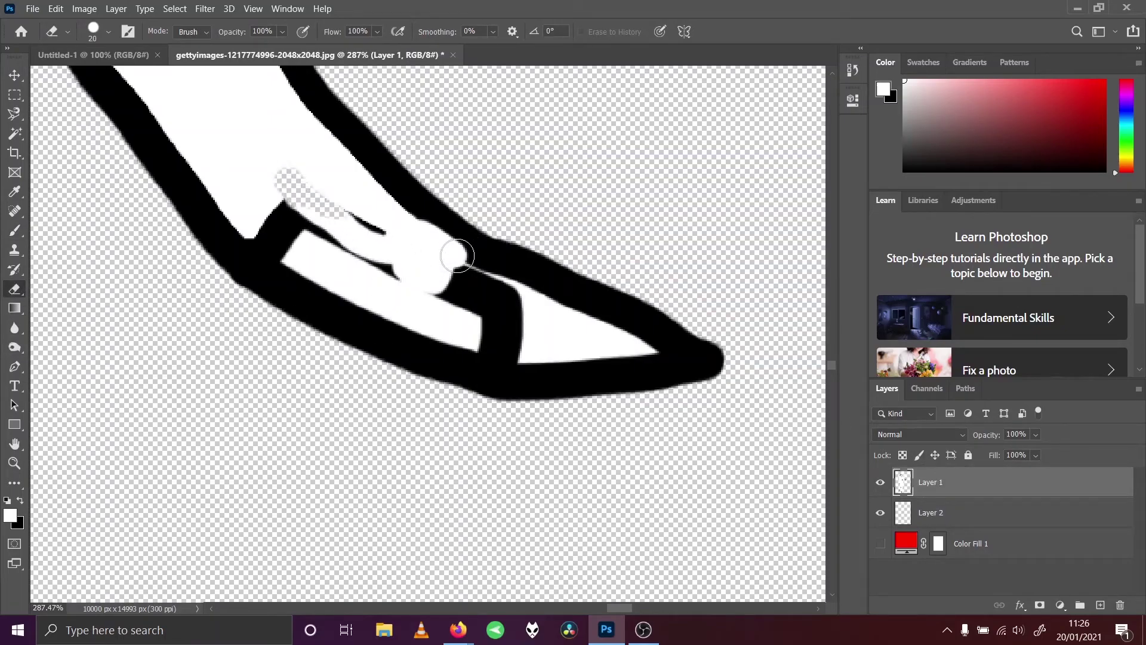
key("ctrl+z")
left_click_drag(452, 258, 443, 256)
Touch up the black outline above the four-sided shape on Layer 1 with a 10 px black Brush.
left_click(14, 230)
left_click(21, 500)
key("bracketleft")
key("bracketleft")
key("bracketleft")
key("bracketleft")
mouse_move(467, 257)
left_mouse_down()
mouse_move(442, 230)
mouse_move(467, 257)
mouse_move(440, 292)
mouse_move(445, 269)
mouse_move(439, 296)
left_mouse_up()
key("bracketright")
key("bracketright")
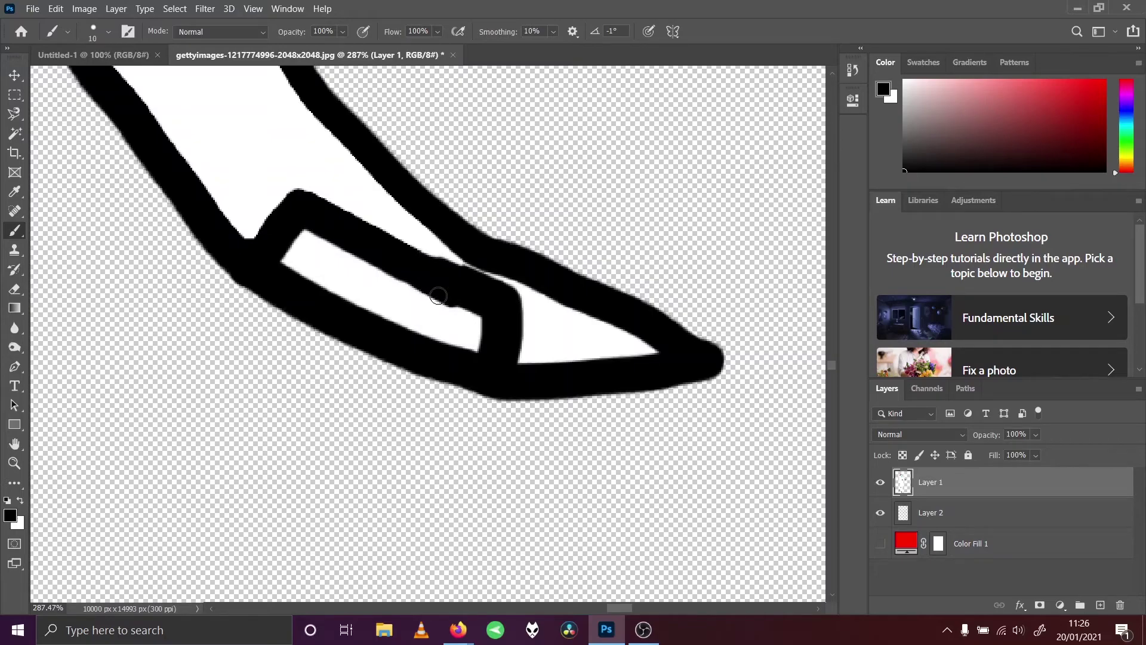
left_click(14, 289)
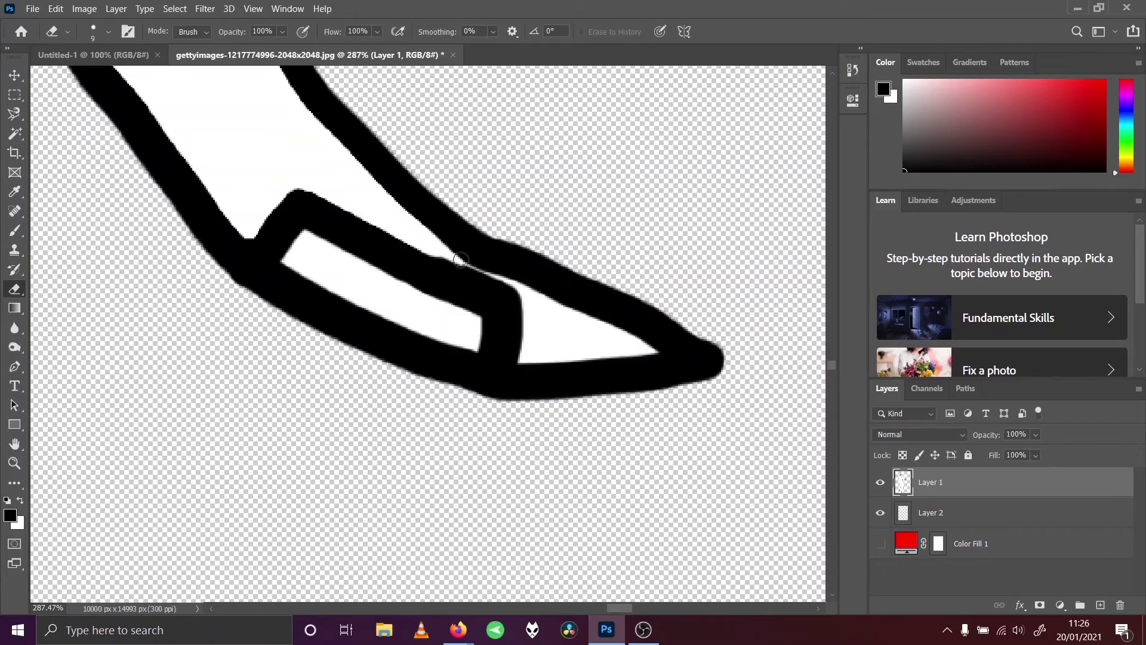
left_click(15, 231)
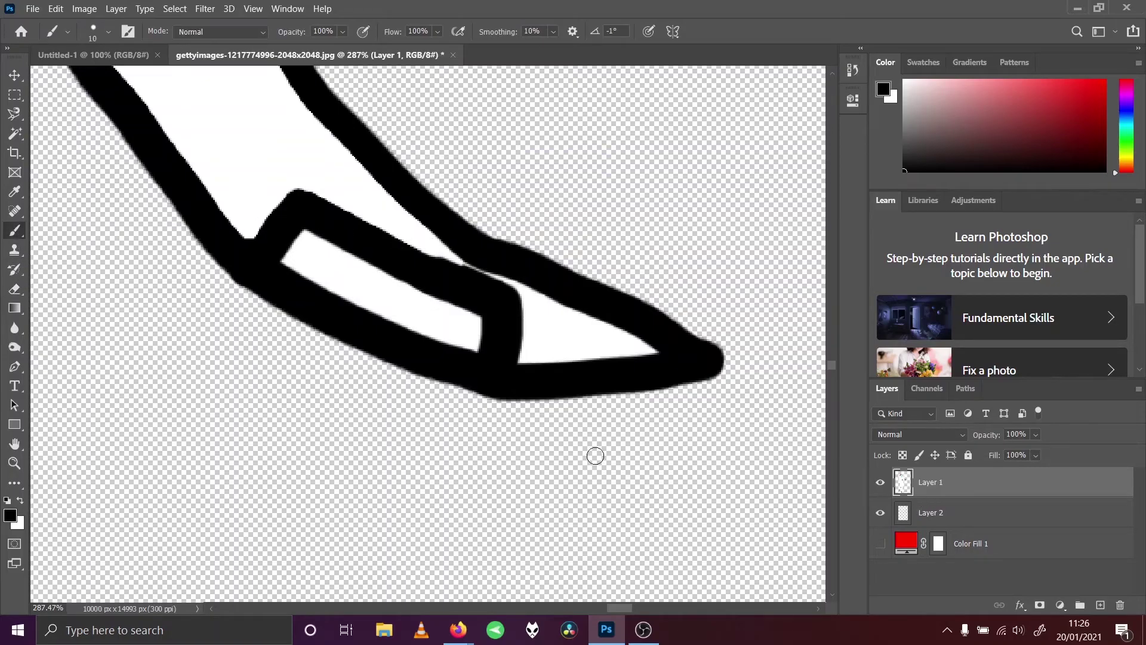
key("bracketright")
left_click_drag(460, 263, 459, 263)
left_click(55, 9)
left_click(75, 19)
Undo a white stroke over the club head outline on Layer 1 and dab white on Layer 2 with the 20 px Brush instead.
left_click(20, 500)
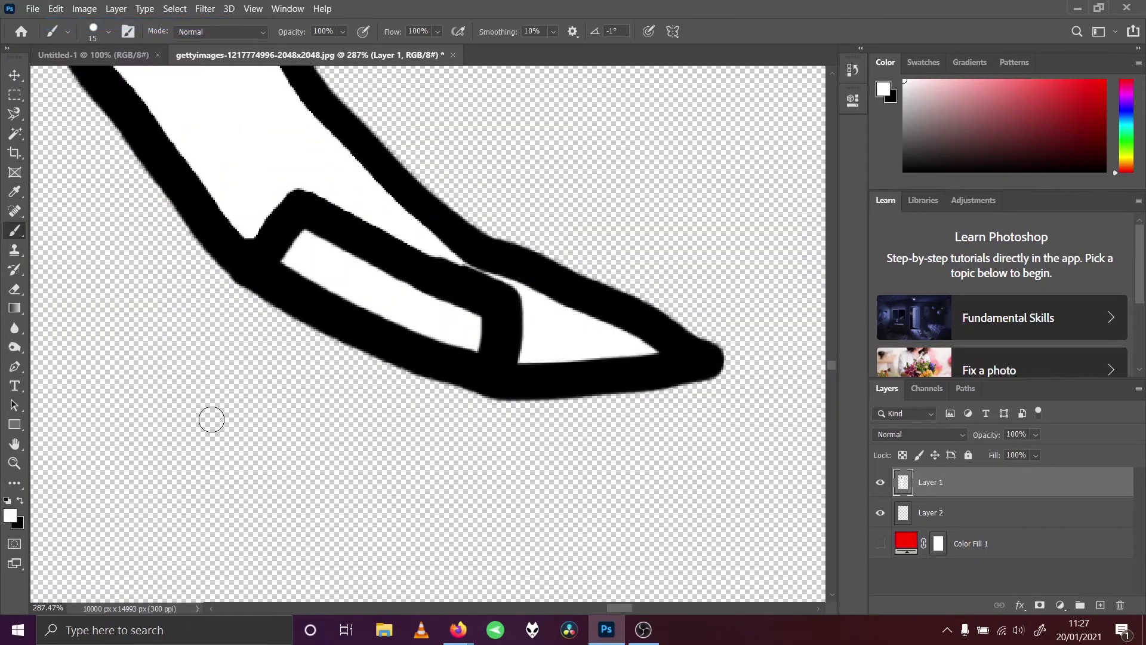
left_click_drag(486, 263, 457, 262)
left_click(55, 8)
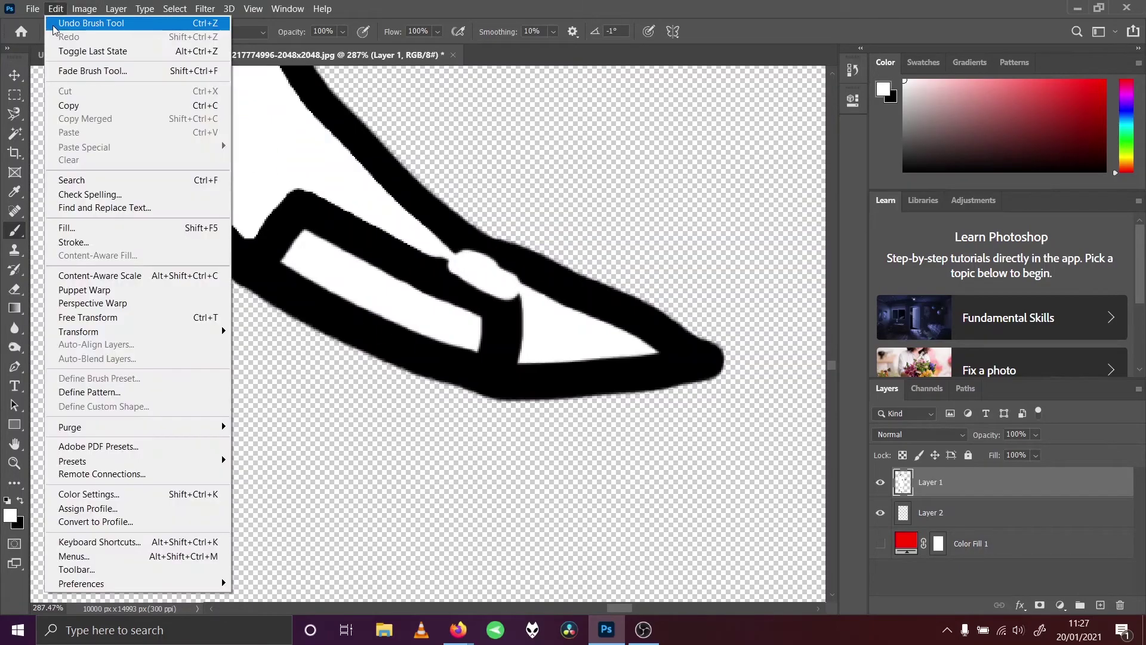
left_click(54, 24)
left_click(925, 516)
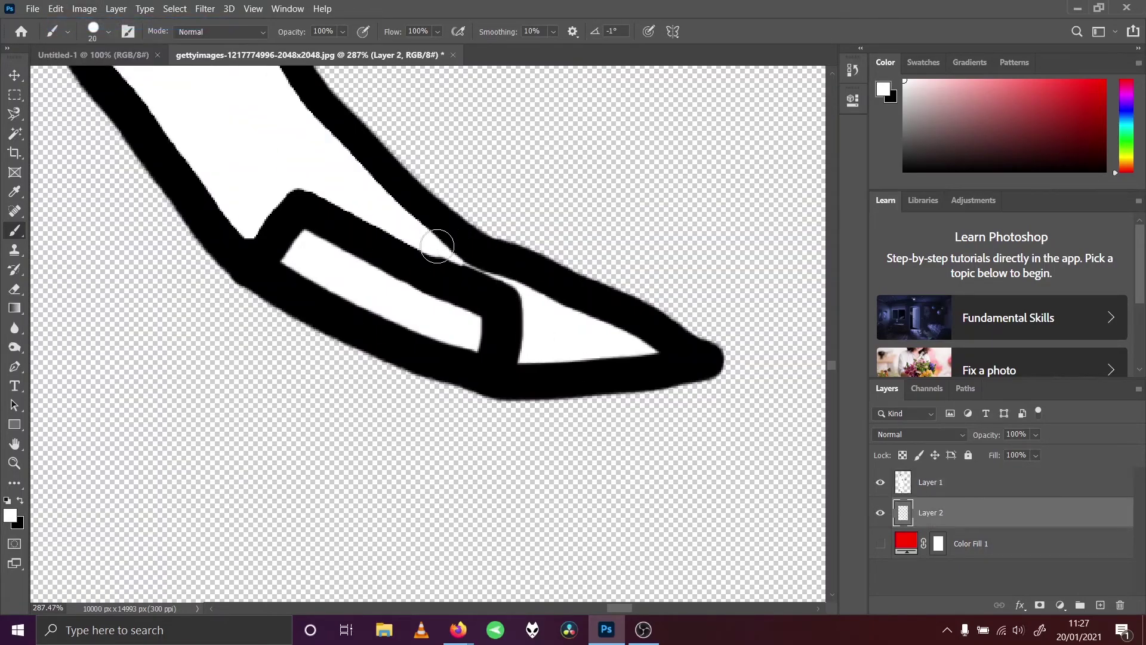
left_click(437, 246)
Select the transparent interior of the phone's body on Layer 1 with the Magic Wand.
left_click(247, 9)
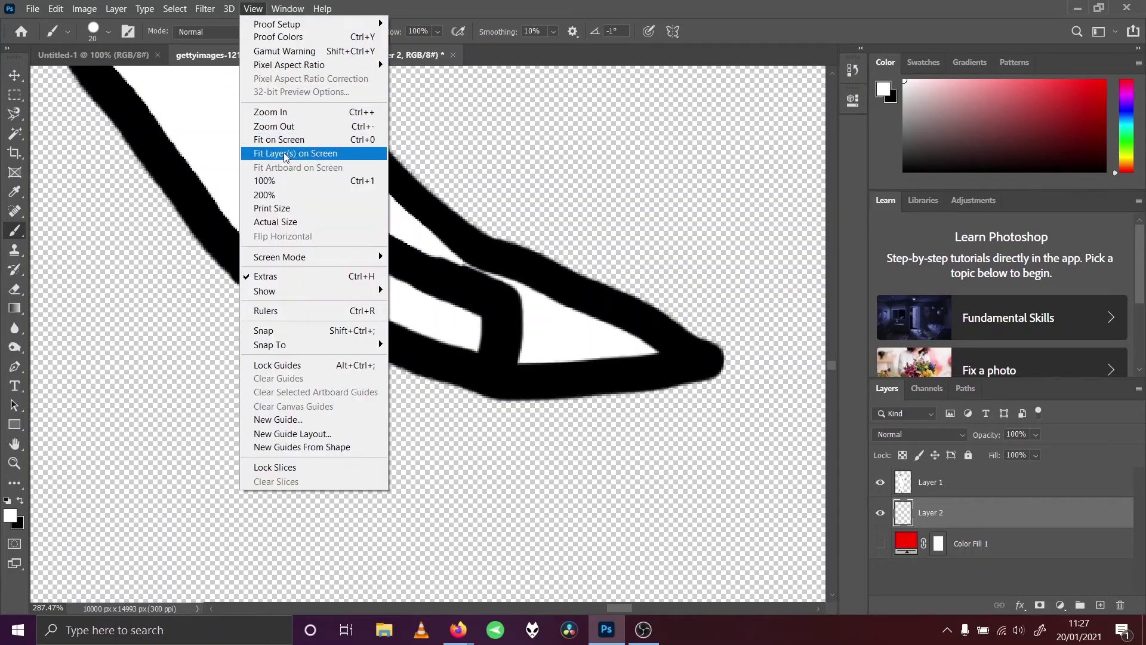
left_click(206, 153)
left_click(356, 159)
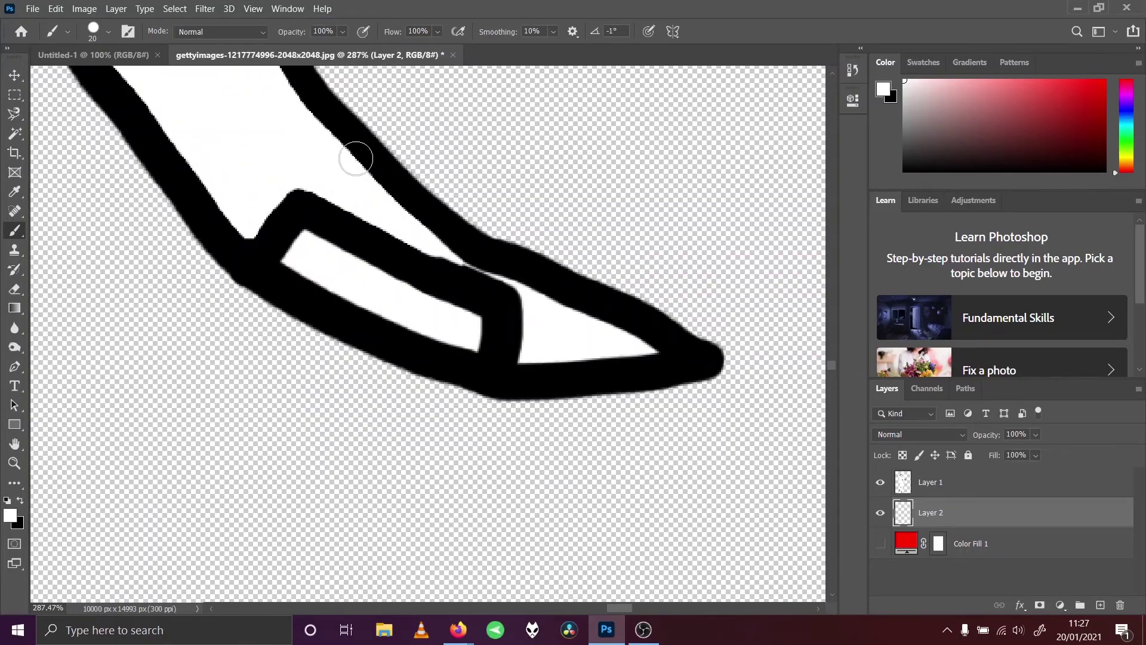
left_click(253, 8)
left_click(281, 141)
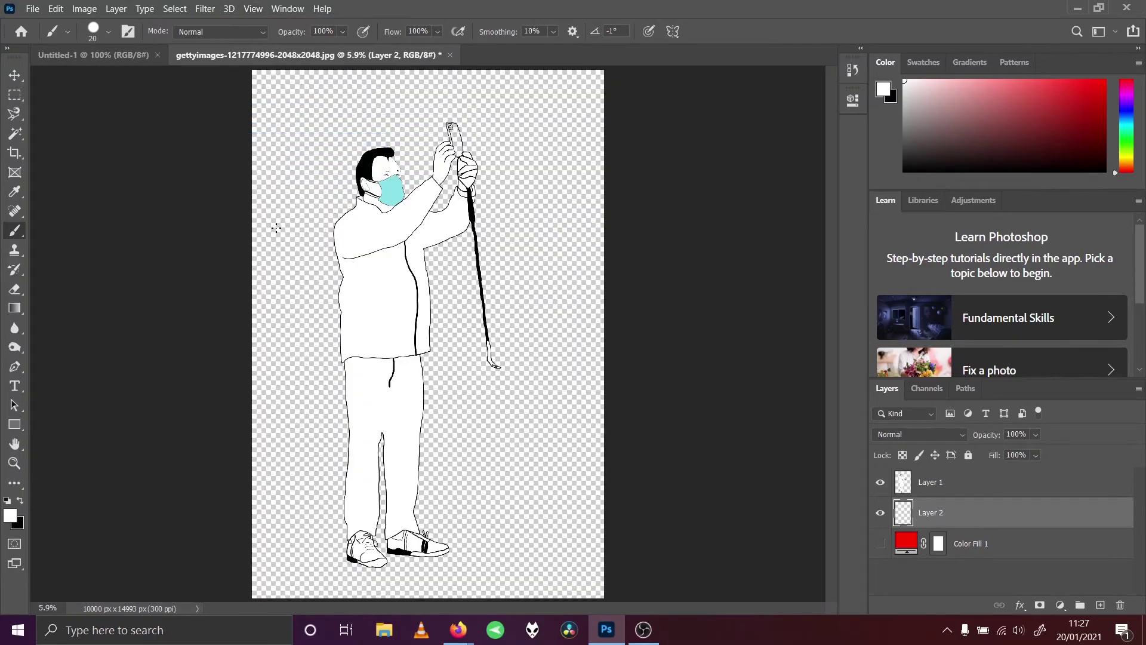
left_click(14, 463)
left_click_drag(422, 90, 505, 197)
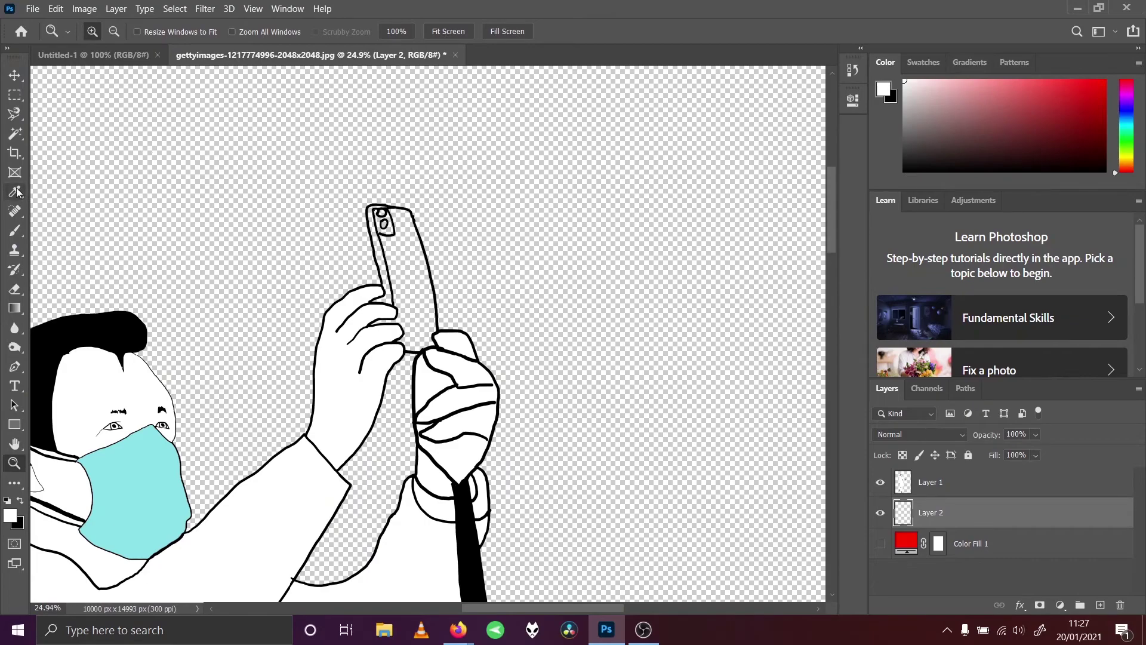
left_click(14, 133)
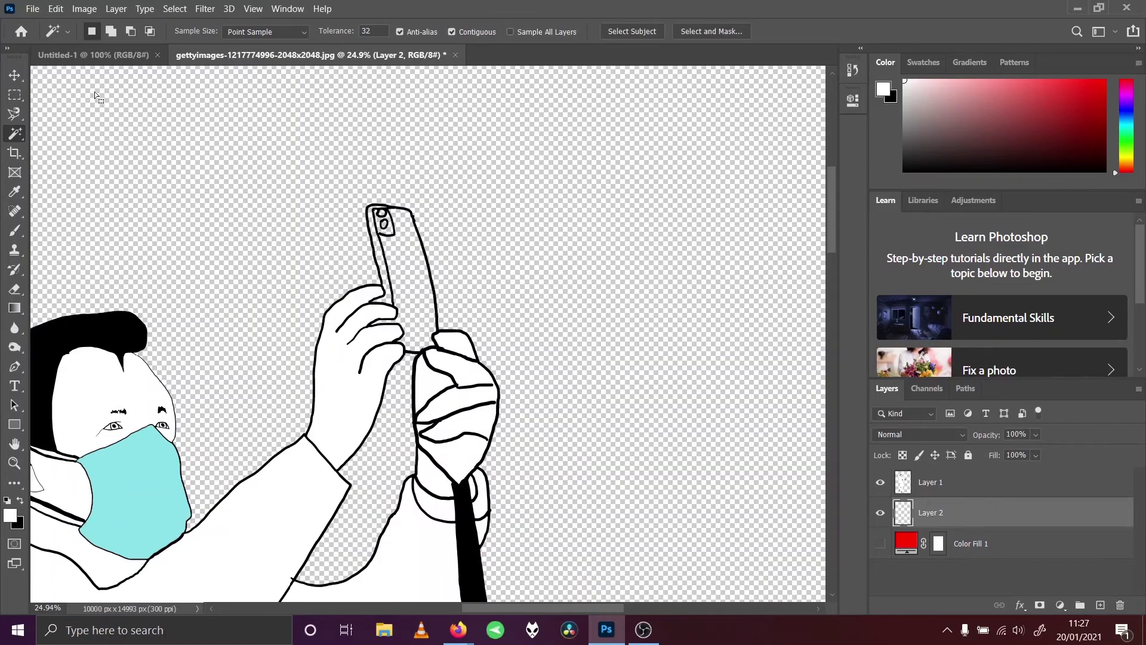
left_click(55, 9)
left_click(69, 24)
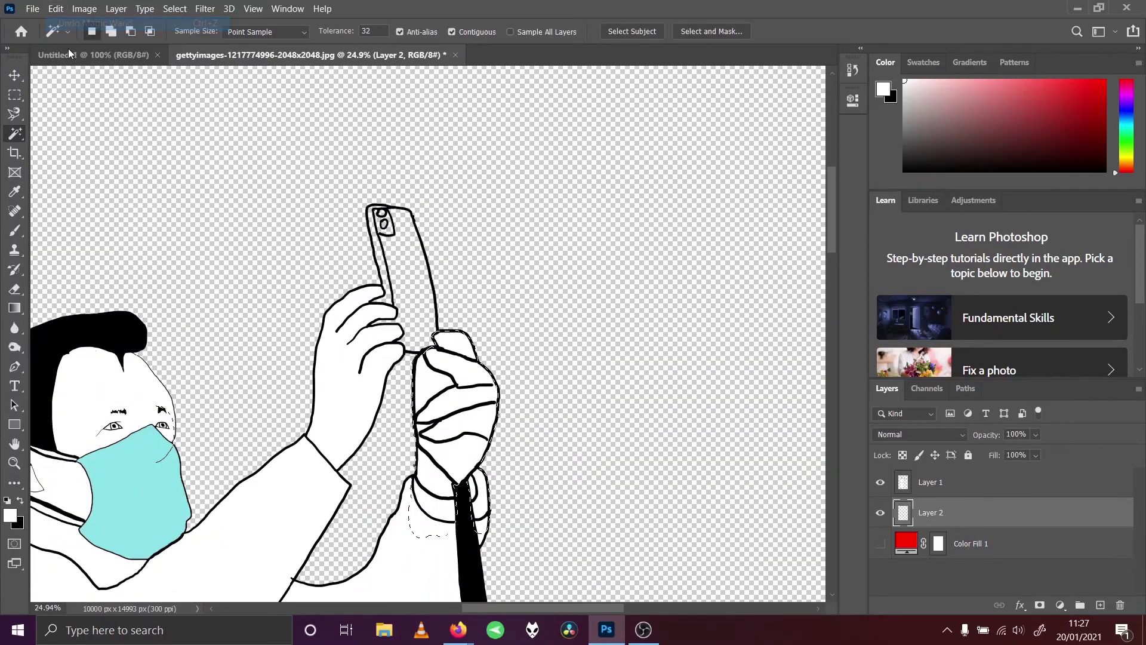
key("alt+bracketright")
left_click(405, 257)
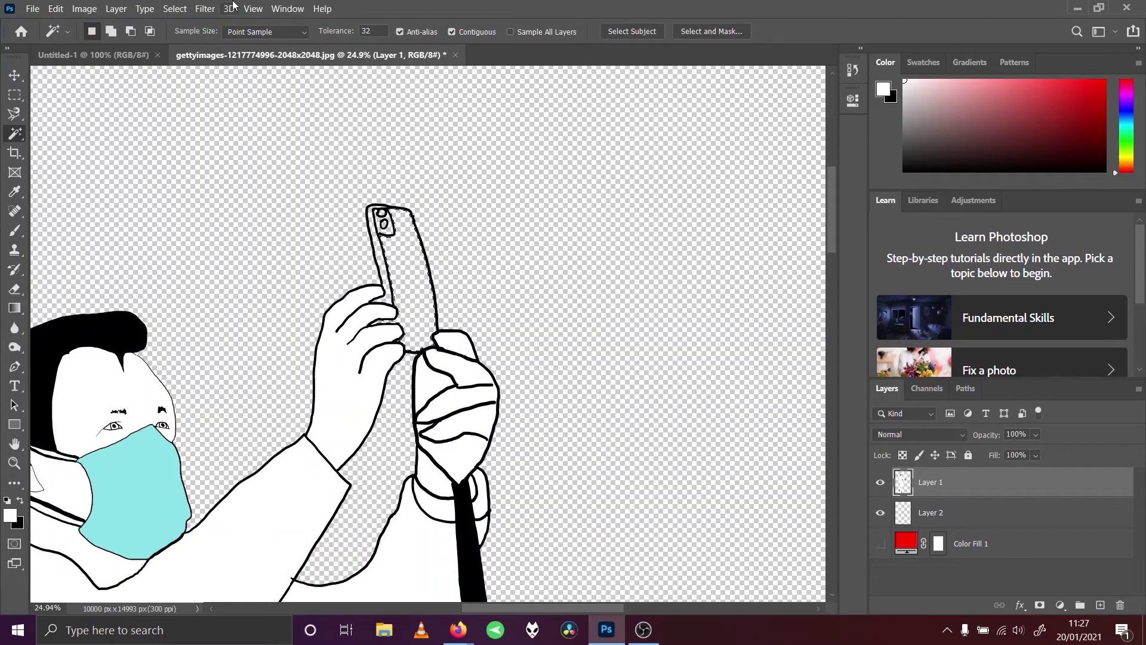
Expand the phone body selection by 3 pixels.
left_click(175, 9)
mouse_move(197, 207)
left_click(332, 236)
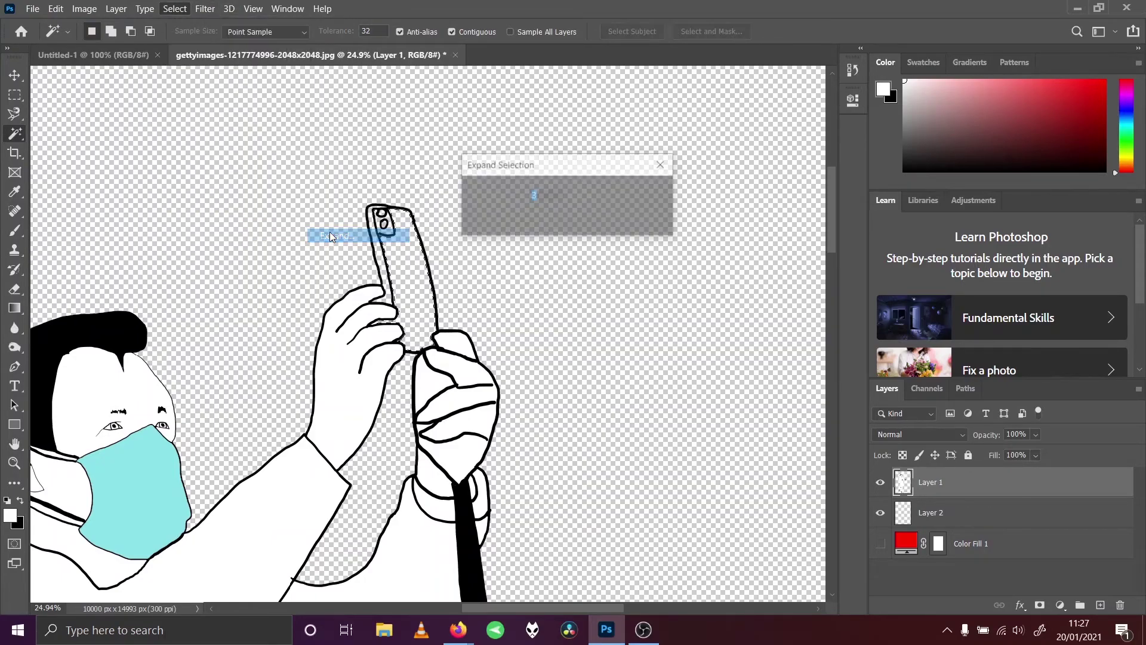
left_click(645, 196)
Fill the selected phone body with the black Background Color.
left_click(56, 8)
left_click(106, 230)
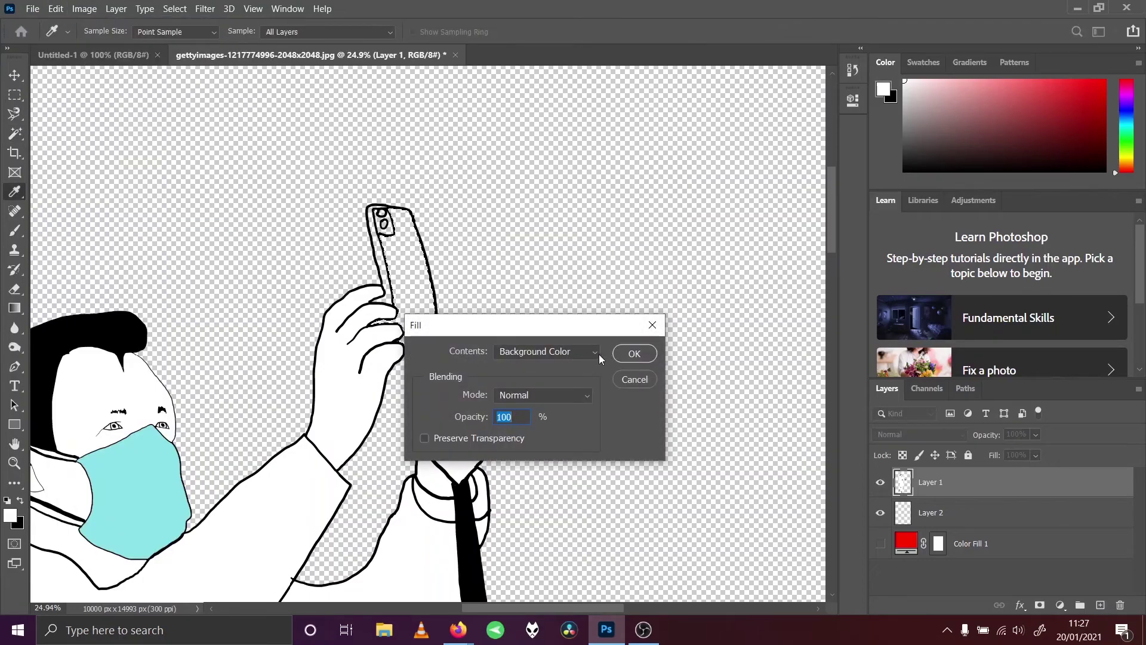
left_click(633, 354)
left_click(175, 8)
key("Escape")
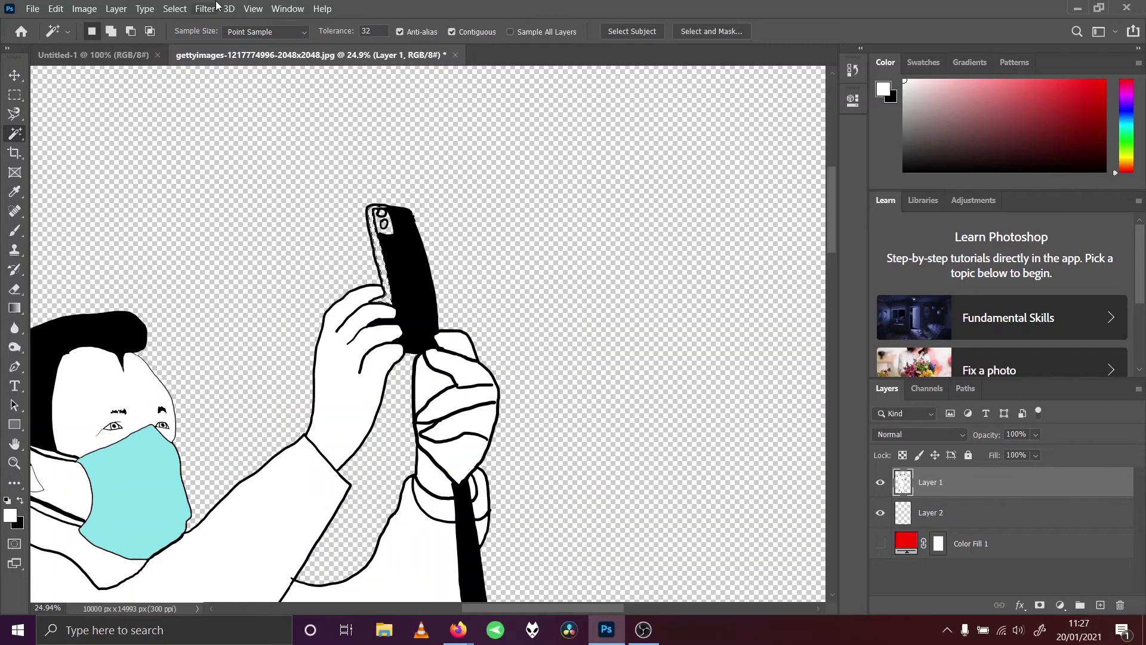
left_click(175, 8)
mouse_move(280, 206)
left_click(316, 235)
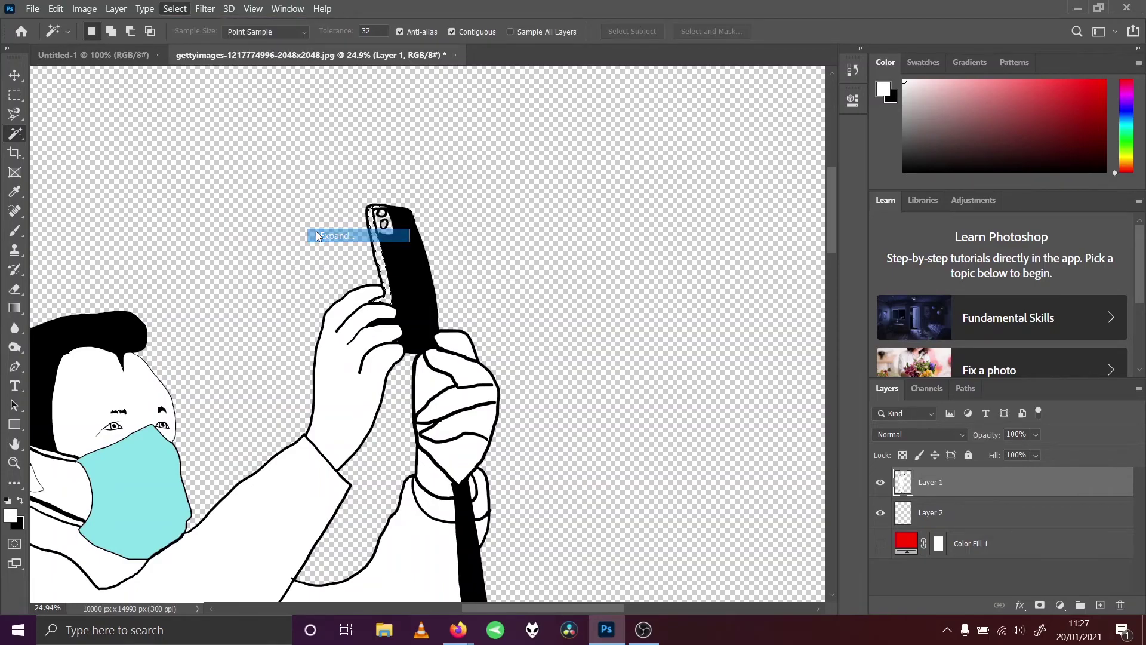
left_click(645, 191)
left_click(55, 8)
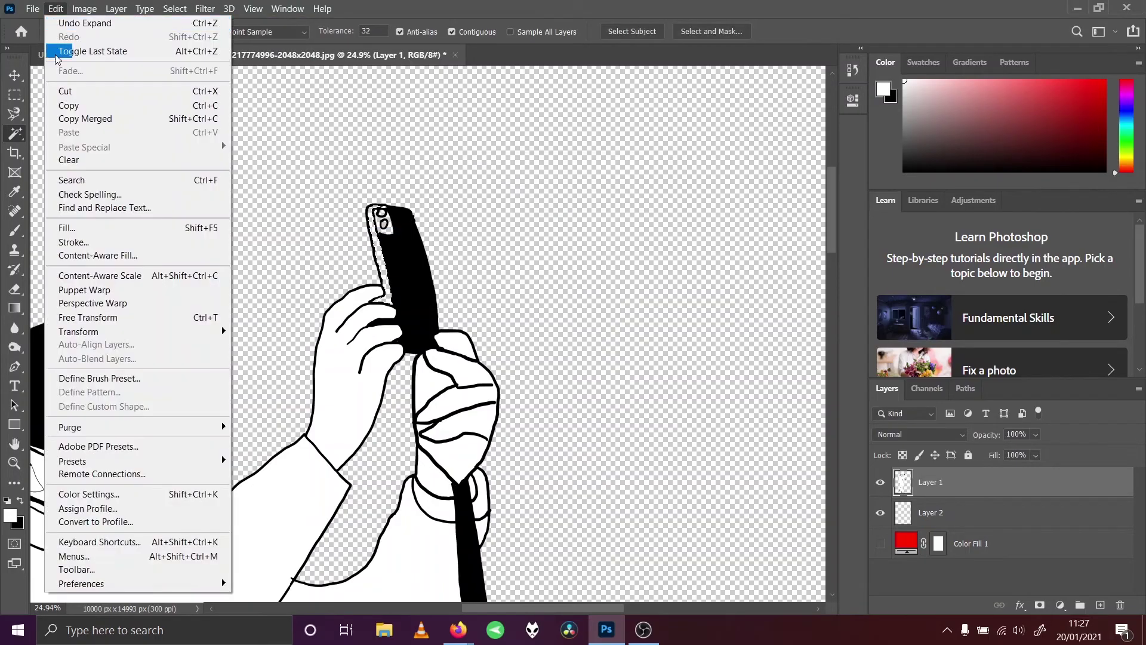
left_click(88, 227)
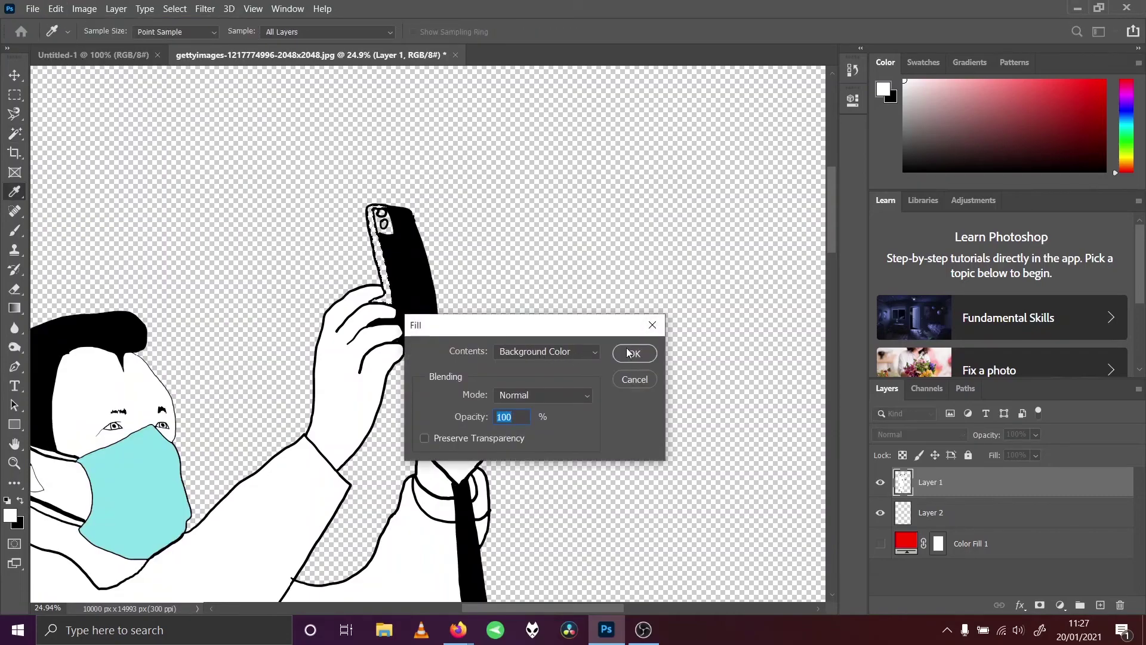
left_click(632, 353)
left_click(175, 8)
left_click(167, 38)
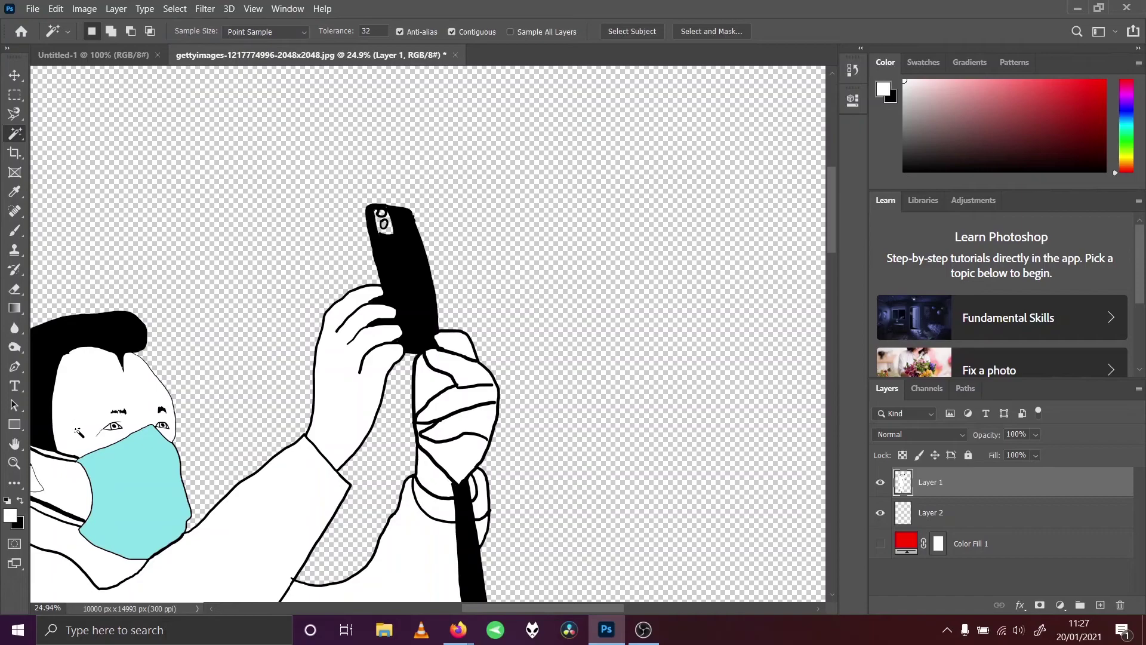
left_click(55, 8)
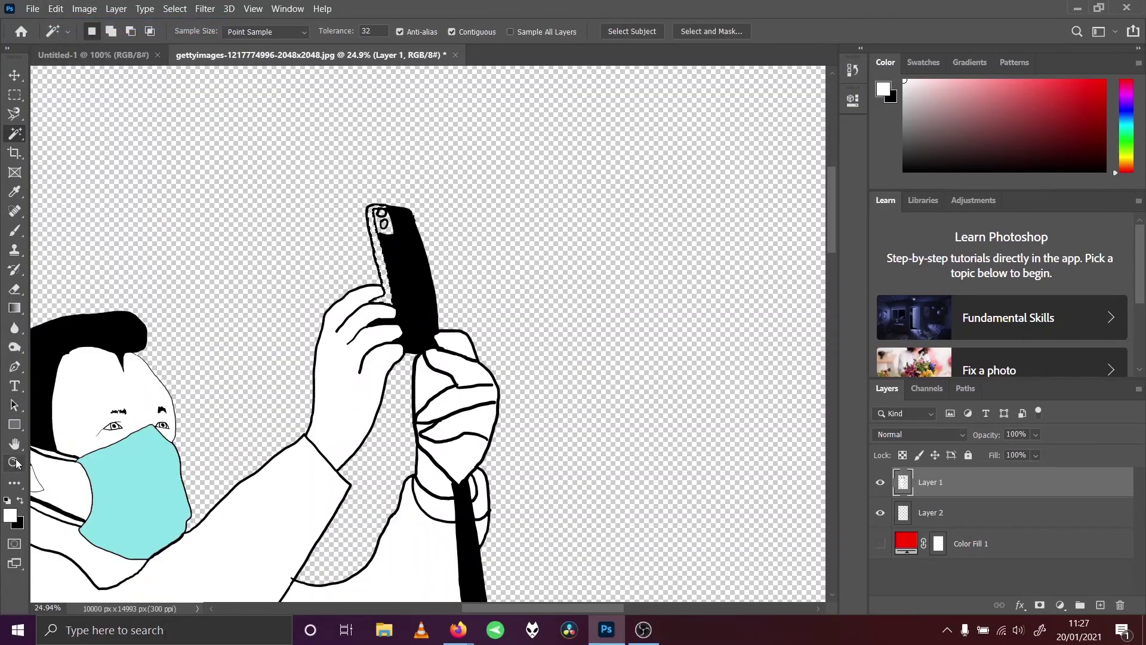
left_click(175, 8)
left_click(178, 37)
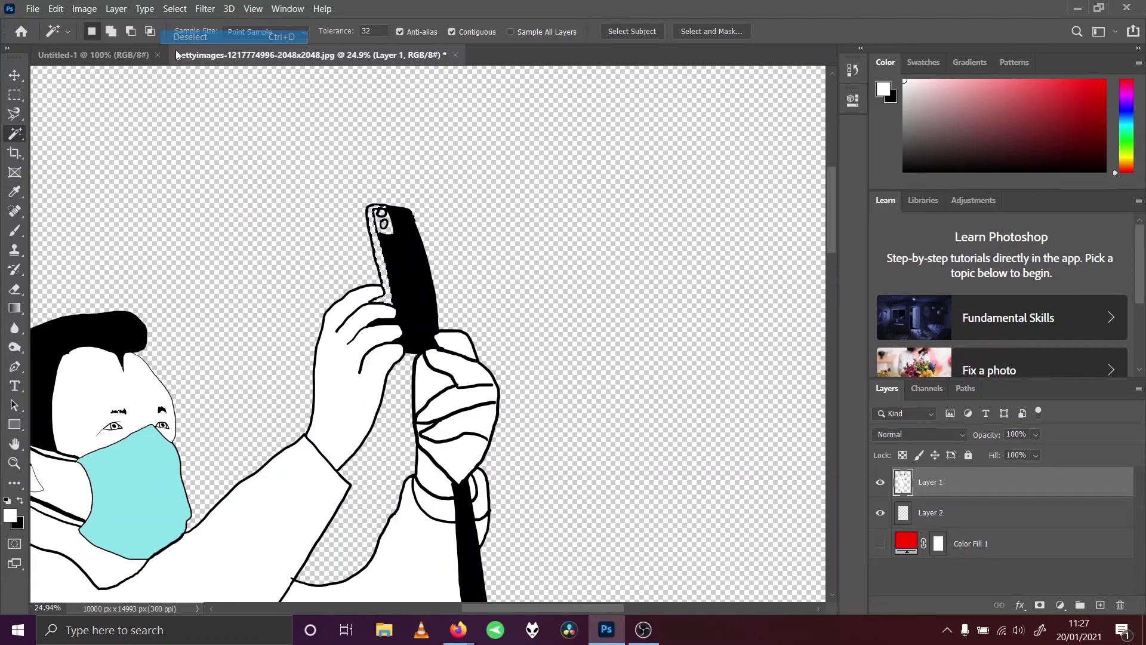
left_click(14, 230)
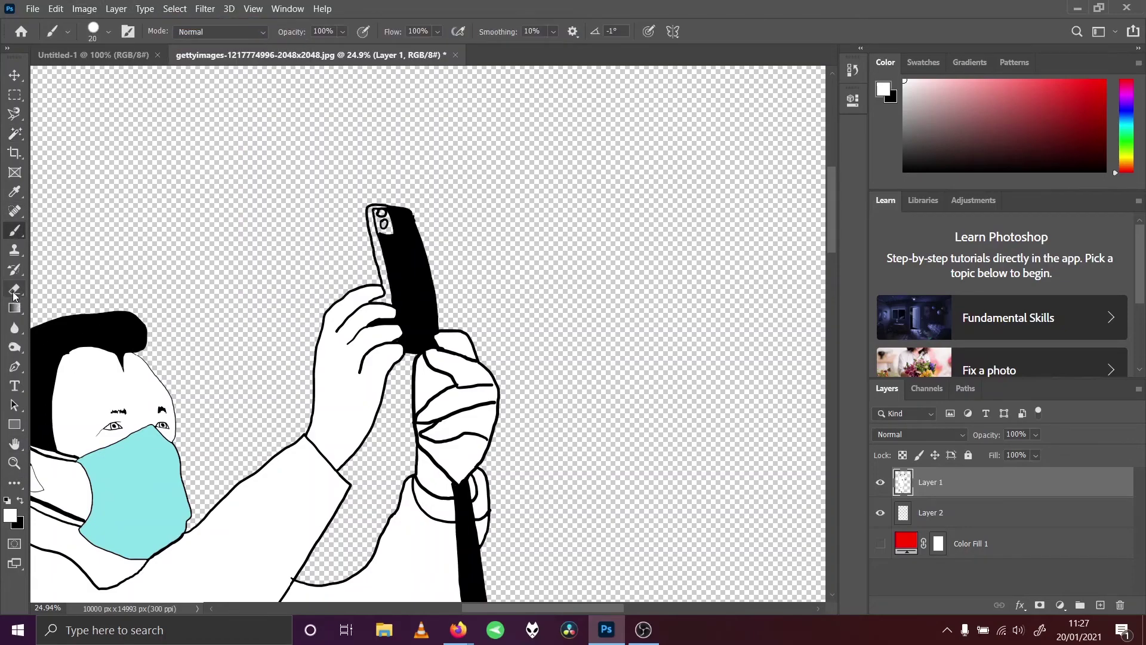
left_click(21, 500)
left_click(63, 9)
left_click(67, 22)
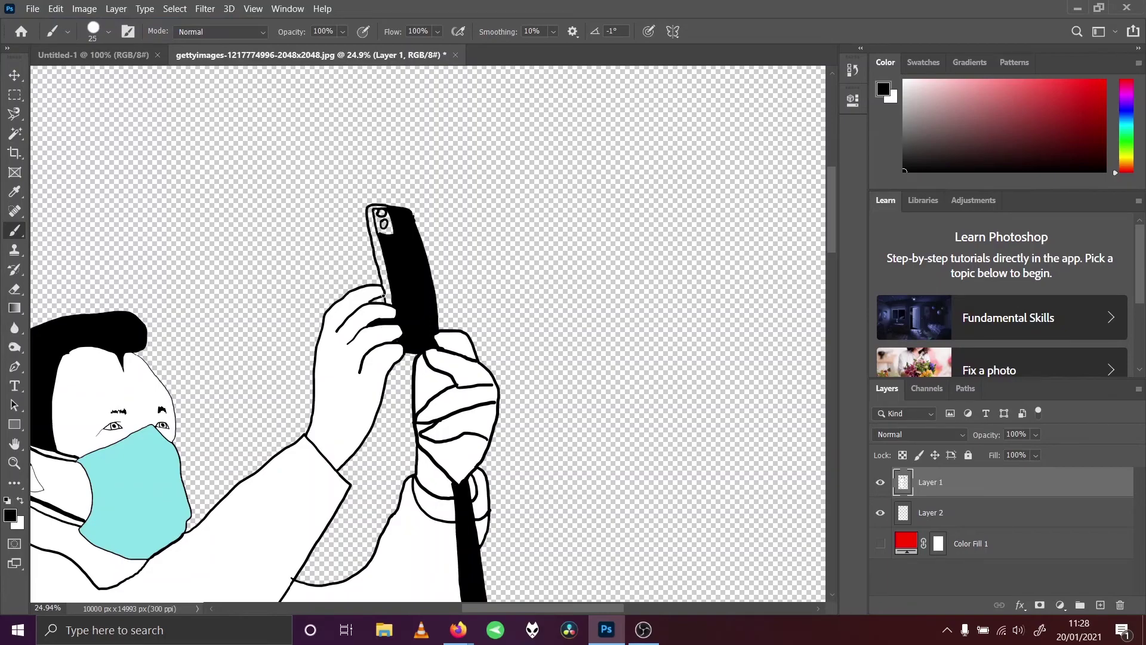
Select the remaining transparent strip along the phone's side on Layer 1 with the Magic Wand and expand the selection by 3 pixels.
left_click(15, 133)
left_click(383, 271)
left_click(174, 8)
mouse_move(187, 208)
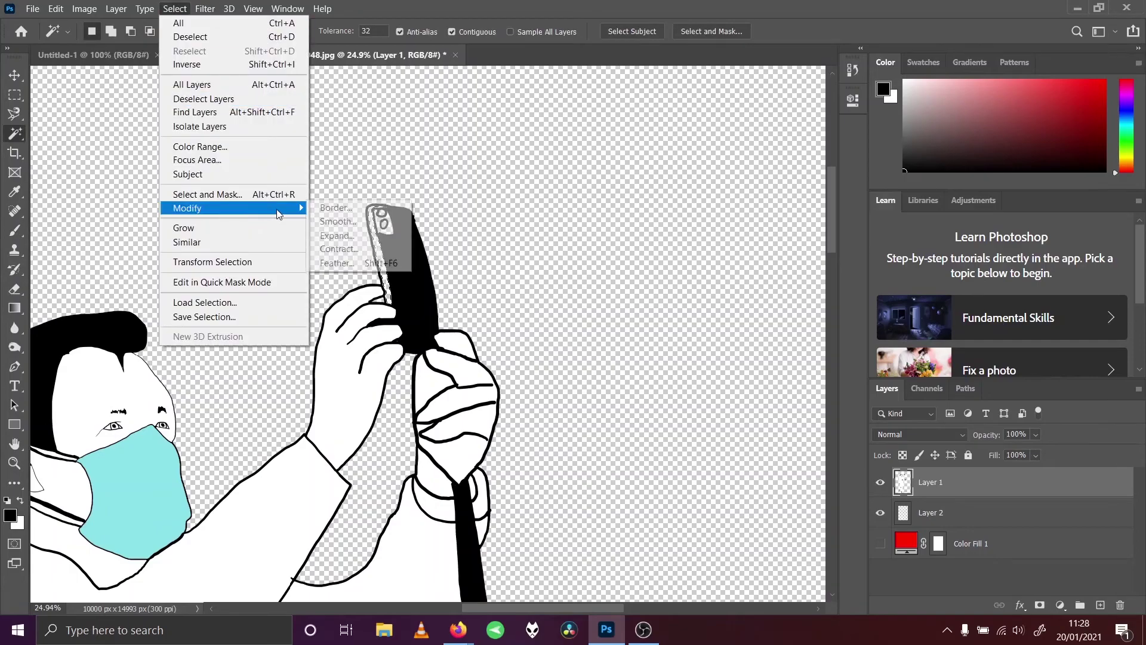
left_click(335, 236)
left_click(646, 196)
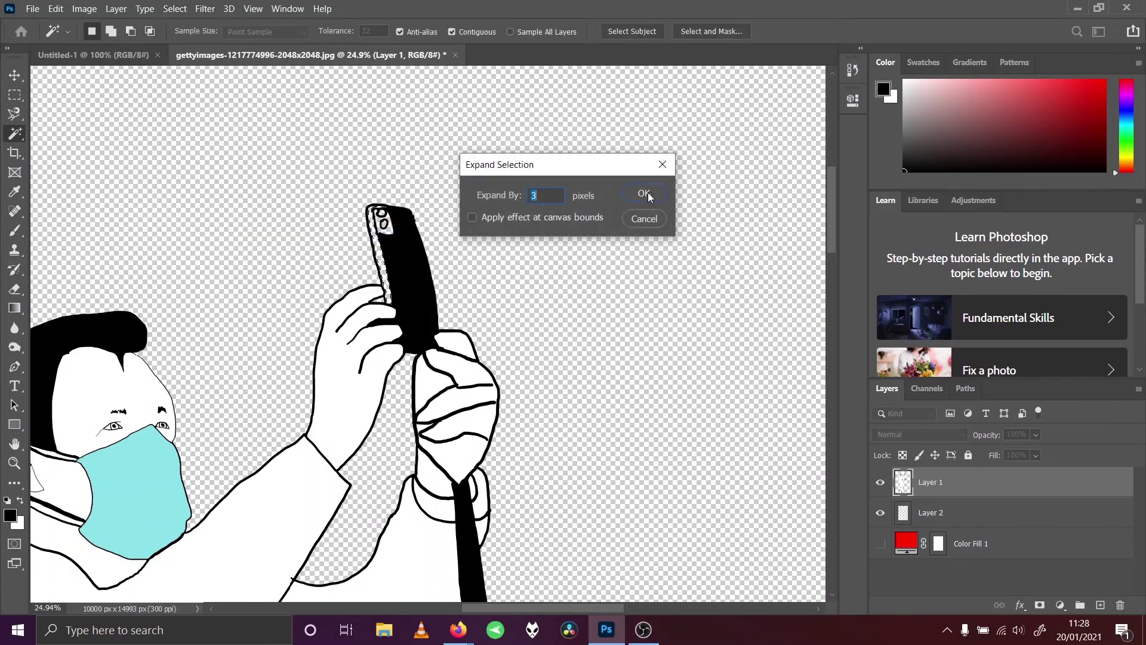
Try filling the phone's selected side strip with the white Background Color, and undo that fill.
left_click(55, 8)
left_click(67, 228)
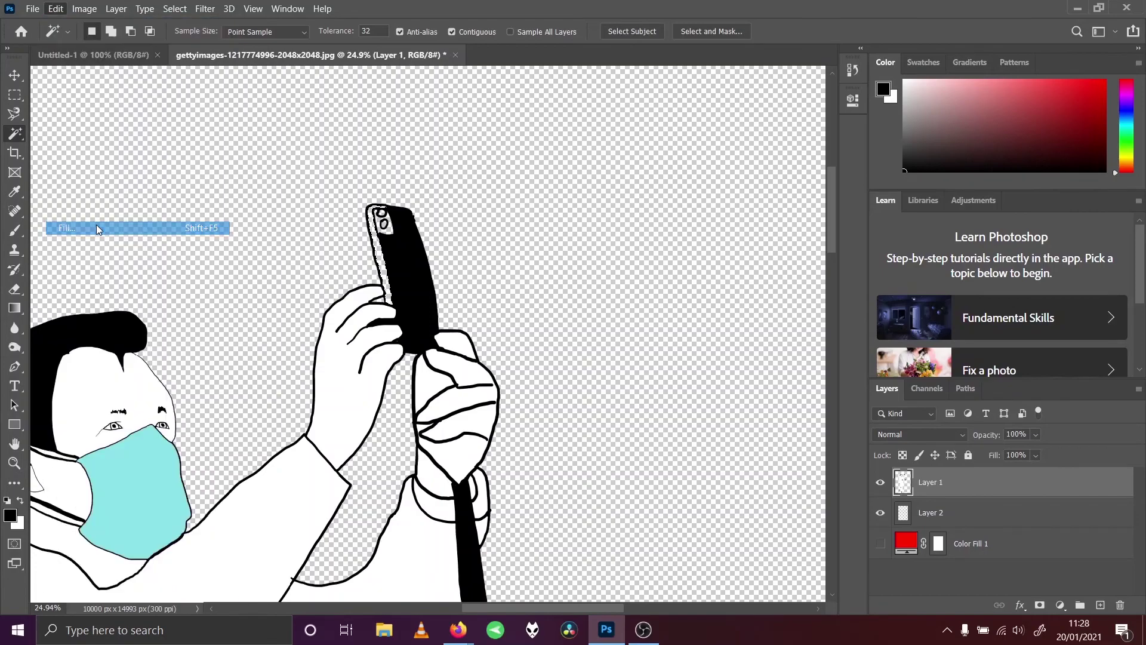
left_click(625, 354)
key("w")
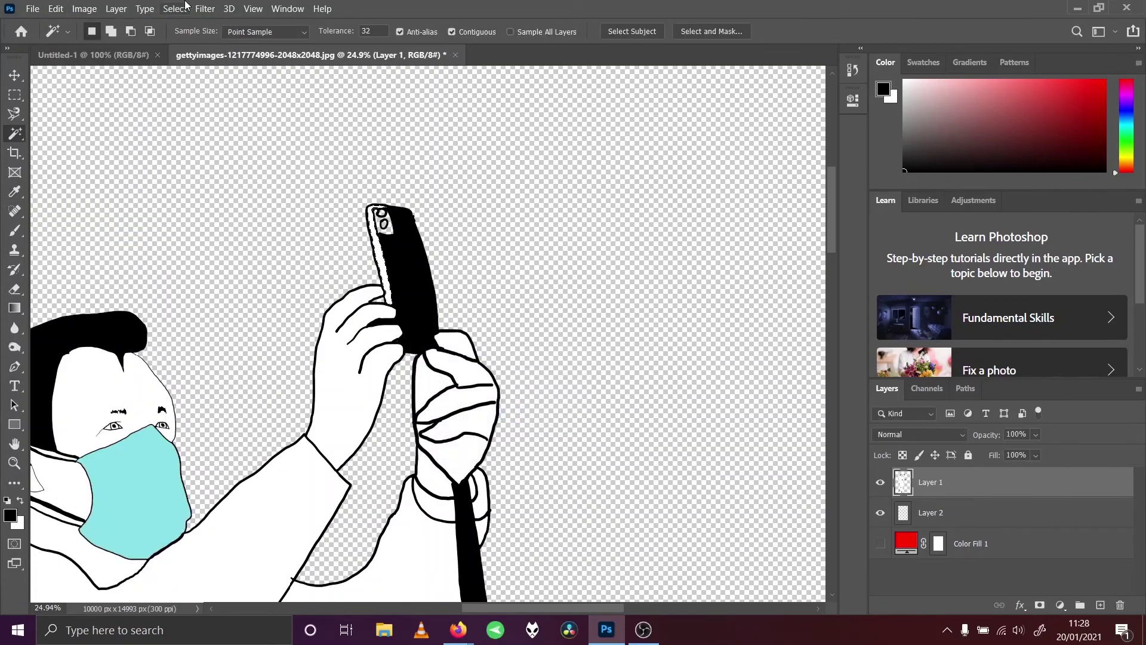
left_click(55, 8)
left_click(58, 23)
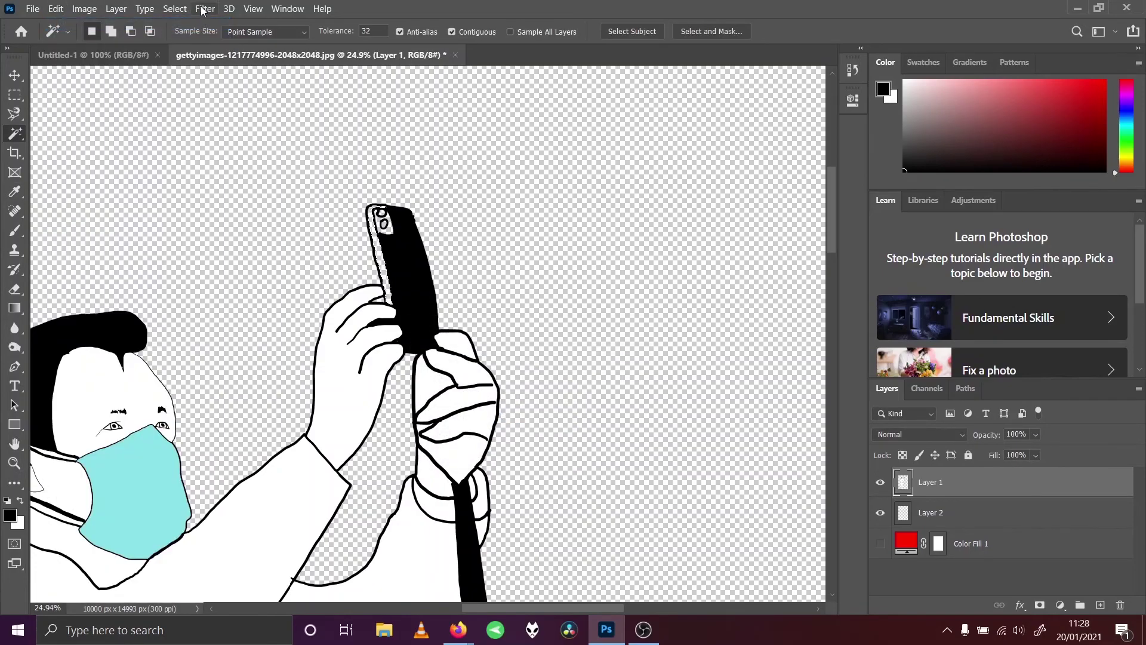
Fill the phone's selected side strip with the black Foreground Color at 100% opacity and deselect it.
left_click(161, 9)
mouse_move(55, 8)
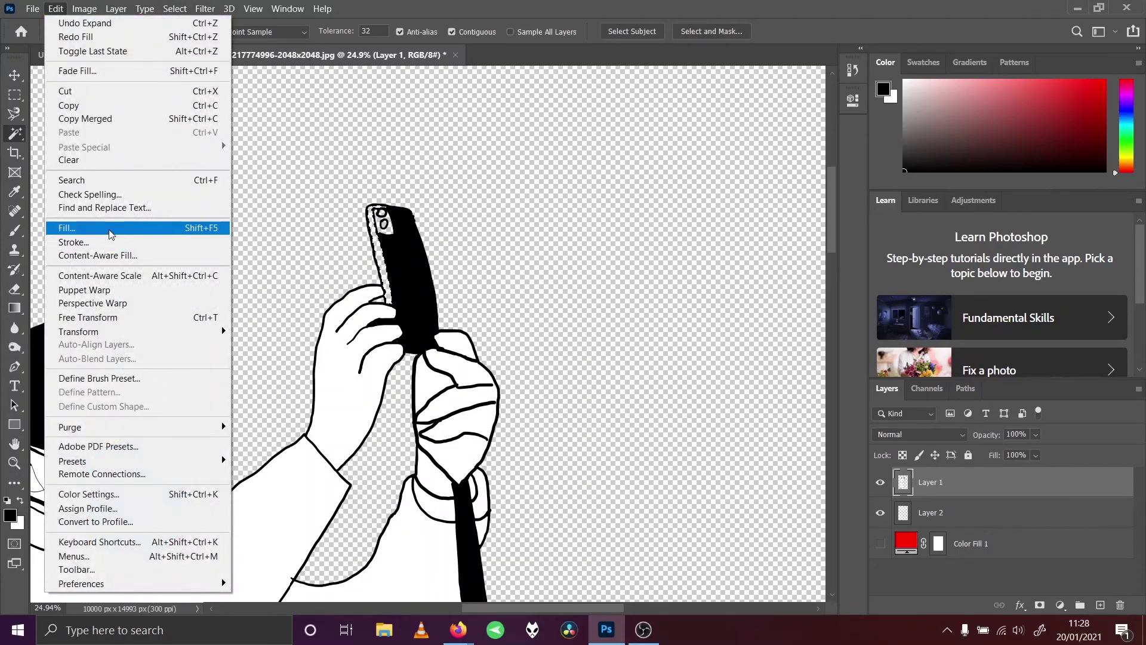
left_click(67, 227)
left_click(537, 351)
left_click(536, 360)
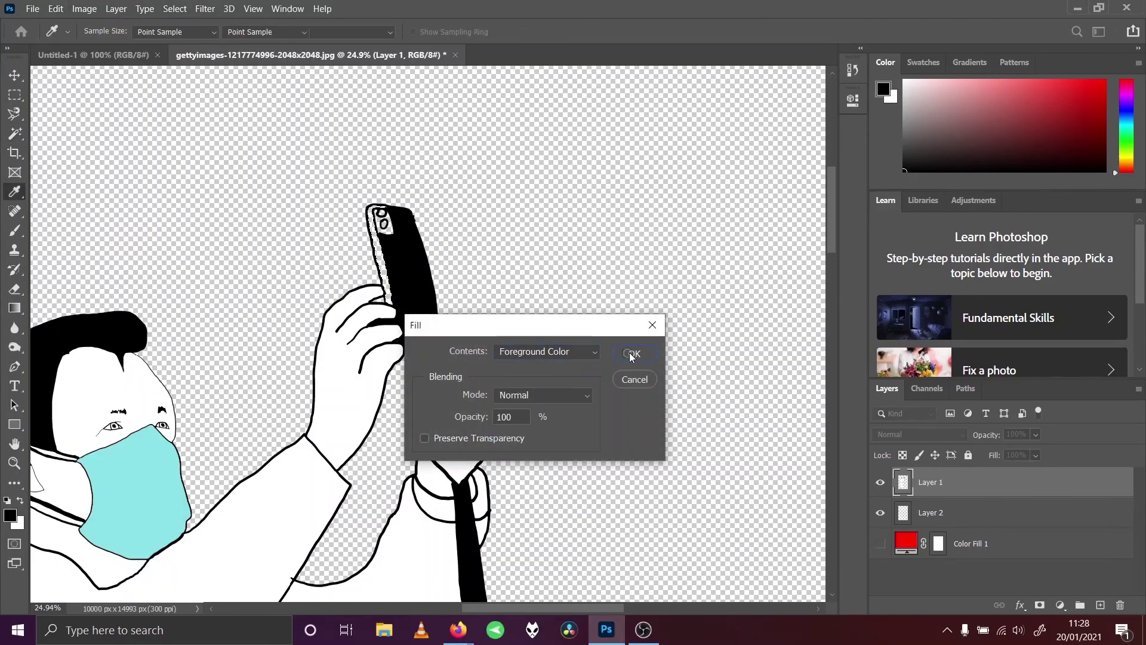
left_click(652, 325)
left_click(170, 9)
left_click(191, 37)
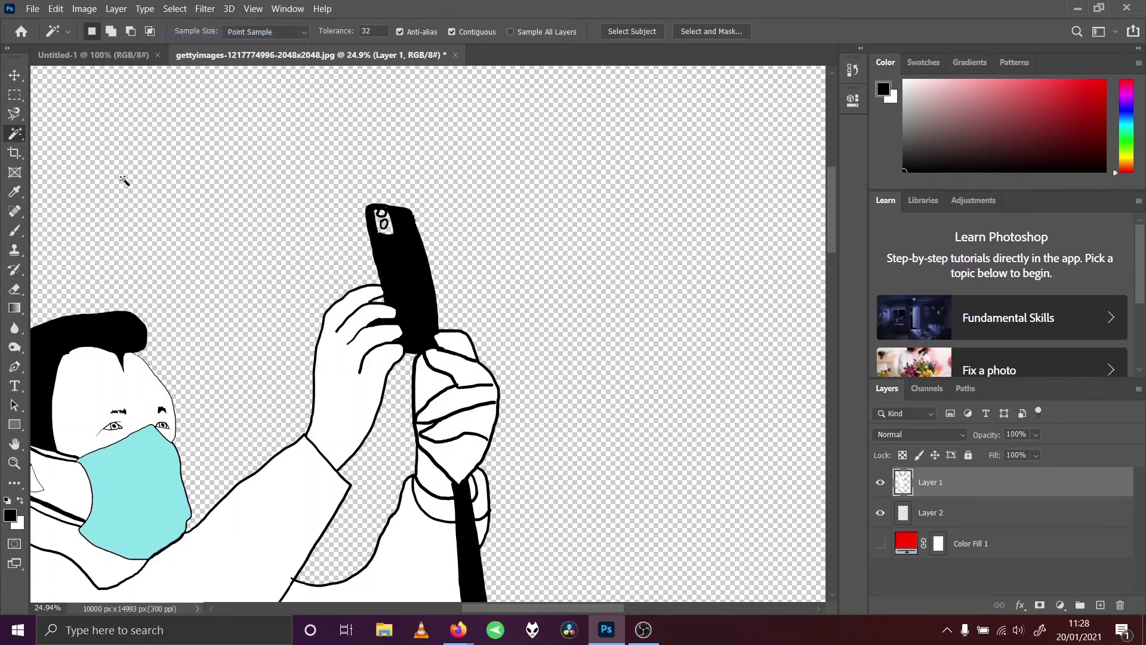
Paint the phone's camera area white on Layer 2 with the Brush at 175 px.
left_click(15, 231)
left_click(931, 514)
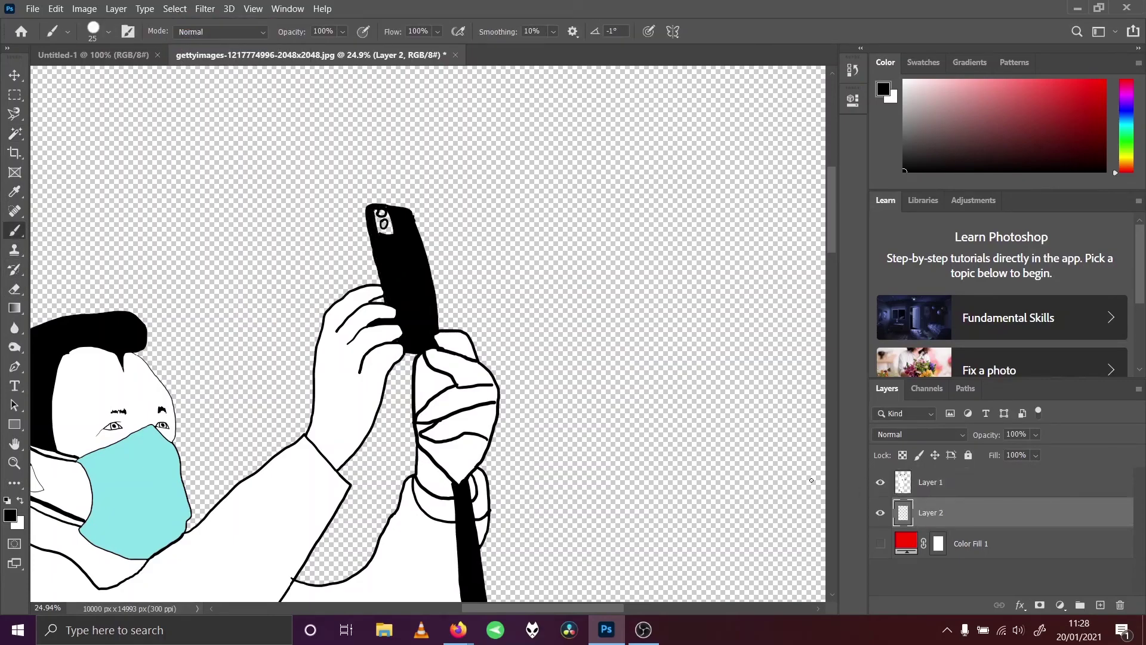
left_click(20, 500)
key("bracketright")
key("bracketright")
key("bracketright")
key("bracketright")
key("bracketright")
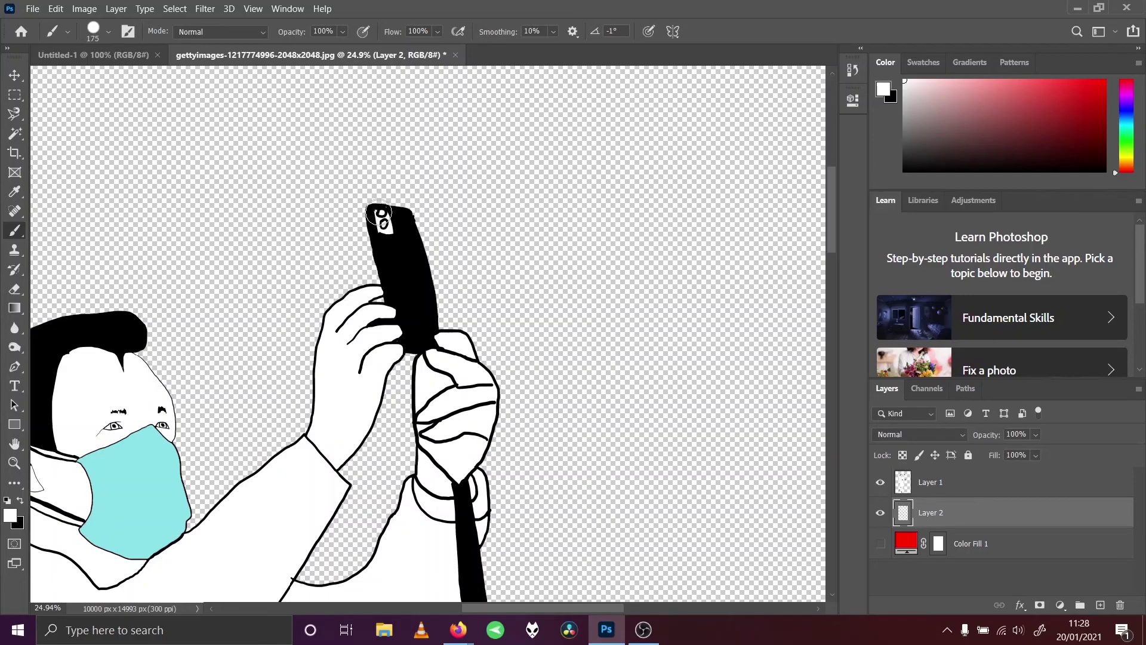
Save the illustration in Downloads as the Photoshop file "piers morgan playing golf" with layers and Maximize Compatibility kept on.
left_click(253, 8)
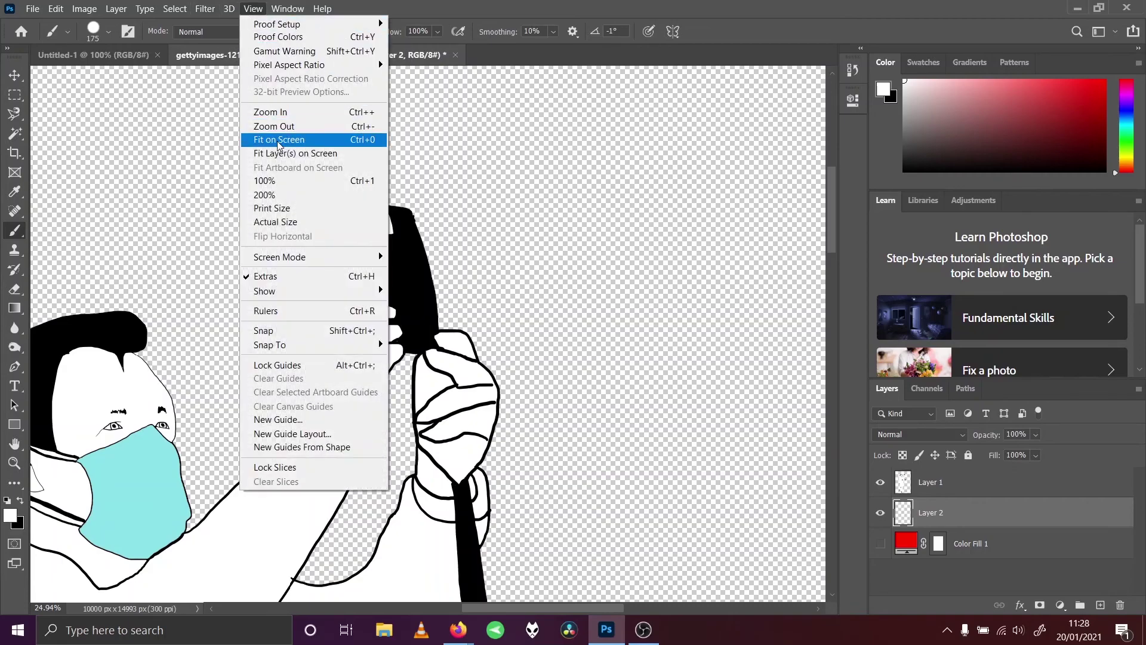
left_click(278, 139)
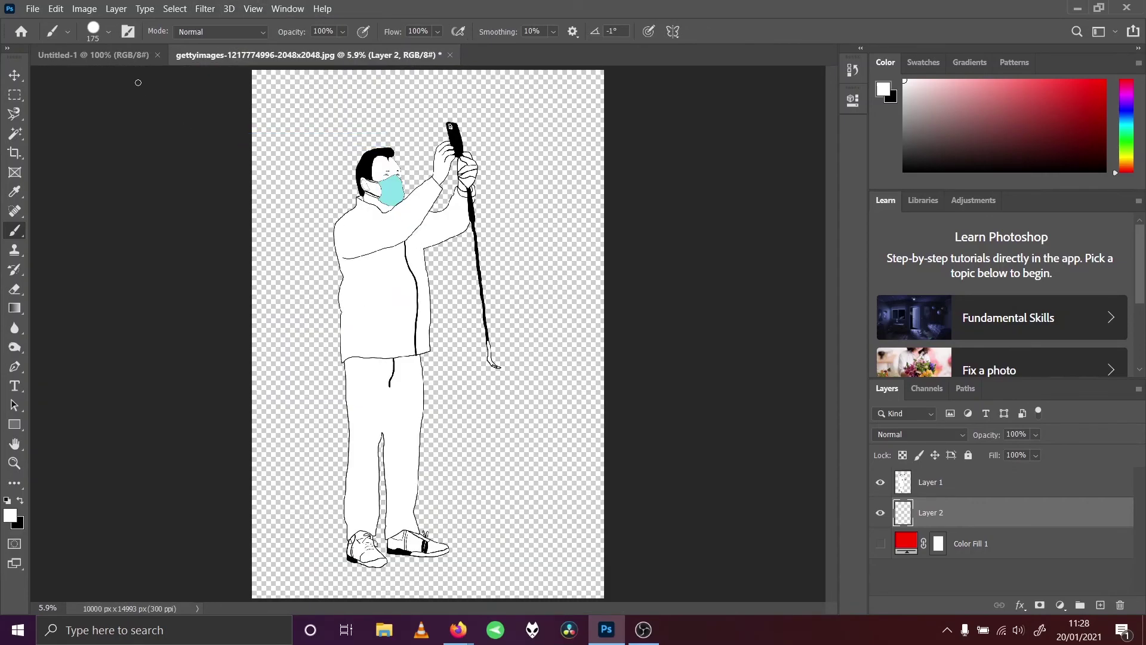
left_click(33, 8)
left_click(60, 181)
type("piers morgan playing golf")
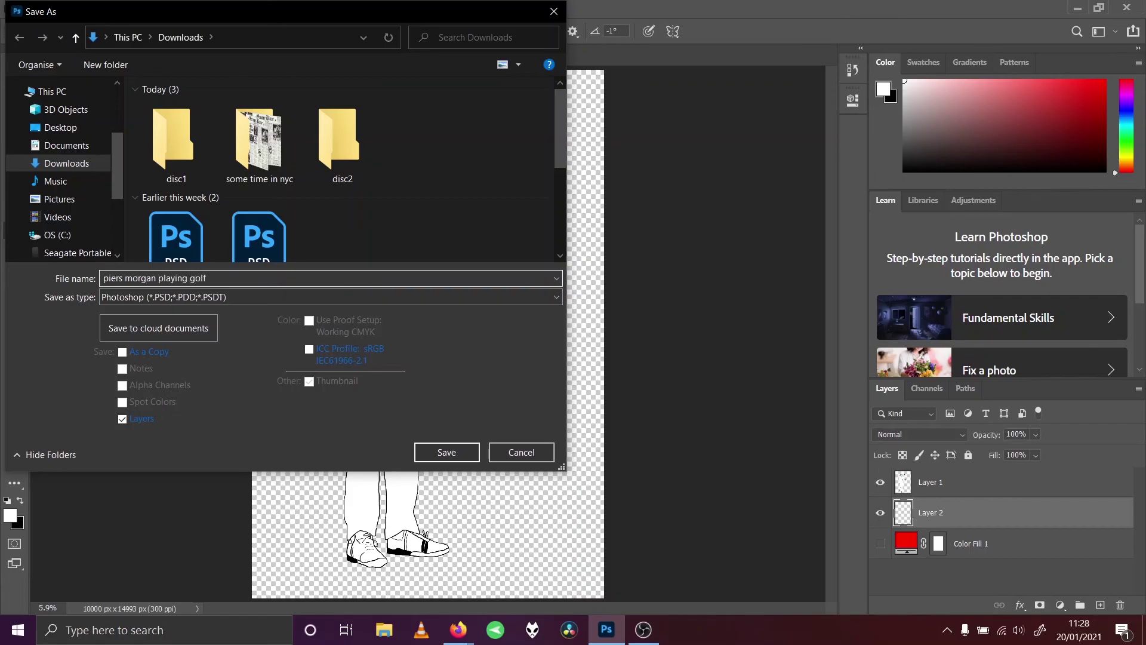
key("Return")
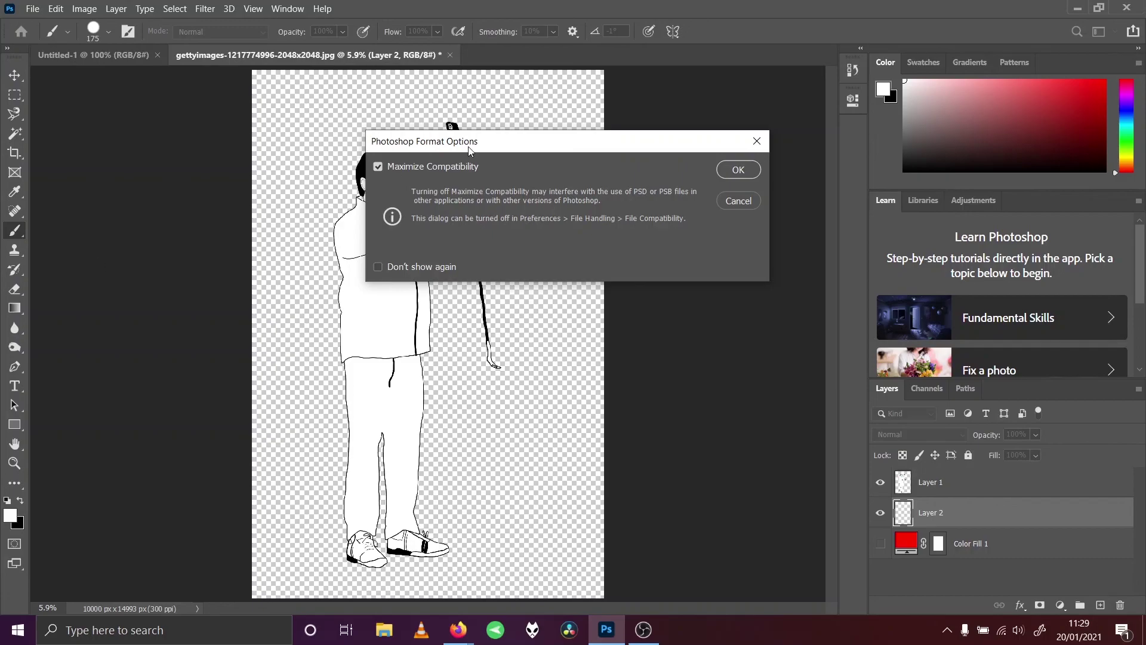
left_click(747, 179)
left_click(643, 630)
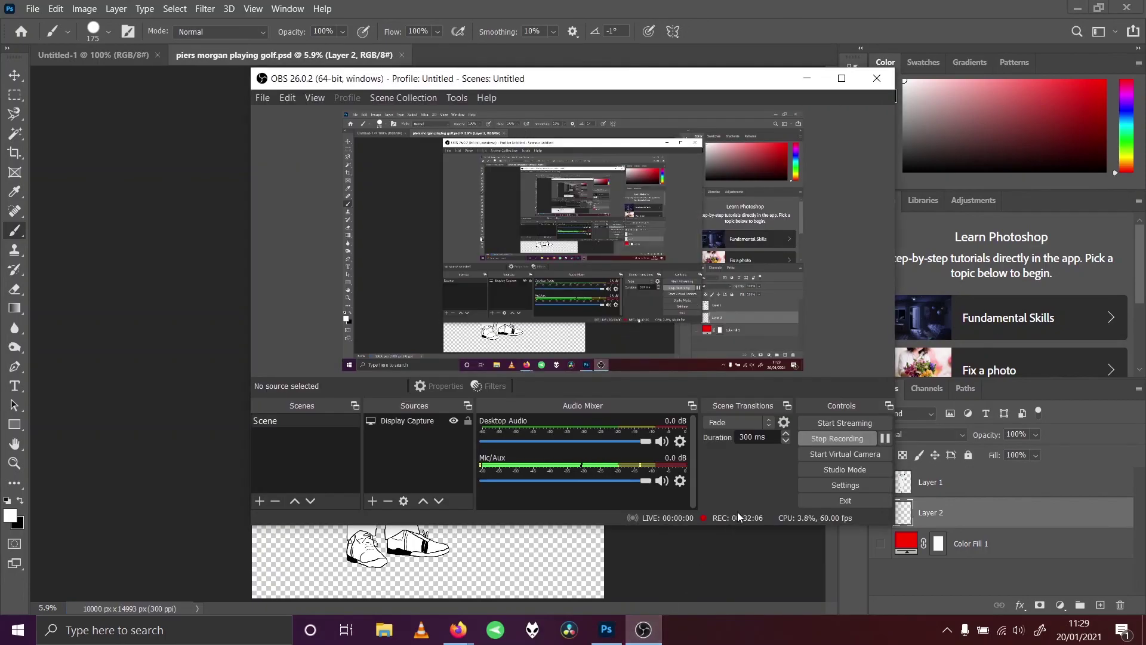